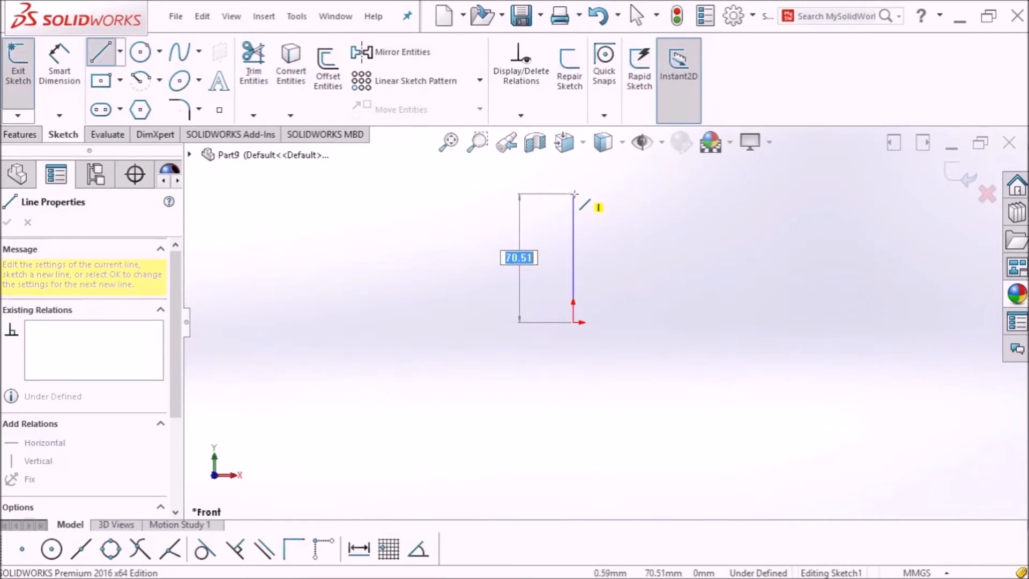
Step: Finish the vertical line from the origin, dimension it to 260 mm, and close Sketch1
{"action": "left_click", "coordinate": [574, 193]}
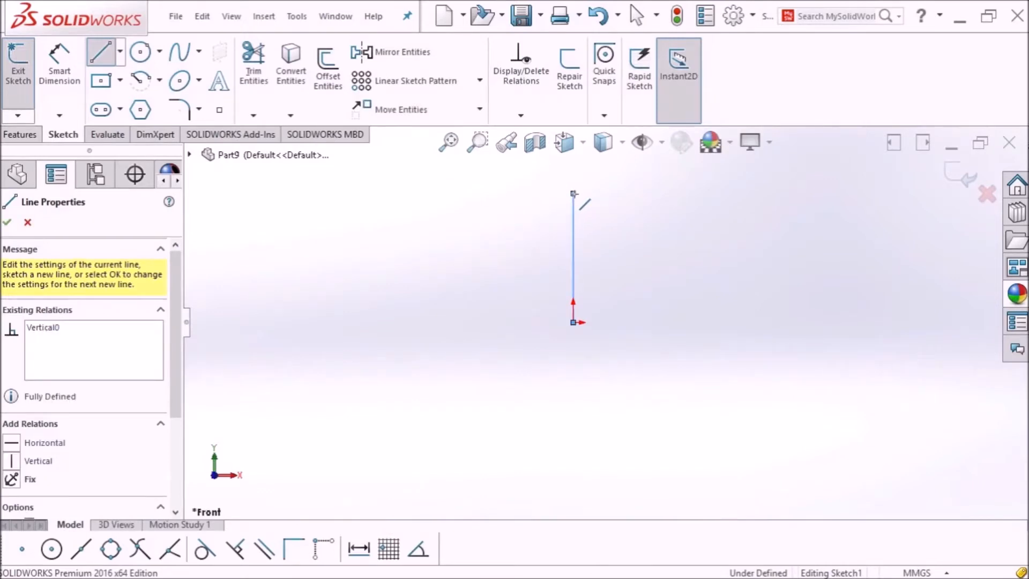
{"action": "key", "text": "Escape"}
{"action": "left_click", "coordinate": [59, 69]}
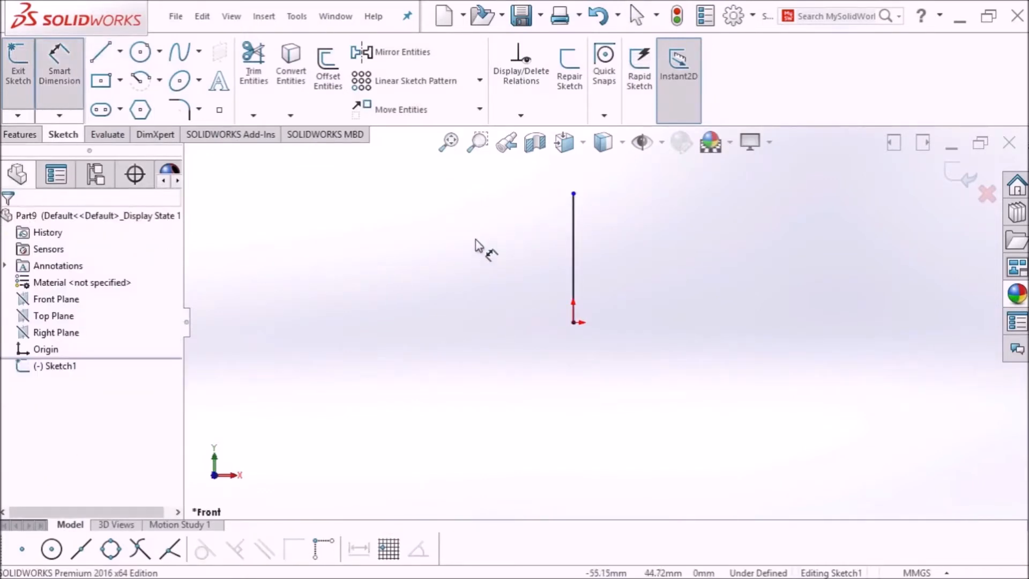
{"action": "left_click", "coordinate": [577, 270]}
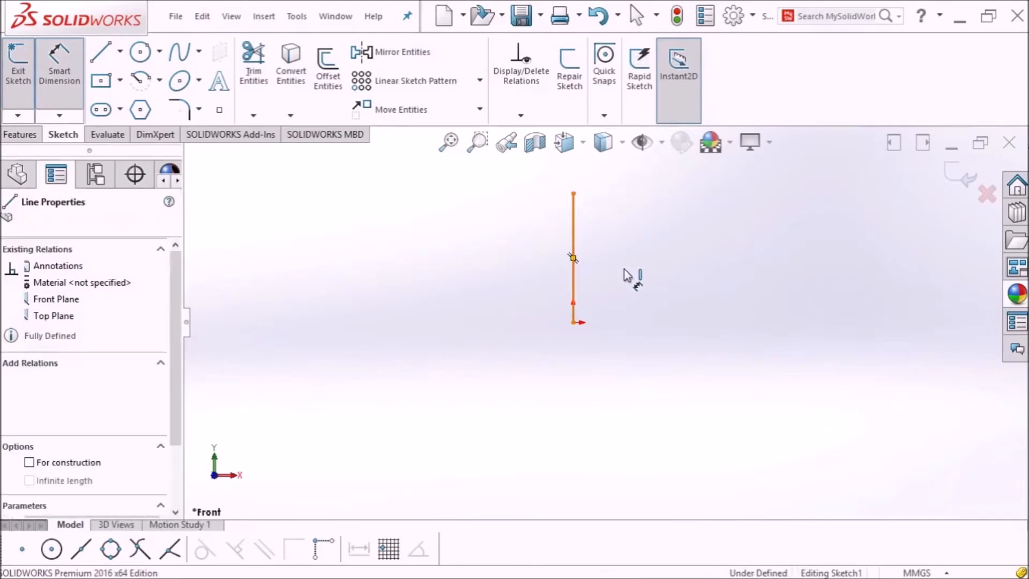
{"action": "left_click", "coordinate": [634, 269]}
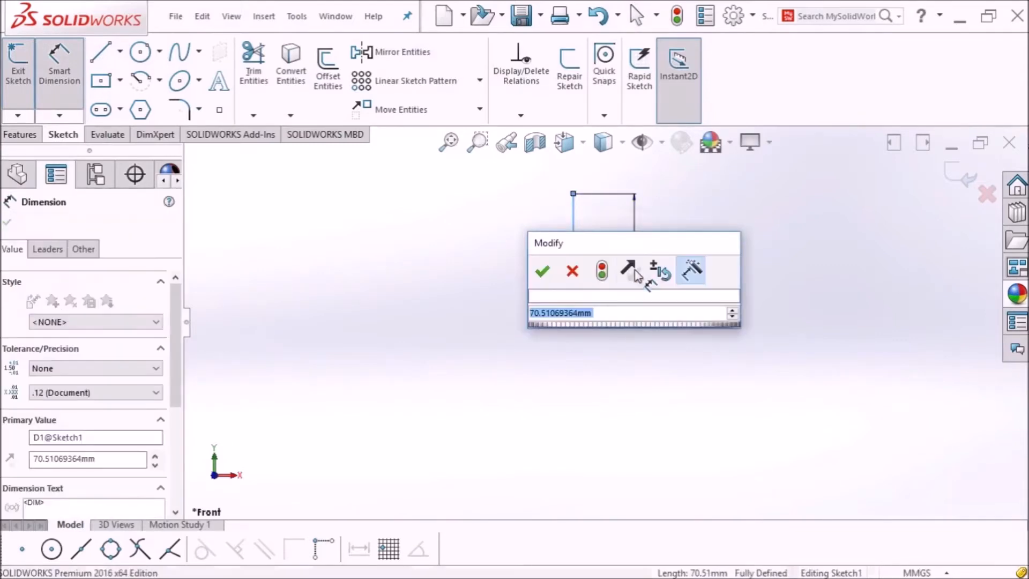
{"action": "type", "text": "260"}
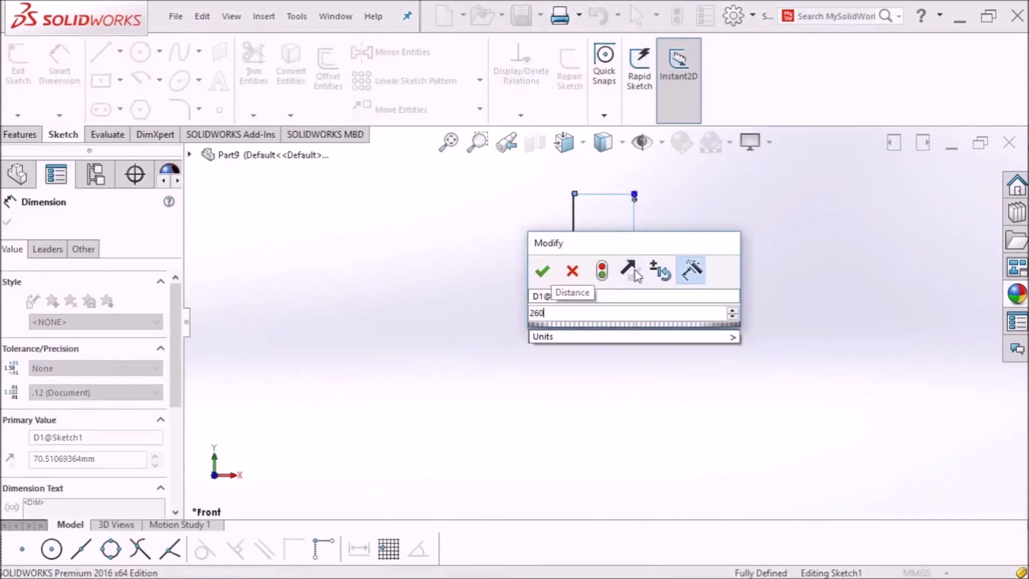
{"action": "key", "text": "Return"}
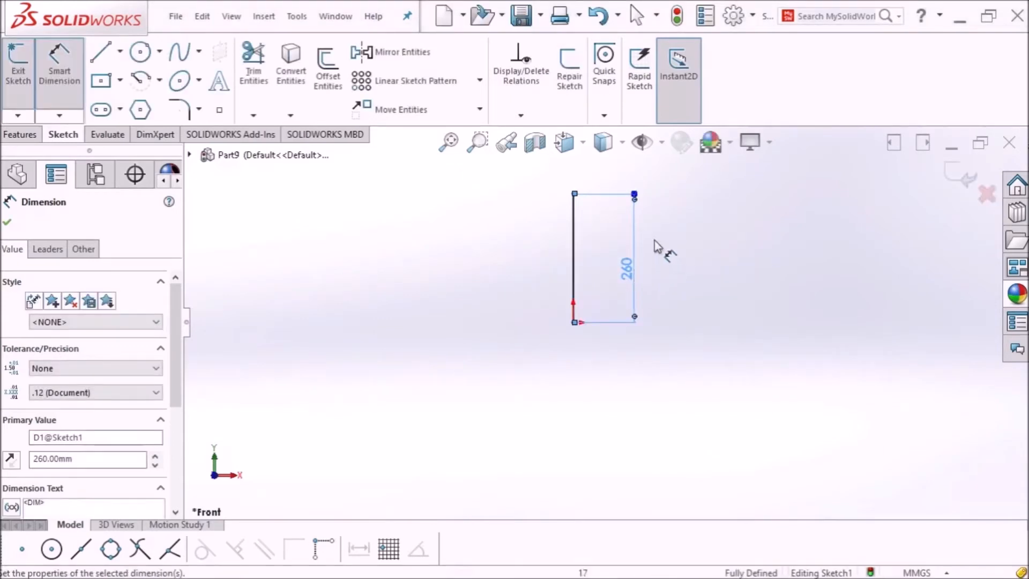
{"action": "left_click", "coordinate": [9, 227]}
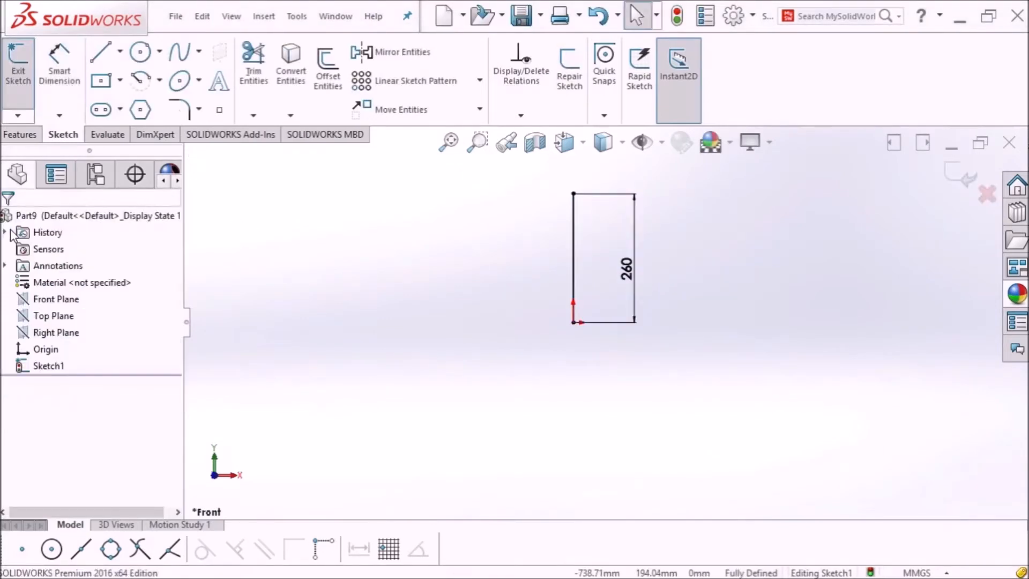
{"action": "left_click", "coordinate": [12, 80]}
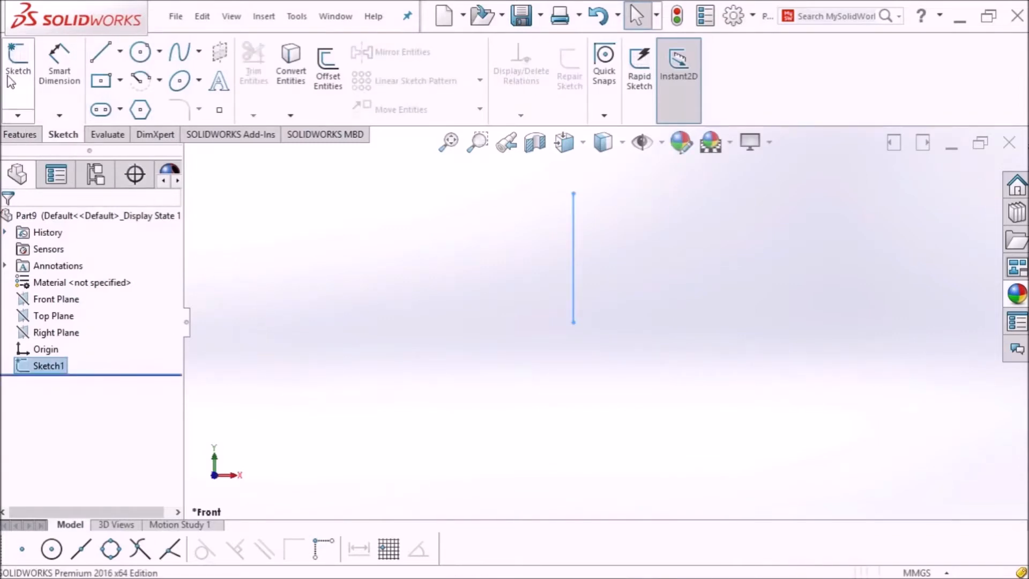
Step: Start a sketch on the Front Plane and draw a tall vertical line left of the centreline
{"action": "left_click", "coordinate": [58, 303]}
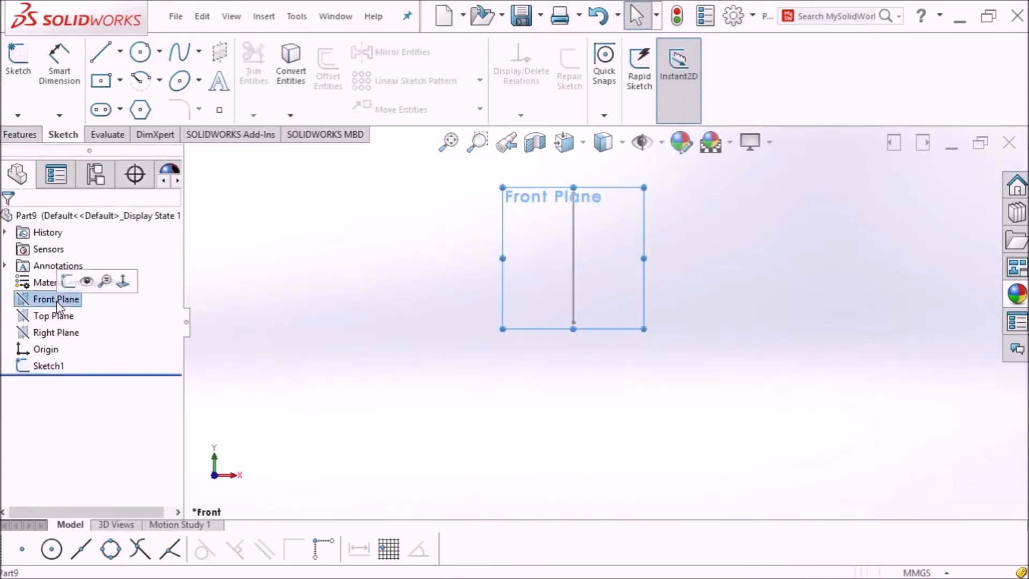
{"action": "left_click", "coordinate": [18, 68]}
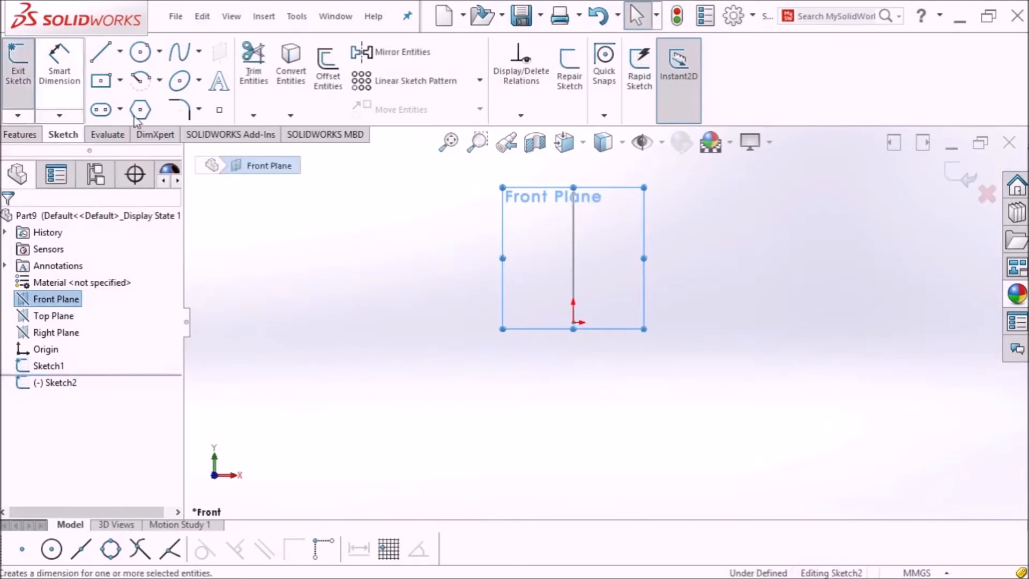
{"action": "left_click", "coordinate": [101, 54]}
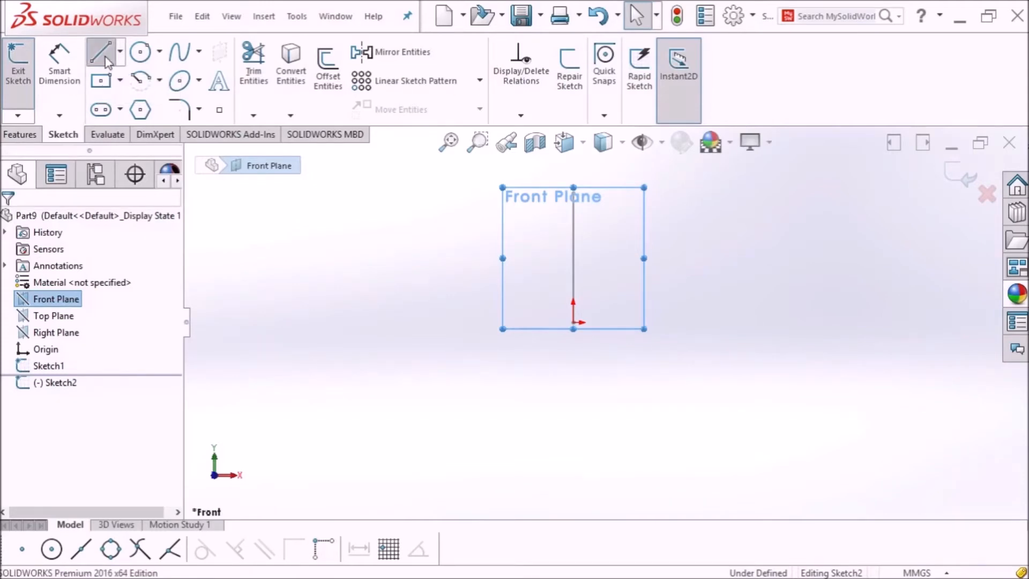
{"action": "left_click", "coordinate": [531, 322]}
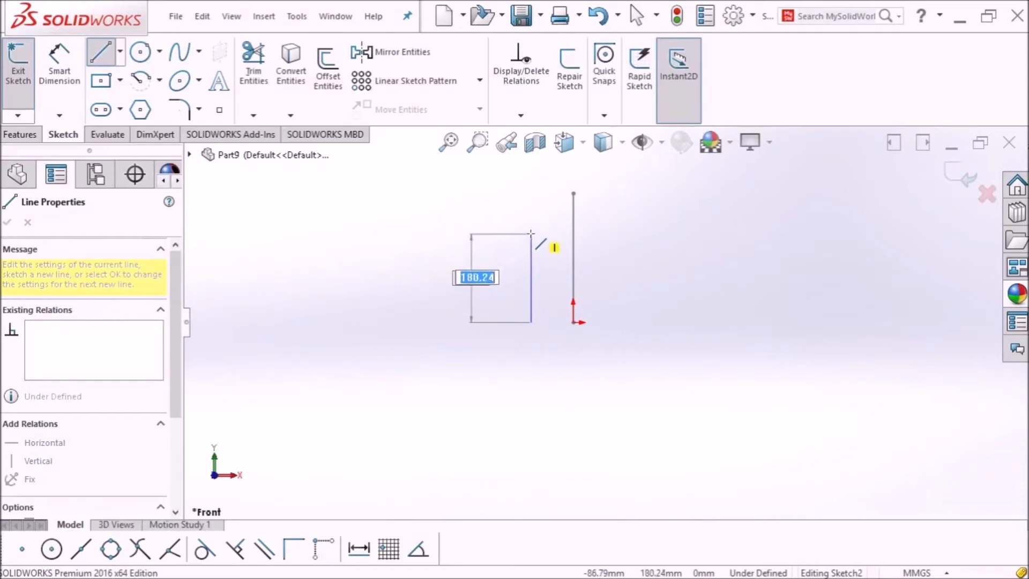
{"action": "left_click", "coordinate": [530, 223]}
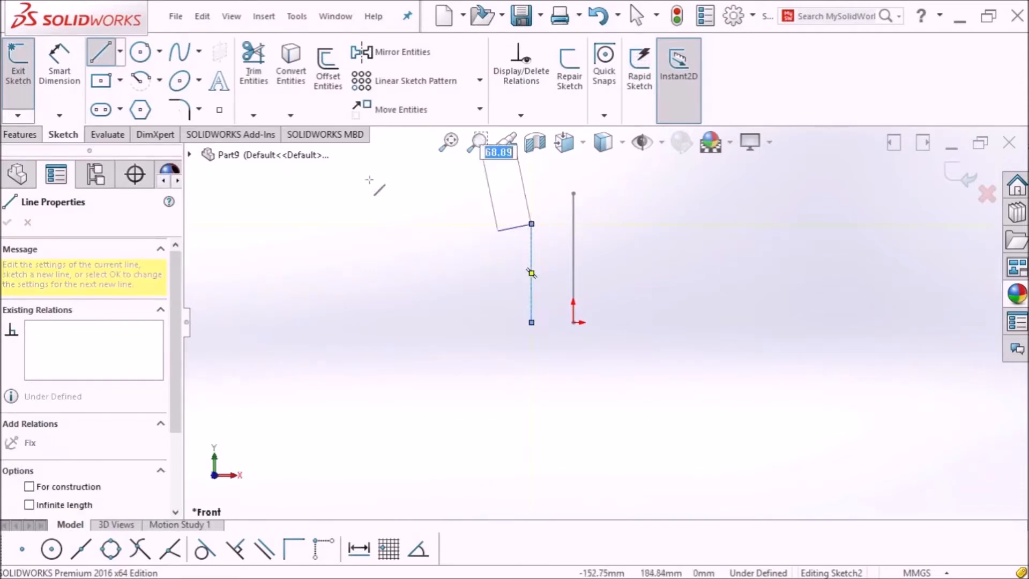
Step: Add a slanted spline shoulder from the line's top and a short vertical neck line above it
{"action": "left_click", "coordinate": [180, 54]}
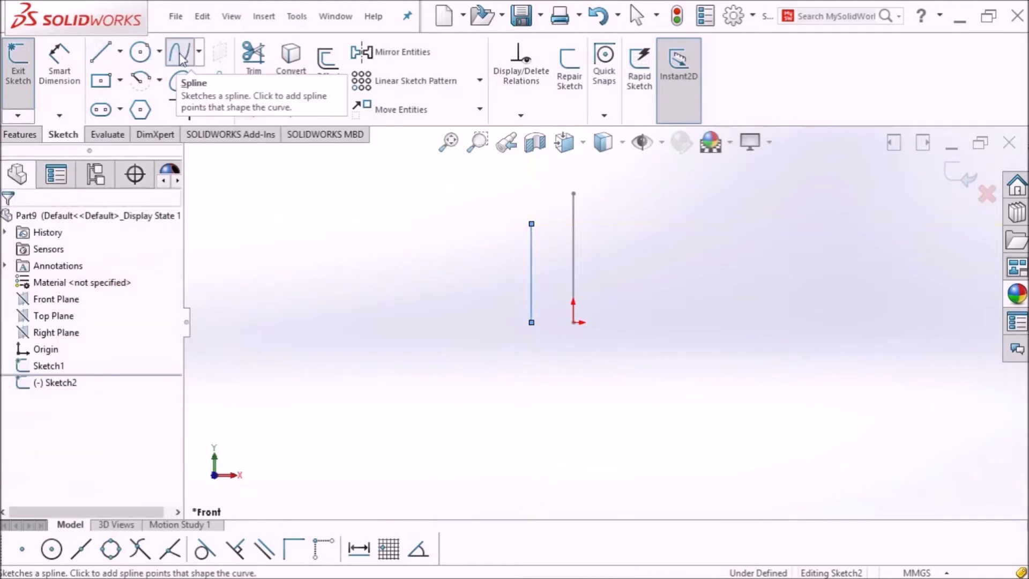
{"action": "left_click", "coordinate": [531, 223]}
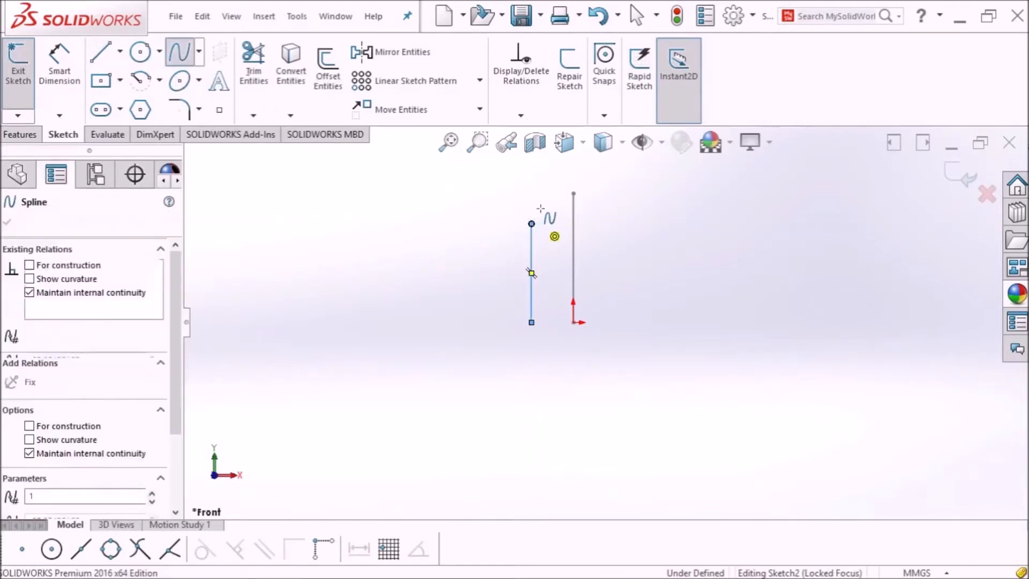
{"action": "left_click", "coordinate": [543, 204]}
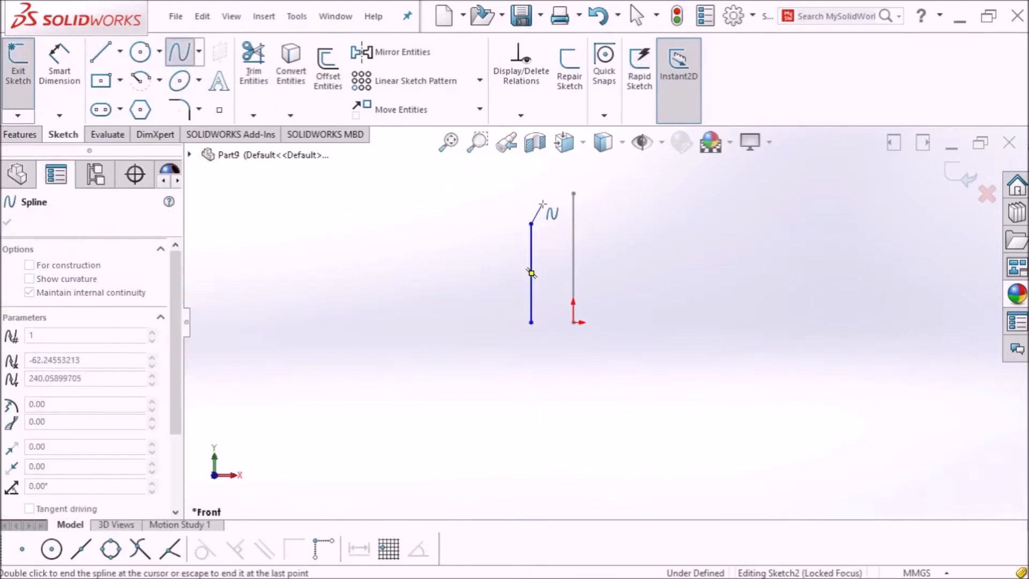
{"action": "left_click", "coordinate": [99, 55]}
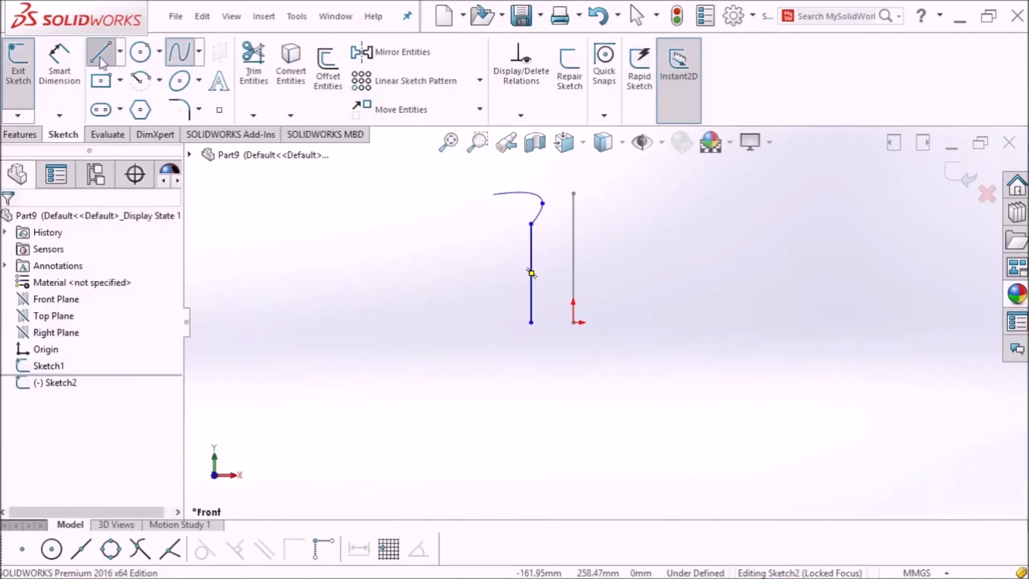
{"action": "left_click", "coordinate": [542, 204]}
{"action": "left_click", "coordinate": [542, 189]}
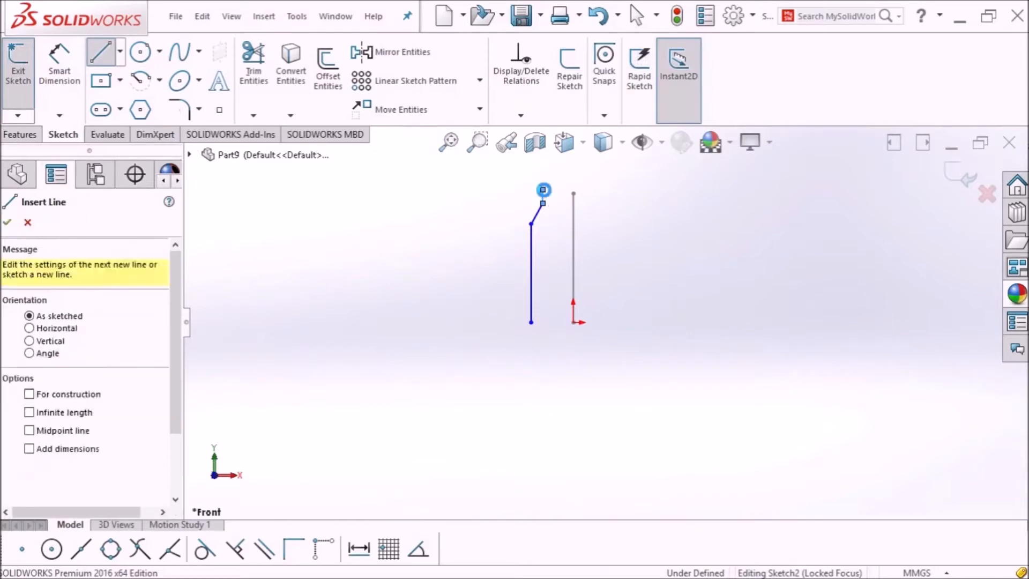
{"action": "key", "text": "Escape"}
{"action": "left_click", "coordinate": [443, 142]}
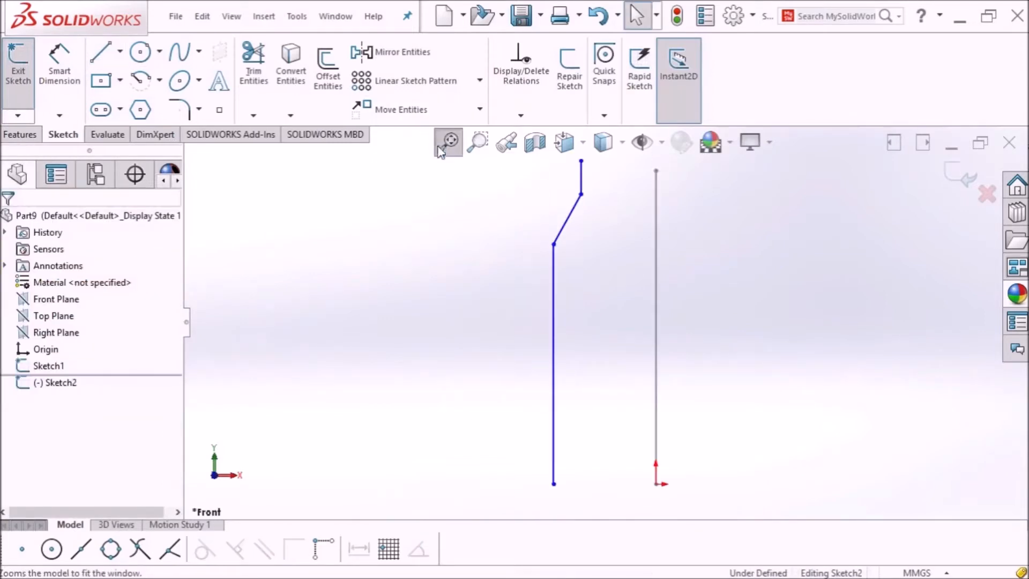
Step: Dimension the long body line of the profile to 200 mm
{"action": "key", "text": "z"}
{"action": "scroll", "coordinate": [668, 344], "scroll_direction": "down", "scroll_amount": 1}
{"action": "scroll", "coordinate": [668, 344], "scroll_direction": "up", "scroll_amount": 1}
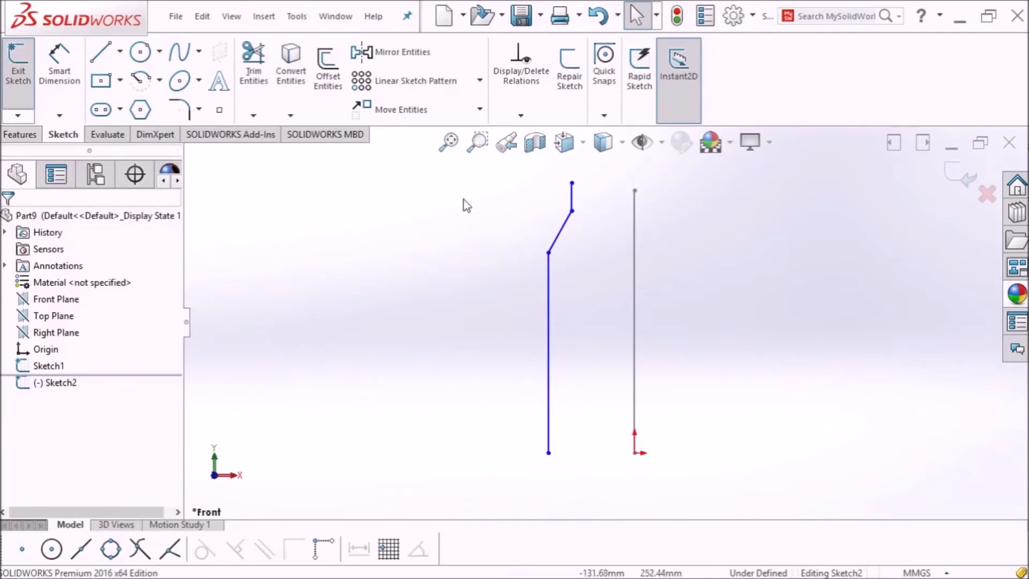
{"action": "left_click", "coordinate": [59, 67]}
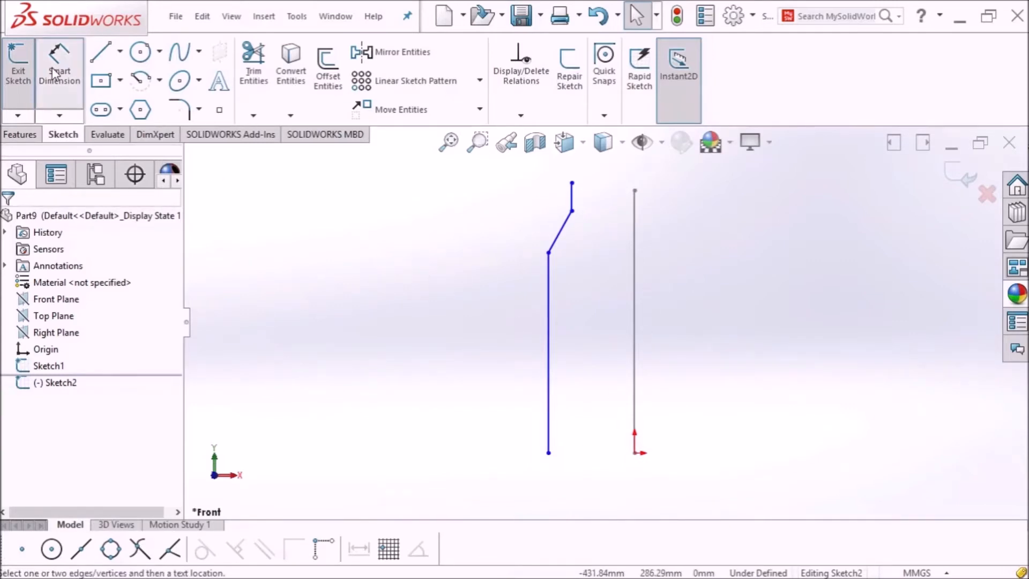
{"action": "left_click", "coordinate": [547, 359]}
{"action": "left_click", "coordinate": [493, 362]}
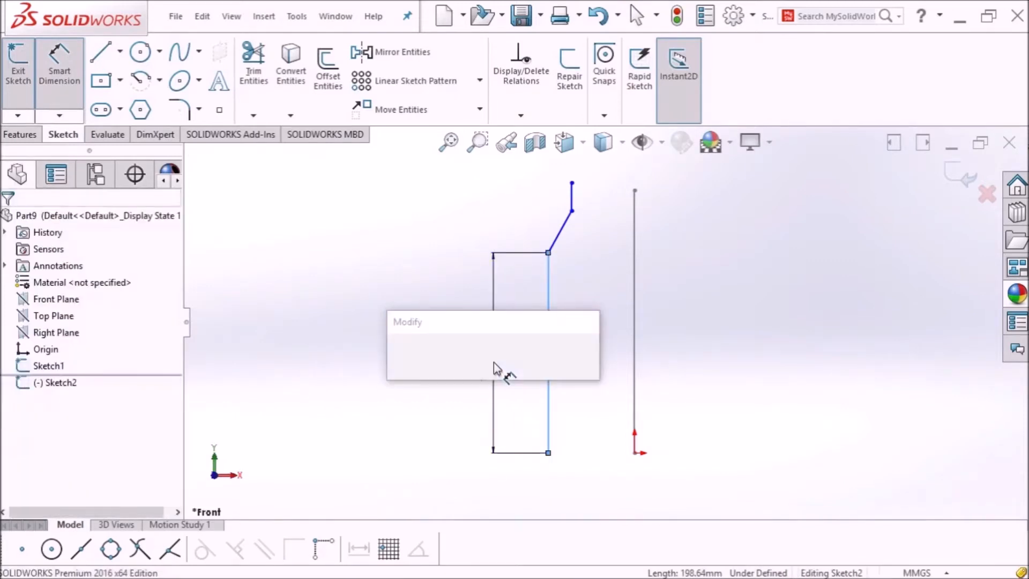
{"action": "type", "text": "200"}
{"action": "key", "text": "Return"}
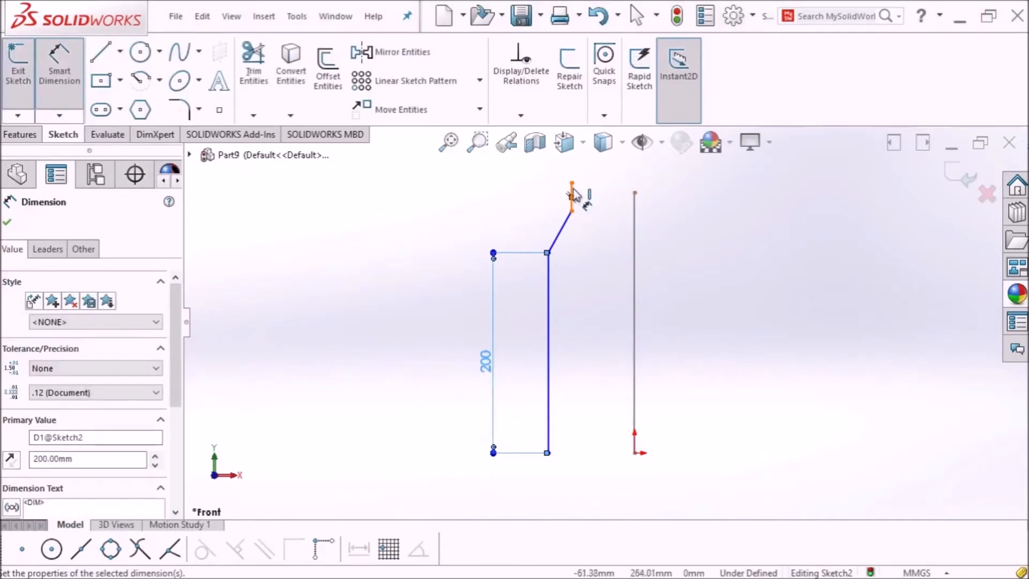
Step: Dimension the neck height to 30 mm and the shoulder's vertical height to 50 mm
{"action": "left_click", "coordinate": [573, 211]}
{"action": "left_click", "coordinate": [572, 183]}
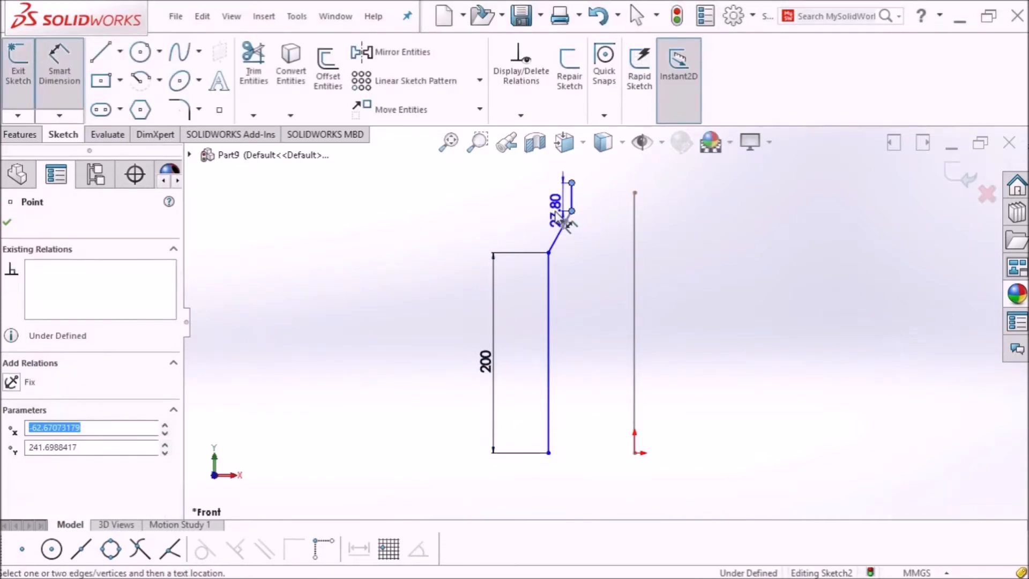
{"action": "left_click", "coordinate": [532, 211]}
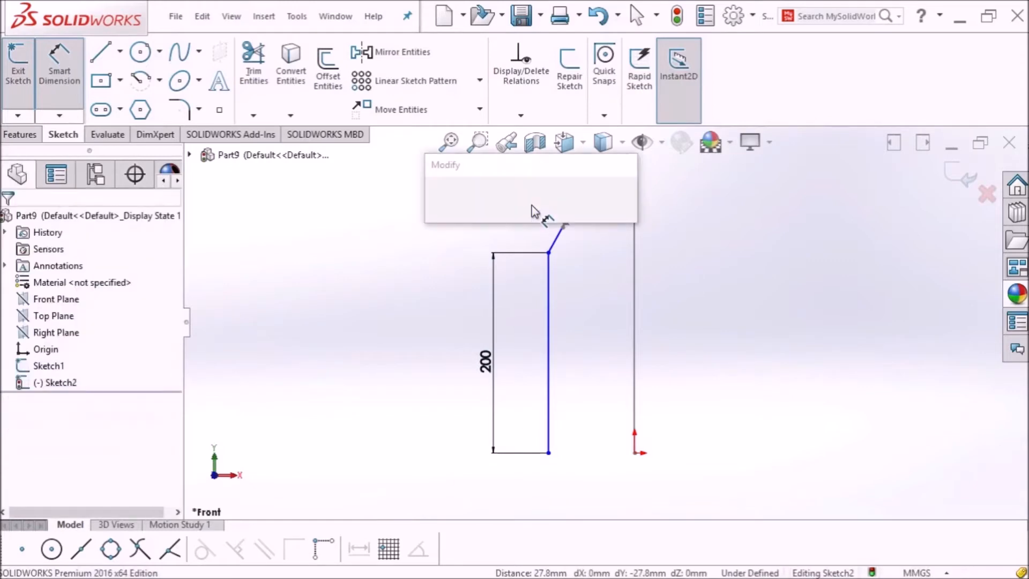
{"action": "type", "text": "30"}
{"action": "key", "text": "Return"}
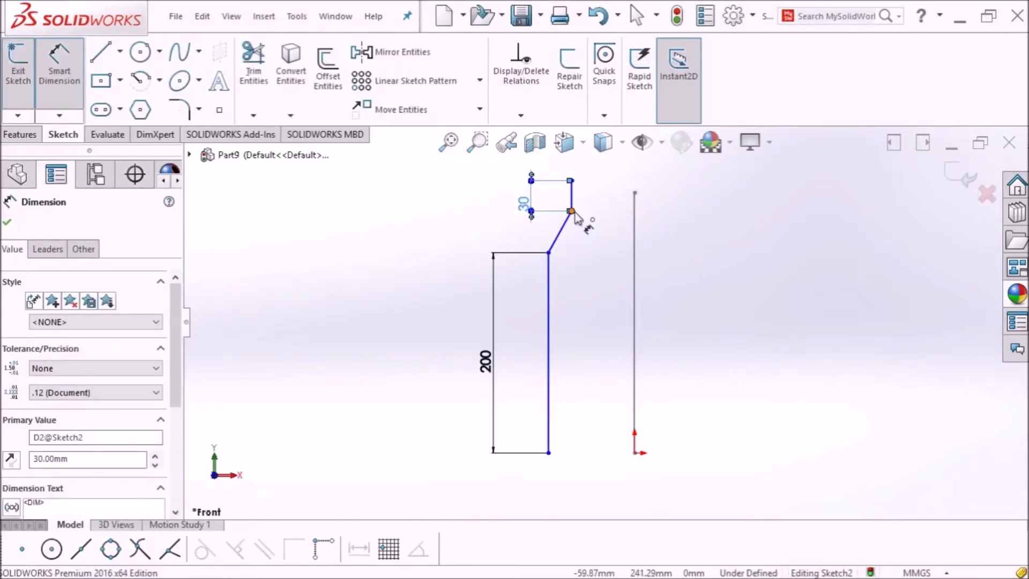
{"action": "left_click", "coordinate": [548, 252]}
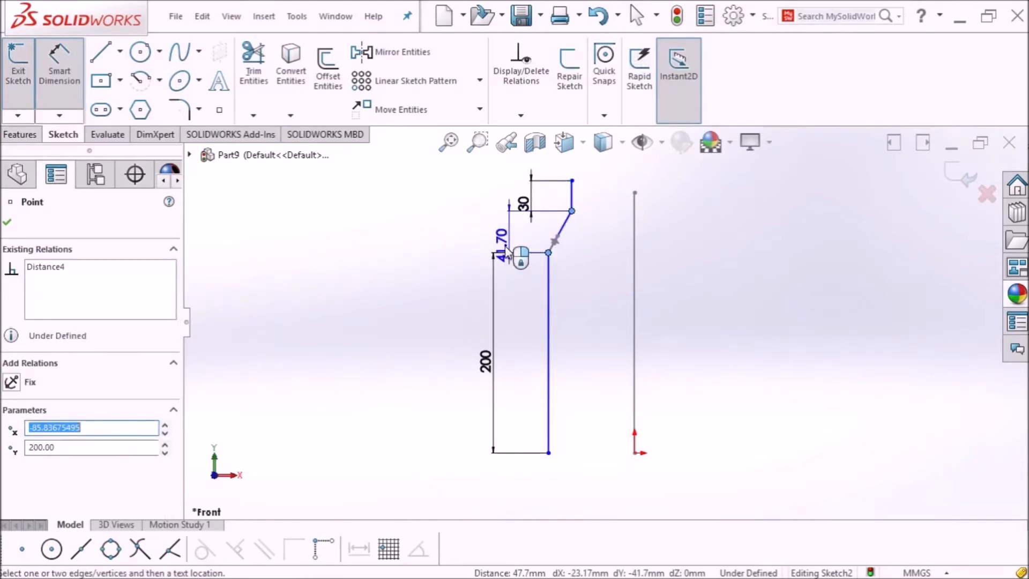
{"action": "left_click", "coordinate": [480, 251]}
{"action": "type", "text": "50"}
{"action": "key", "text": "Return"}
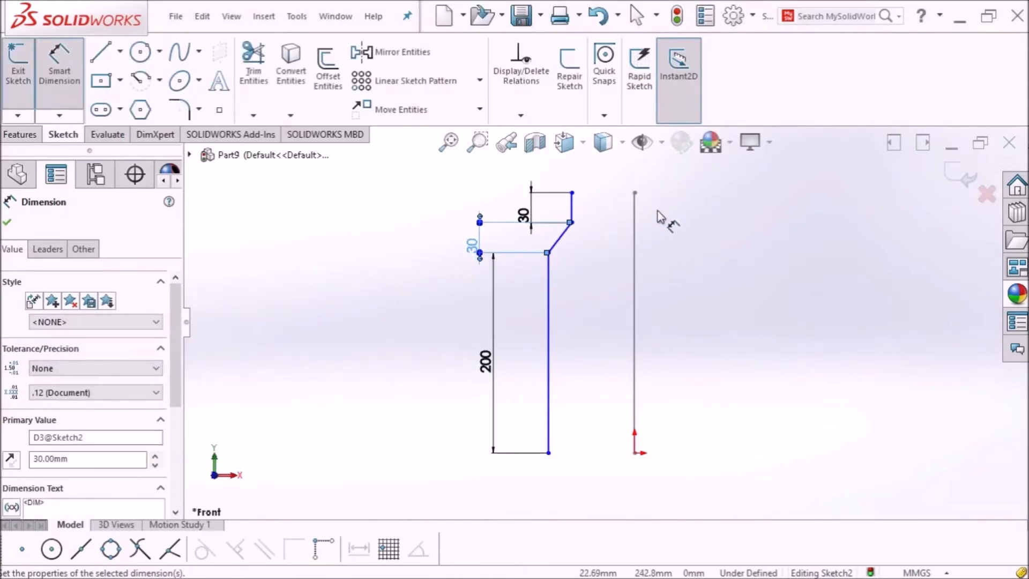
Step: Set the body line 40 mm and the neck line 25 mm from the centreline
{"action": "left_click", "coordinate": [549, 402]}
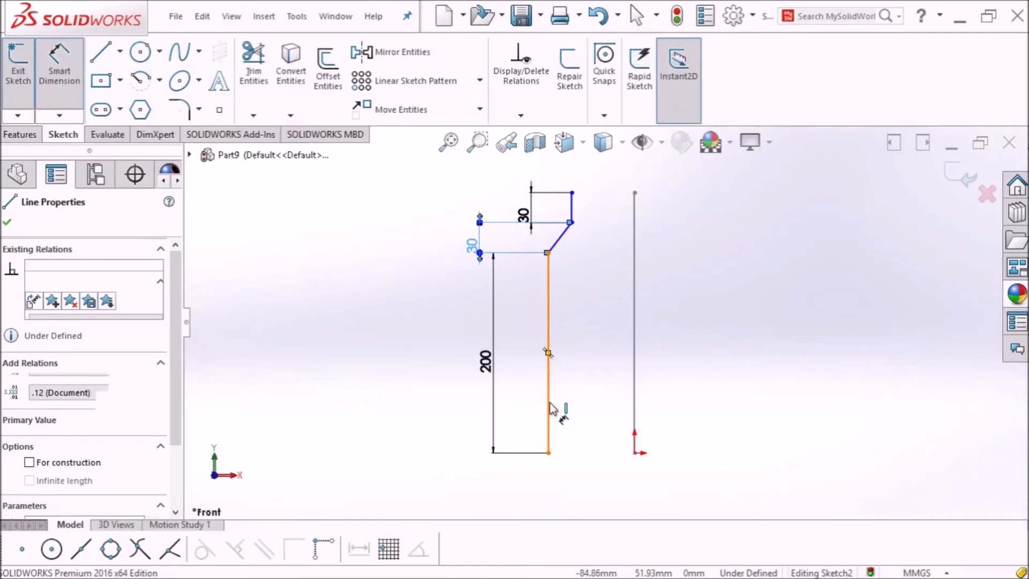
{"action": "left_click", "coordinate": [635, 411]}
{"action": "left_click", "coordinate": [611, 424]}
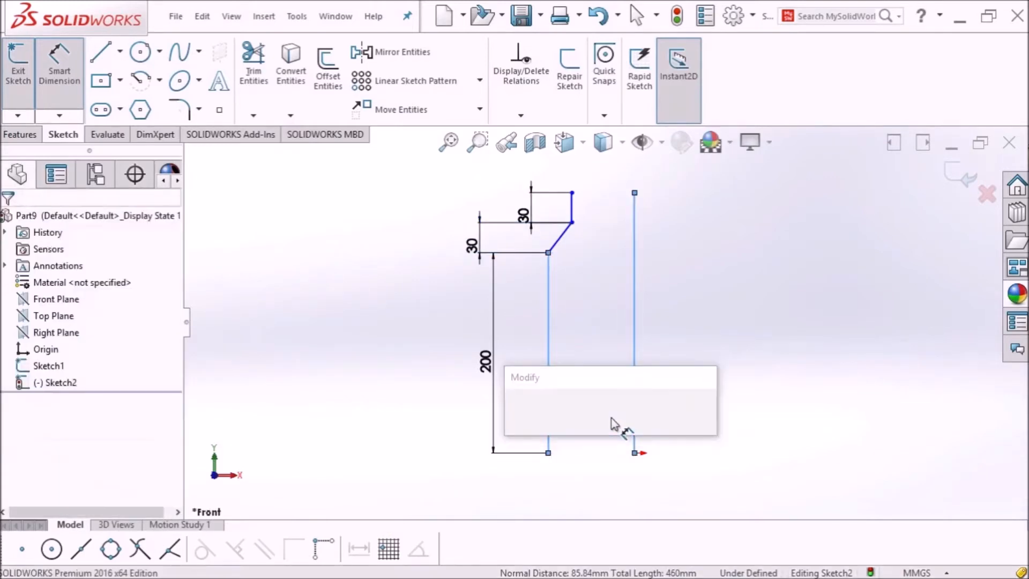
{"action": "type", "text": "40"}
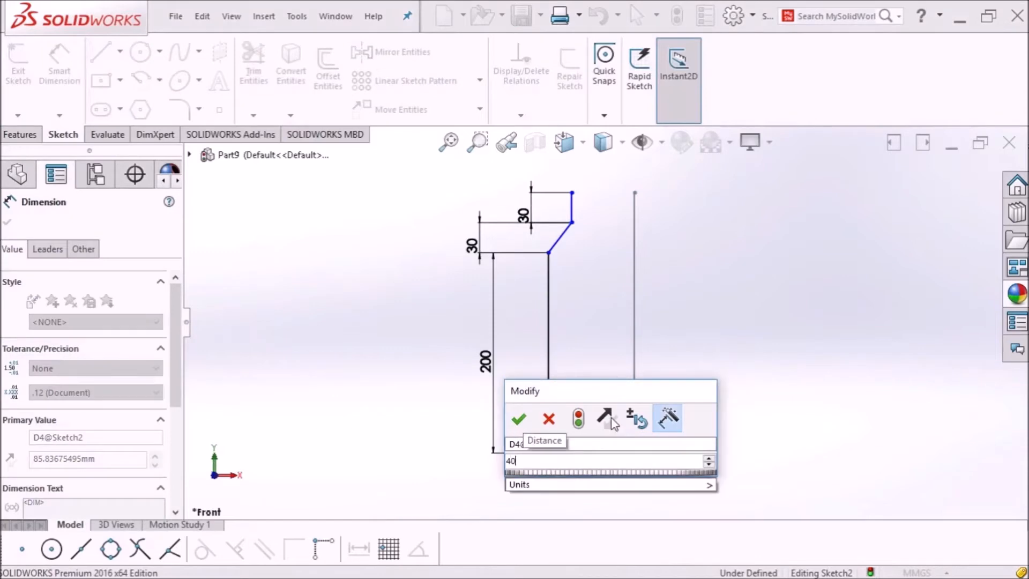
{"action": "key", "text": "Return"}
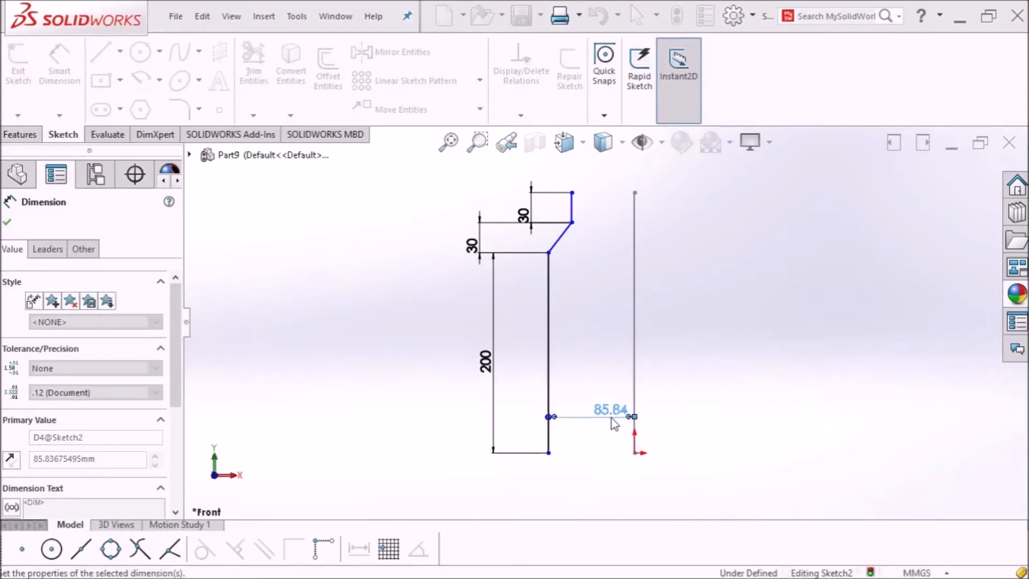
{"action": "left_click", "coordinate": [572, 210]}
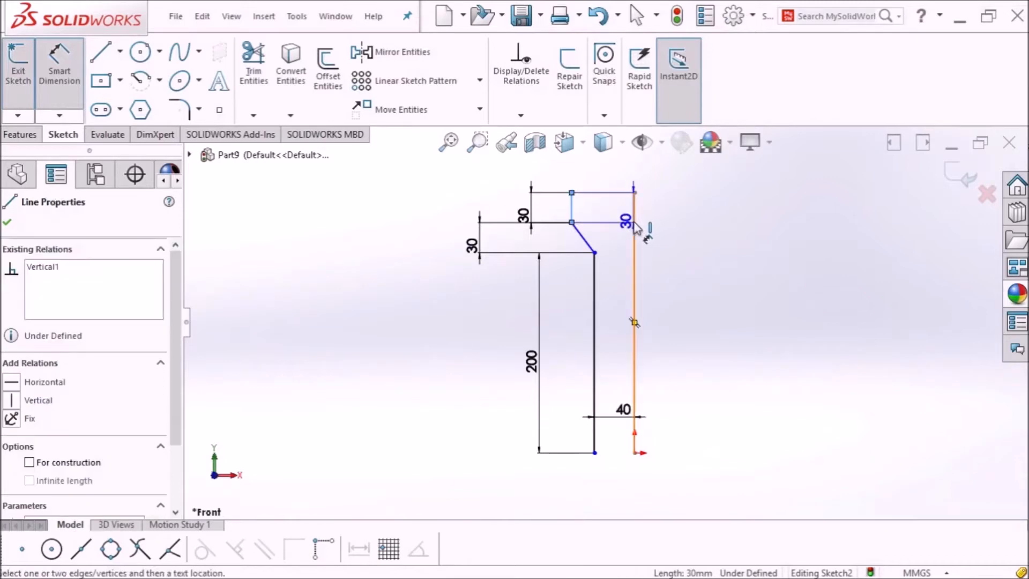
{"action": "left_click", "coordinate": [634, 217]}
{"action": "left_click", "coordinate": [618, 201]}
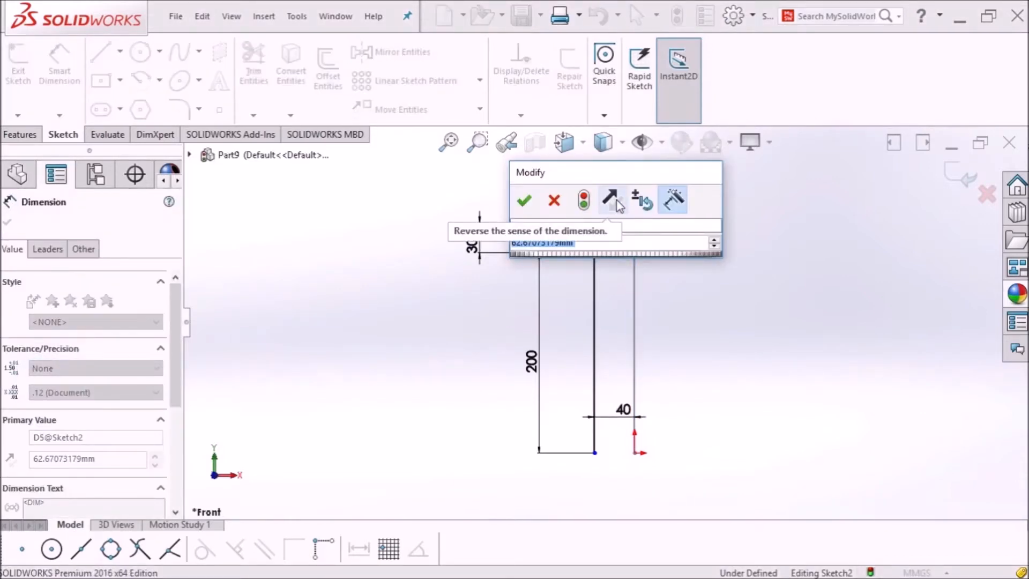
{"action": "key", "text": "Return"}
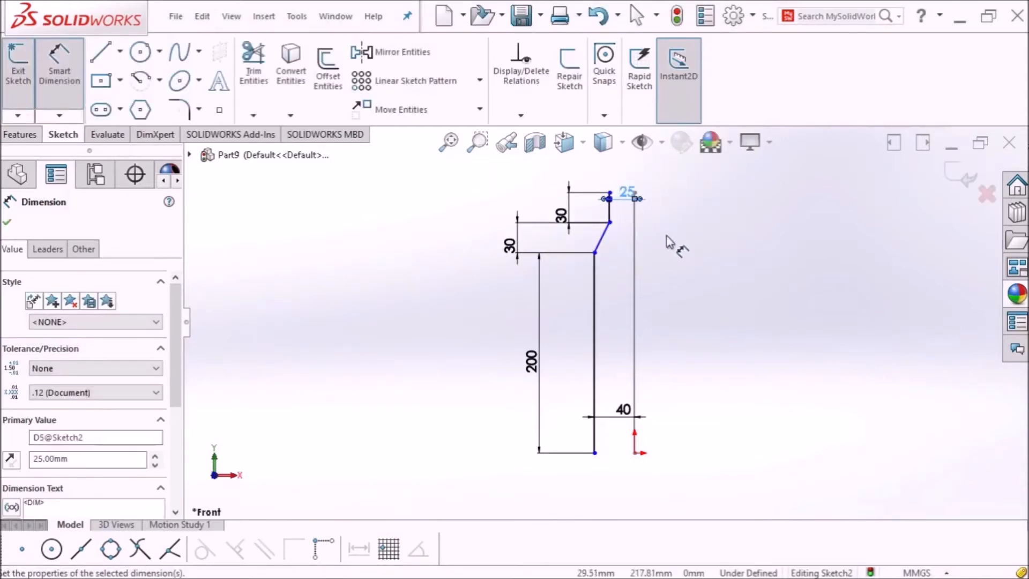
{"action": "scroll", "coordinate": [640, 209], "scroll_direction": "down", "scroll_amount": 1}
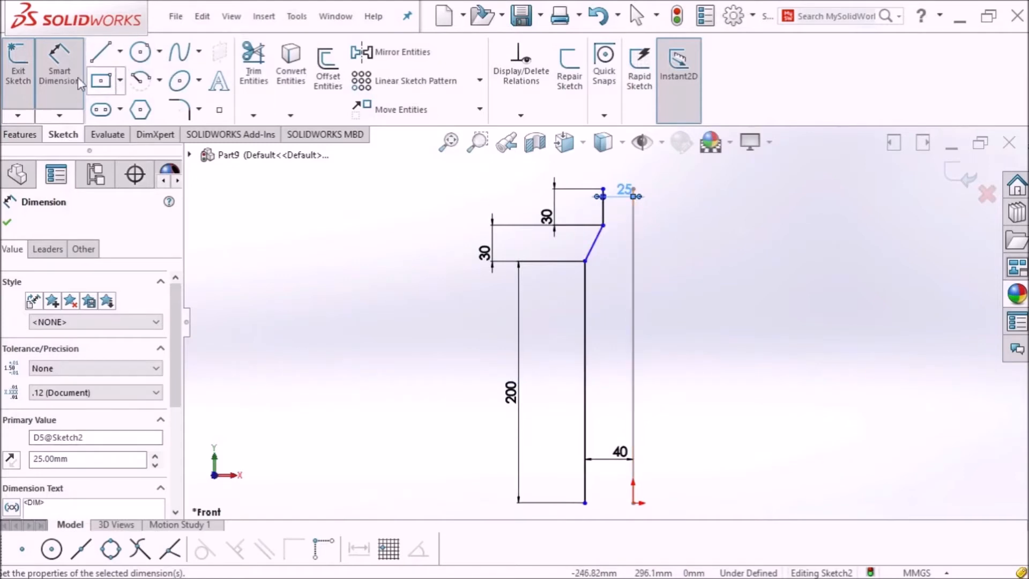
{"action": "left_click", "coordinate": [59, 63]}
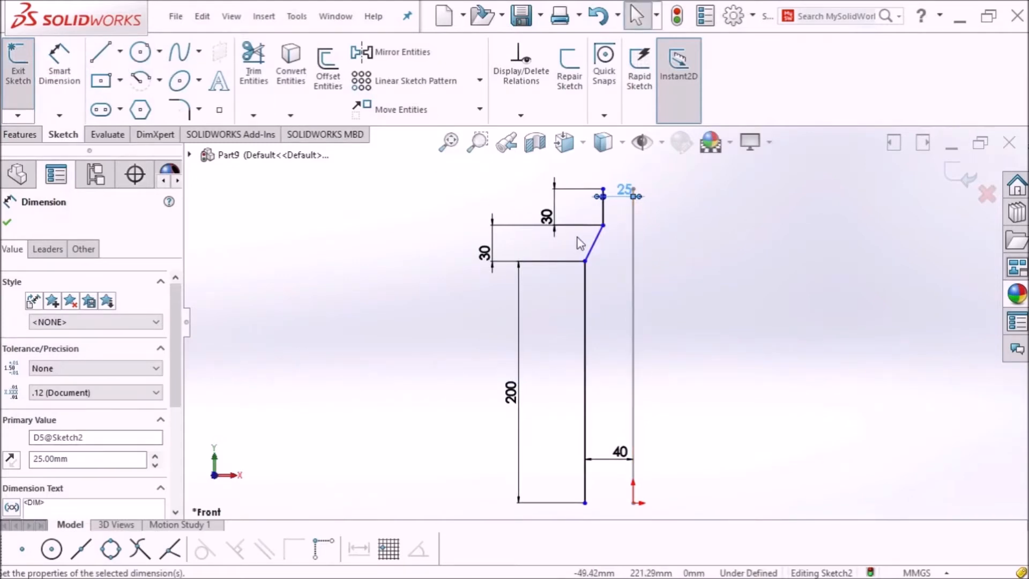
Step: Drag the shoulder spline's handles to bend it into a curve
{"action": "scroll", "coordinate": [574, 239], "scroll_direction": "down", "scroll_amount": 2}
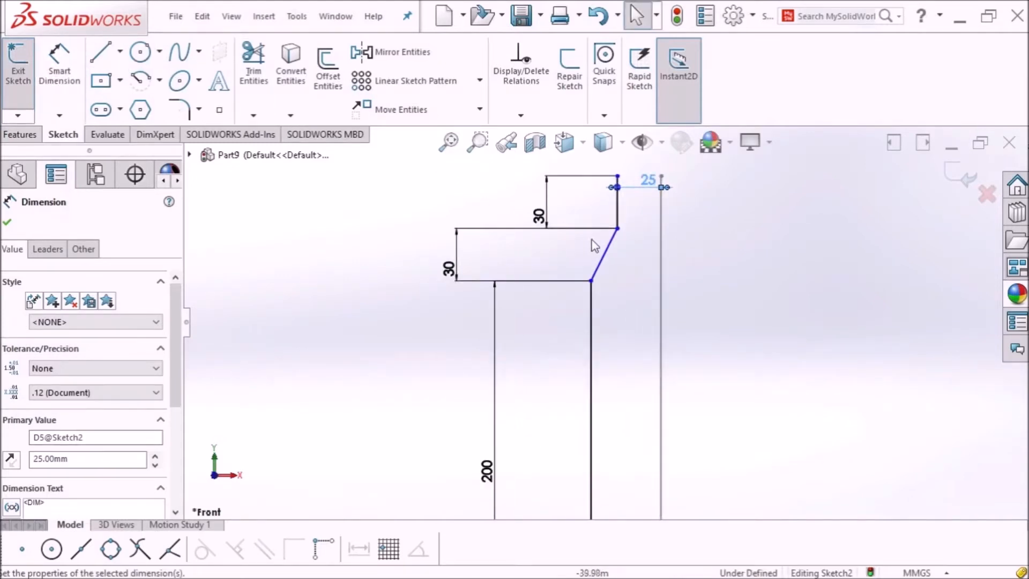
{"action": "left_click", "coordinate": [605, 263]}
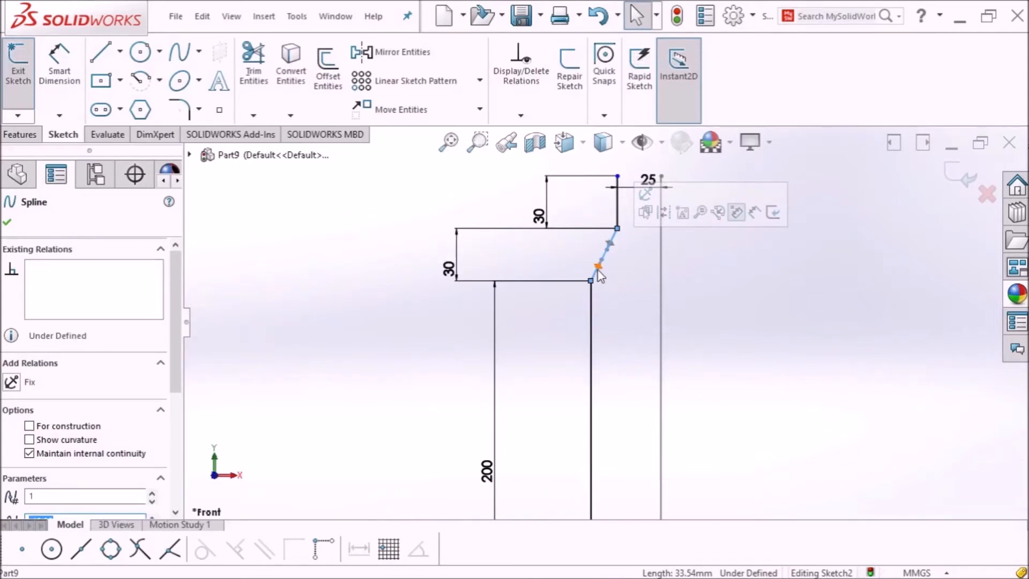
{"action": "mouse_move", "coordinate": [599, 269]}
{"action": "left_mouse_down"}
{"action": "mouse_move", "coordinate": [610, 286]}
{"action": "mouse_move", "coordinate": [612, 271]}
{"action": "left_mouse_up"}
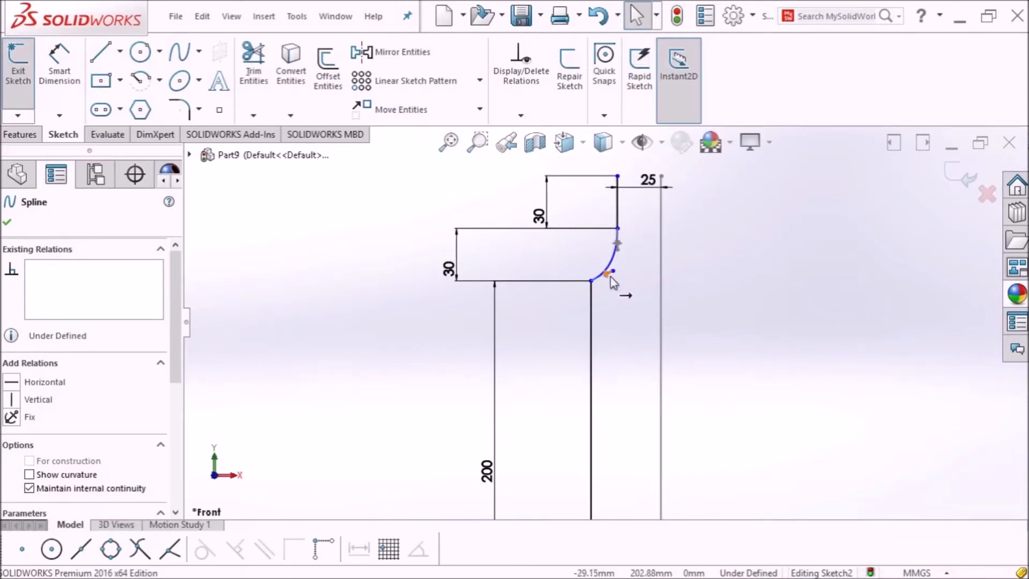
{"action": "left_click_drag", "start_coordinate": [611, 276], "coordinate": [627, 265]}
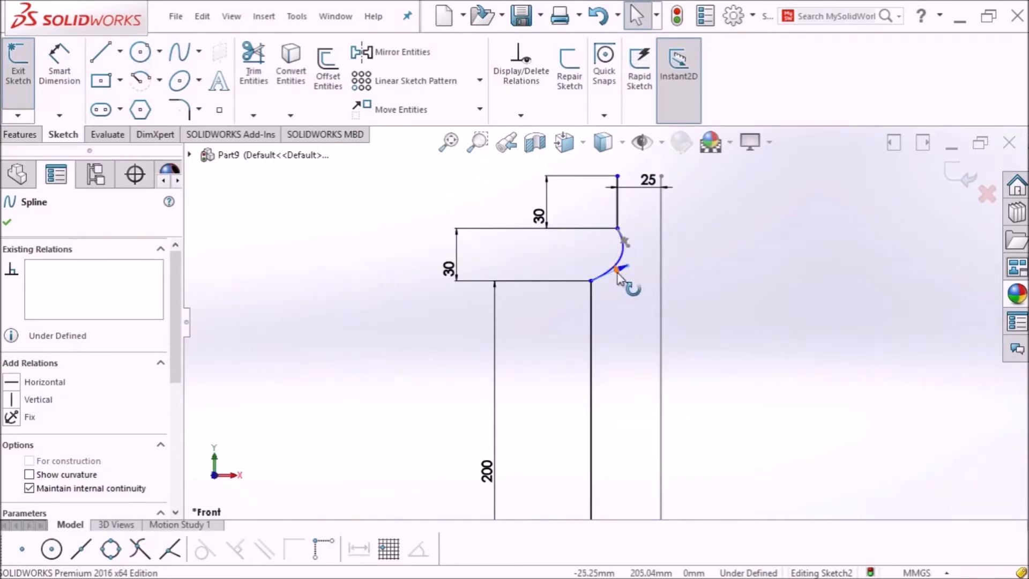
Step: Make both ends of the shoulder spline vertically tangent and adjust the tangent length
{"action": "left_click", "coordinate": [12, 400]}
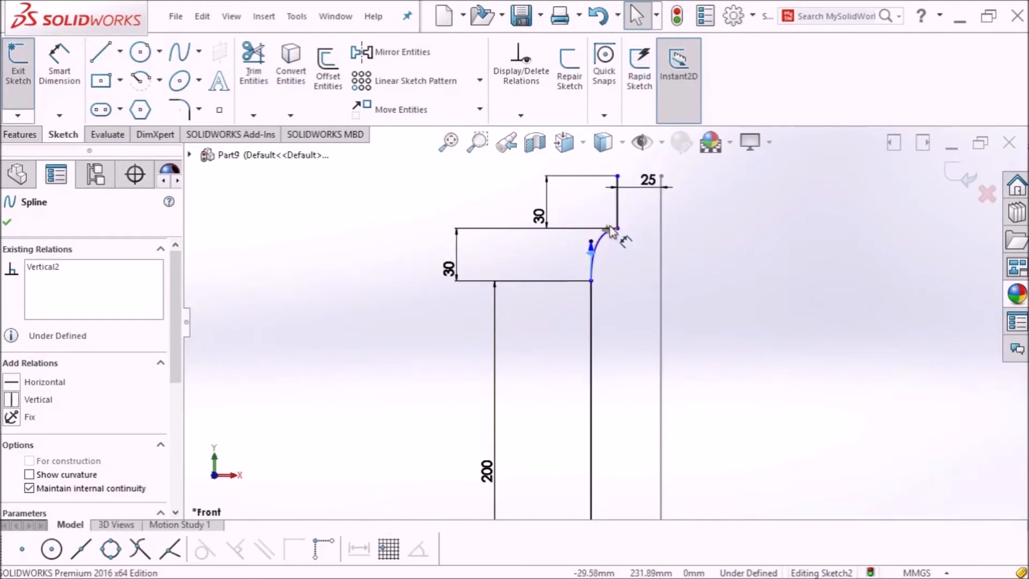
{"action": "scroll", "coordinate": [612, 231], "scroll_direction": "down", "scroll_amount": 3}
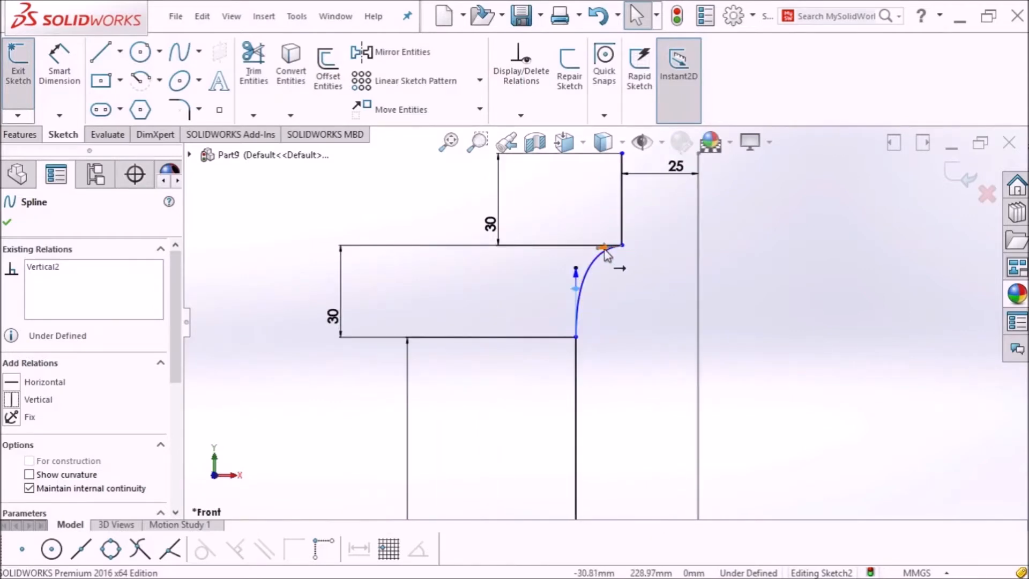
{"action": "left_click", "coordinate": [12, 404]}
{"action": "scroll", "coordinate": [590, 317], "scroll_direction": "up", "scroll_amount": 2}
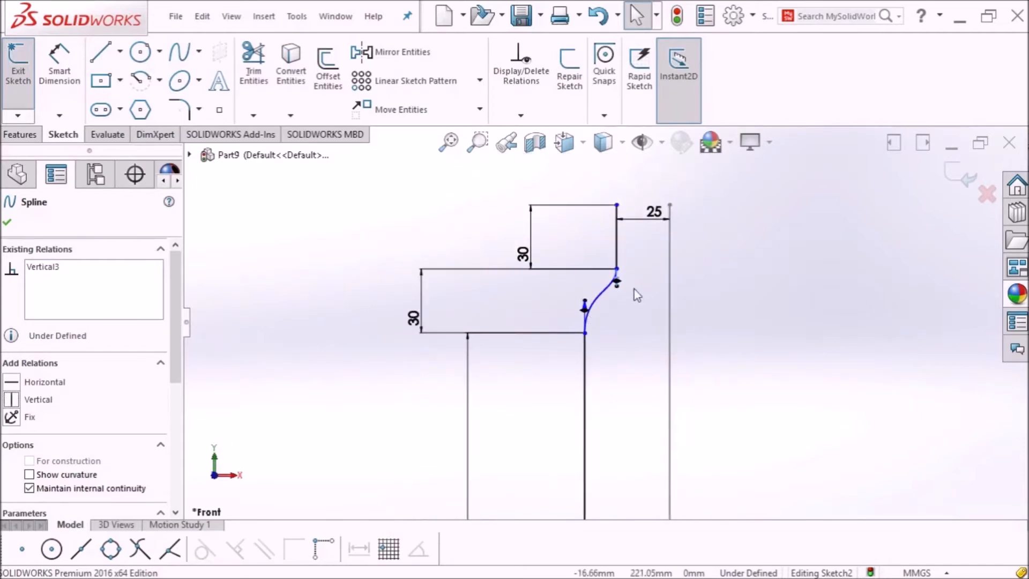
{"action": "left_click_drag", "start_coordinate": [618, 289], "coordinate": [618, 298]}
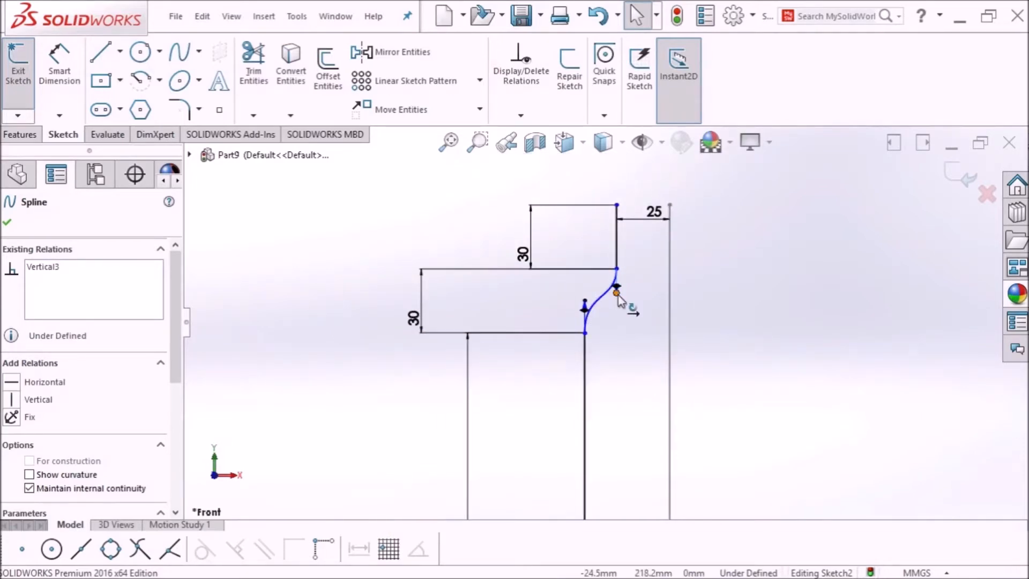
Step: Dimension the upper and lower shoulder-spline tangent handles to 30 mm each
{"action": "left_click", "coordinate": [60, 79]}
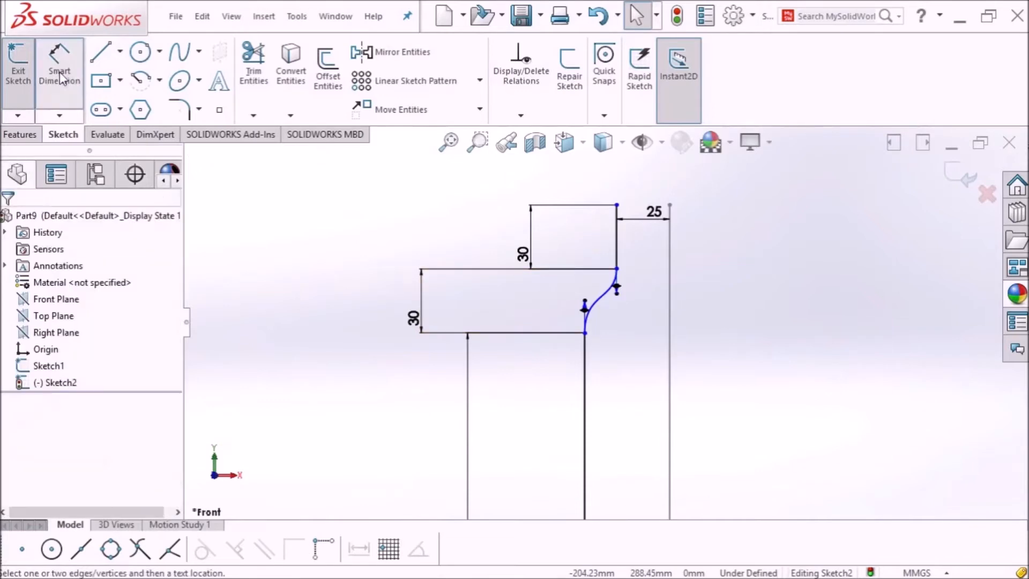
{"action": "left_click", "coordinate": [616, 293]}
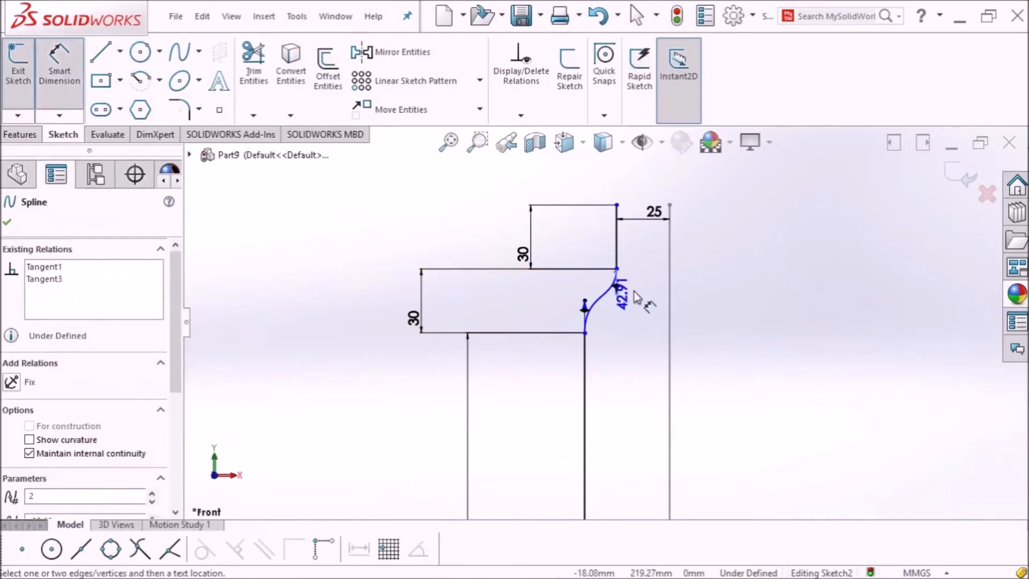
{"action": "left_click", "coordinate": [653, 291]}
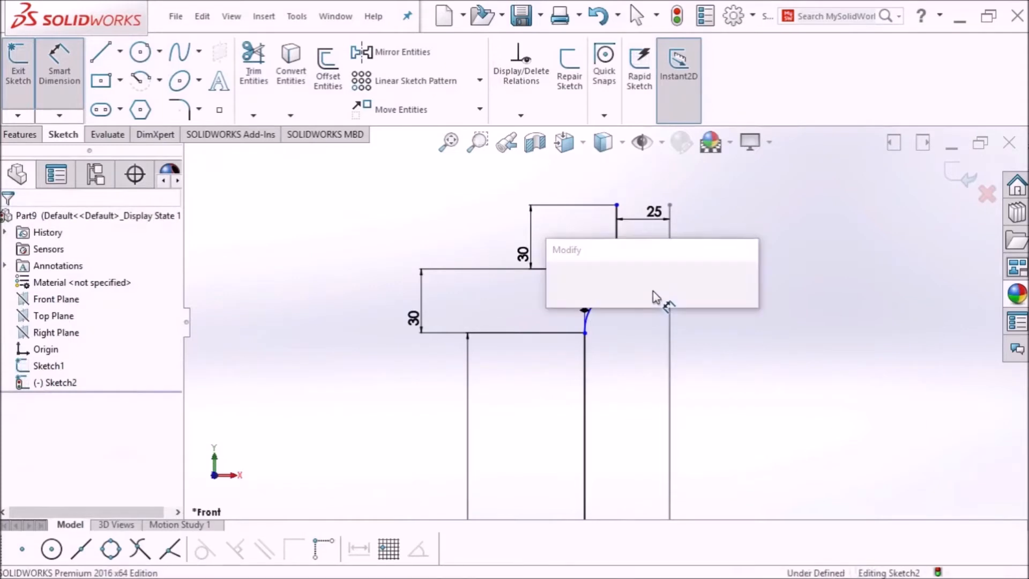
{"action": "type", "text": "30"}
{"action": "key", "text": "Return"}
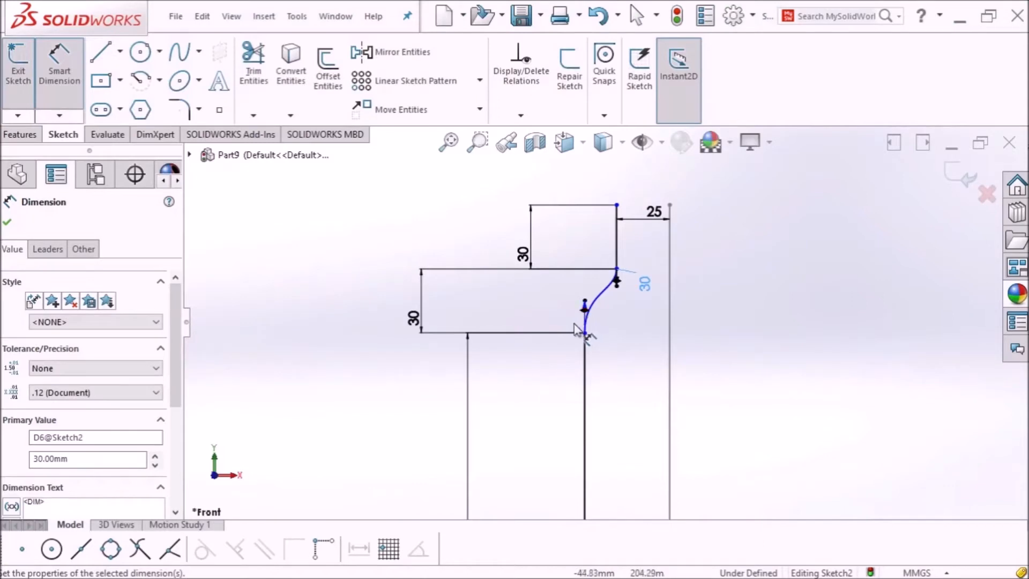
{"action": "left_click", "coordinate": [587, 318]}
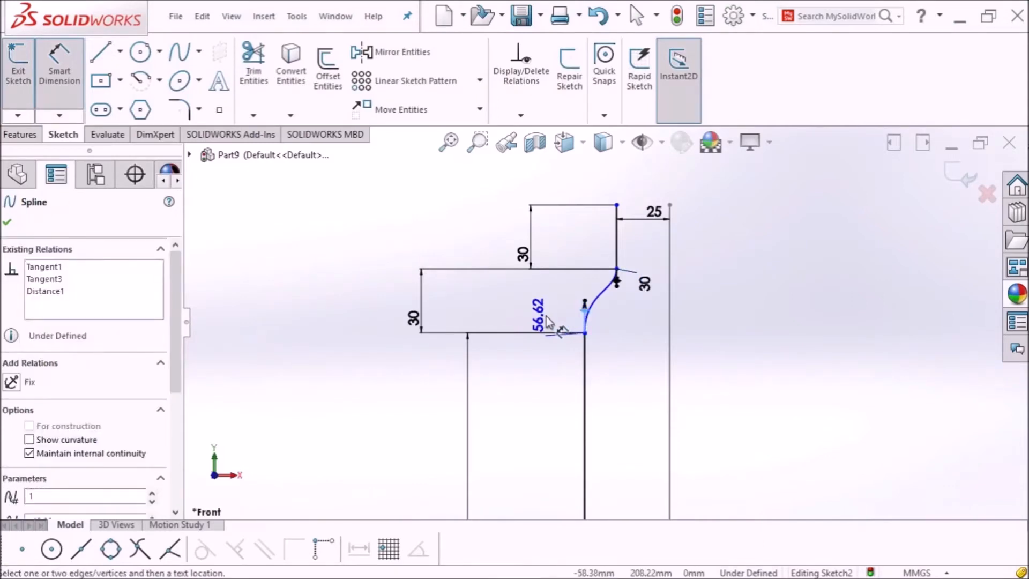
{"action": "left_click", "coordinate": [549, 322]}
{"action": "type", "text": "30"}
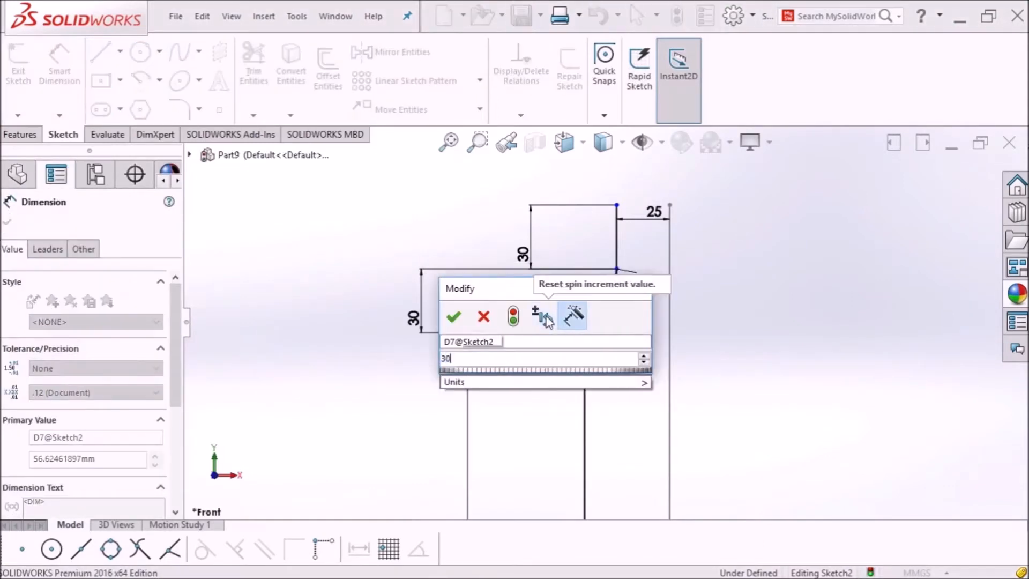
{"action": "key", "text": "Return"}
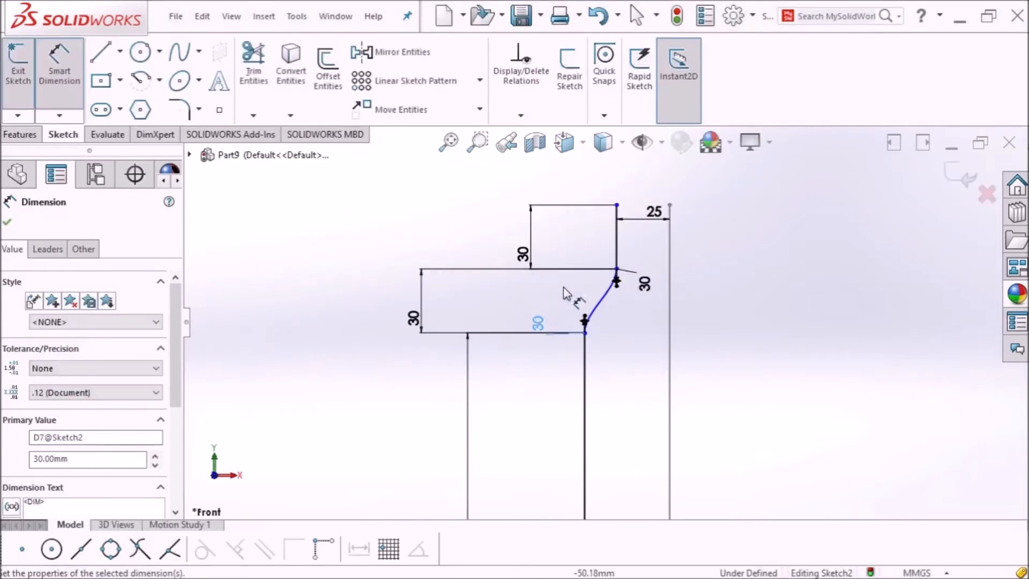
{"action": "left_click", "coordinate": [8, 224]}
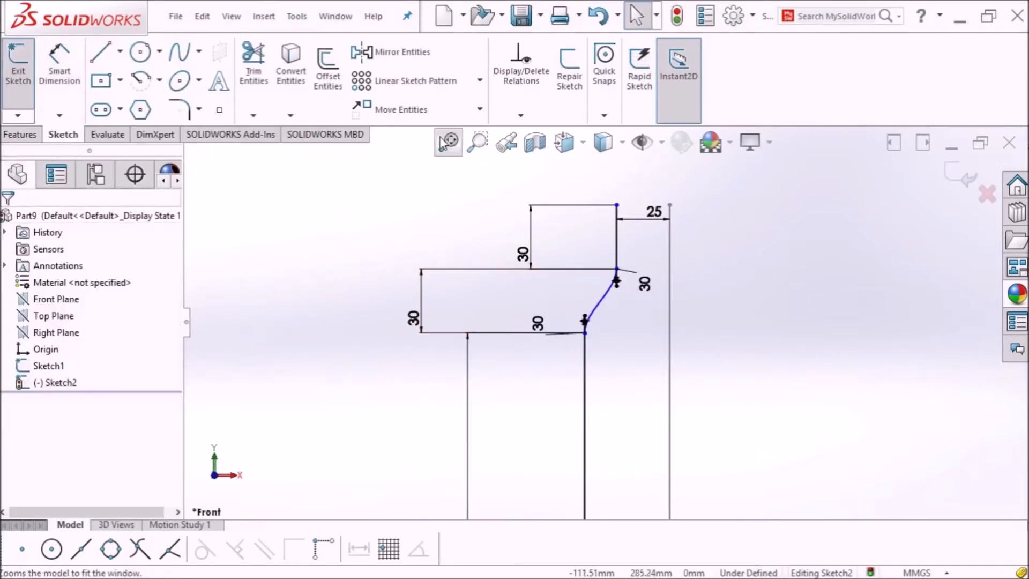
Step: Add a Horizontal relation between the origin and the profile's bottom corner
{"action": "left_click", "coordinate": [448, 141]}
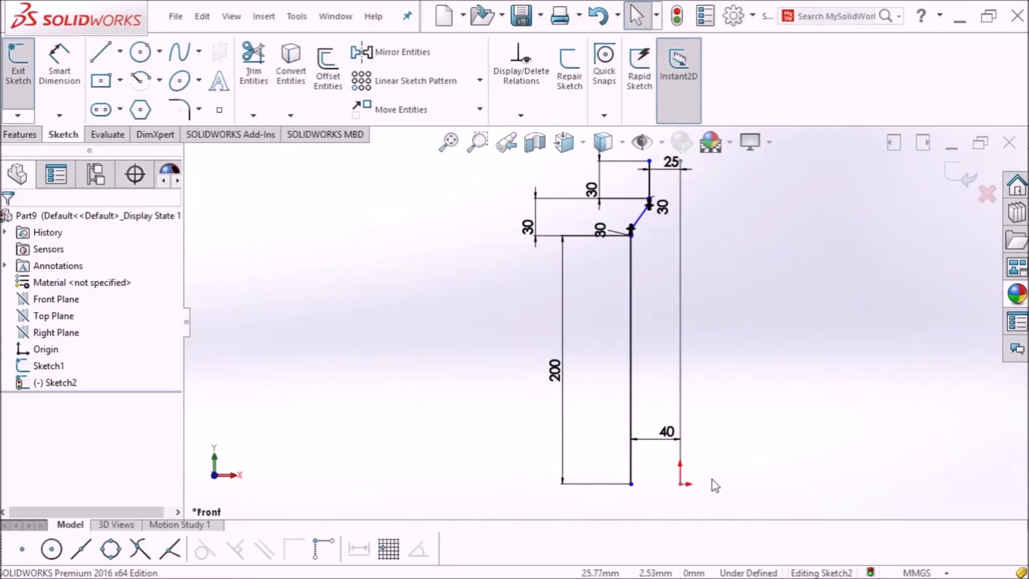
{"action": "scroll", "coordinate": [710, 477], "scroll_direction": "down", "scroll_amount": 2}
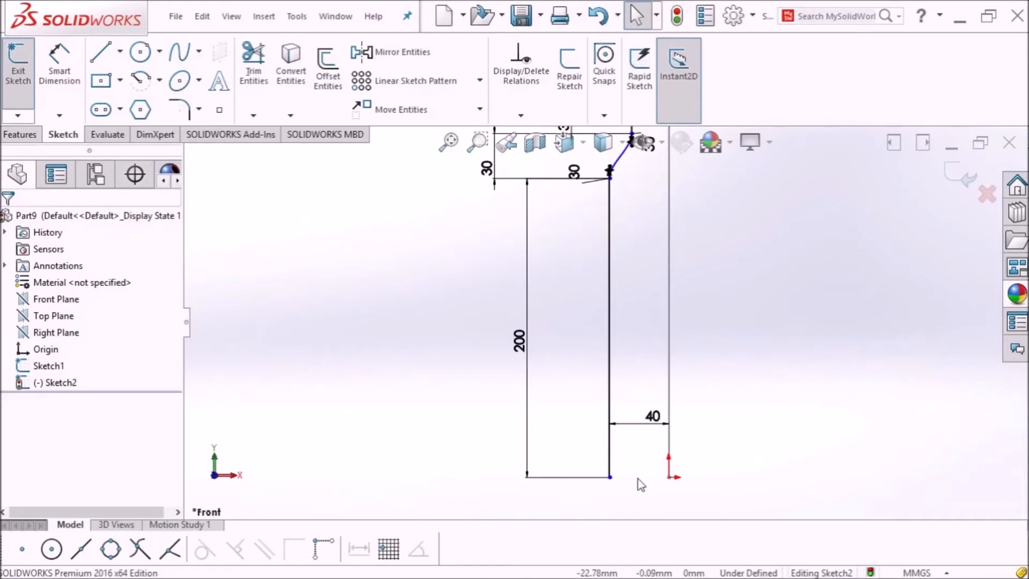
{"action": "left_click", "coordinate": [669, 477]}
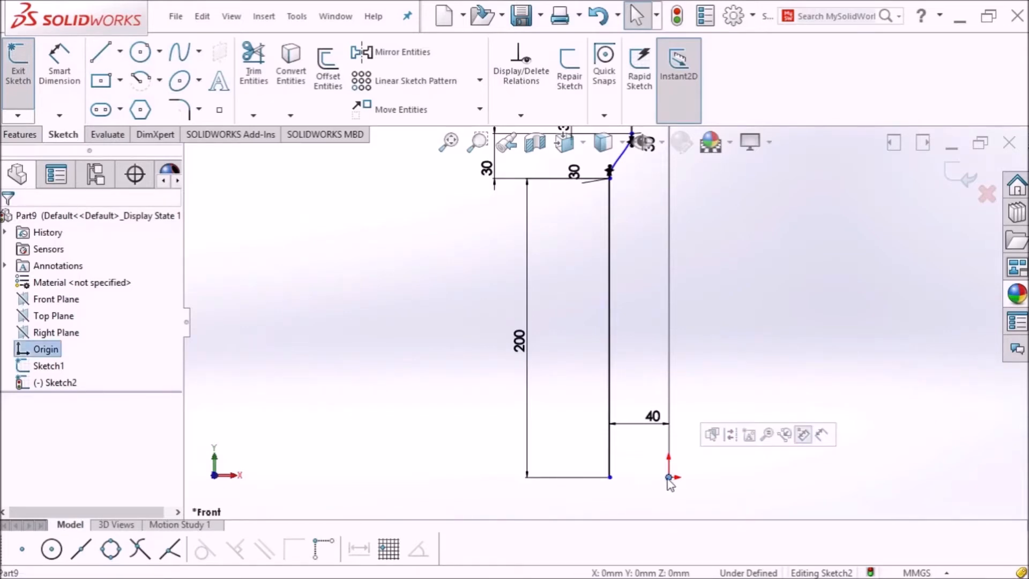
{"action": "left_click", "coordinate": [610, 477], "text": "ctrl"}
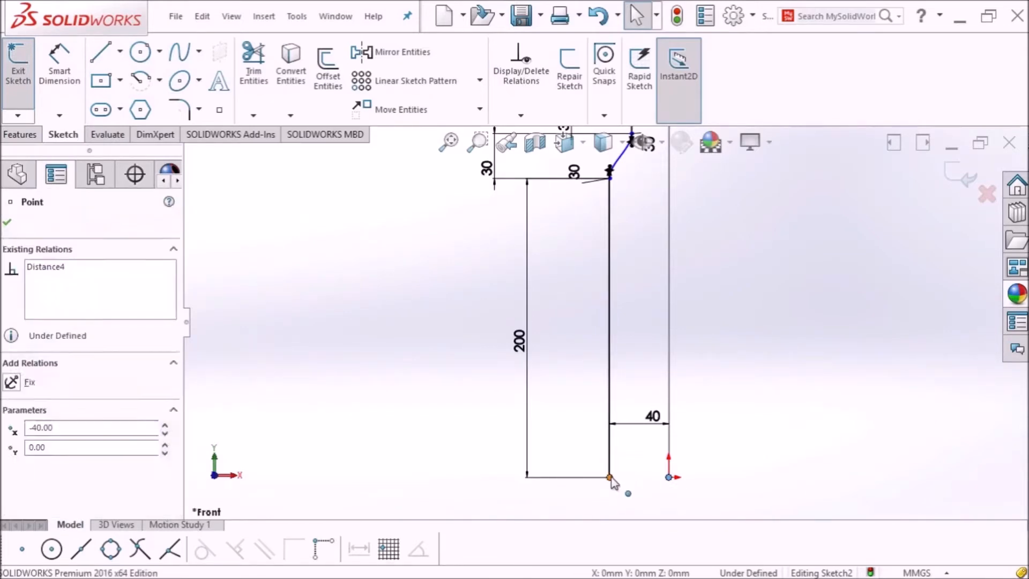
{"action": "left_click", "coordinate": [13, 468]}
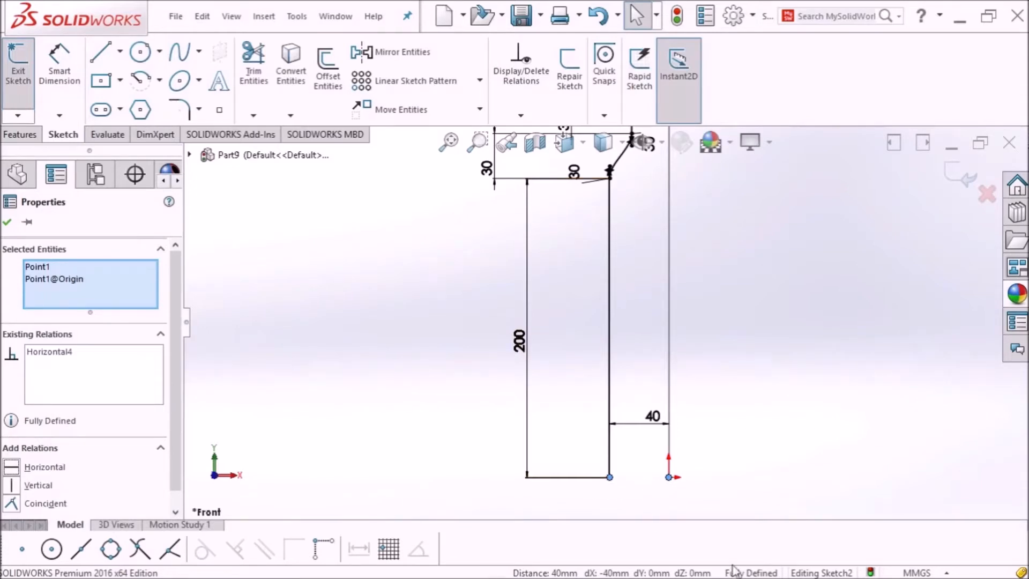
{"action": "left_click", "coordinate": [12, 229]}
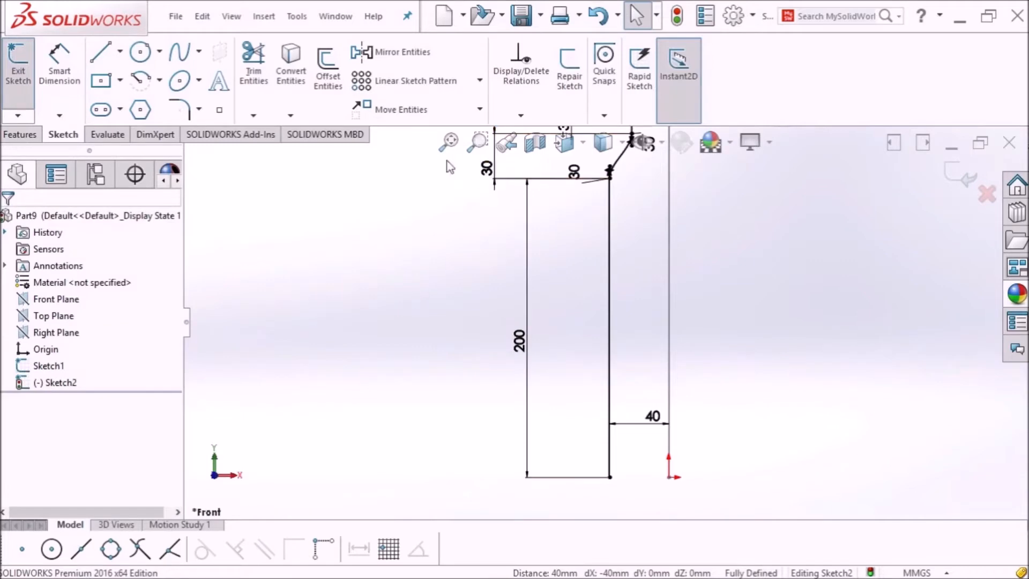
Step: Close the fully defined side-profile Sketch2
{"action": "left_click", "coordinate": [449, 141]}
{"action": "mouse_move", "coordinate": [725, 208]}
{"action": "middle_mouse_down"}
{"action": "mouse_move", "coordinate": [707, 244]}
{"action": "mouse_move", "coordinate": [714, 282]}
{"action": "mouse_move", "coordinate": [777, 272]}
{"action": "middle_mouse_up"}
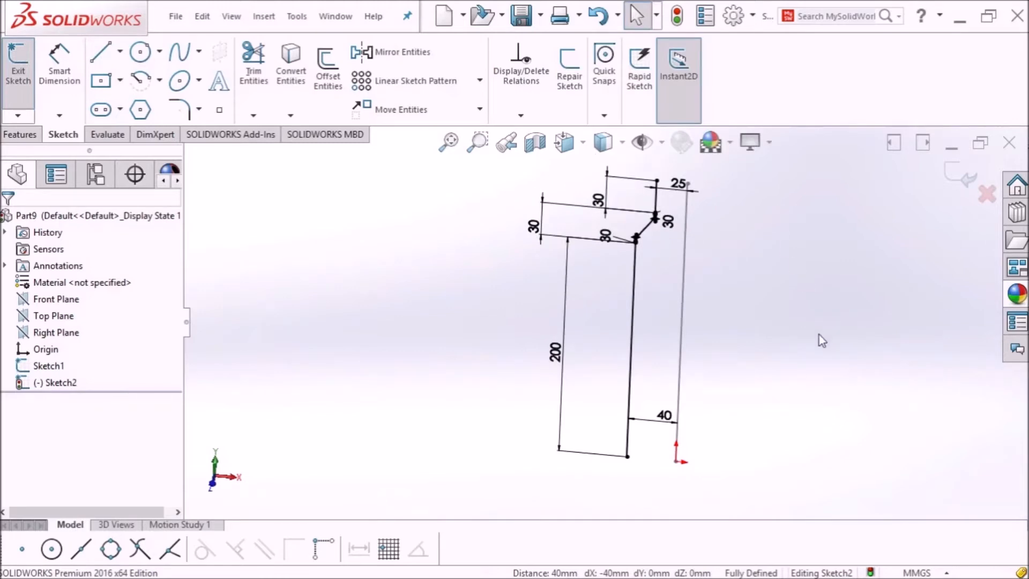
{"action": "left_click", "coordinate": [12, 86]}
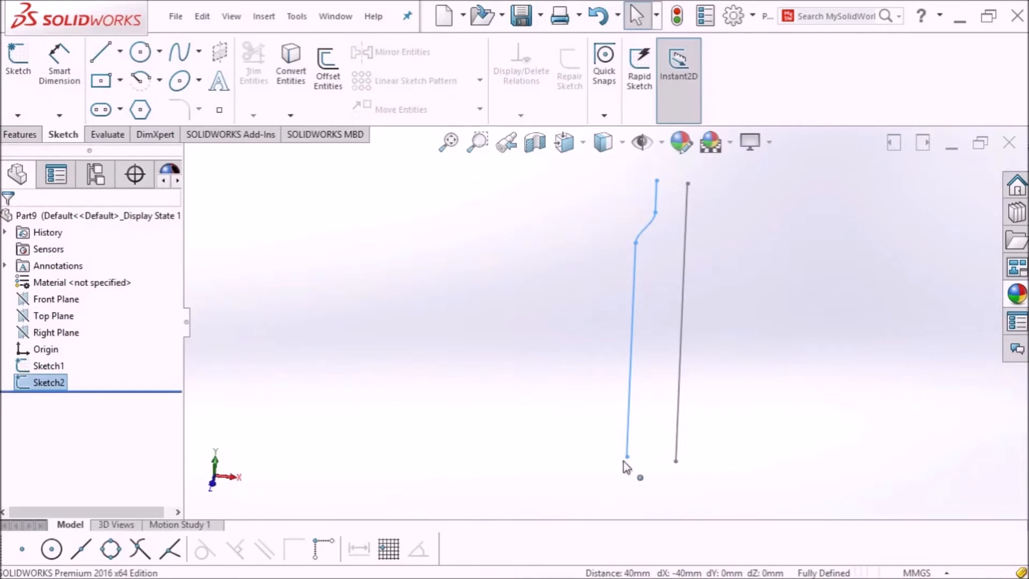
Step: Select Top Plane in the FeatureManager tree and start Sketch3 on it
{"action": "left_click", "coordinate": [52, 318]}
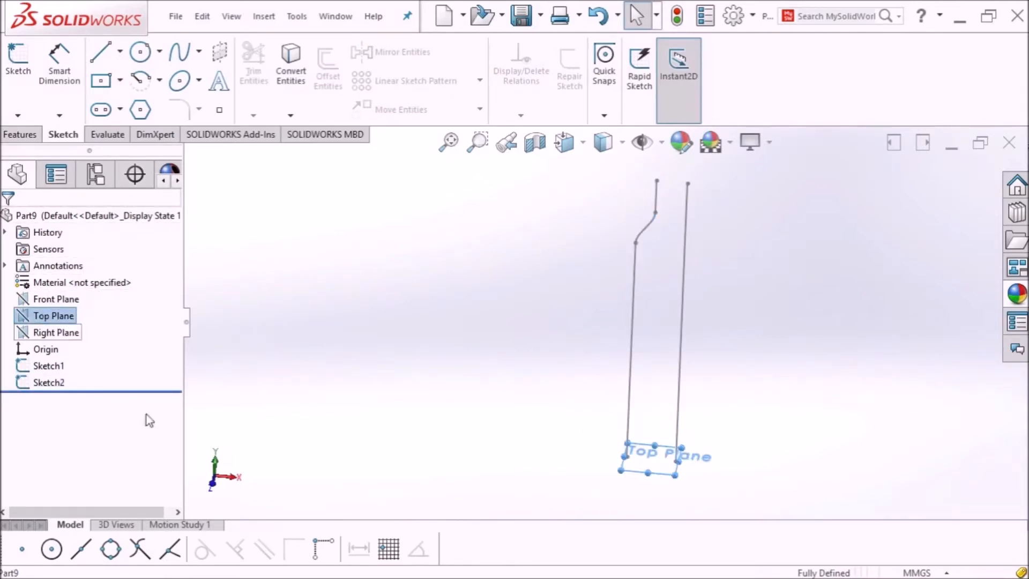
{"action": "scroll", "coordinate": [667, 463], "scroll_direction": "down", "scroll_amount": 3}
{"action": "scroll", "coordinate": [703, 427], "scroll_direction": "down", "scroll_amount": 2}
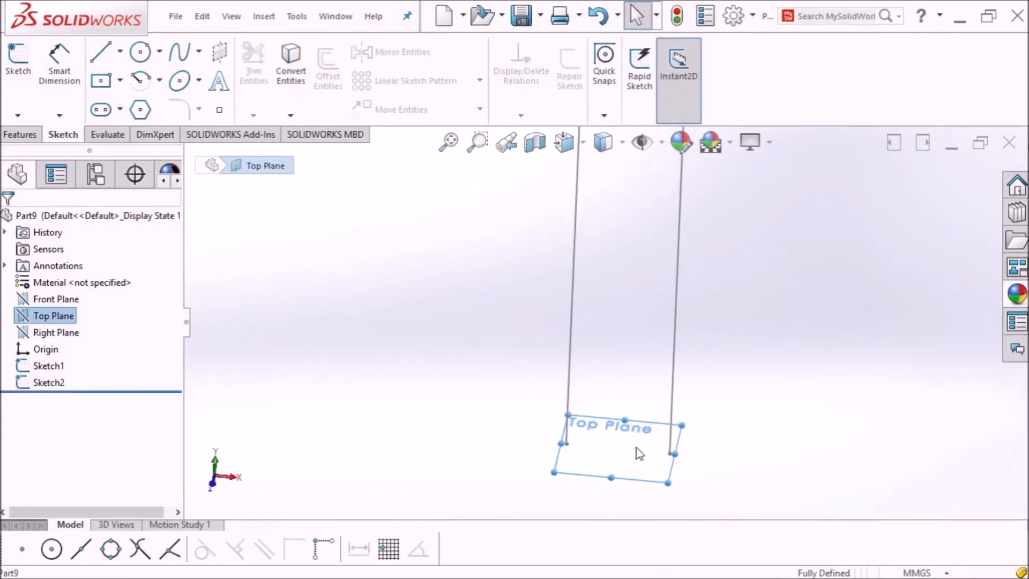
{"action": "scroll", "coordinate": [597, 448], "scroll_direction": "up", "scroll_amount": 5}
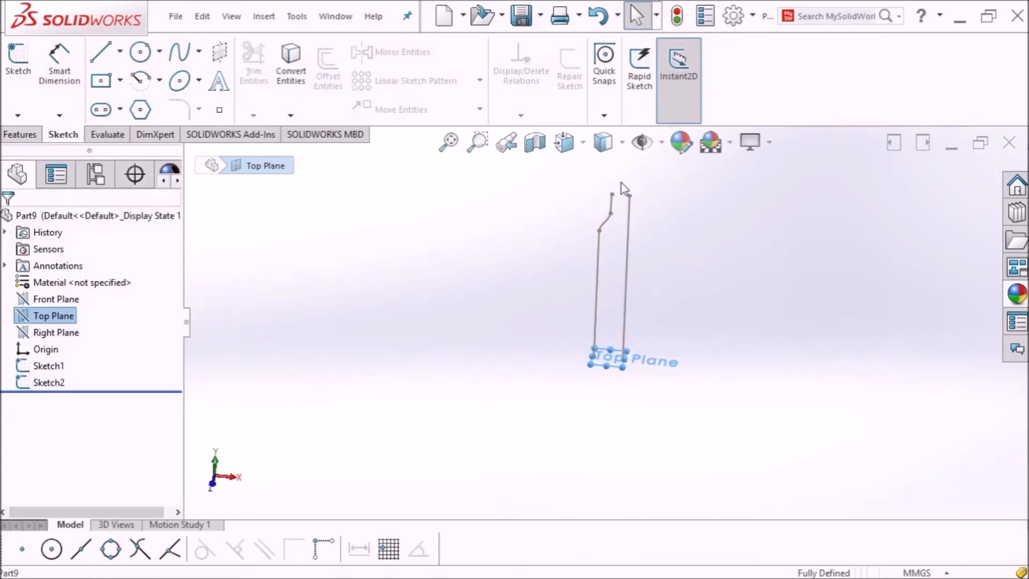
{"action": "scroll", "coordinate": [645, 263], "scroll_direction": "down", "scroll_amount": 3}
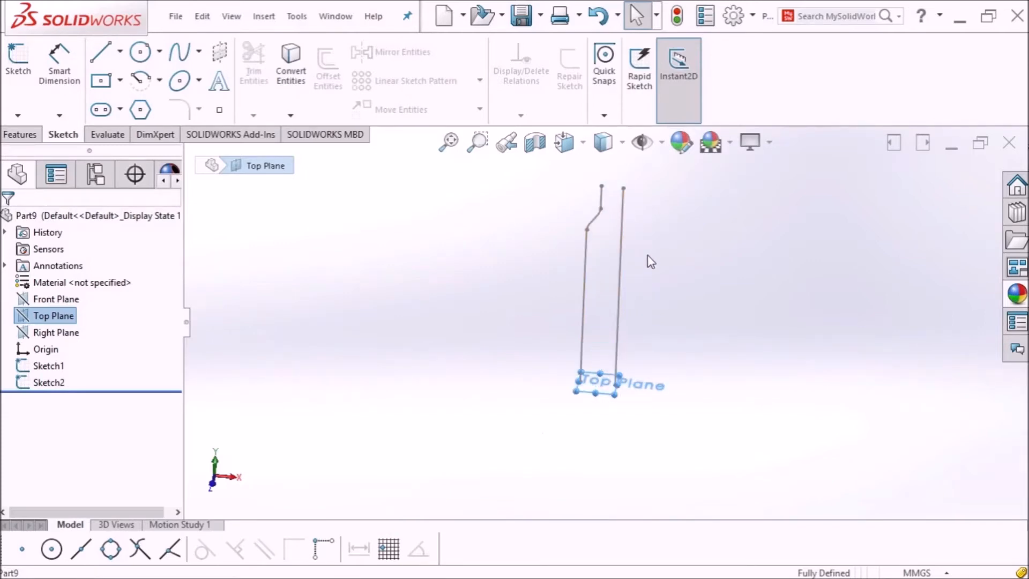
{"action": "scroll", "coordinate": [602, 439], "scroll_direction": "down", "scroll_amount": 2}
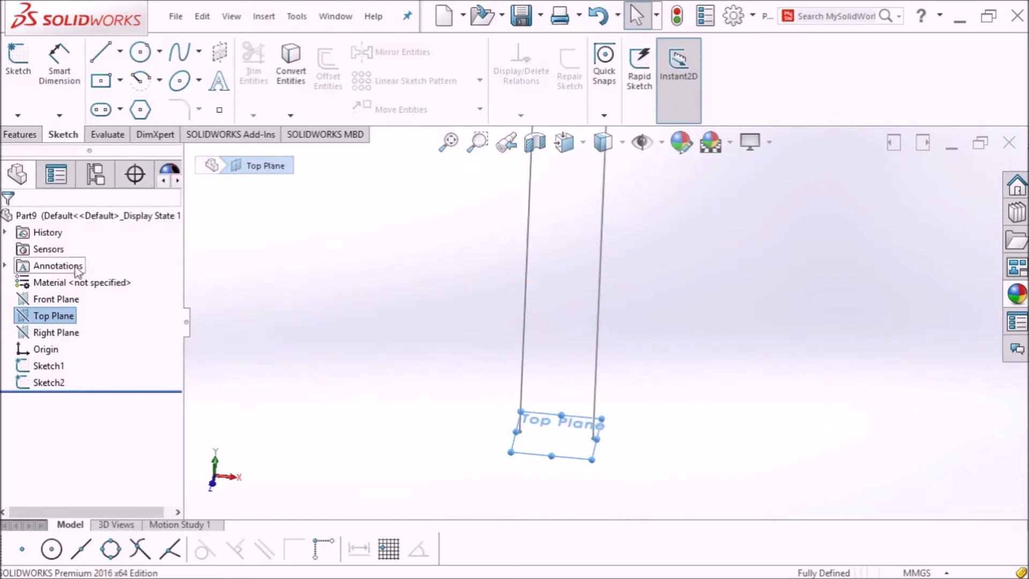
{"action": "left_click", "coordinate": [19, 71]}
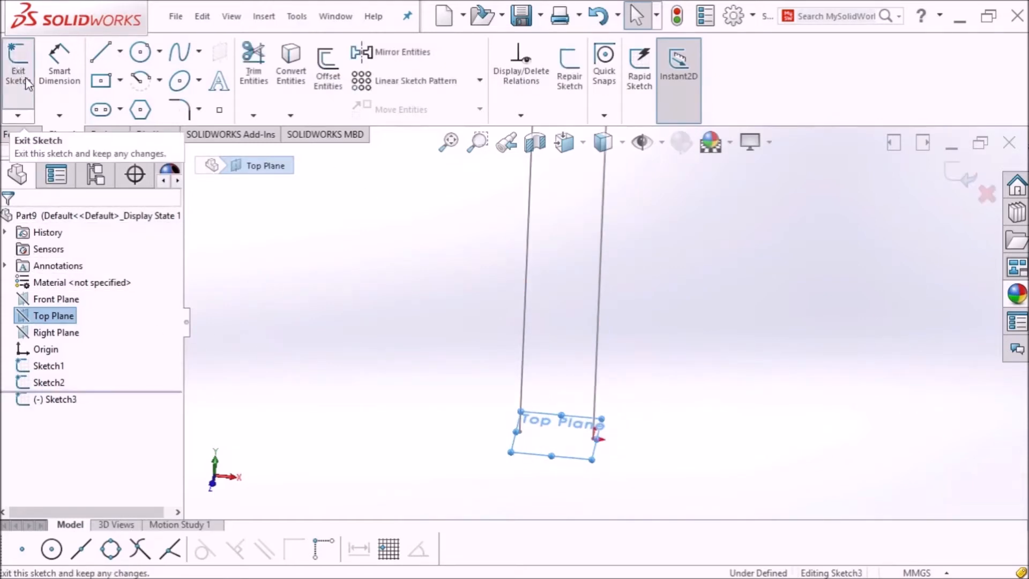
Step: Draw a circle centred on the origin reaching the profile's bottom end, then close Sketch3
{"action": "left_click", "coordinate": [141, 55]}
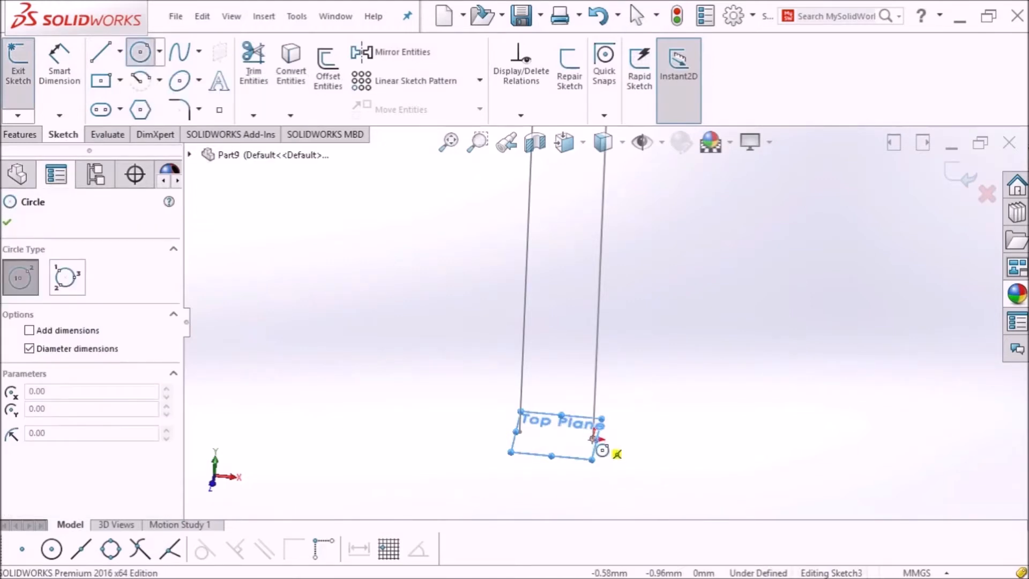
{"action": "scroll", "coordinate": [593, 440], "scroll_direction": "down", "scroll_amount": 5}
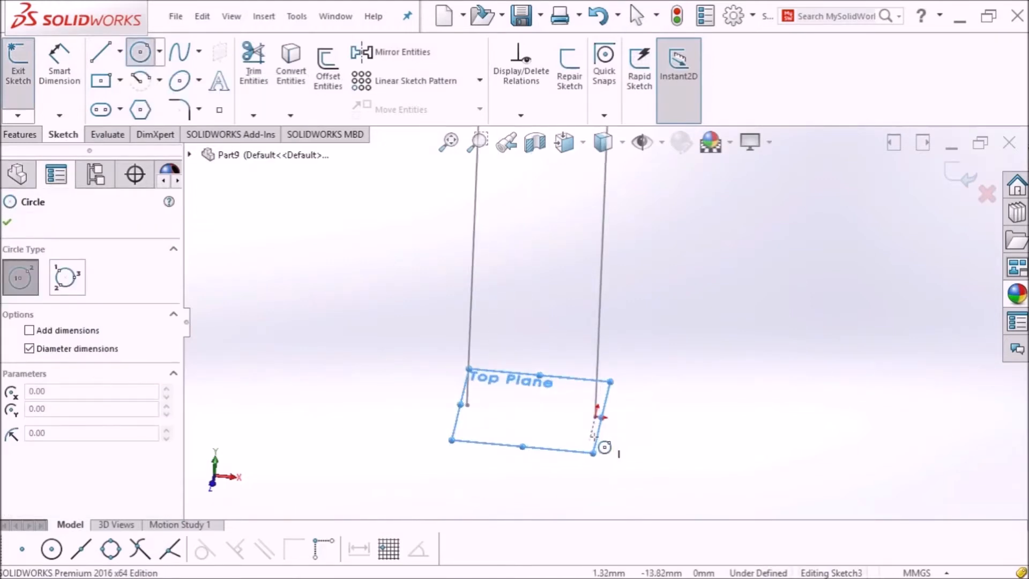
{"action": "left_click", "coordinate": [596, 402]}
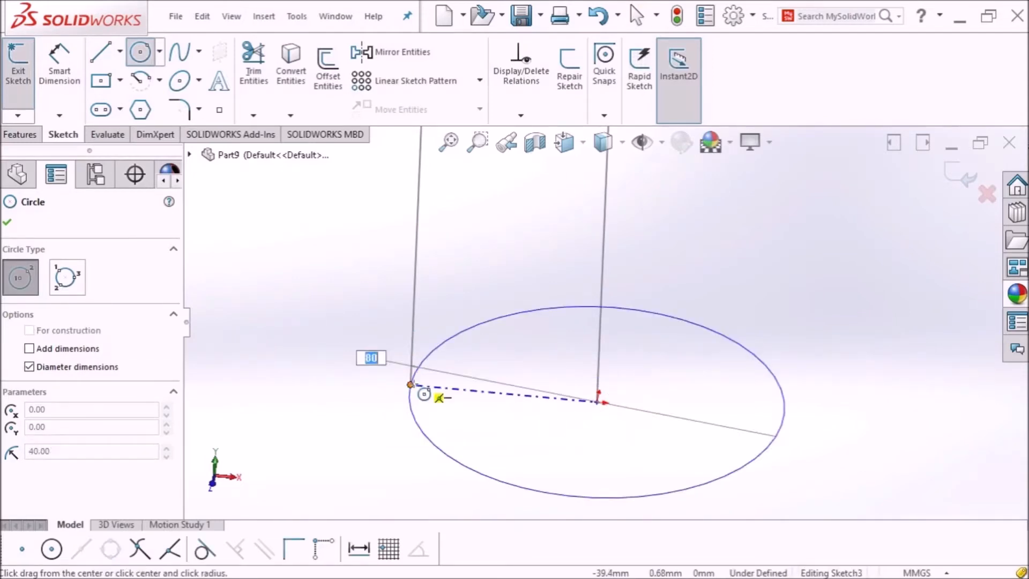
{"action": "left_click", "coordinate": [411, 384]}
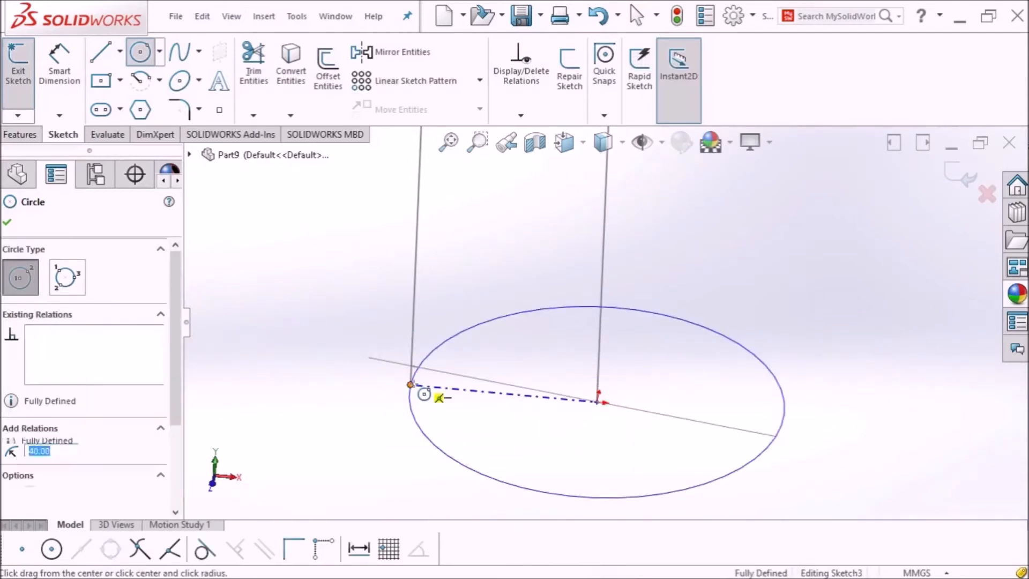
{"action": "left_click", "coordinate": [7, 221]}
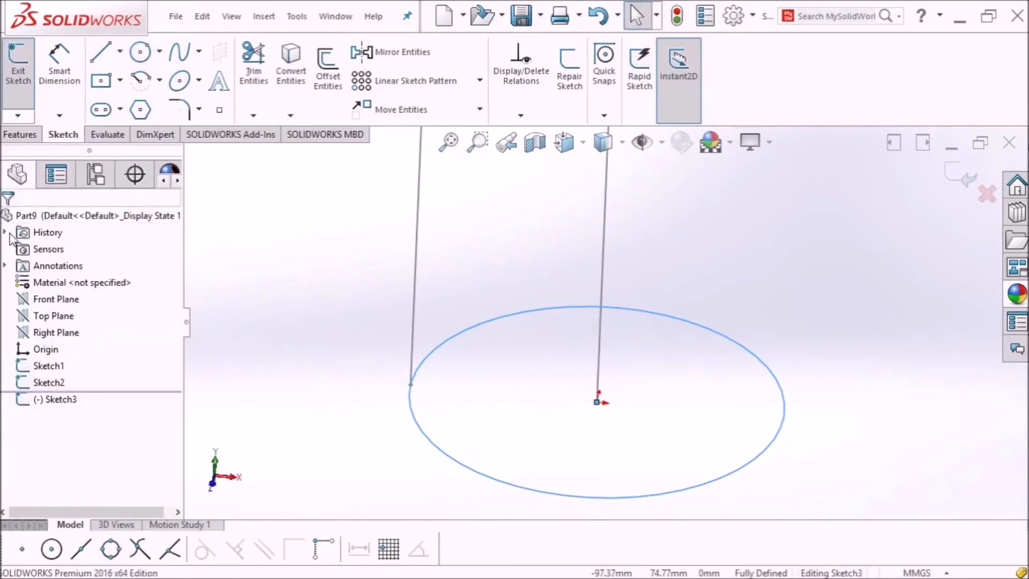
{"action": "scroll", "coordinate": [569, 316], "scroll_direction": "up", "scroll_amount": 3}
{"action": "scroll", "coordinate": [590, 324], "scroll_direction": "up", "scroll_amount": 2}
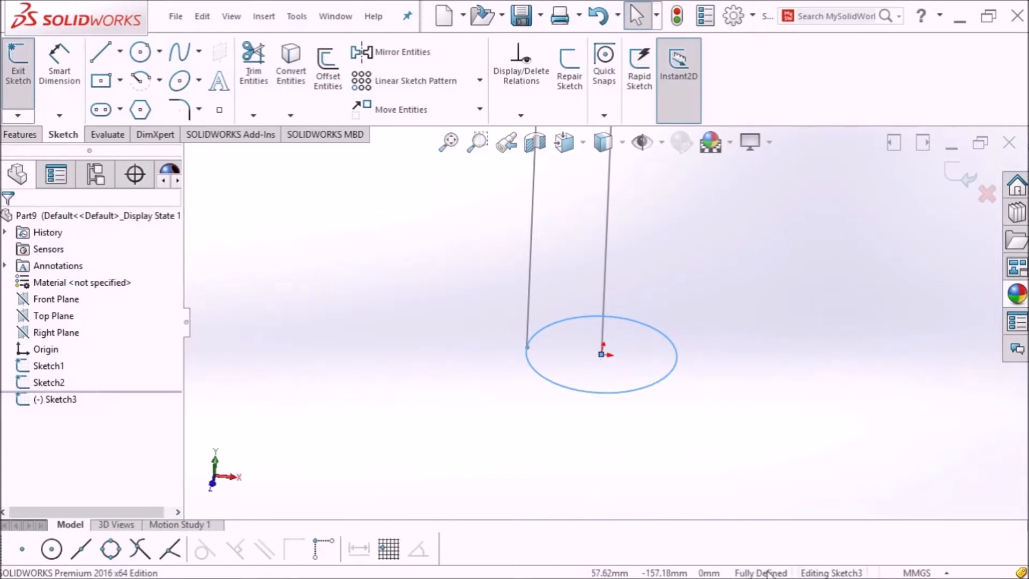
{"action": "left_click", "coordinate": [18, 72]}
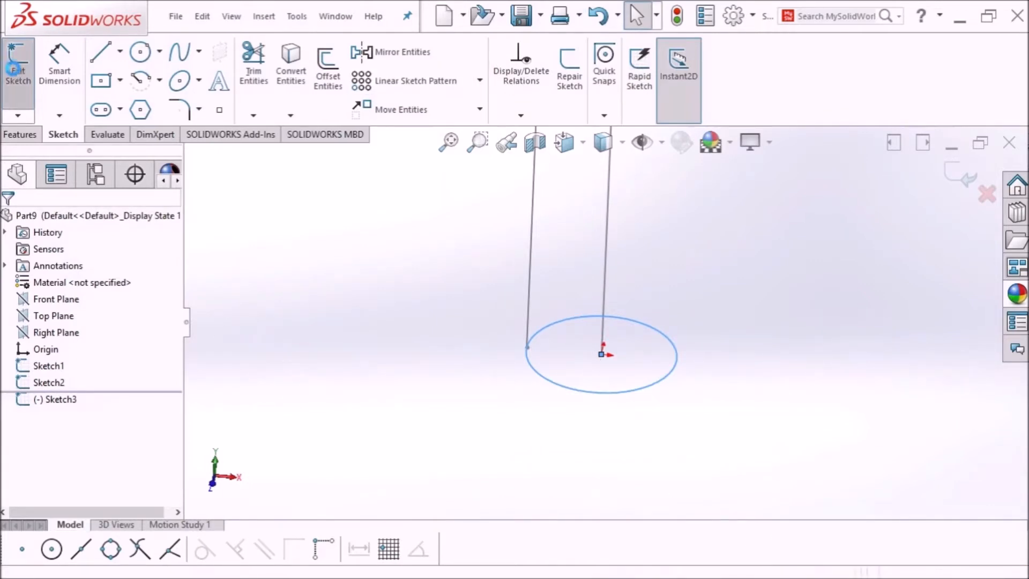
Step: Start a Swept Boss/Base with Sketch1 as path and expand Guide Curves
{"action": "left_click", "coordinate": [454, 151]}
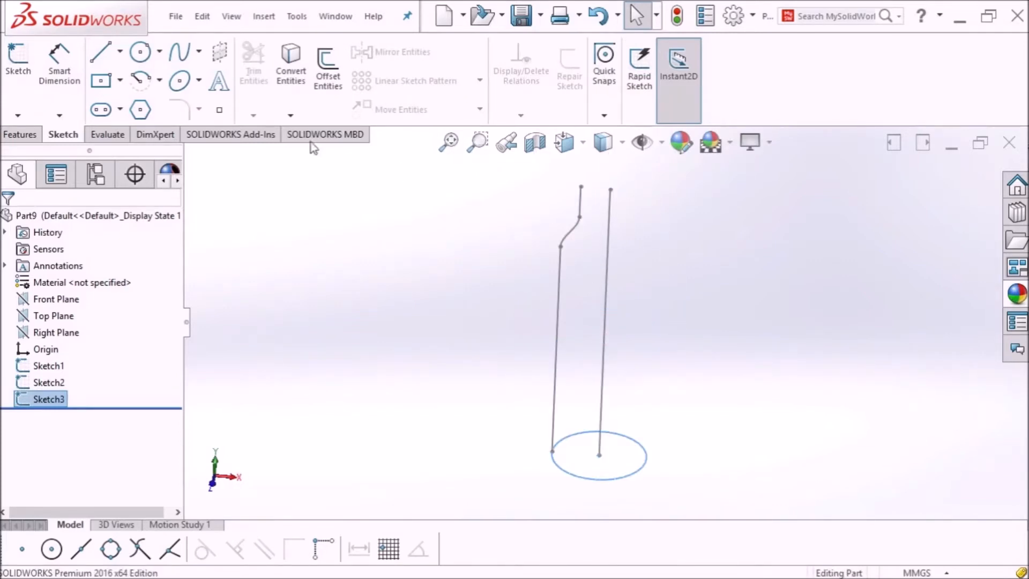
{"action": "left_click", "coordinate": [21, 135]}
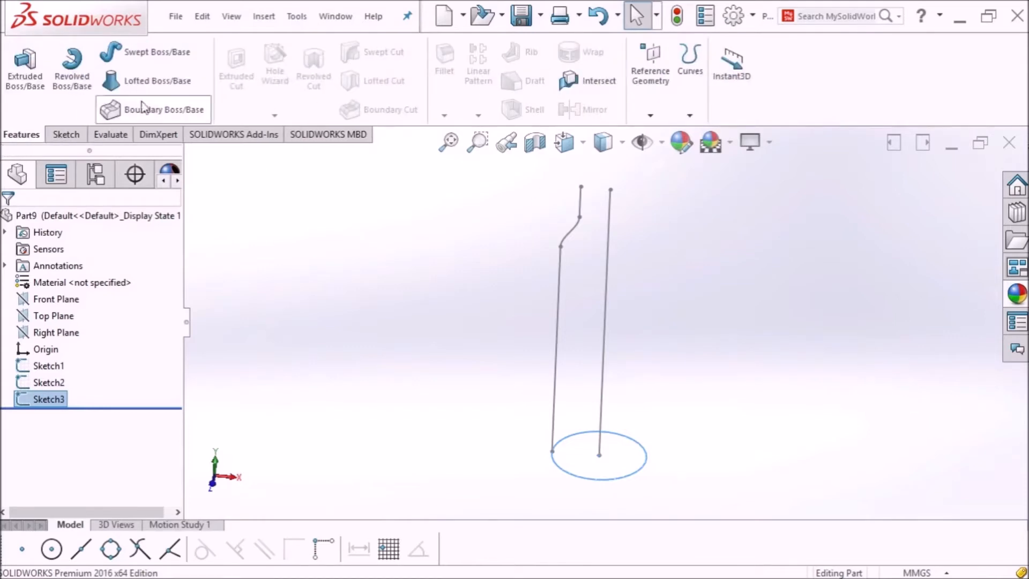
{"action": "left_click", "coordinate": [154, 57]}
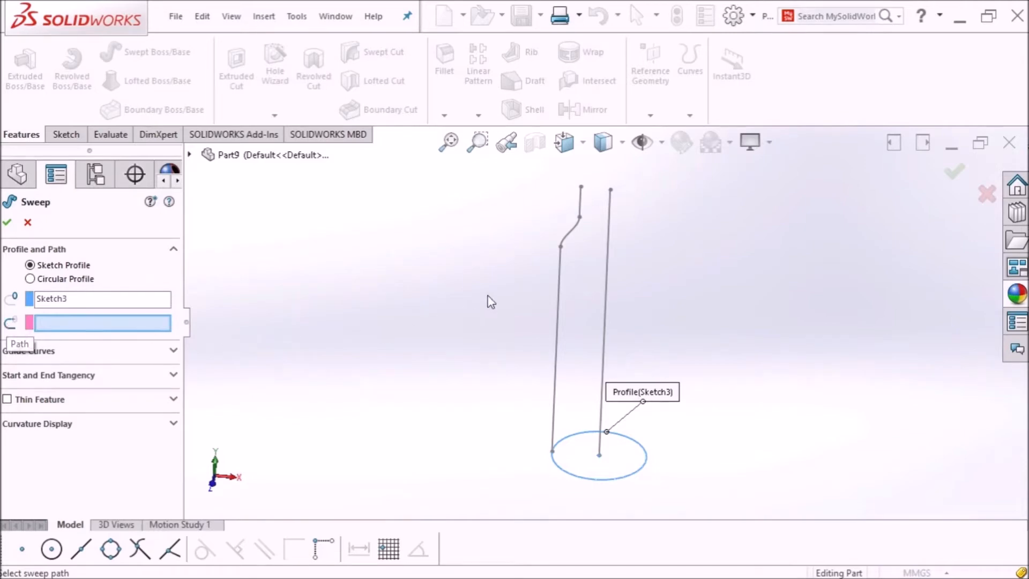
{"action": "left_click", "coordinate": [605, 328]}
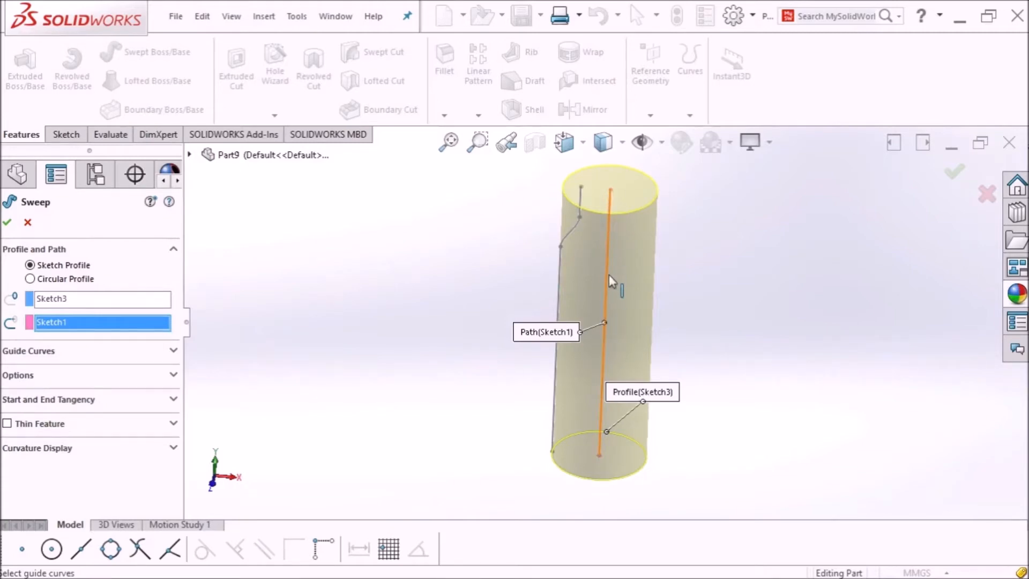
{"action": "left_click", "coordinate": [171, 352]}
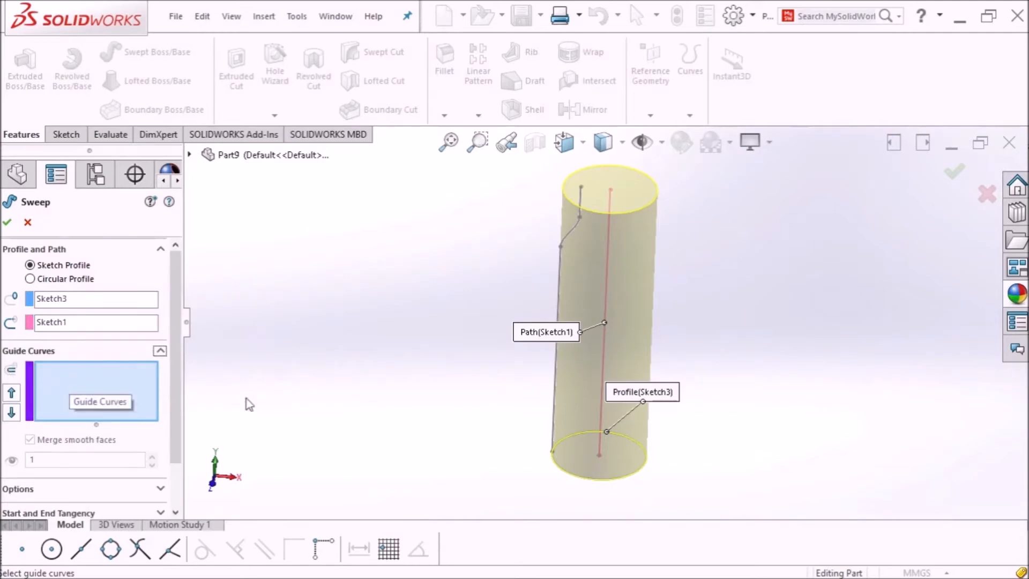
Step: Add Sketch2 as the guide curve, leave Thin Feature off, and create the solid Sweep1 bottle
{"action": "left_click", "coordinate": [551, 398]}
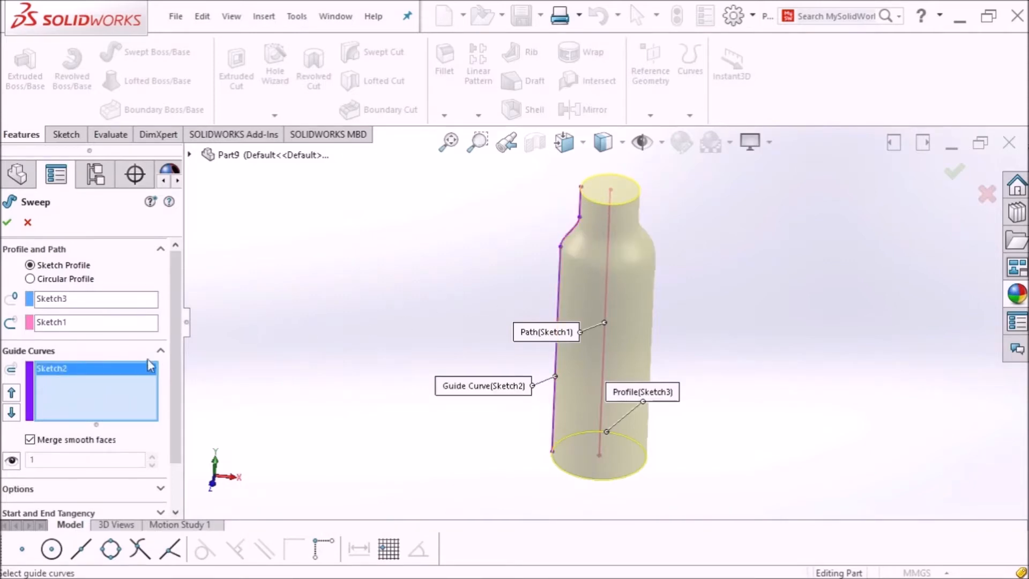
{"action": "left_click_drag", "start_coordinate": [172, 361], "coordinate": [179, 457]}
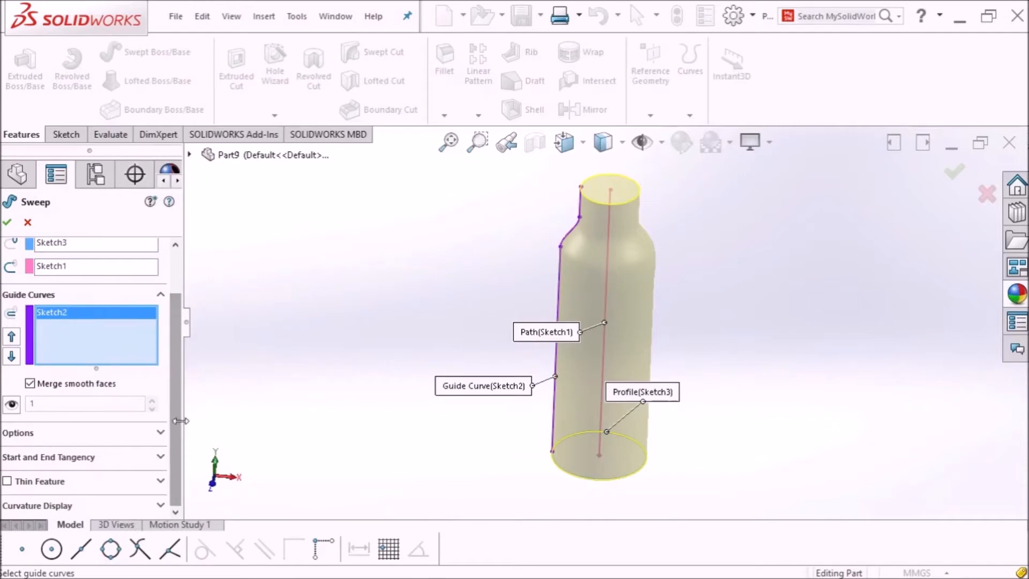
{"action": "left_click", "coordinate": [7, 480]}
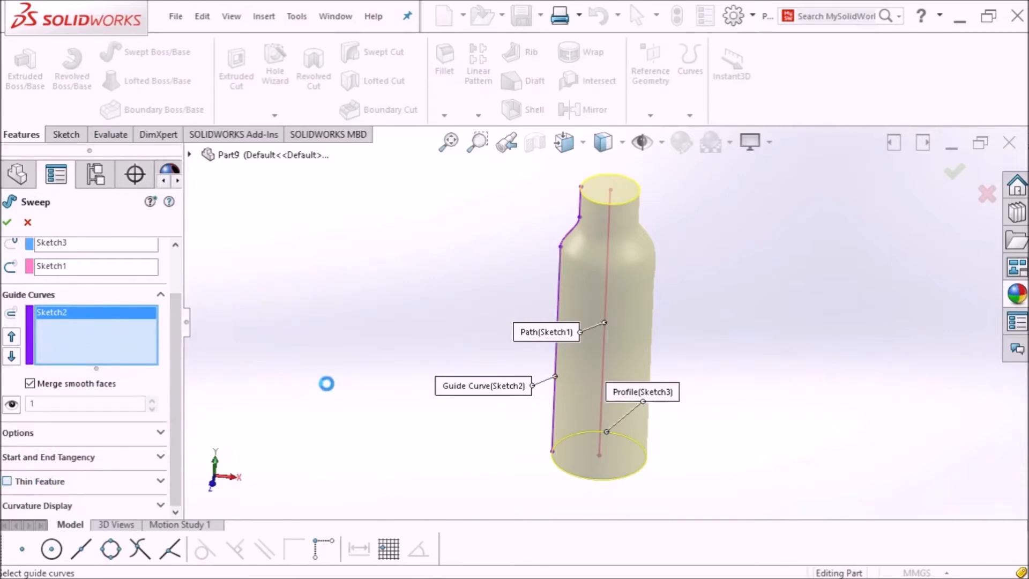
{"action": "middle_click_drag", "start_coordinate": [500, 254], "coordinate": [523, 292]}
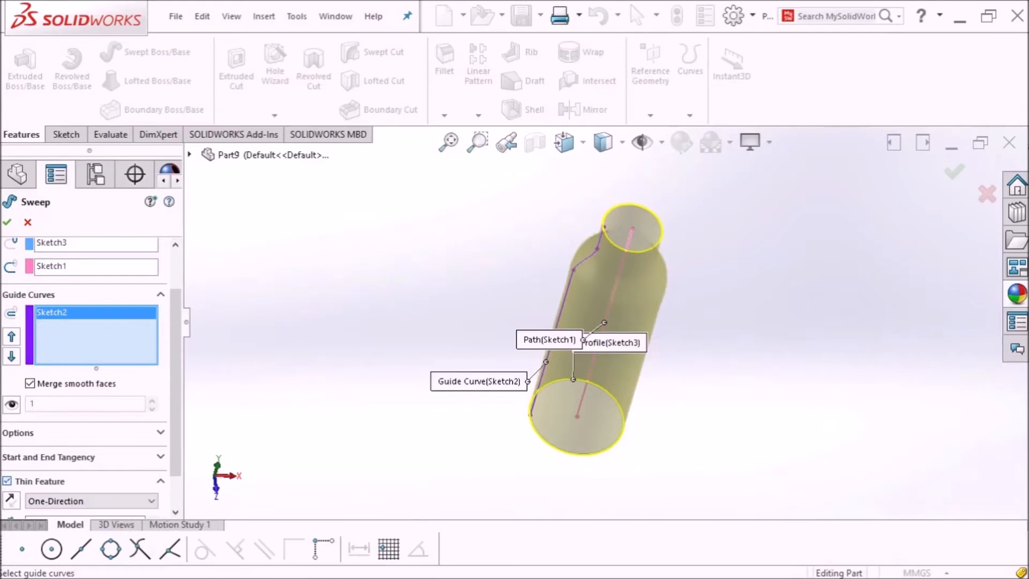
{"action": "left_click", "coordinate": [7, 481]}
{"action": "left_click", "coordinate": [7, 224]}
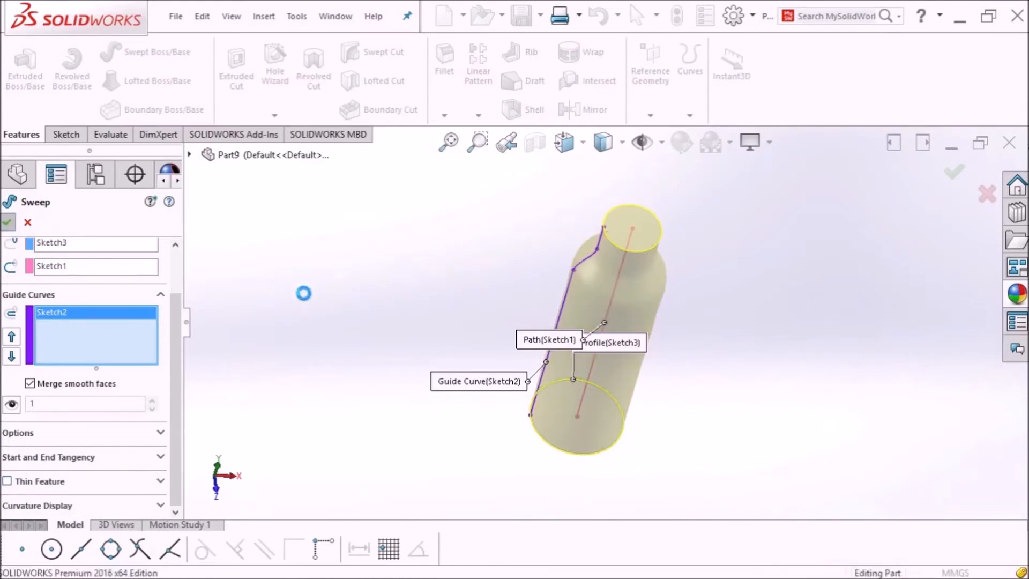
{"action": "middle_click_drag", "start_coordinate": [468, 312], "coordinate": [635, 292]}
{"action": "scroll", "coordinate": [644, 227], "scroll_direction": "down", "scroll_amount": 4}
{"action": "scroll", "coordinate": [644, 247], "scroll_direction": "up", "scroll_amount": 3}
{"action": "scroll", "coordinate": [634, 297], "scroll_direction": "down", "scroll_amount": 3}
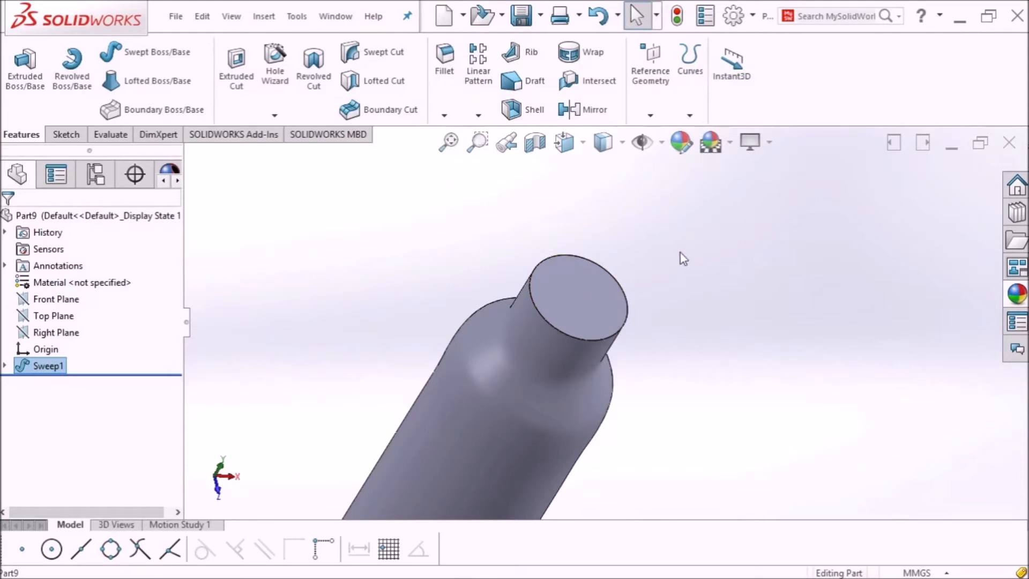
Step: Shell the bottle to a 3 mm wall, removing the top neck face, and apply it
{"action": "left_click", "coordinate": [525, 114]}
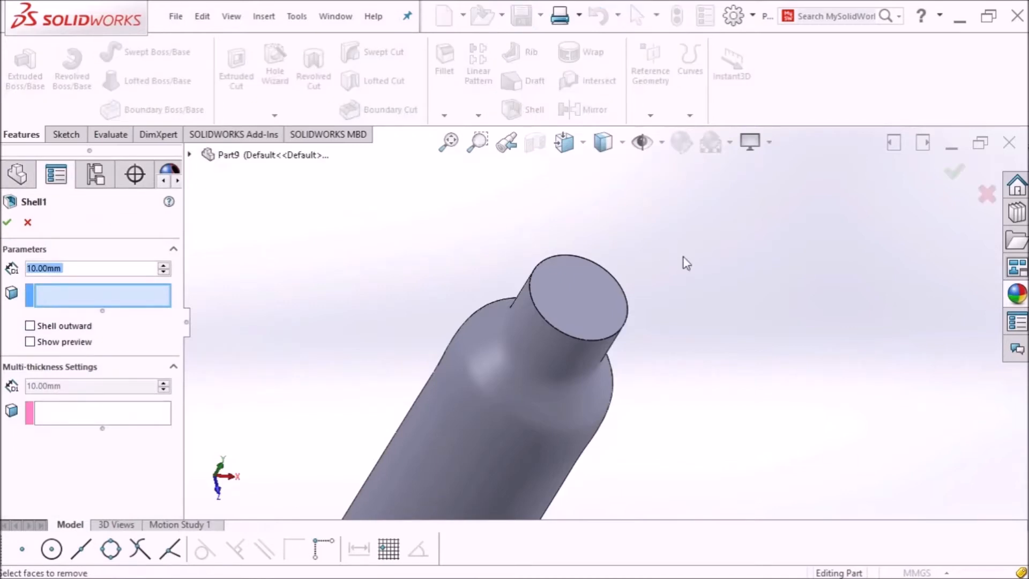
{"action": "scroll", "coordinate": [683, 256], "scroll_direction": "up", "scroll_amount": 1}
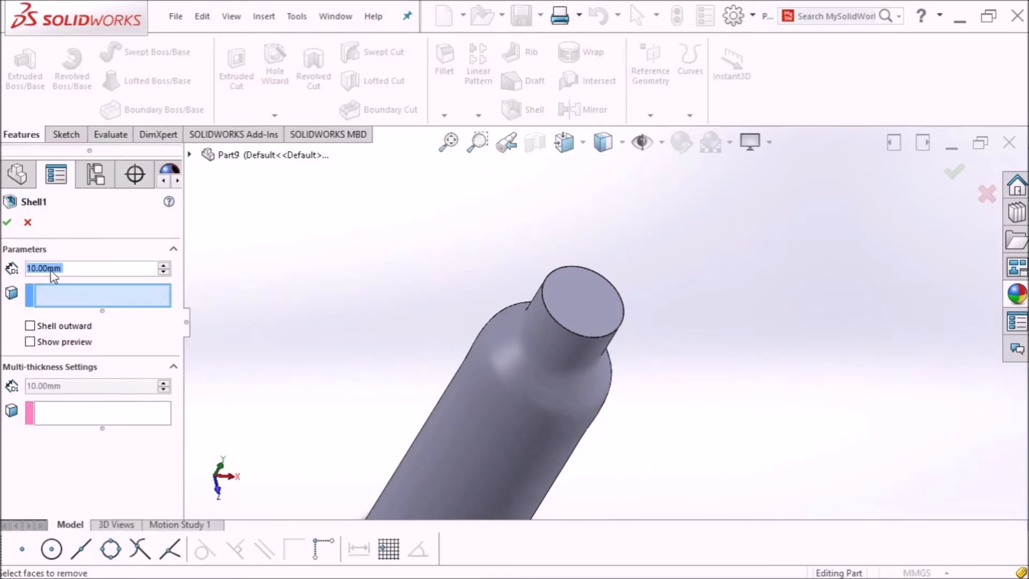
{"action": "type", "text": "3"}
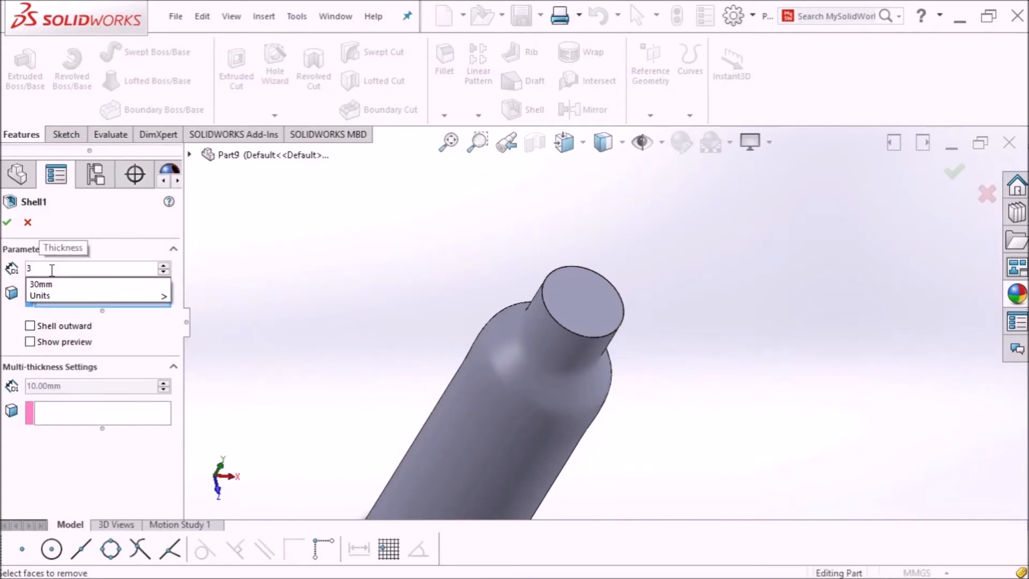
{"action": "key", "text": "Return"}
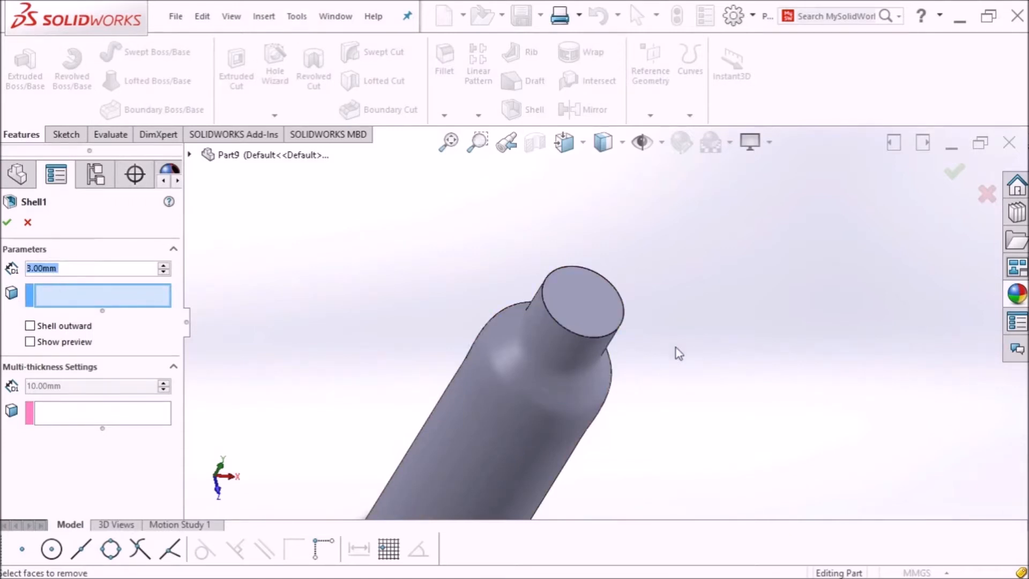
{"action": "left_click", "coordinate": [587, 299]}
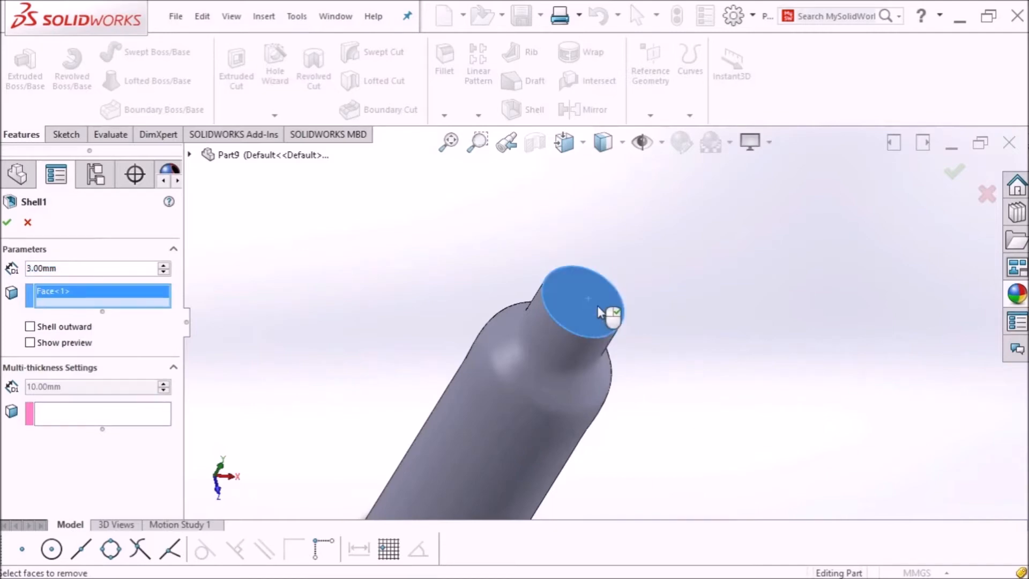
{"action": "scroll", "coordinate": [596, 312], "scroll_direction": "up", "scroll_amount": 3}
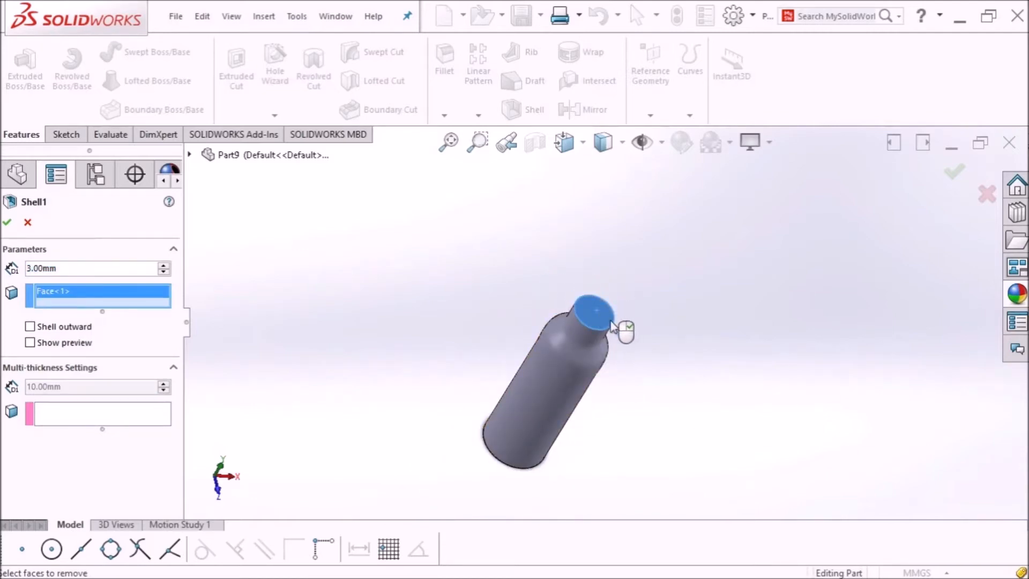
{"action": "scroll", "coordinate": [613, 323], "scroll_direction": "down", "scroll_amount": 1}
{"action": "scroll", "coordinate": [610, 322], "scroll_direction": "up", "scroll_amount": 2}
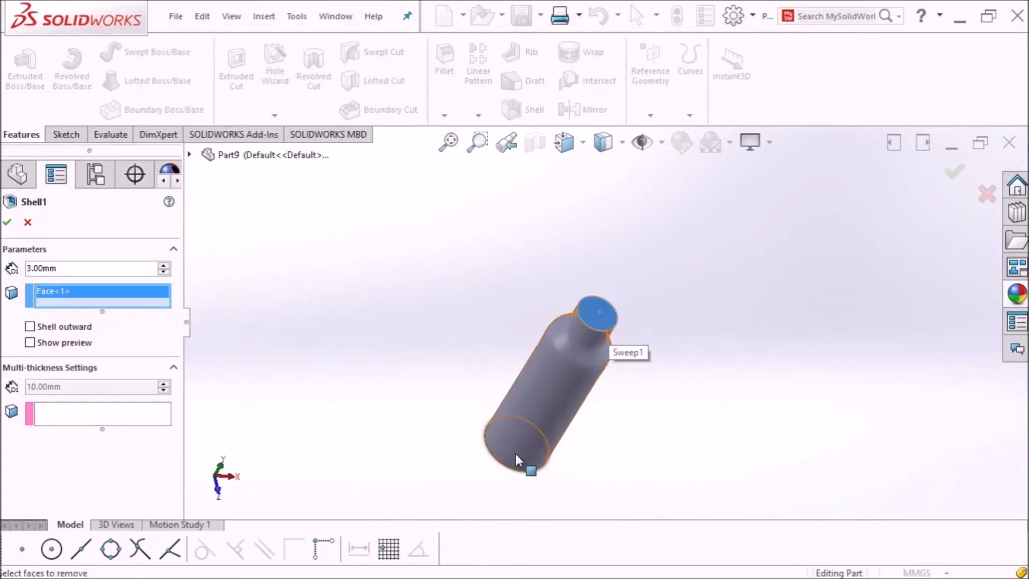
{"action": "left_click", "coordinate": [30, 343]}
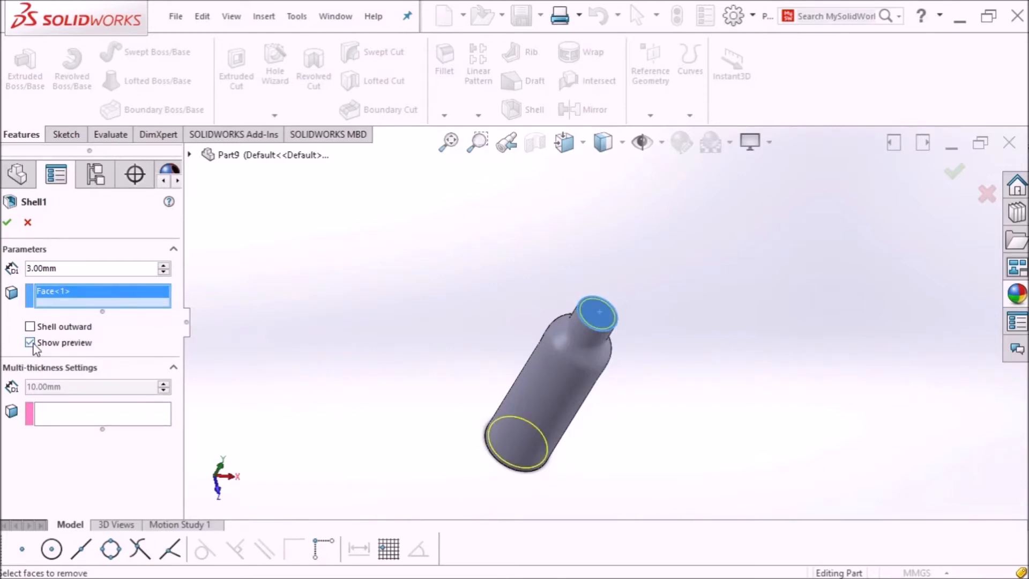
{"action": "scroll", "coordinate": [606, 322], "scroll_direction": "down", "scroll_amount": 3}
{"action": "scroll", "coordinate": [603, 335], "scroll_direction": "up", "scroll_amount": 2}
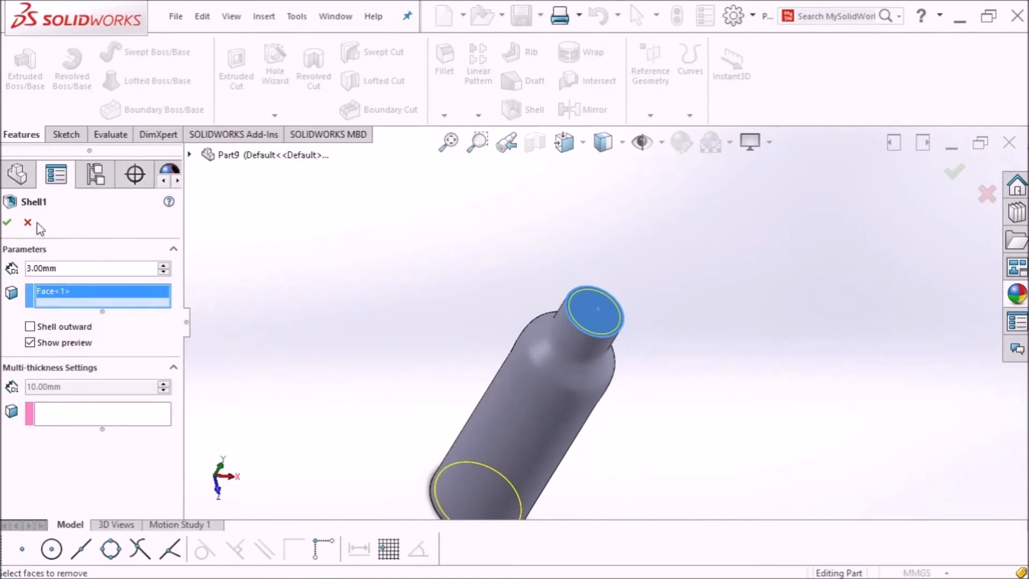
{"action": "left_click", "coordinate": [7, 222]}
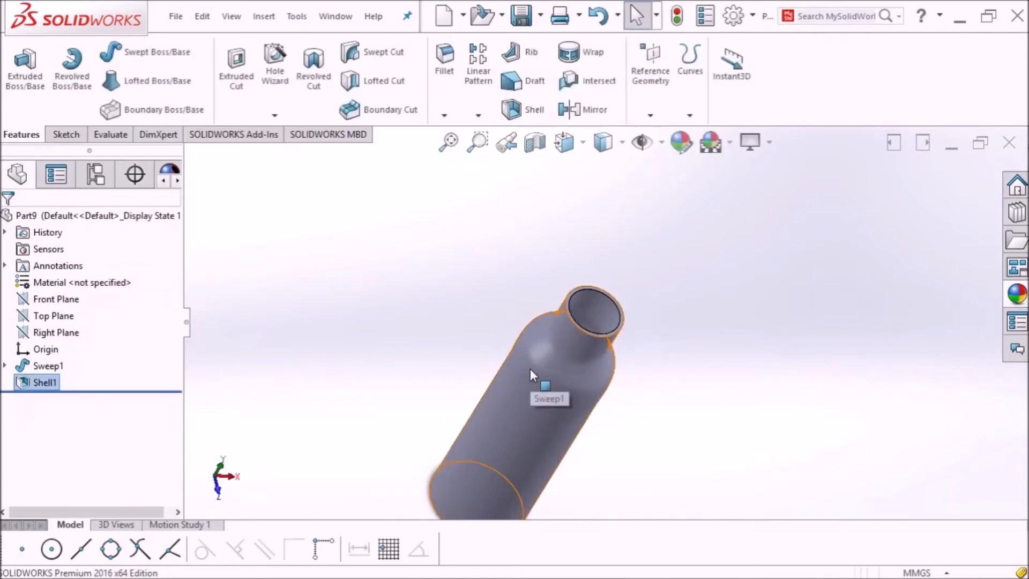
Step: Apply a green colour to the whole bottle body instead of Shell1 using Edit Appearance
{"action": "scroll", "coordinate": [529, 368], "scroll_direction": "up", "scroll_amount": 3}
{"action": "scroll", "coordinate": [529, 368], "scroll_direction": "down", "scroll_amount": 2}
{"action": "middle_click_drag", "start_coordinate": [707, 307], "coordinate": [770, 262]}
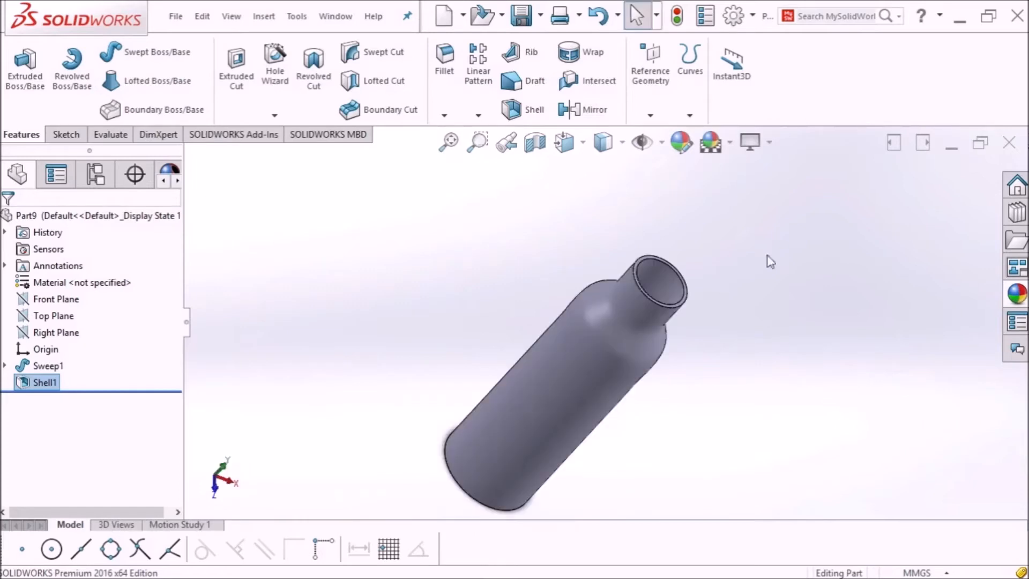
{"action": "left_click", "coordinate": [683, 149]}
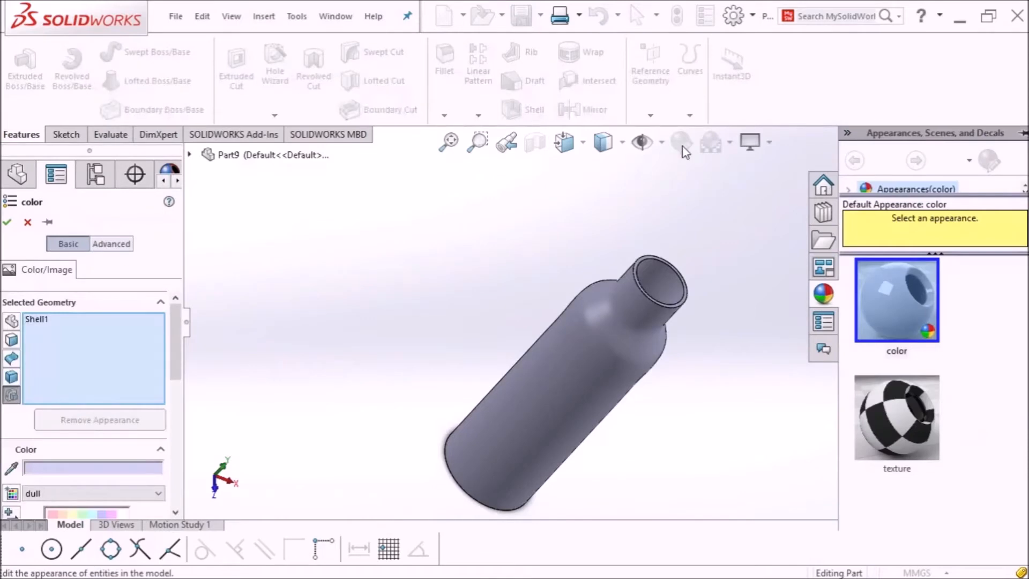
{"action": "left_click", "coordinate": [34, 318]}
{"action": "key", "text": "Delete"}
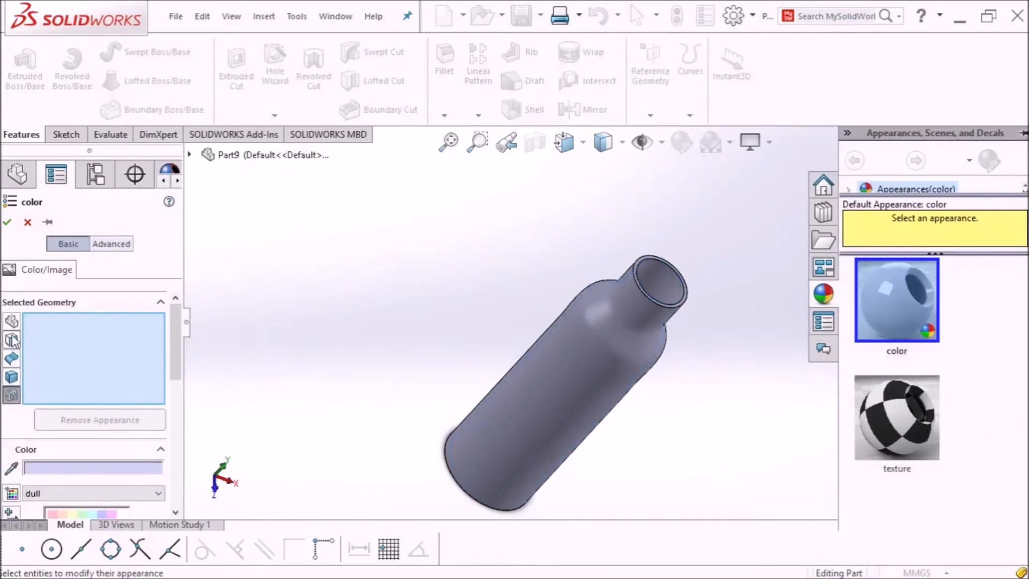
{"action": "mouse_move", "coordinate": [175, 357]}
{"action": "left_mouse_down"}
{"action": "mouse_move", "coordinate": [176, 408]}
{"action": "mouse_move", "coordinate": [185, 347]}
{"action": "left_mouse_up"}
{"action": "left_click", "coordinate": [82, 457]}
{"action": "left_click", "coordinate": [514, 408]}
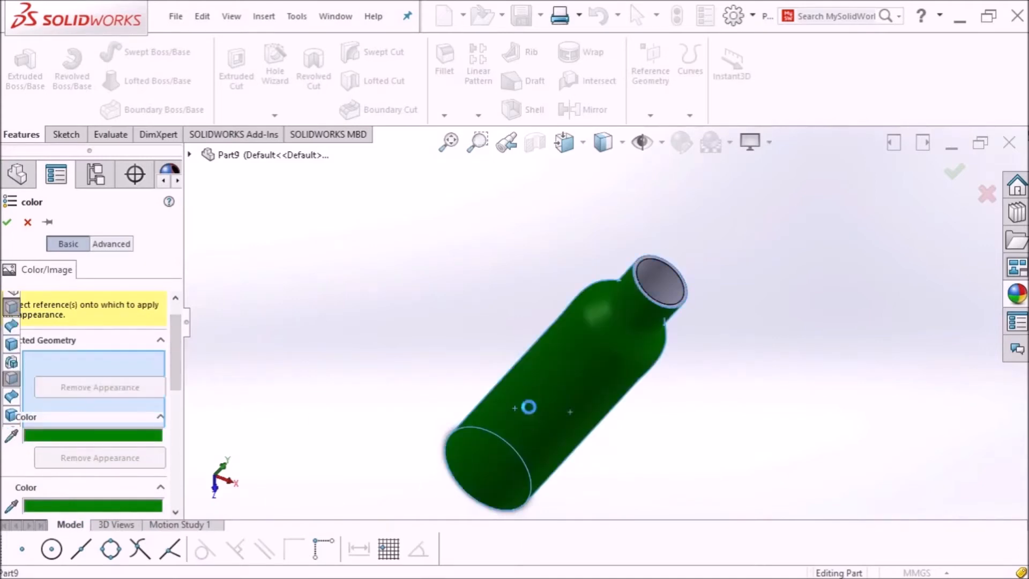
{"action": "left_click", "coordinate": [7, 221]}
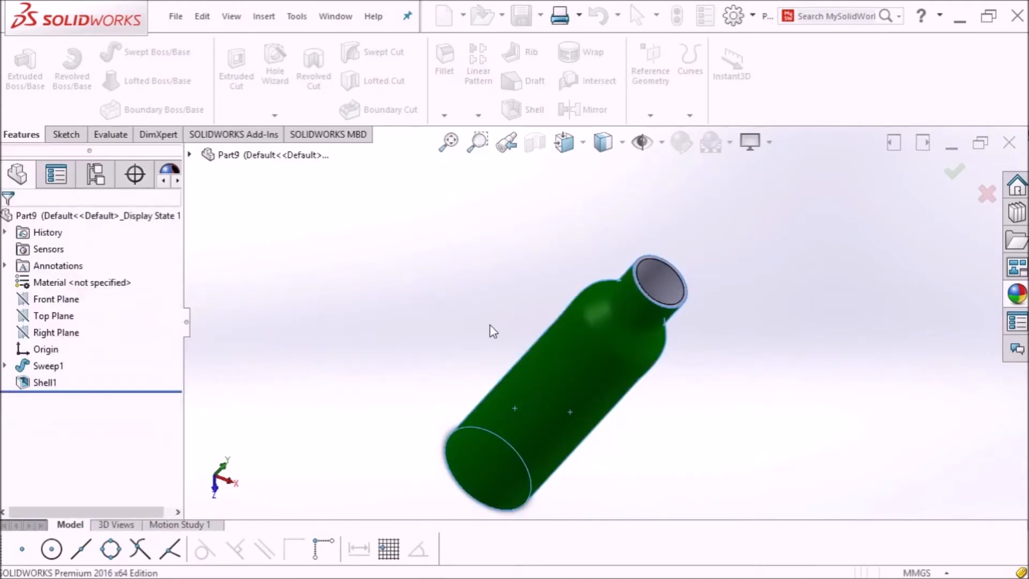
{"action": "mouse_move", "coordinate": [558, 271]}
{"action": "middle_mouse_down"}
{"action": "mouse_move", "coordinate": [542, 294]}
{"action": "mouse_move", "coordinate": [567, 247]}
{"action": "mouse_move", "coordinate": [526, 329]}
{"action": "mouse_move", "coordinate": [506, 328]}
{"action": "mouse_move", "coordinate": [557, 262]}
{"action": "middle_mouse_up"}
{"action": "left_click", "coordinate": [536, 144]}
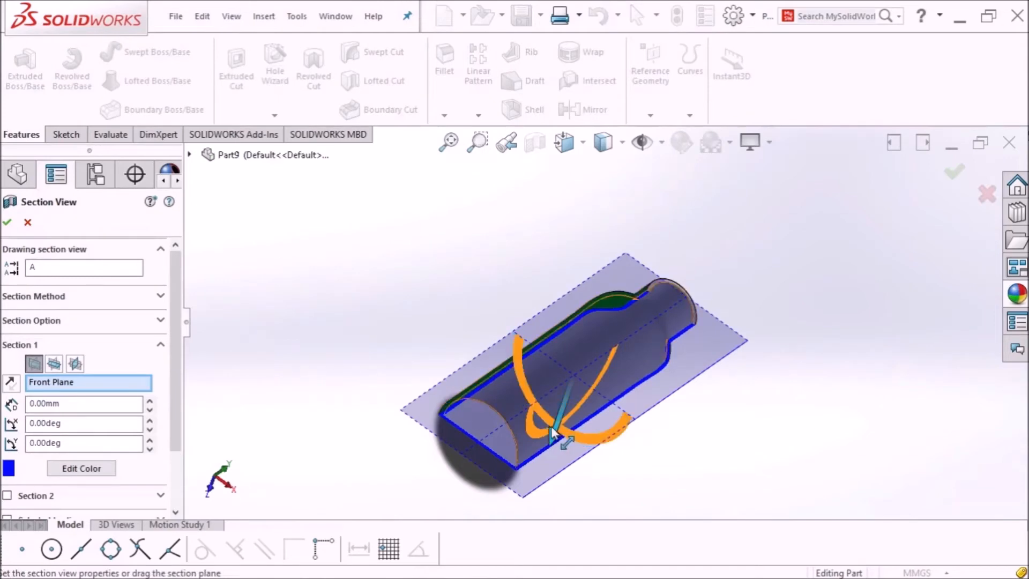
{"action": "mouse_move", "coordinate": [554, 432]}
{"action": "left_mouse_down"}
{"action": "mouse_move", "coordinate": [549, 444]}
{"action": "mouse_move", "coordinate": [563, 403]}
{"action": "mouse_move", "coordinate": [544, 471]}
{"action": "mouse_move", "coordinate": [569, 445]}
{"action": "left_mouse_up"}
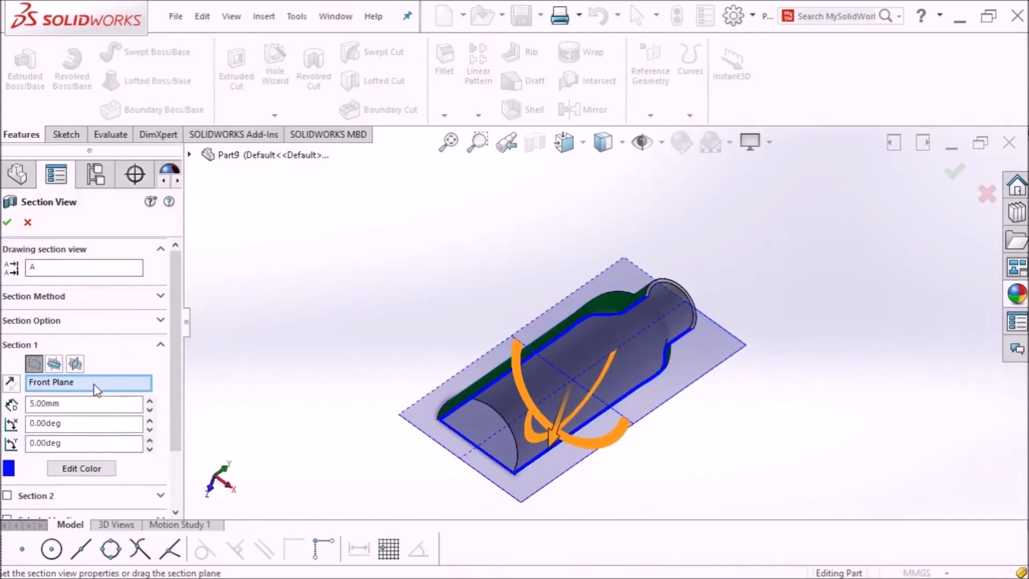
{"action": "left_click", "coordinate": [54, 364]}
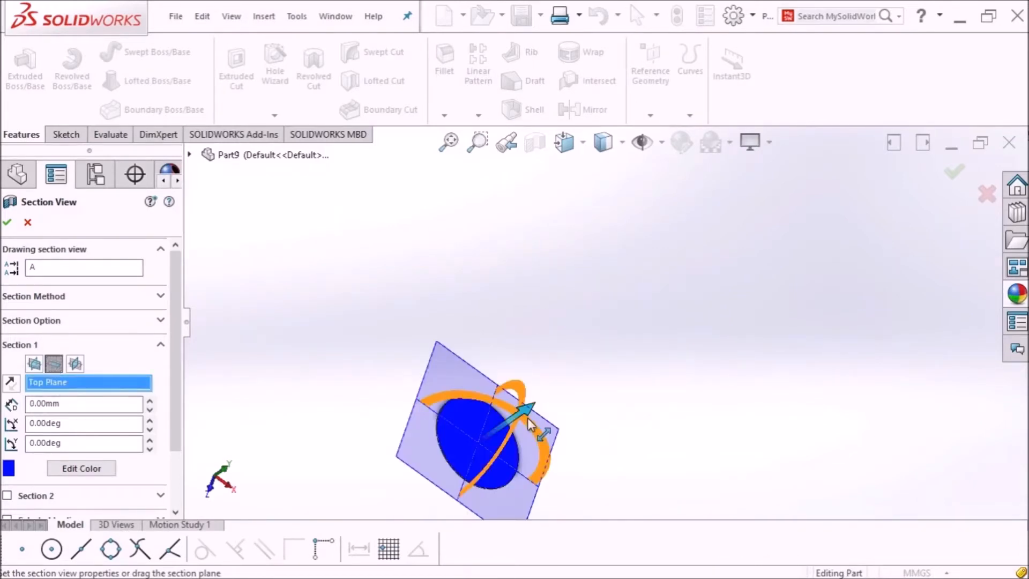
{"action": "left_click_drag", "start_coordinate": [527, 417], "coordinate": [670, 274]}
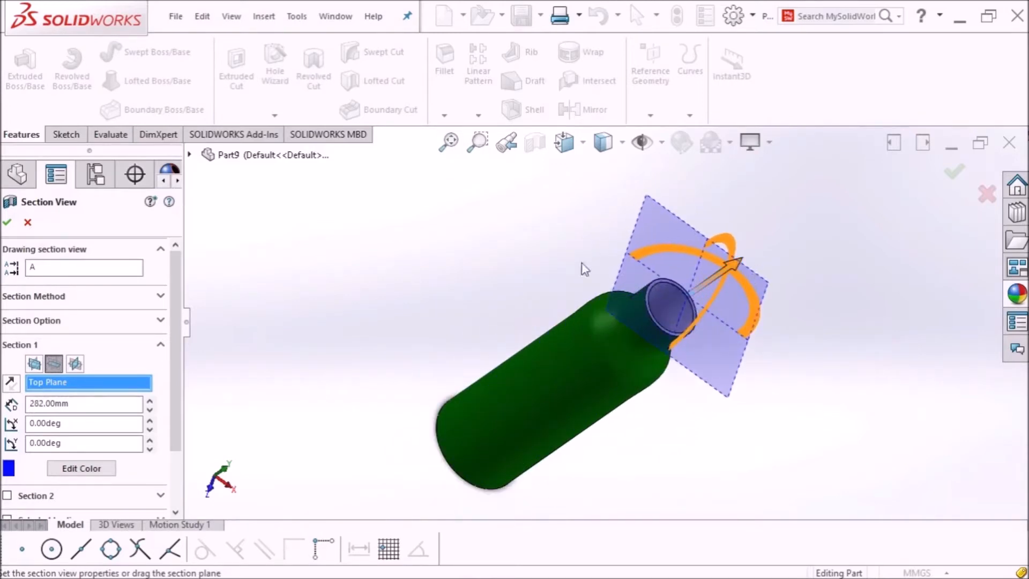
{"action": "left_click", "coordinate": [6, 223]}
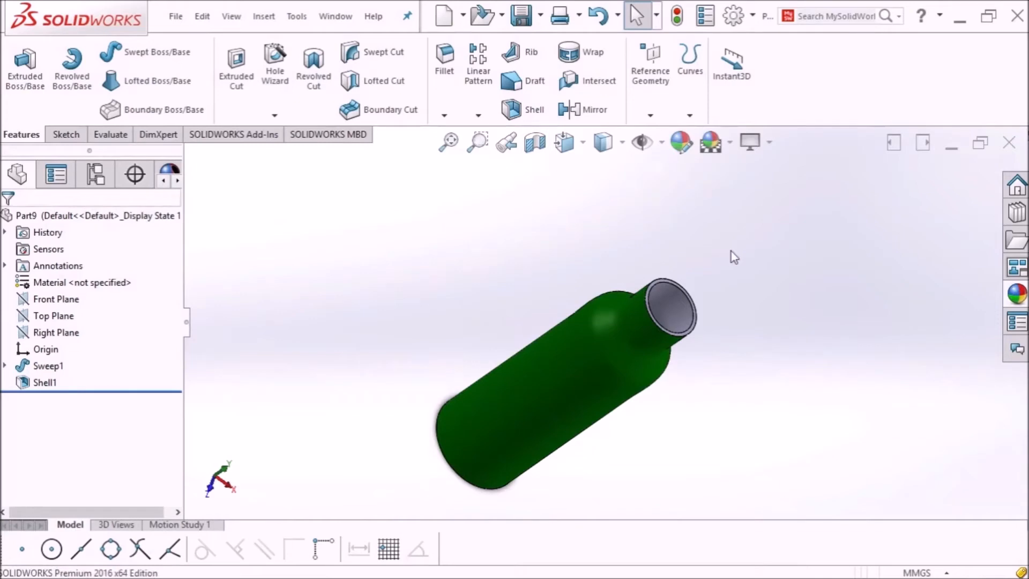
Step: Zoom in on the bottle neck and select its ring-shaped top rim face
{"action": "middle_click_drag", "start_coordinate": [754, 319], "coordinate": [685, 292]}
{"action": "scroll", "coordinate": [640, 284], "scroll_direction": "down", "scroll_amount": 2}
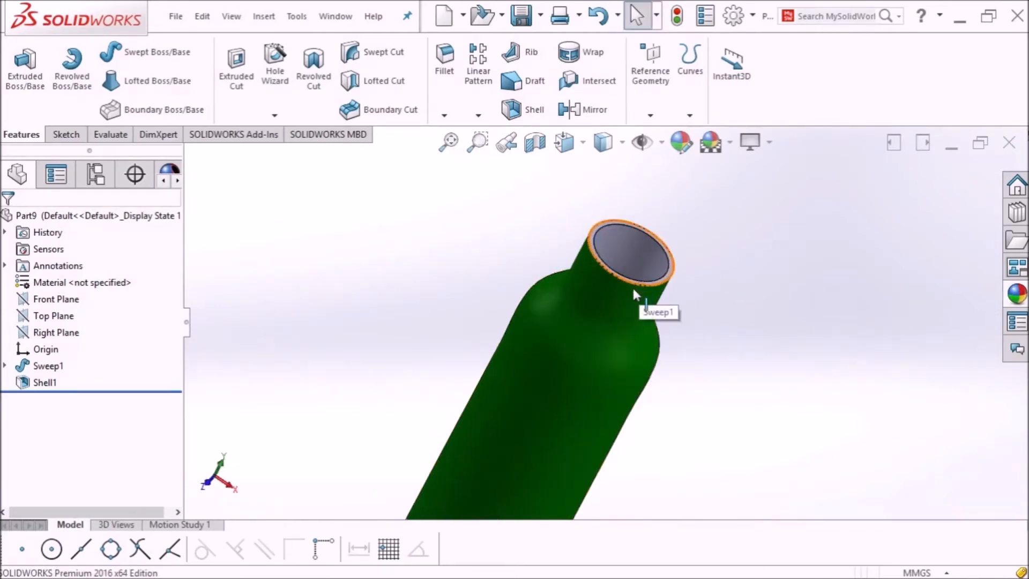
{"action": "scroll", "coordinate": [634, 304], "scroll_direction": "down", "scroll_amount": 2}
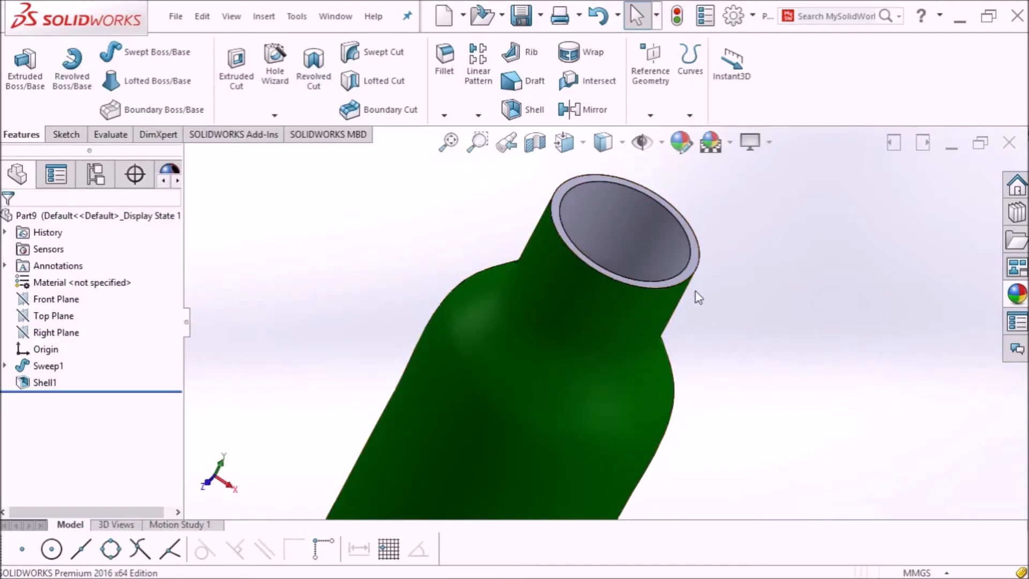
{"action": "scroll", "coordinate": [708, 239], "scroll_direction": "up", "scroll_amount": 1}
{"action": "middle_click_drag", "start_coordinate": [708, 239], "coordinate": [703, 272]}
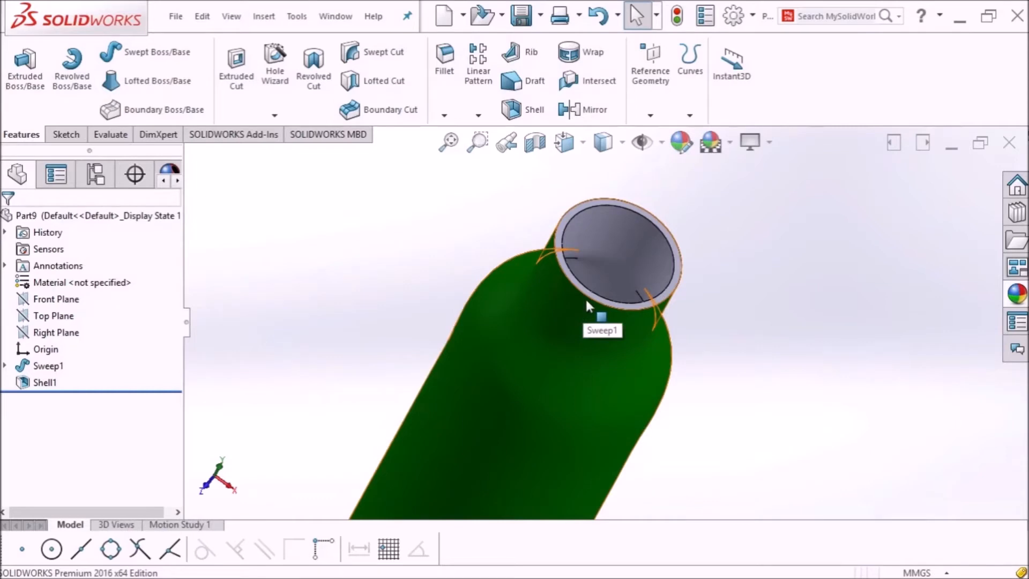
{"action": "scroll", "coordinate": [679, 283], "scroll_direction": "down", "scroll_amount": 3}
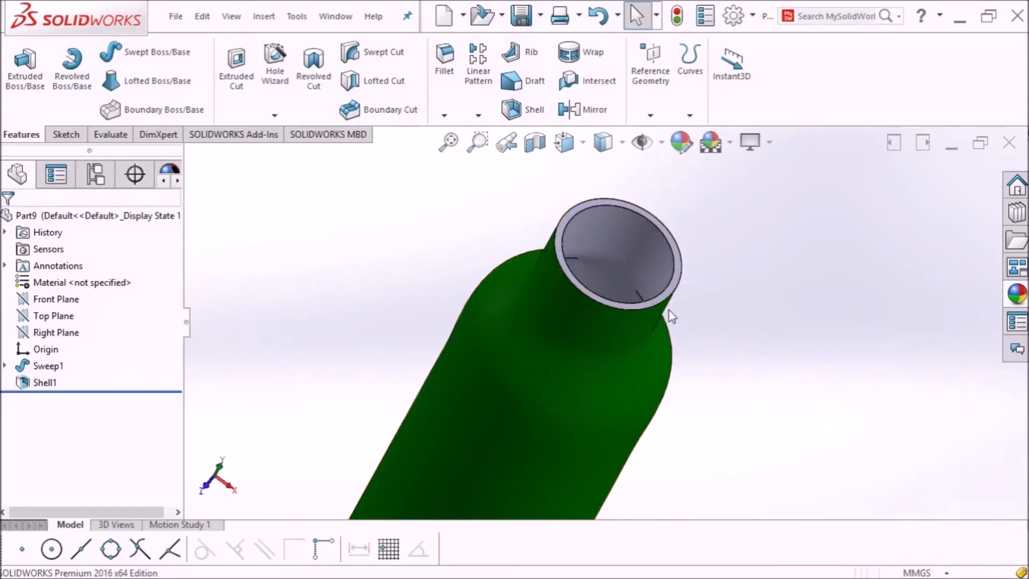
{"action": "left_click", "coordinate": [669, 282]}
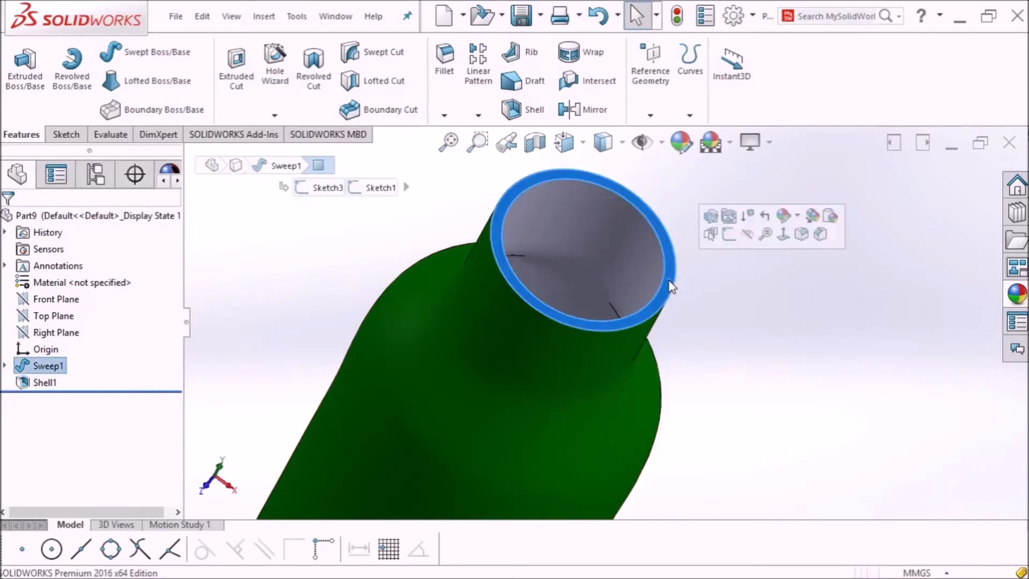
Step: View the rim face Normal To and start a new sketch on it
{"action": "left_click", "coordinate": [576, 147]}
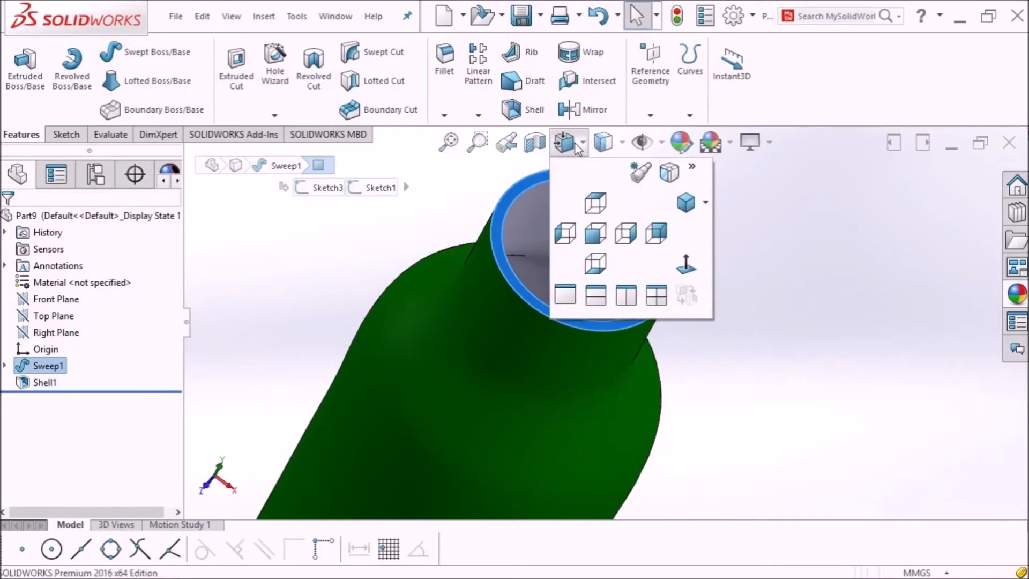
{"action": "left_click", "coordinate": [682, 257]}
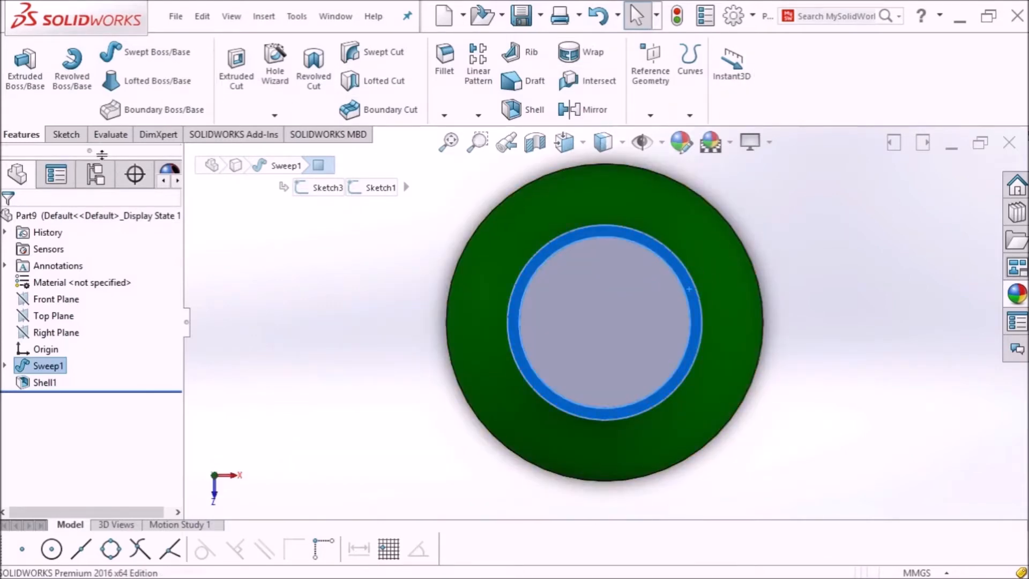
{"action": "left_click", "coordinate": [66, 134]}
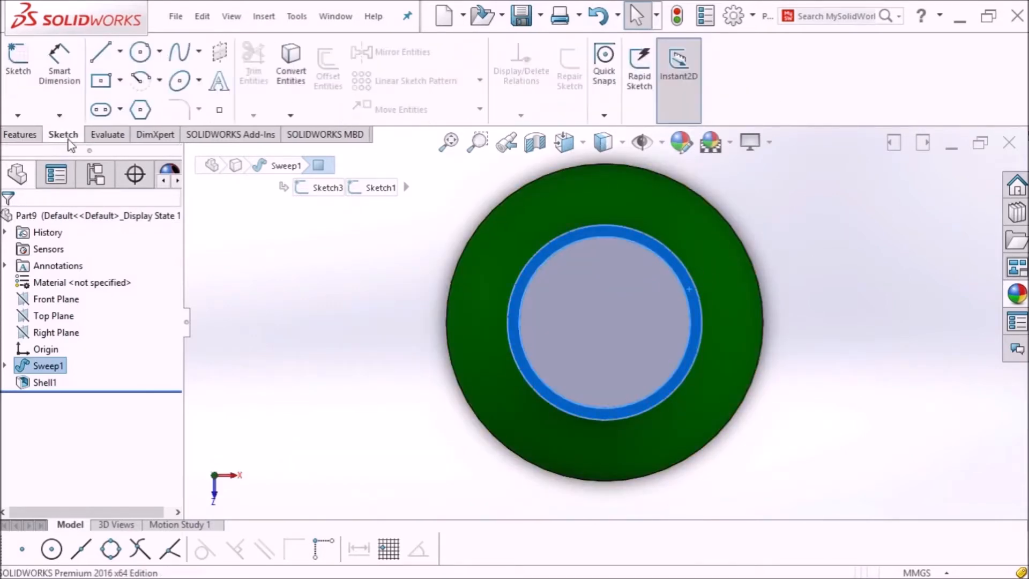
{"action": "left_click", "coordinate": [18, 69]}
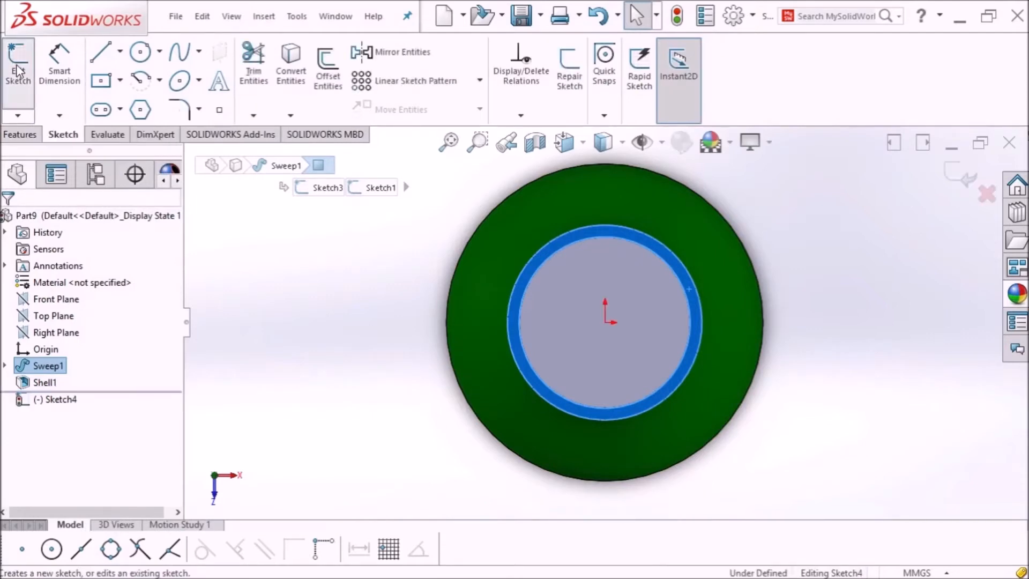
Step: Draw a radius-25 circle centred on the origin out to the bore edge, then exit the sketch
{"action": "left_click", "coordinate": [140, 52]}
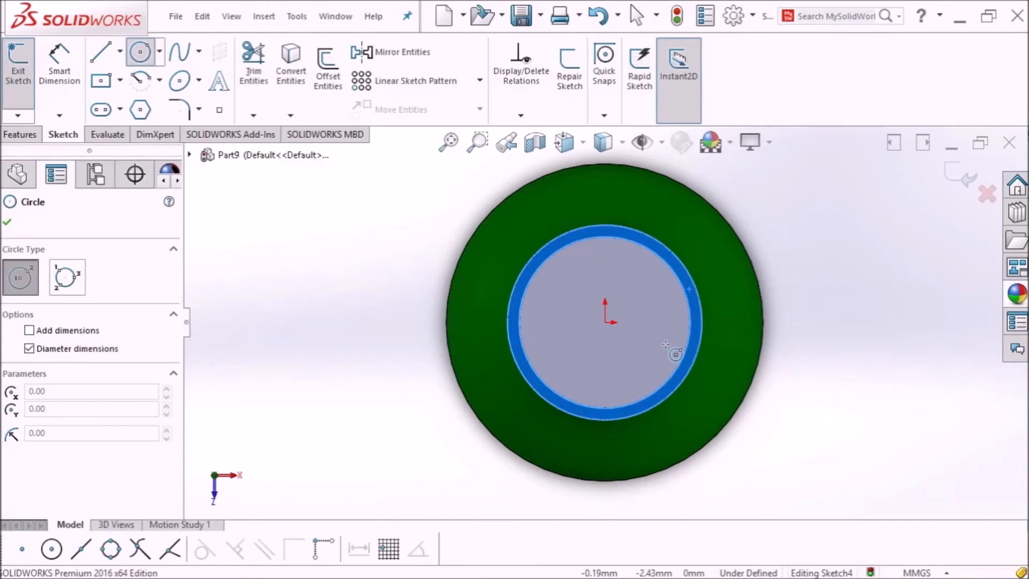
{"action": "left_click", "coordinate": [606, 322]}
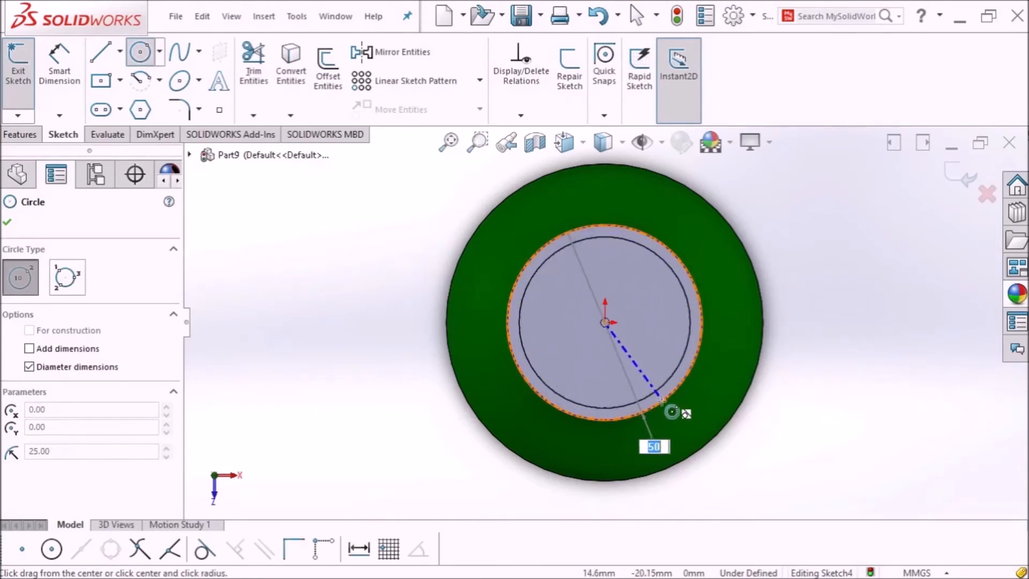
{"action": "left_click", "coordinate": [662, 401]}
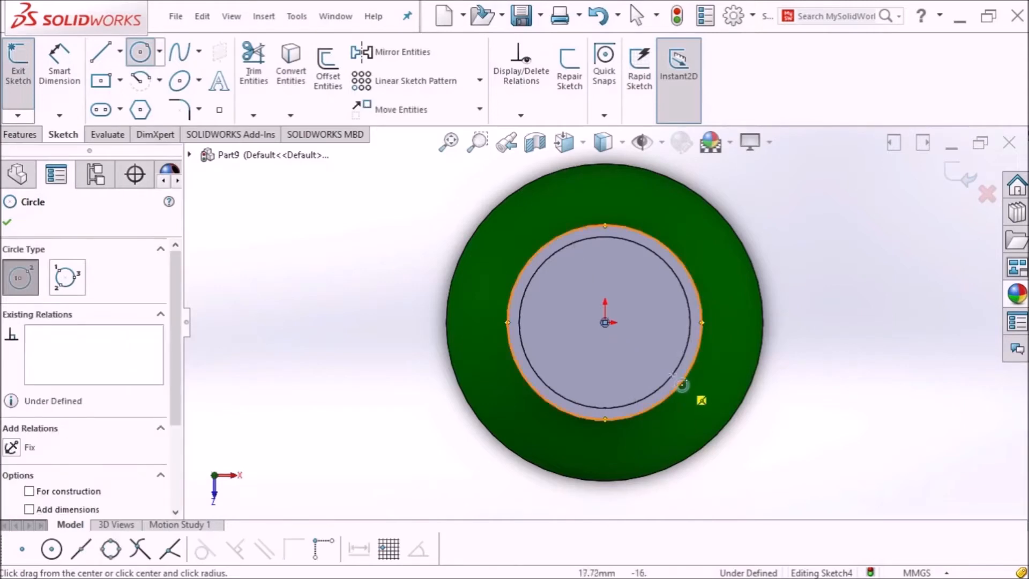
{"action": "left_click", "coordinate": [7, 224]}
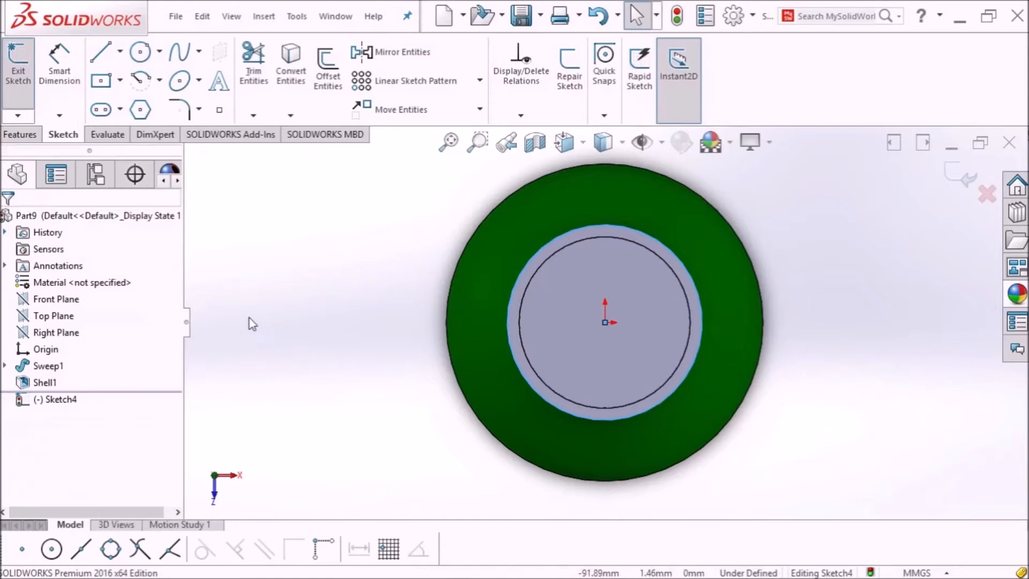
{"action": "middle_click_drag", "start_coordinate": [365, 261], "coordinate": [385, 231]}
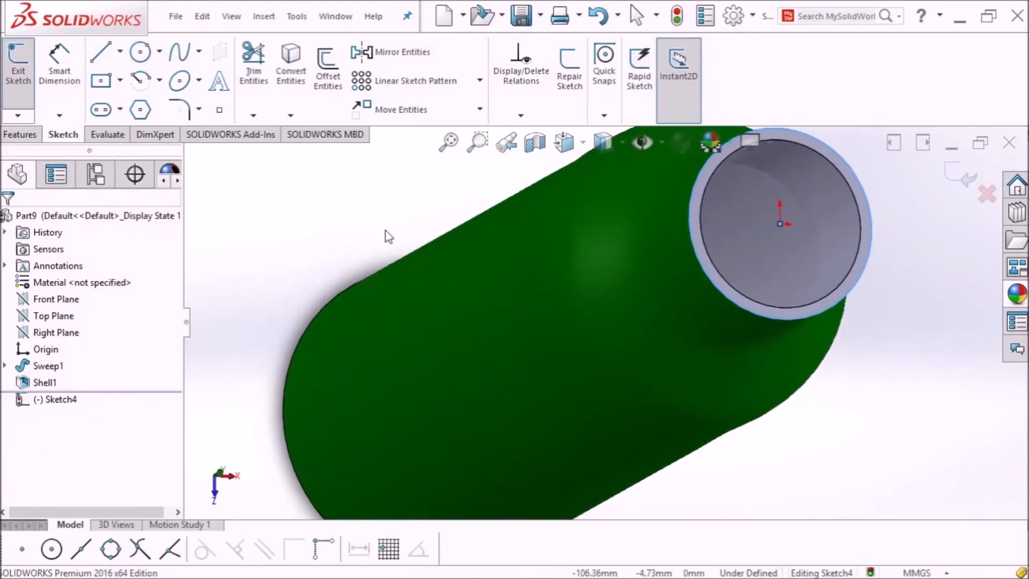
{"action": "left_click", "coordinate": [16, 85]}
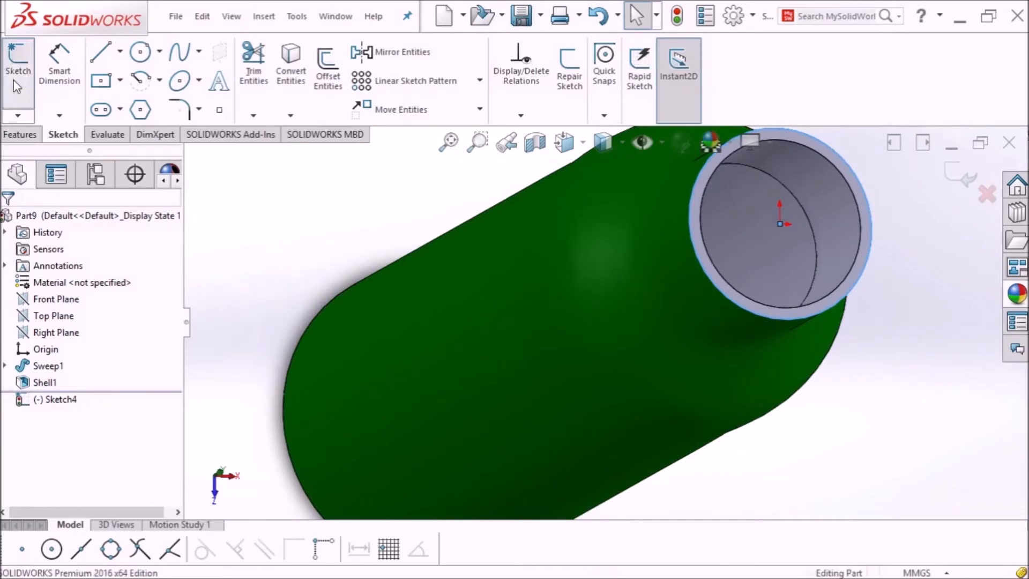
Step: Start a Helix and Spiral curve on the 50 mm neck circle
{"action": "left_click", "coordinate": [21, 134]}
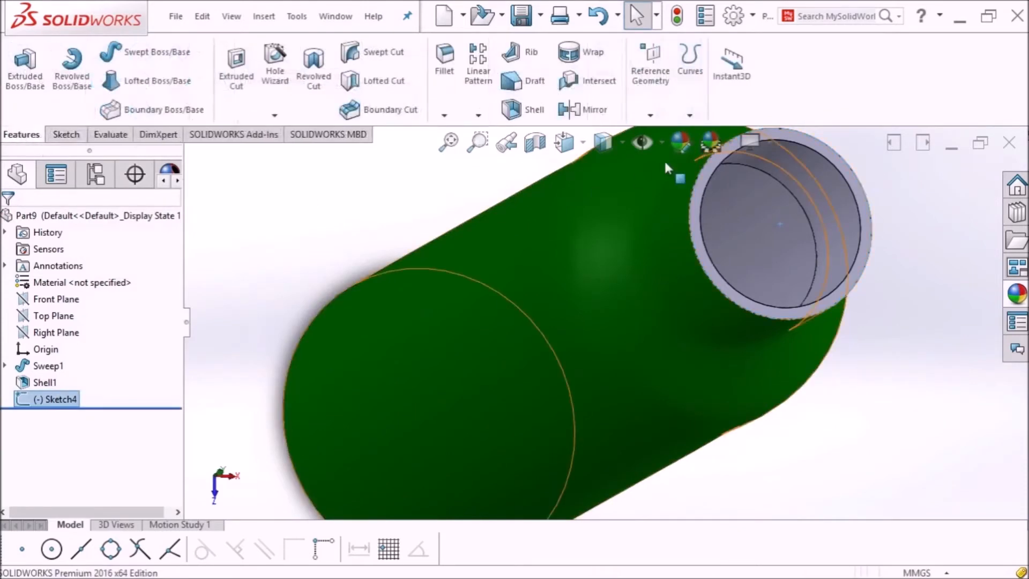
{"action": "left_click", "coordinate": [689, 114]}
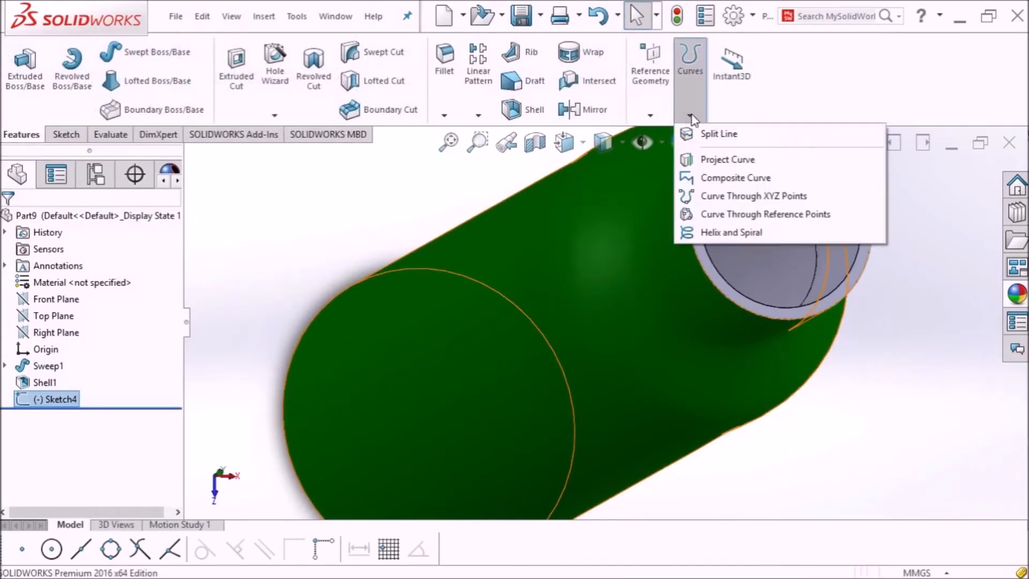
{"action": "left_click", "coordinate": [708, 233]}
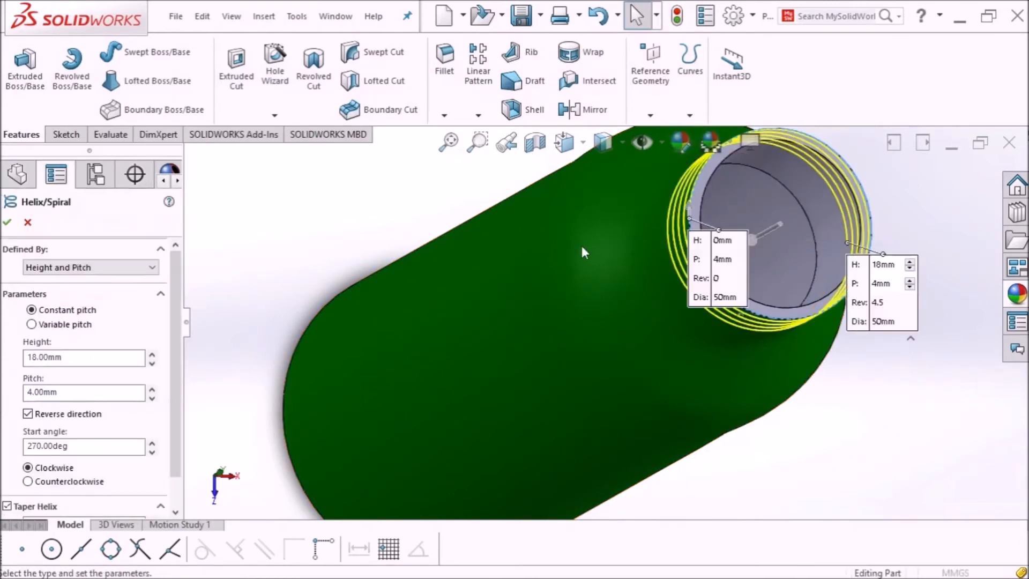
{"action": "scroll", "coordinate": [448, 193], "scroll_direction": "up", "scroll_amount": 5}
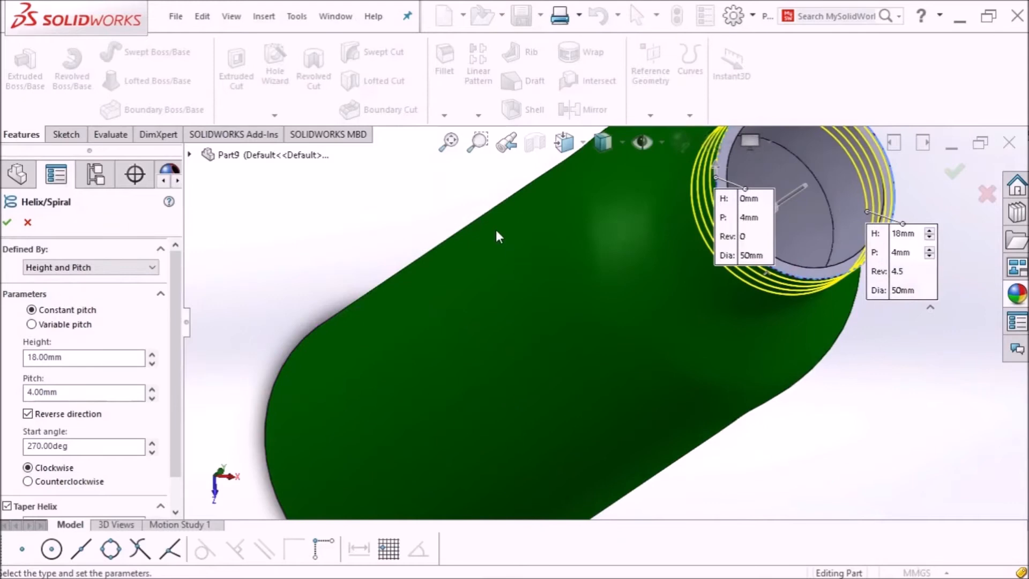
{"action": "middle_click_drag", "start_coordinate": [826, 242], "coordinate": [827, 194]}
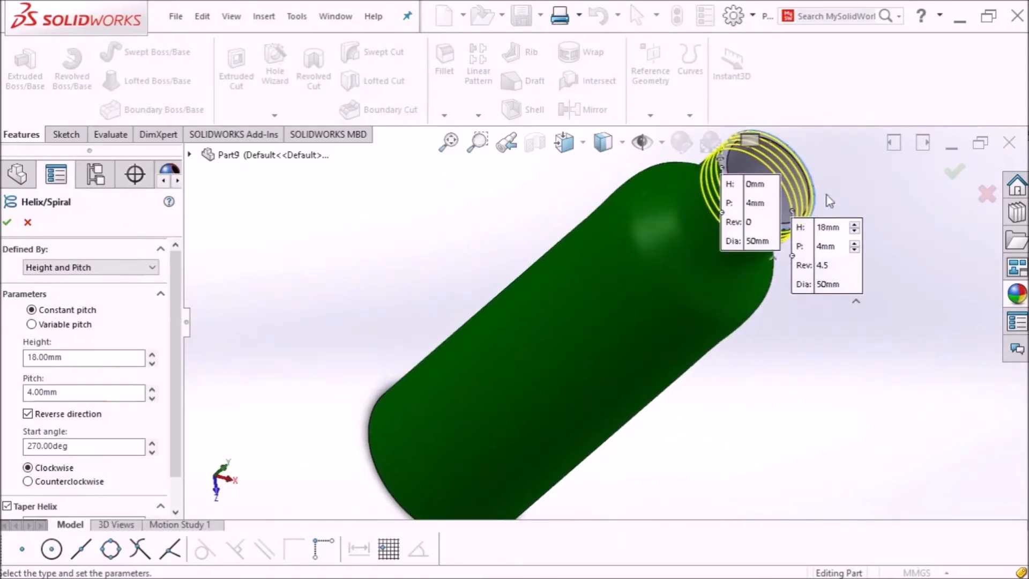
{"action": "left_click", "coordinate": [452, 146]}
{"action": "middle_click_drag", "start_coordinate": [791, 241], "coordinate": [810, 210]}
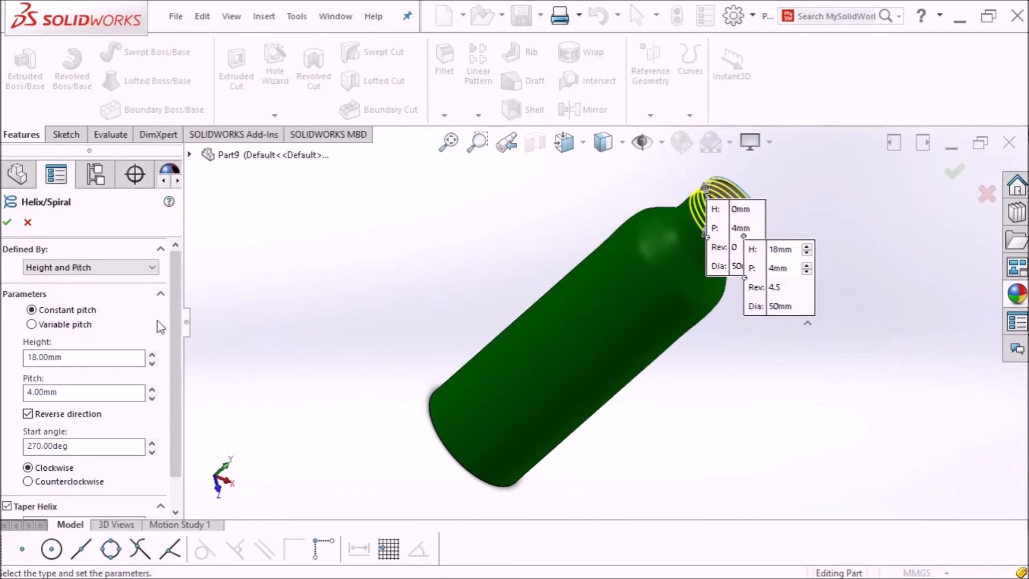
Step: Define the helix by height and pitch: 20 mm height, 4 mm pitch, 5 revolutions
{"action": "left_click", "coordinate": [47, 271]}
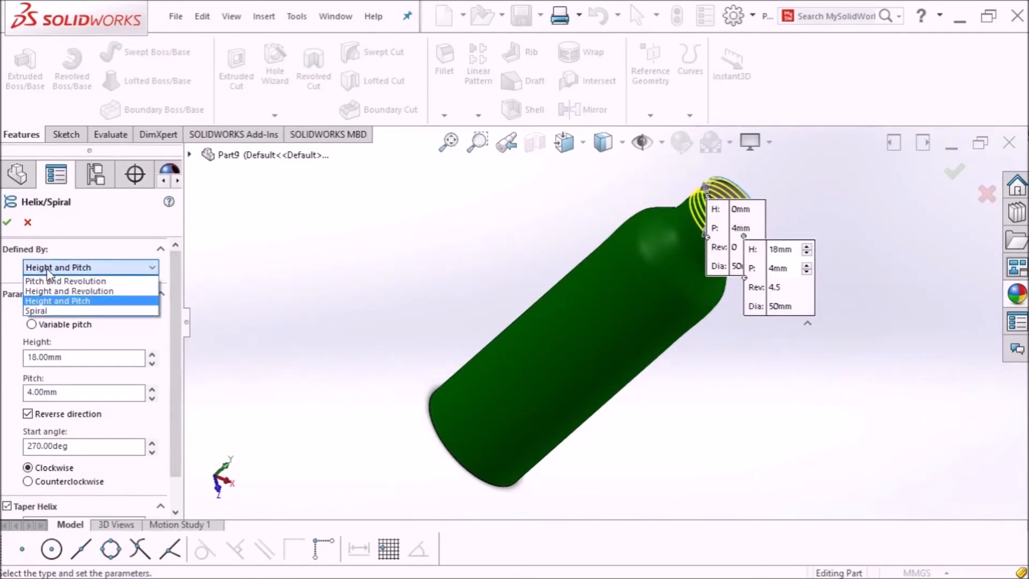
{"action": "left_click", "coordinate": [50, 301]}
{"action": "left_click_drag", "start_coordinate": [710, 248], "coordinate": [522, 212]}
{"action": "left_click_drag", "start_coordinate": [815, 301], "coordinate": [902, 300]}
{"action": "scroll", "coordinate": [760, 228], "scroll_direction": "down", "scroll_amount": 3}
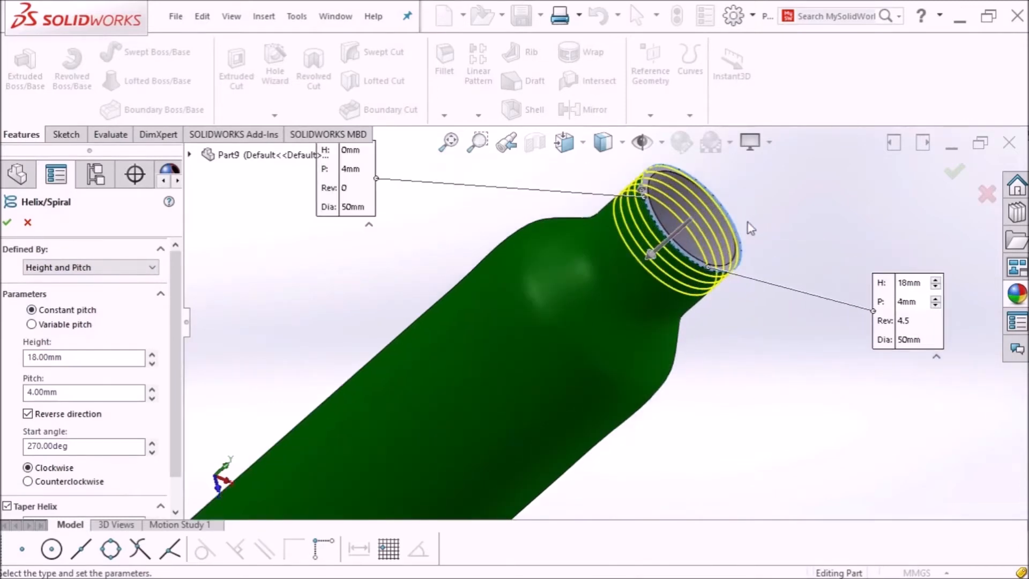
{"action": "left_click", "coordinate": [33, 357]}
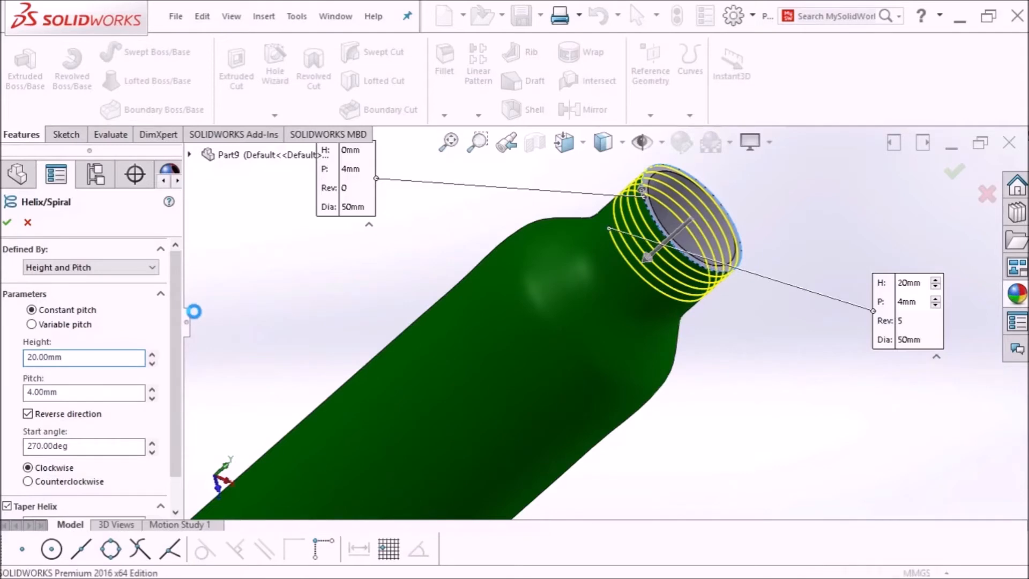
{"action": "key", "text": "Return"}
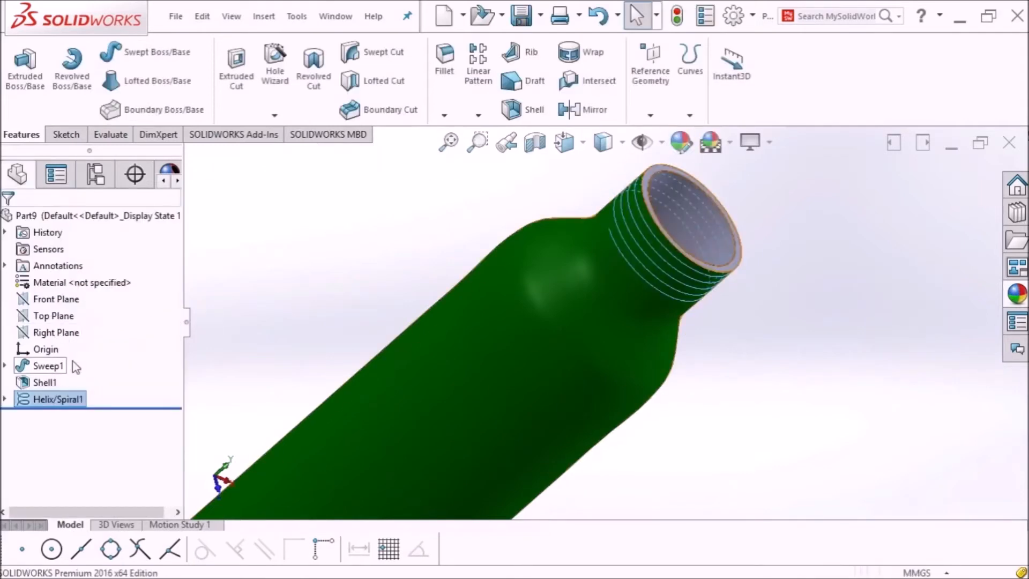
Step: Reopen Helix/Spiral1 for editing and nudge the start angle down, restoring it to 270°
{"action": "right_click", "coordinate": [51, 406]}
{"action": "left_click", "coordinate": [63, 242]}
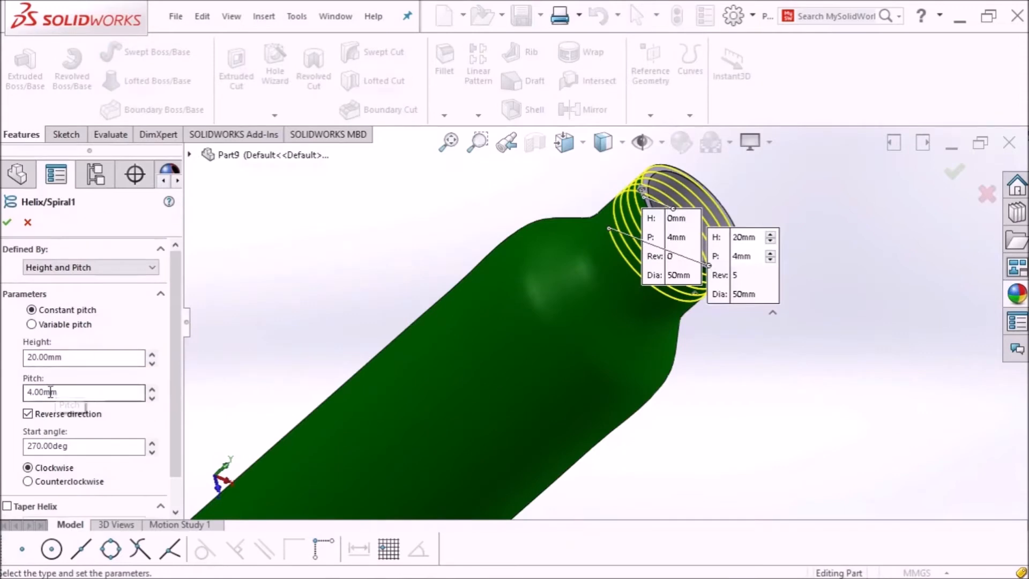
{"action": "left_click_drag", "start_coordinate": [171, 390], "coordinate": [172, 443]}
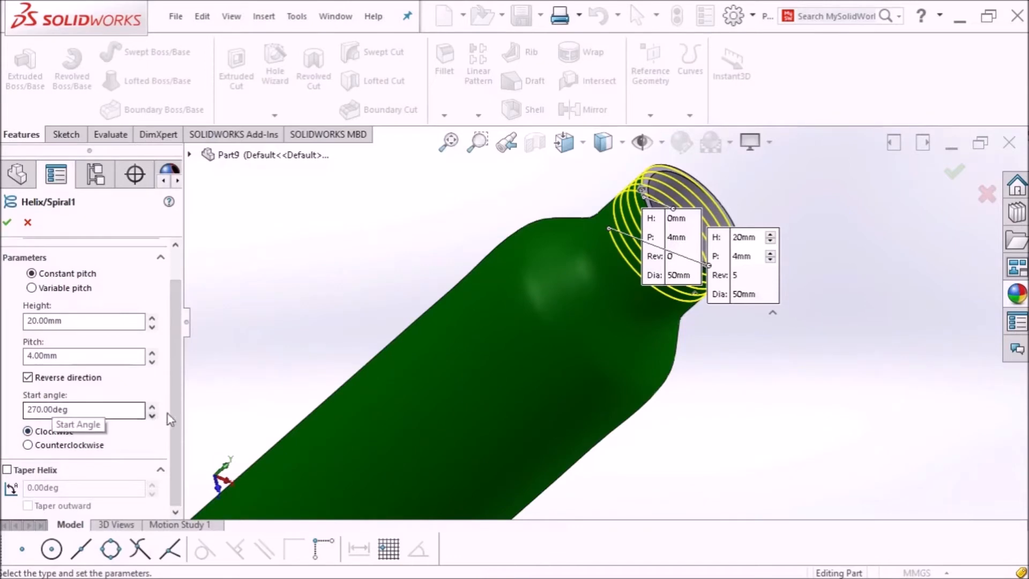
{"action": "left_click", "coordinate": [152, 416]}
{"action": "left_click", "coordinate": [152, 415]}
{"action": "left_click", "coordinate": [152, 408]}
{"action": "left_click", "coordinate": [153, 407]}
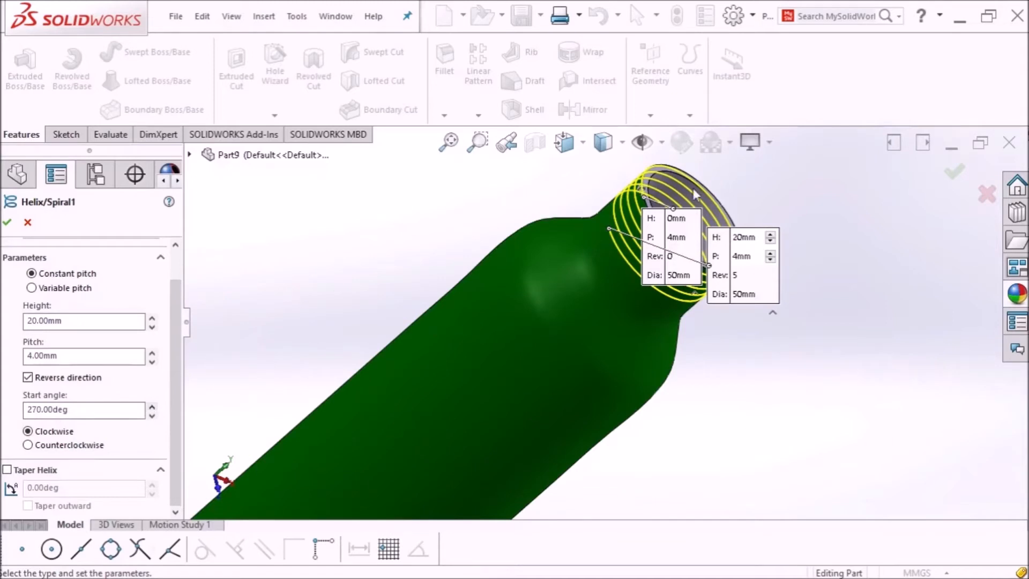
{"action": "scroll", "coordinate": [693, 189], "scroll_direction": "down", "scroll_amount": 3}
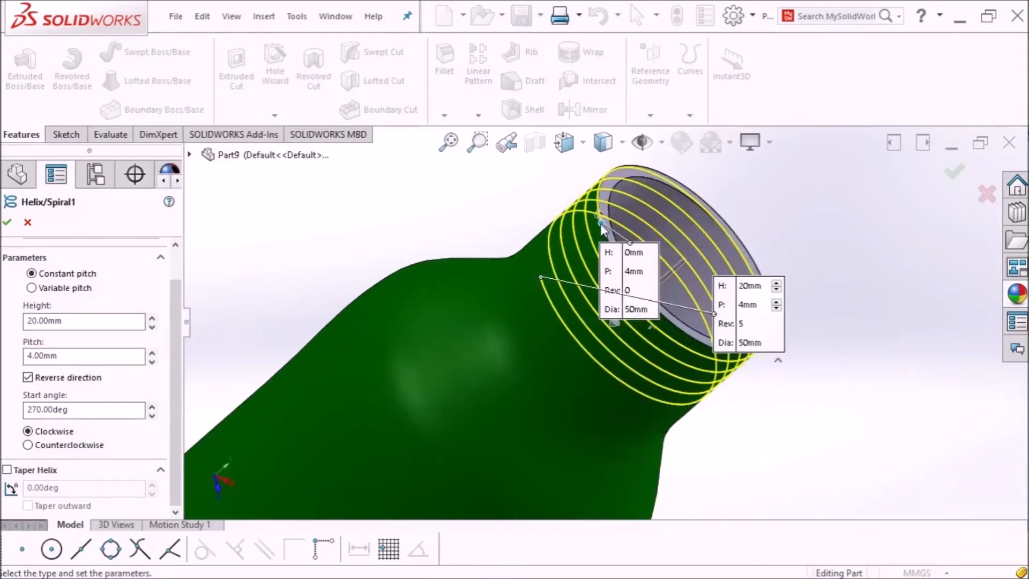
{"action": "scroll", "coordinate": [600, 224], "scroll_direction": "down", "scroll_amount": 2}
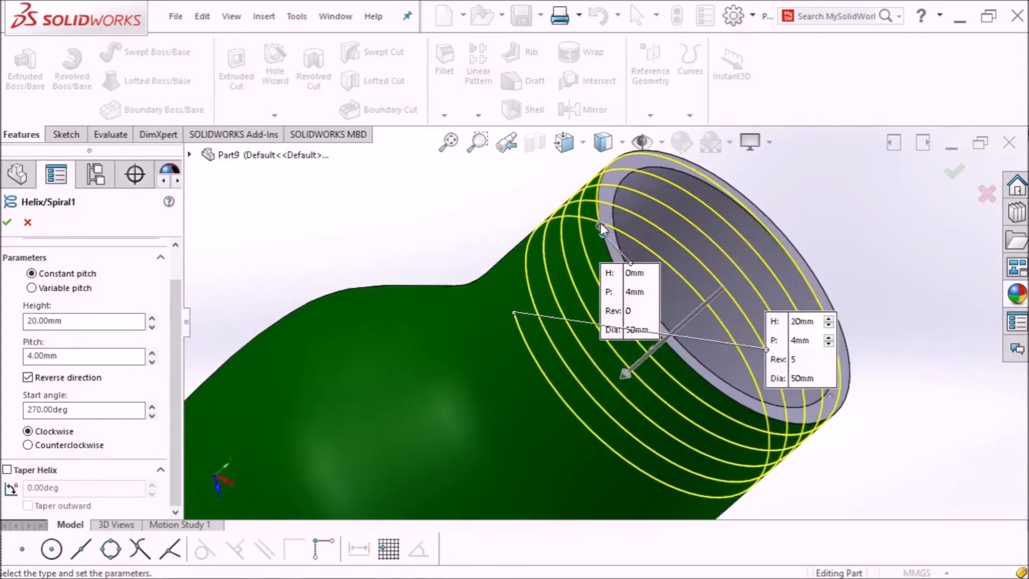
{"action": "left_click", "coordinate": [152, 416]}
{"action": "left_click", "coordinate": [153, 416]}
{"action": "left_click", "coordinate": [153, 415]}
{"action": "left_click", "coordinate": [153, 415]}
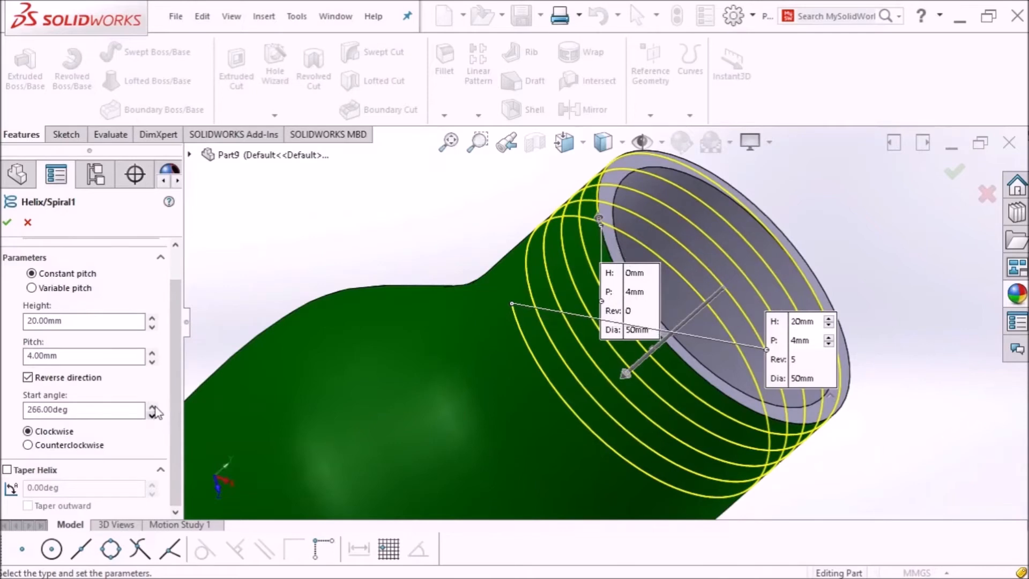
{"action": "left_click", "coordinate": [153, 405]}
{"action": "left_click", "coordinate": [152, 406]}
{"action": "left_click", "coordinate": [153, 405]}
{"action": "left_click", "coordinate": [153, 405]}
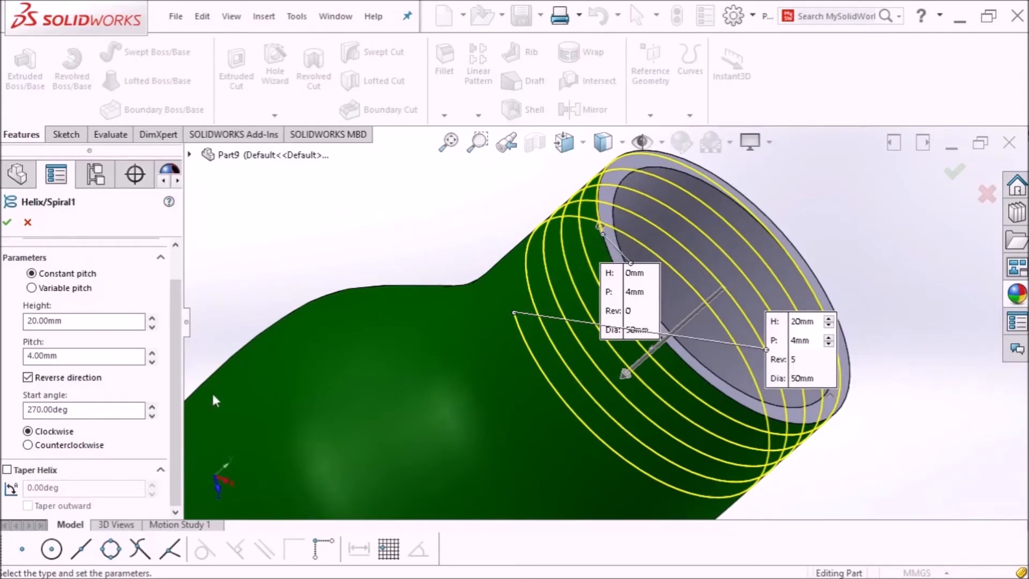
Step: Try counterclockwise and taper, revert to clockwise with no taper, and confirm the helix
{"action": "left_click", "coordinate": [28, 445]}
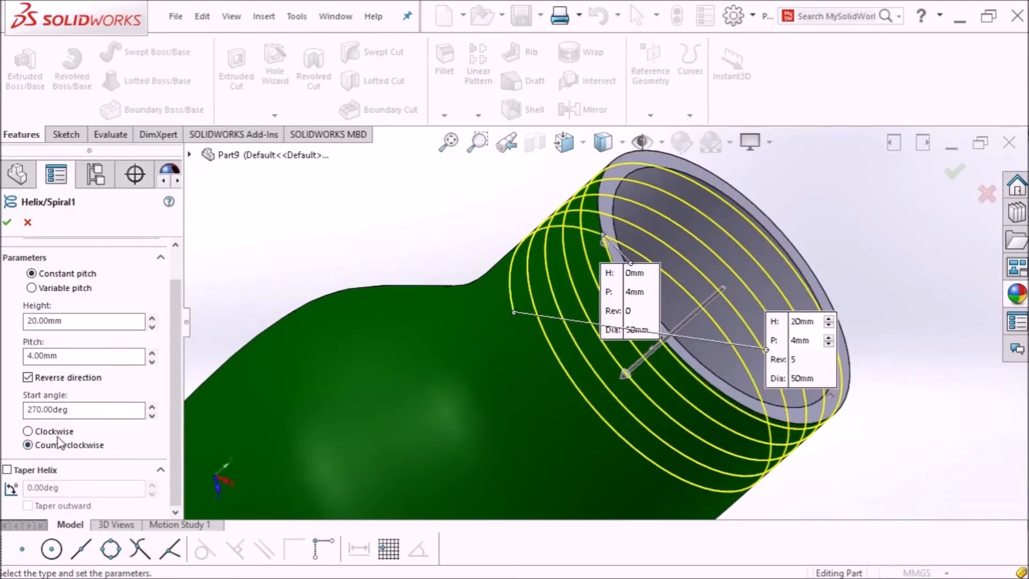
{"action": "left_click", "coordinate": [28, 432]}
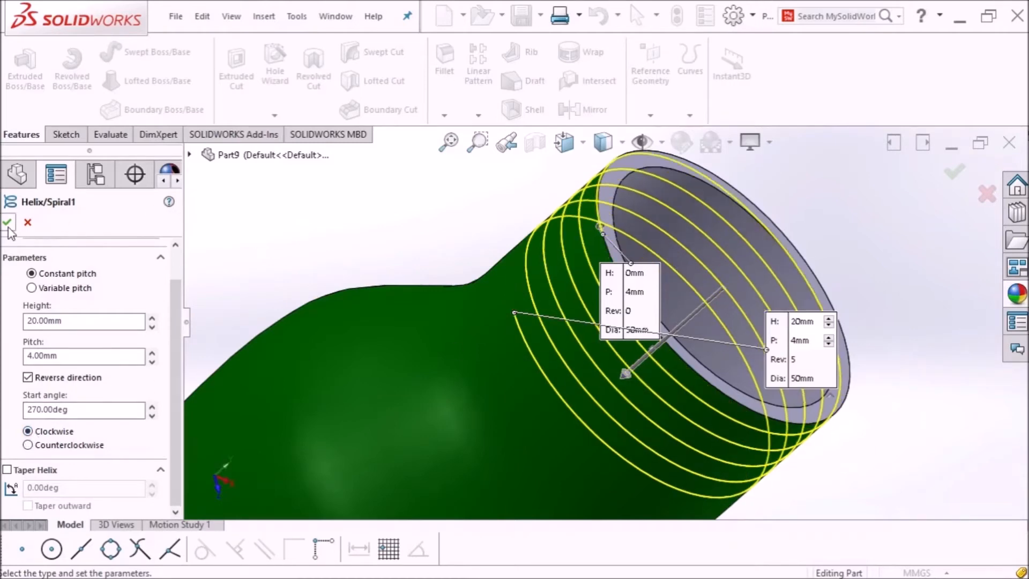
{"action": "scroll", "coordinate": [472, 307], "scroll_direction": "up", "scroll_amount": 3}
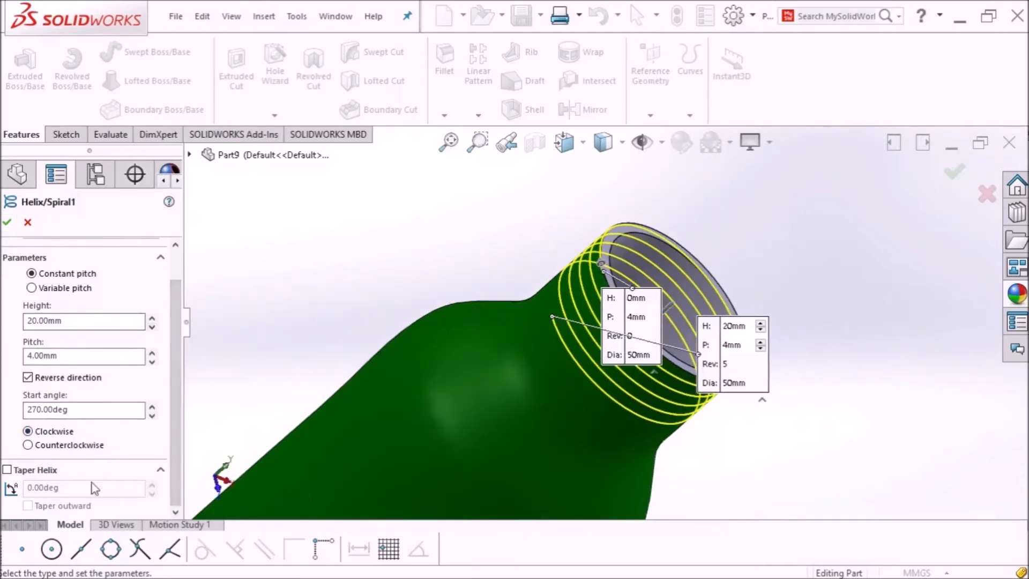
{"action": "left_click", "coordinate": [7, 470]}
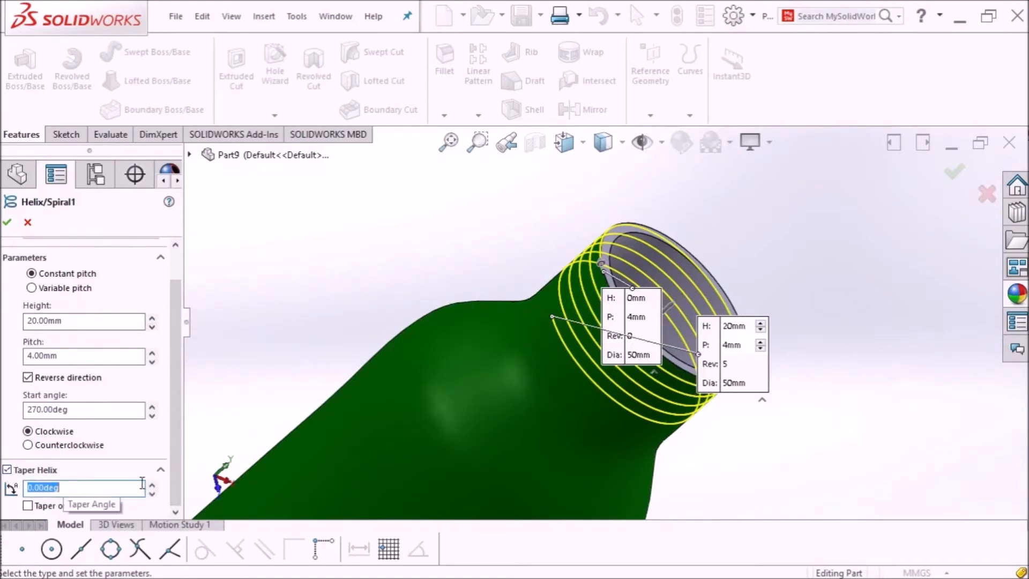
{"action": "left_click", "coordinate": [7, 470]}
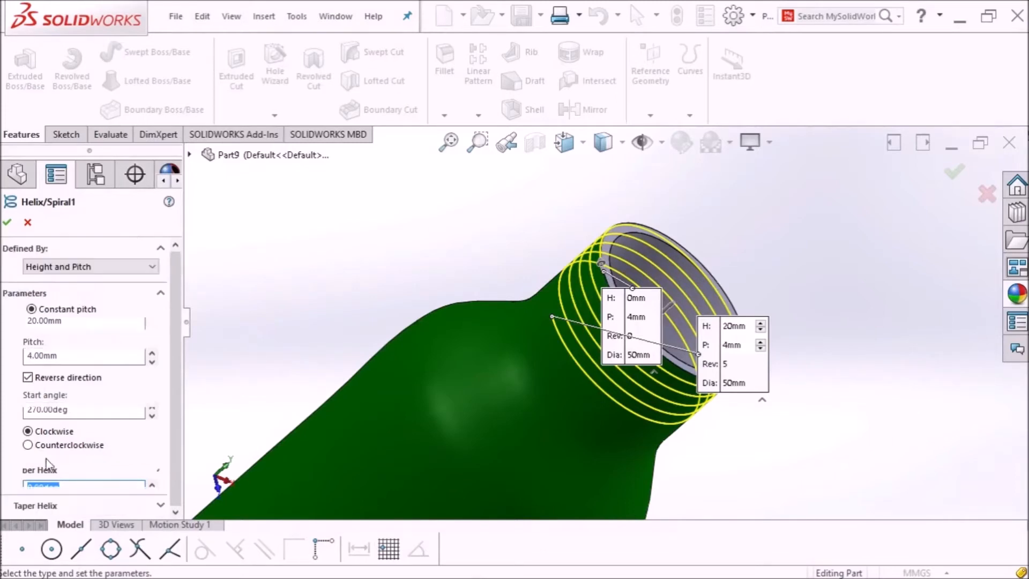
{"action": "left_click", "coordinate": [8, 223]}
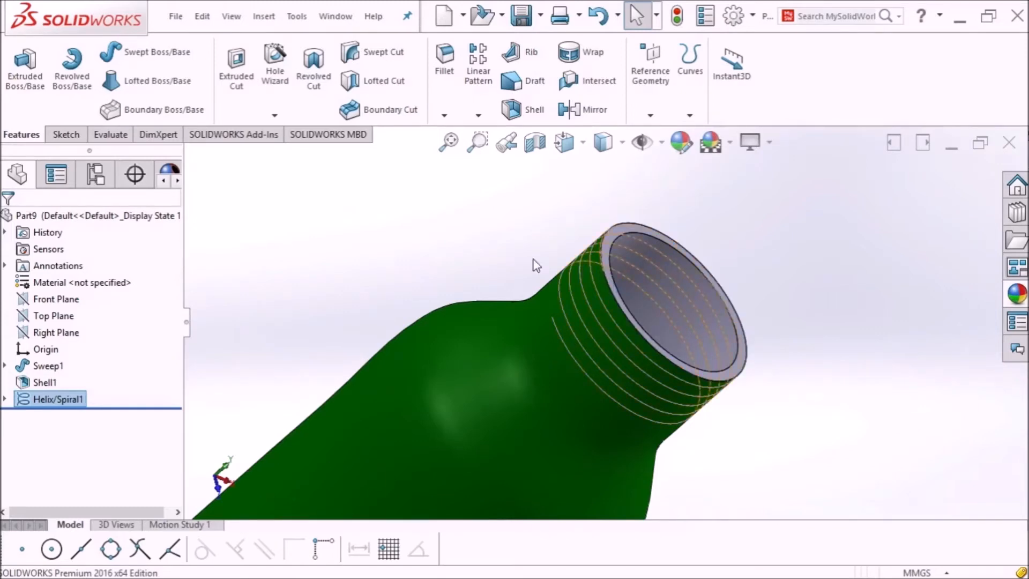
Step: Select the Front Plane in the feature tree while orbiting around the helix-wrapped neck
{"action": "left_click", "coordinate": [59, 301]}
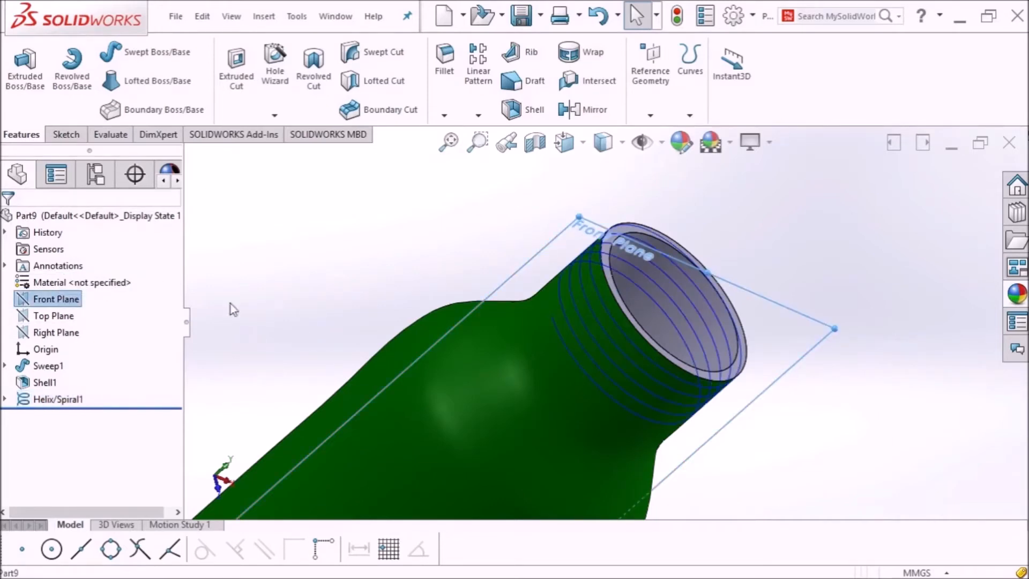
{"action": "middle_click_drag", "start_coordinate": [512, 265], "coordinate": [507, 336]}
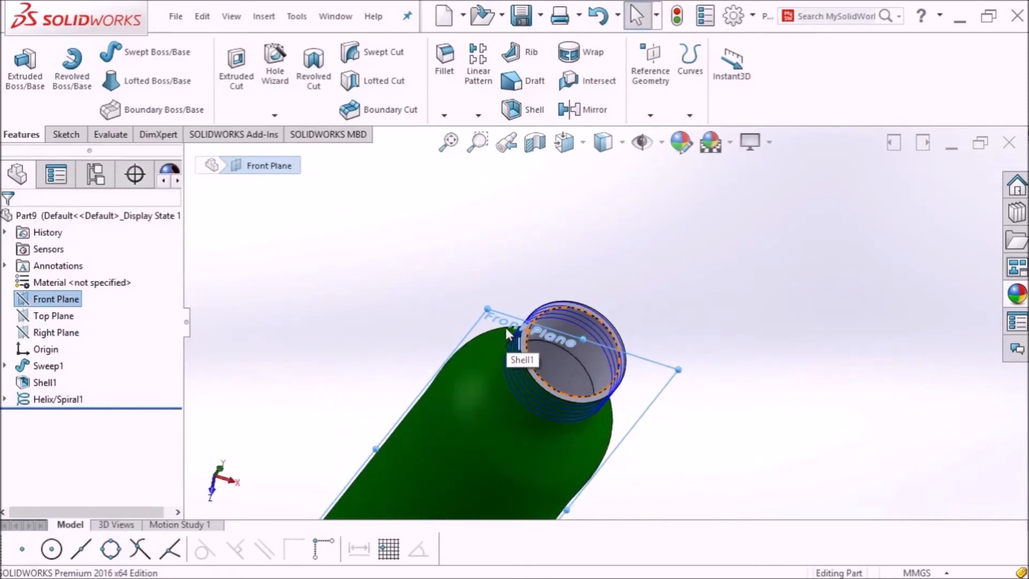
{"action": "middle_click_drag", "start_coordinate": [504, 283], "coordinate": [493, 303]}
{"action": "scroll", "coordinate": [516, 356], "scroll_direction": "down", "scroll_amount": 4}
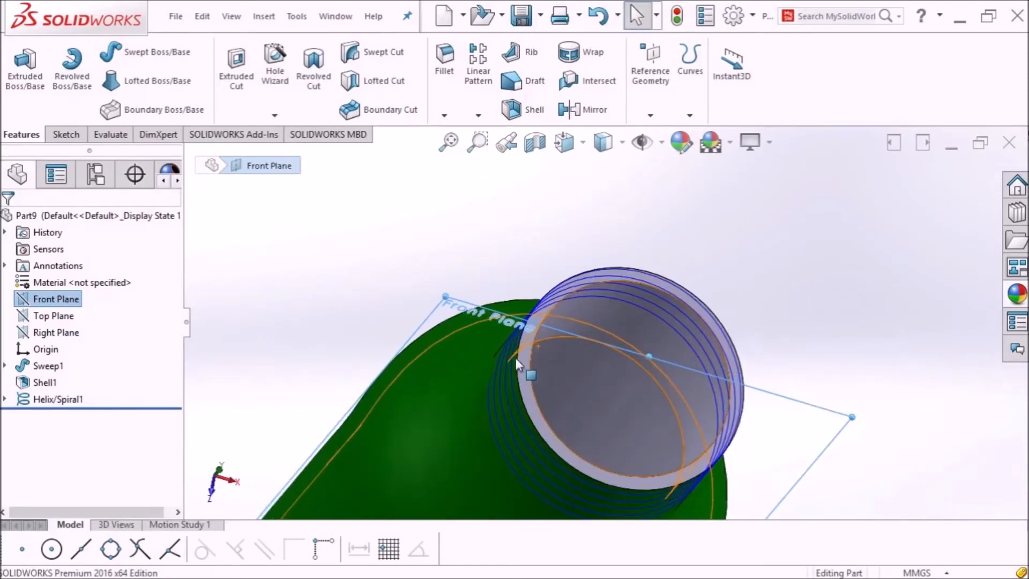
{"action": "scroll", "coordinate": [520, 333], "scroll_direction": "down", "scroll_amount": 3}
{"action": "scroll", "coordinate": [557, 315], "scroll_direction": "up", "scroll_amount": 5}
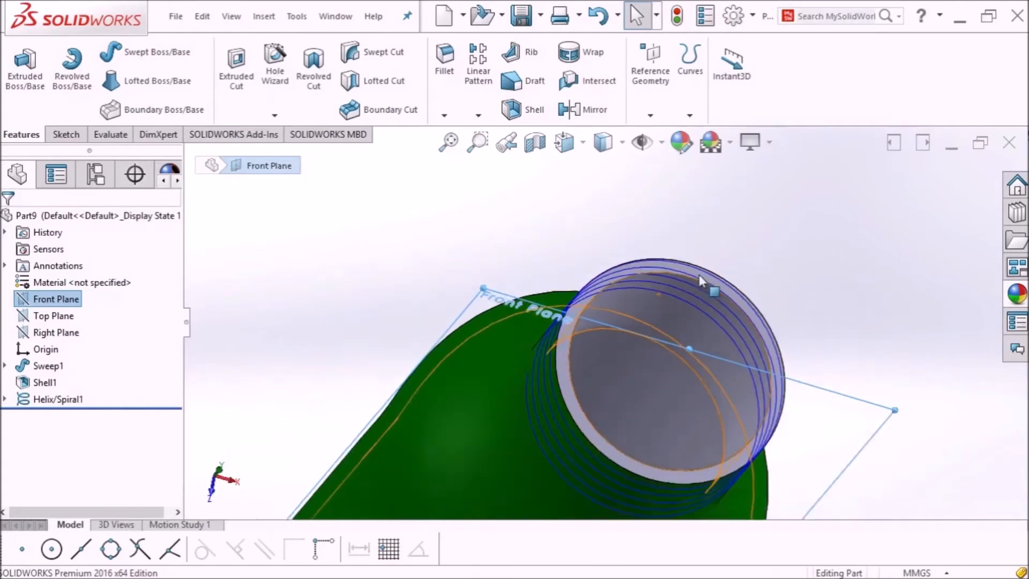
{"action": "middle_click_drag", "start_coordinate": [751, 276], "coordinate": [787, 259]}
{"action": "scroll", "coordinate": [471, 355], "scroll_direction": "down", "scroll_amount": 3}
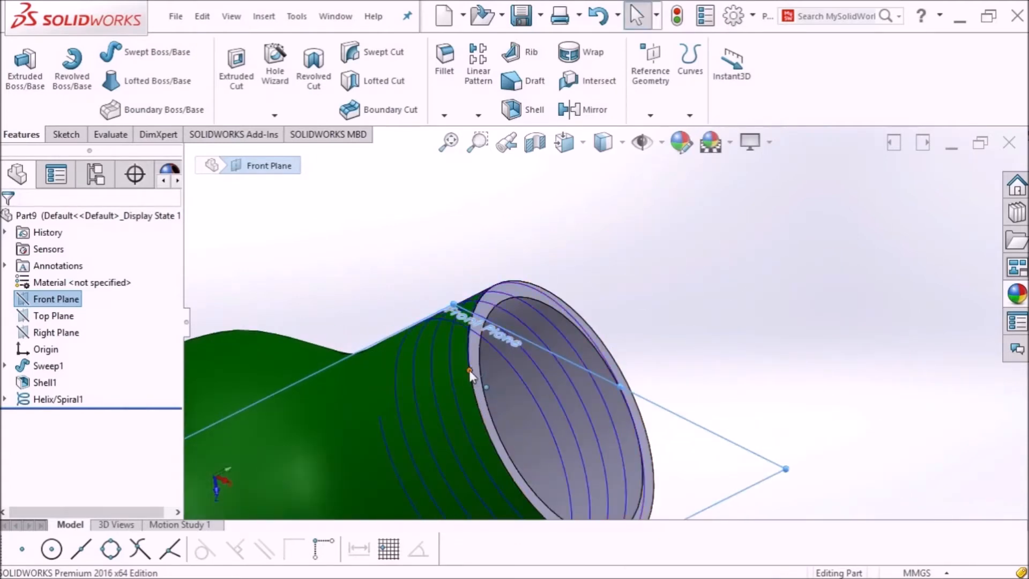
{"action": "scroll", "coordinate": [605, 335], "scroll_direction": "up", "scroll_amount": 3}
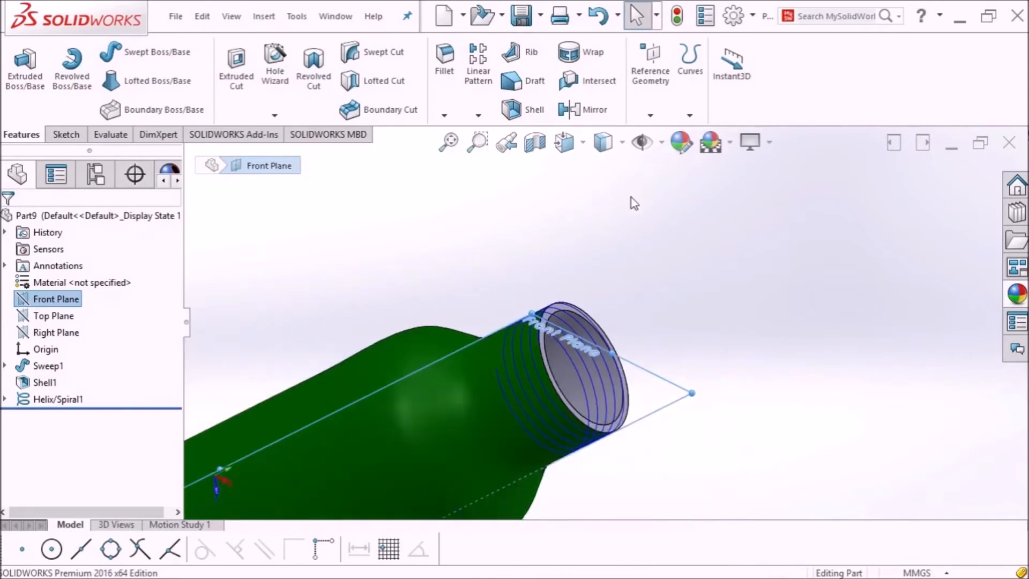
Step: View the Front Plane face-on and zoom in on the threaded neck
{"action": "left_click", "coordinate": [582, 147]}
{"action": "left_click", "coordinate": [687, 264]}
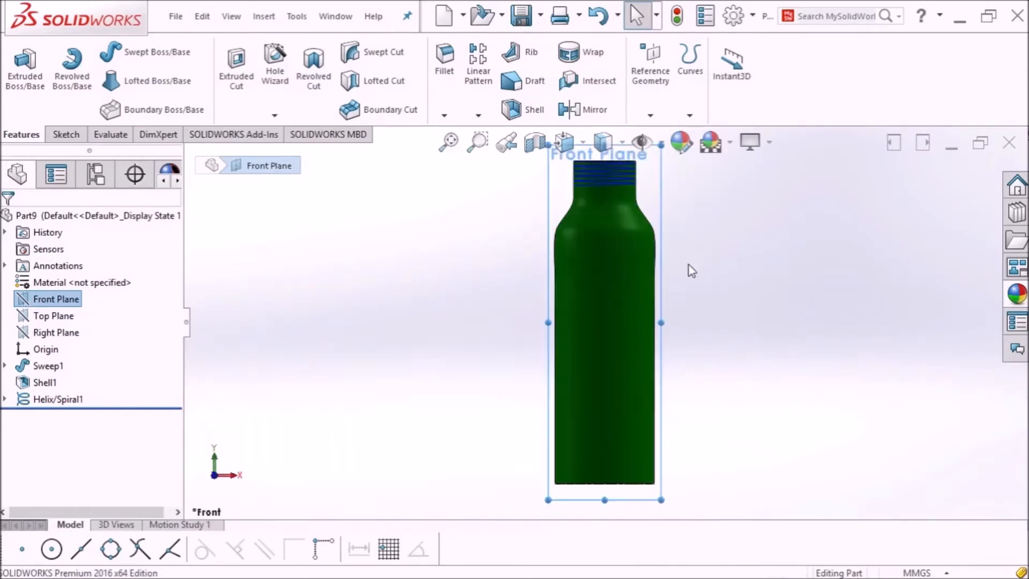
{"action": "scroll", "coordinate": [605, 194], "scroll_direction": "up", "scroll_amount": 3}
{"action": "scroll", "coordinate": [589, 206], "scroll_direction": "down", "scroll_amount": 1}
{"action": "scroll", "coordinate": [600, 294], "scroll_direction": "down", "scroll_amount": 6}
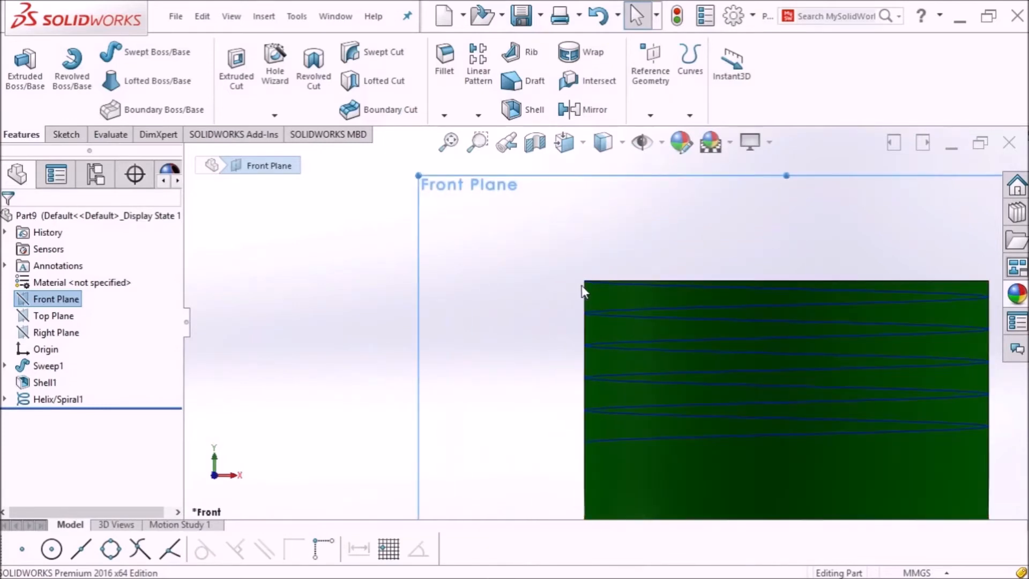
Step: Start a sketch on the Front Plane with the Polygon tool set to 3 sides
{"action": "left_click", "coordinate": [63, 134]}
{"action": "left_click", "coordinate": [17, 69]}
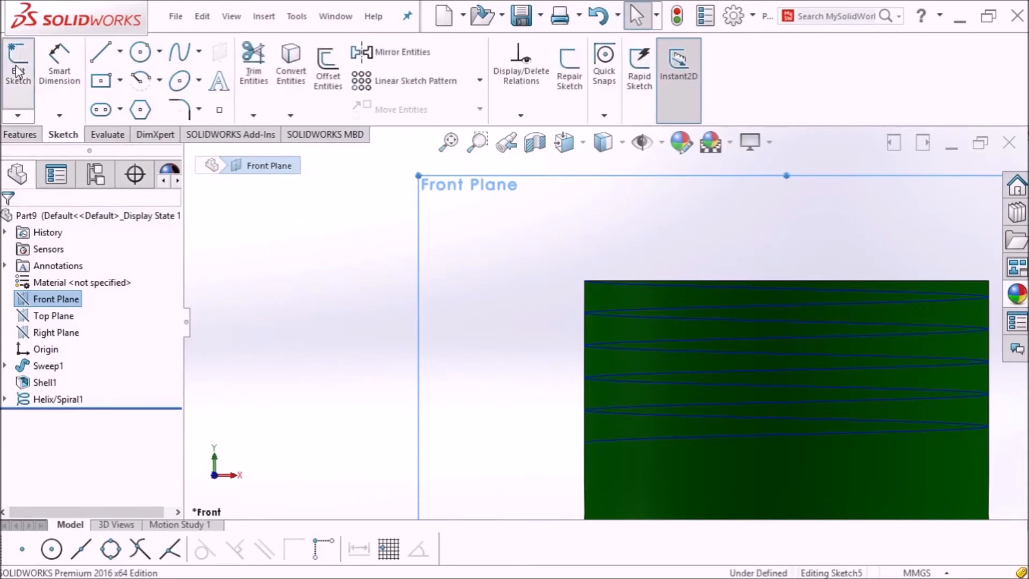
{"action": "left_click", "coordinate": [141, 109]}
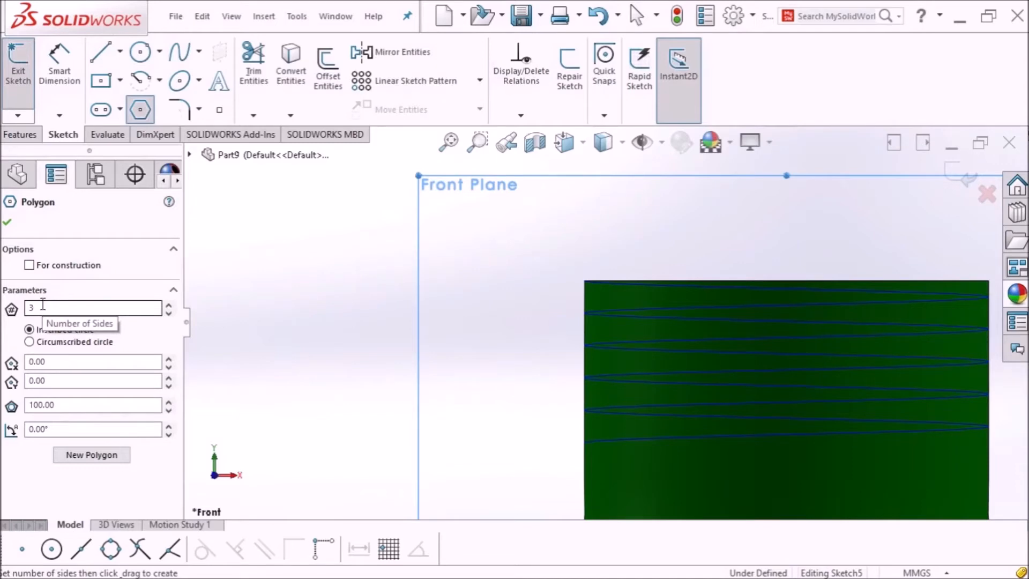
{"action": "left_click", "coordinate": [38, 308]}
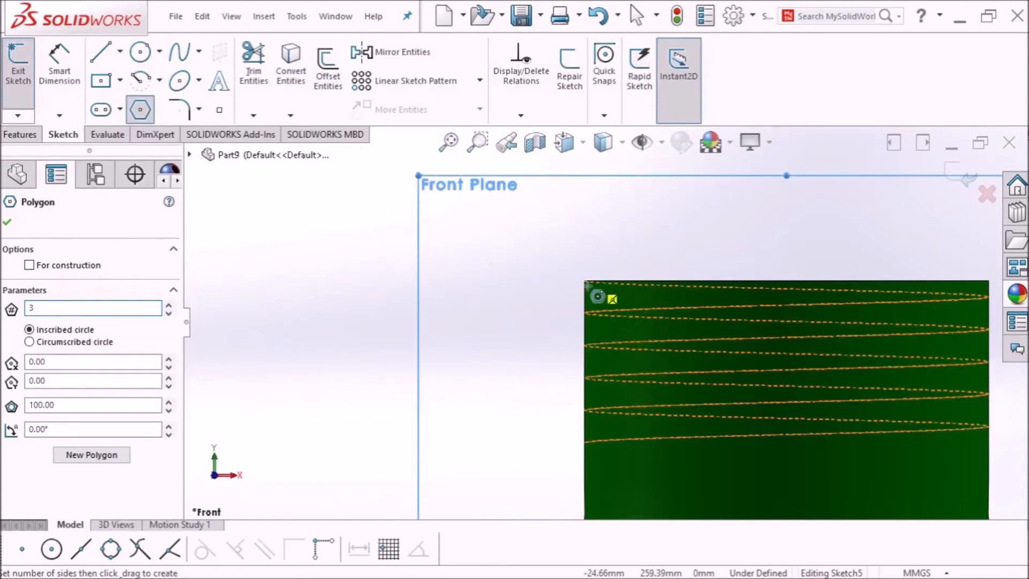
{"action": "scroll", "coordinate": [586, 284], "scroll_direction": "down", "scroll_amount": 2}
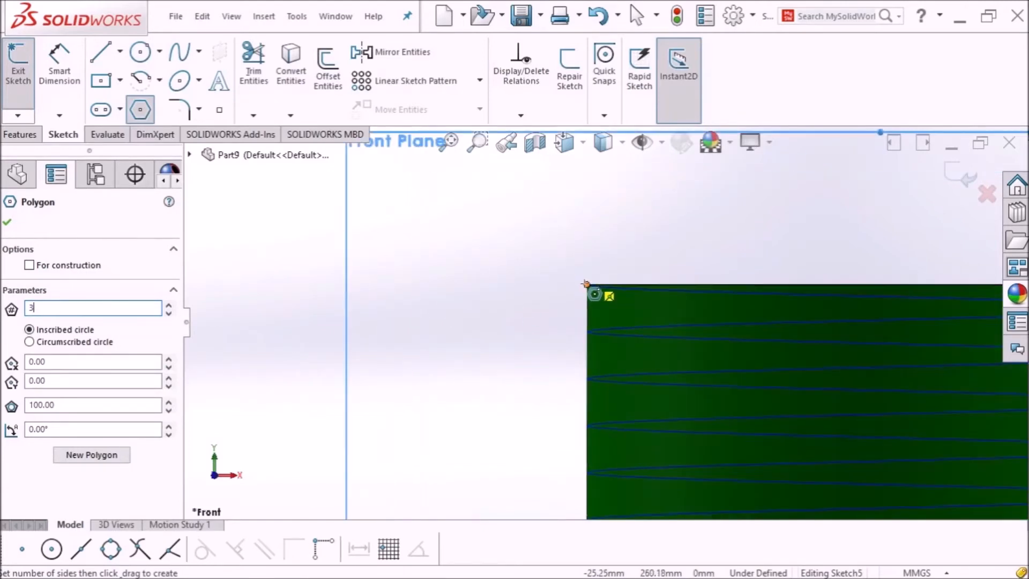
Step: Draw a small triangle at the neck's top-left corner and confirm it
{"action": "left_click", "coordinate": [586, 284]}
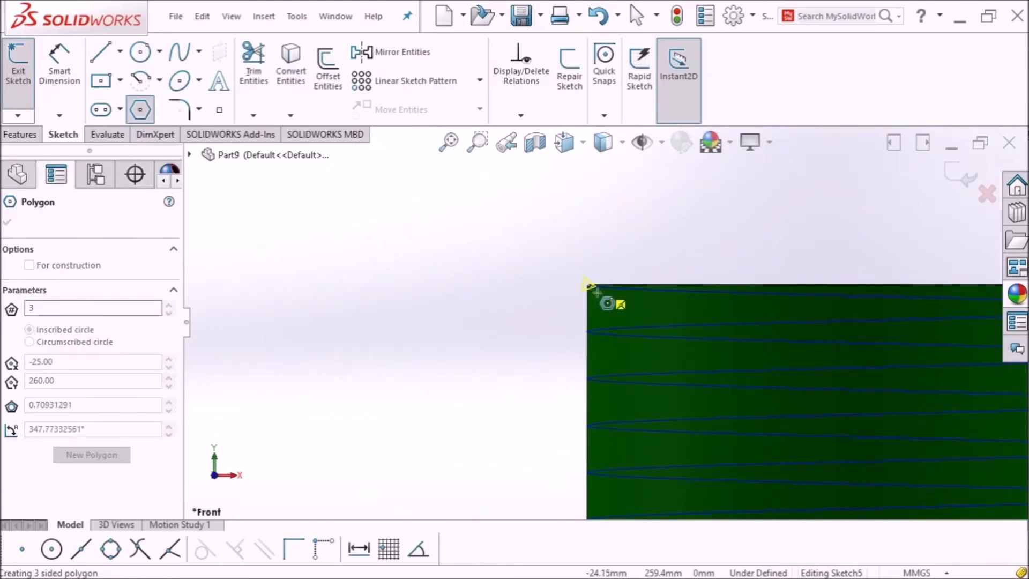
{"action": "left_click", "coordinate": [615, 290]}
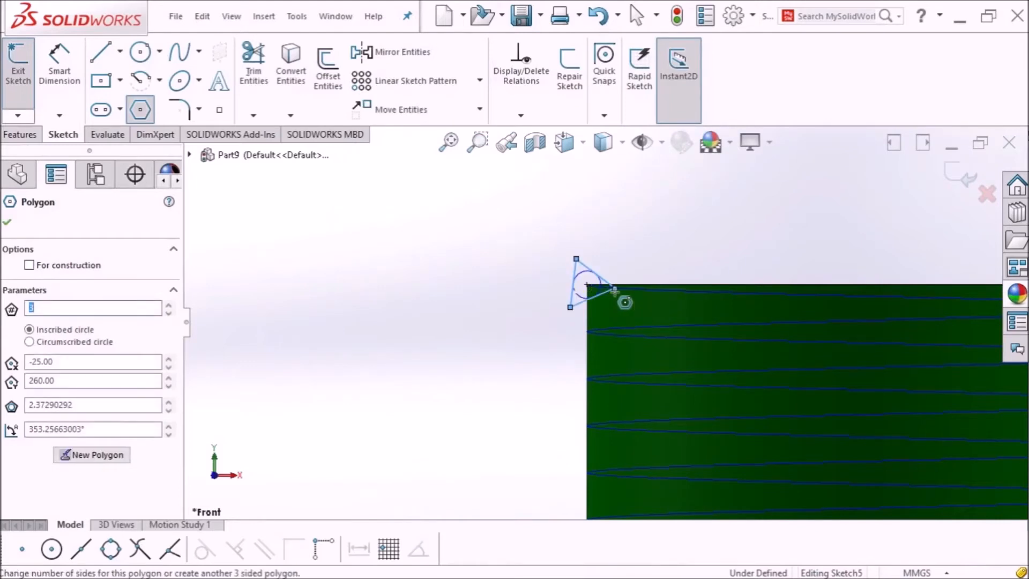
{"action": "left_click", "coordinate": [8, 223]}
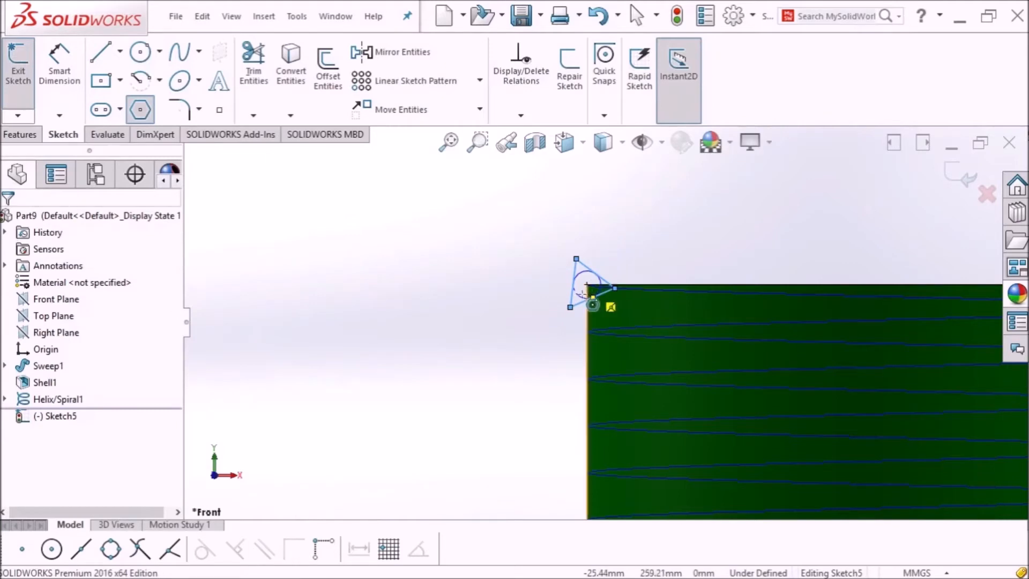
{"action": "left_click", "coordinate": [449, 141]}
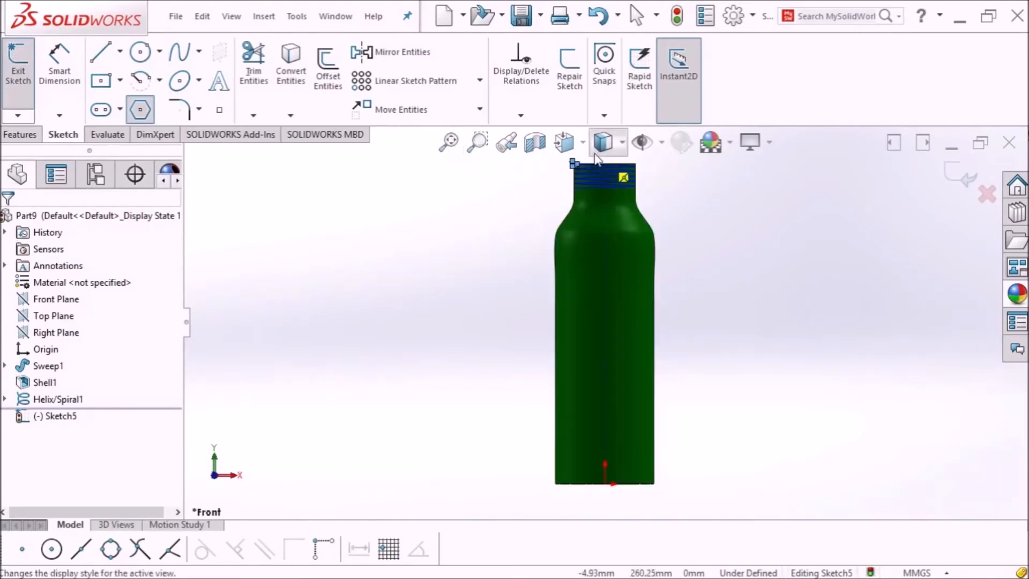
{"action": "scroll", "coordinate": [567, 203], "scroll_direction": "down", "scroll_amount": 8}
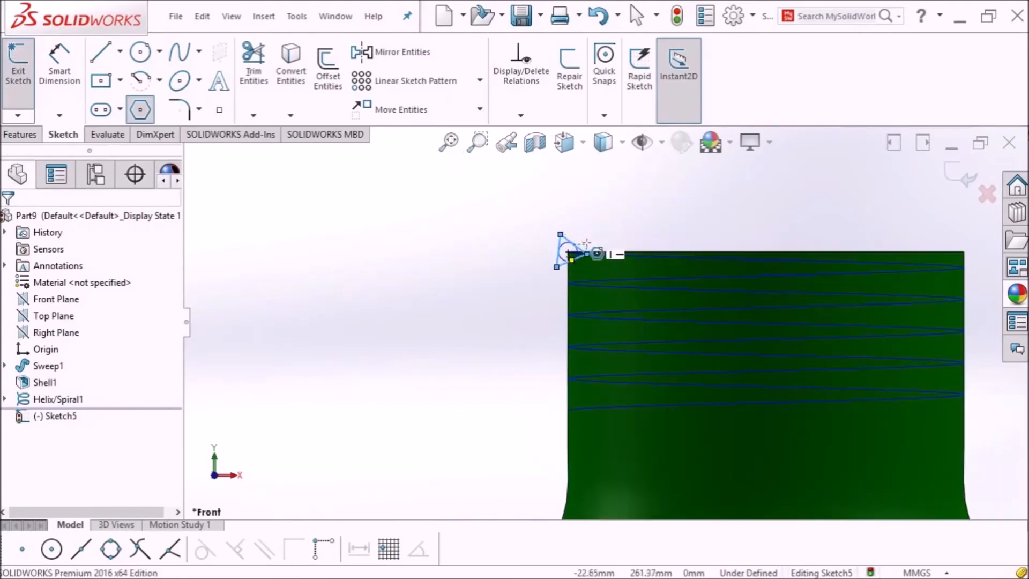
{"action": "scroll", "coordinate": [586, 242], "scroll_direction": "down", "scroll_amount": 2}
{"action": "left_click", "coordinate": [59, 65]}
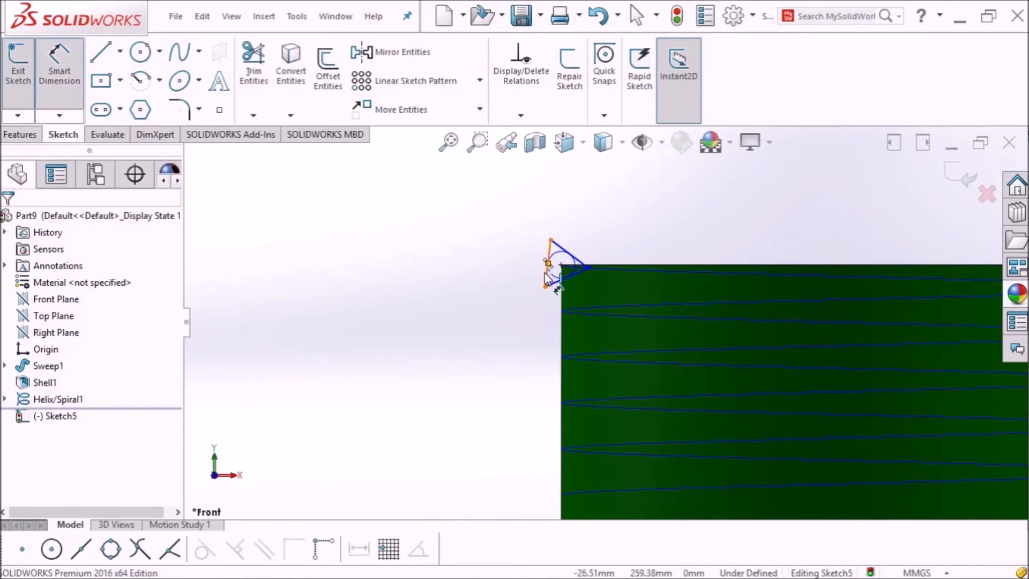
Step: Dimension the triangle's left edge to 3 mm
{"action": "left_click", "coordinate": [546, 274]}
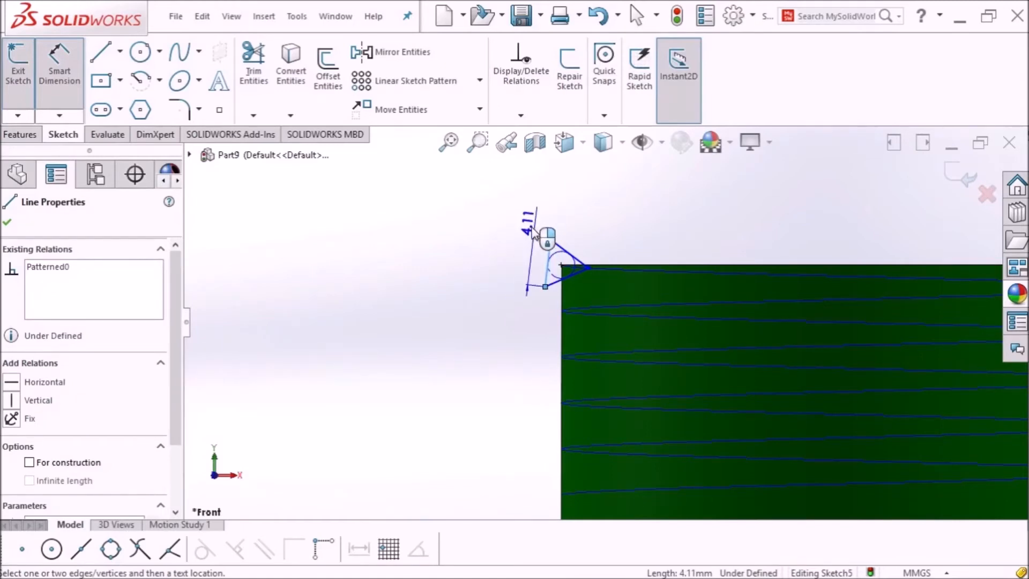
{"action": "left_click", "coordinate": [530, 228]}
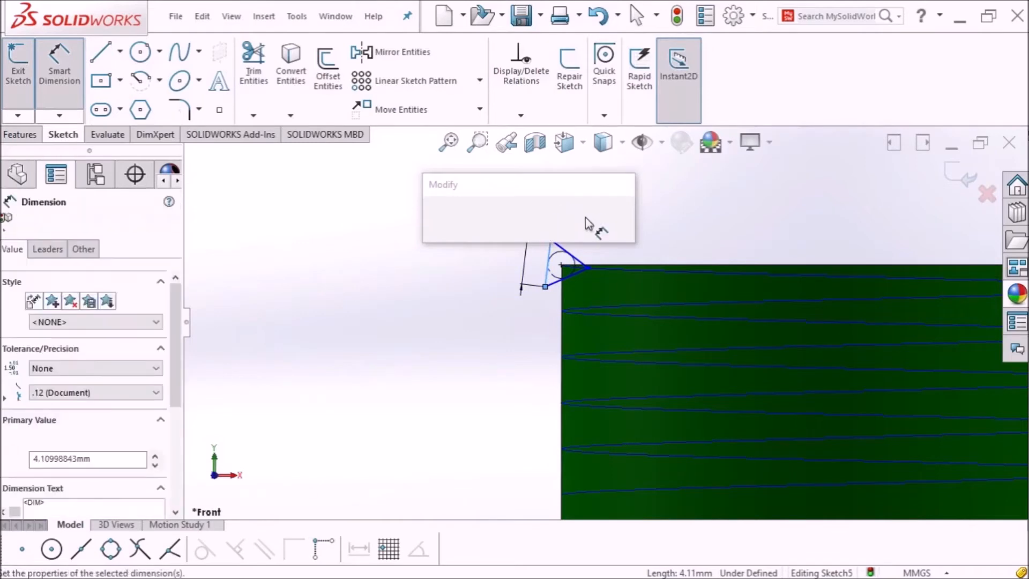
{"action": "type", "text": "5"}
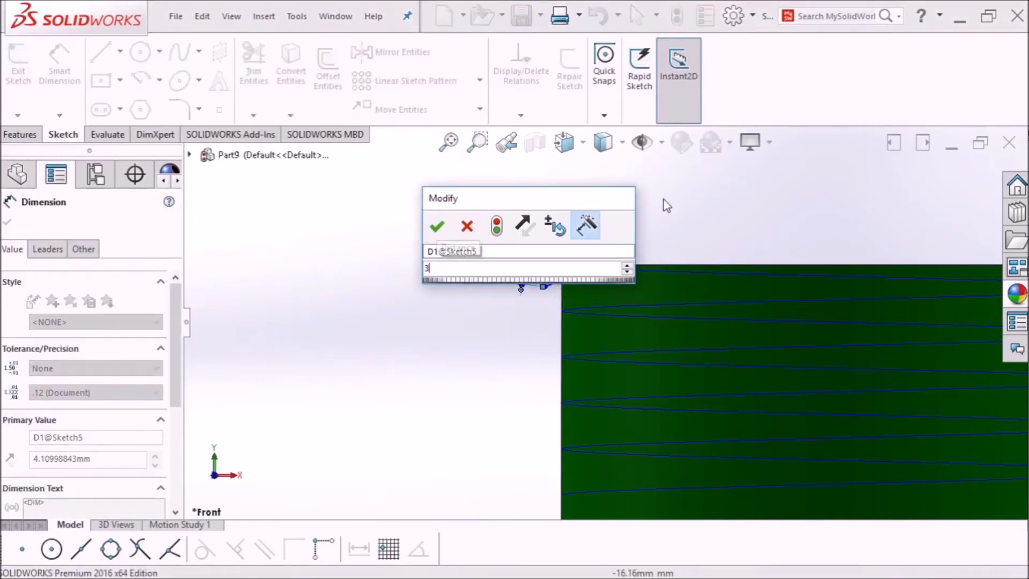
{"action": "key", "text": "Return"}
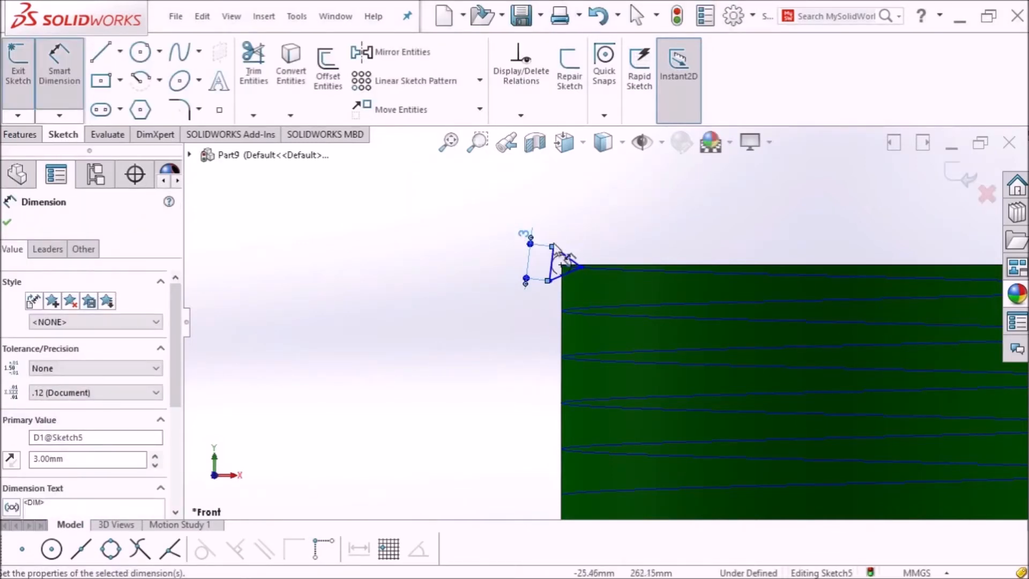
{"action": "left_click_drag", "start_coordinate": [526, 234], "coordinate": [524, 260]}
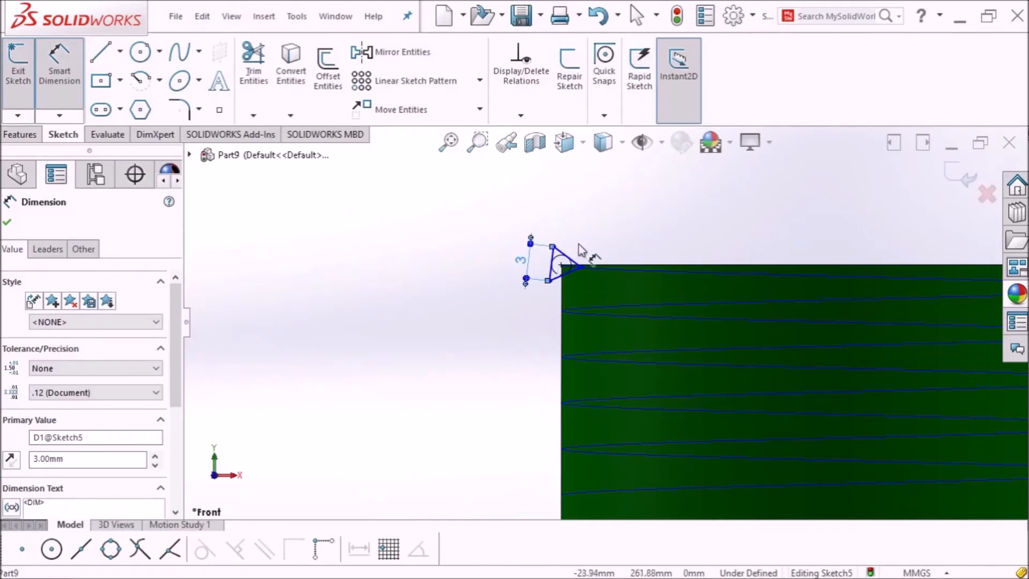
{"action": "left_click", "coordinate": [8, 222]}
{"action": "key", "text": "Escape"}
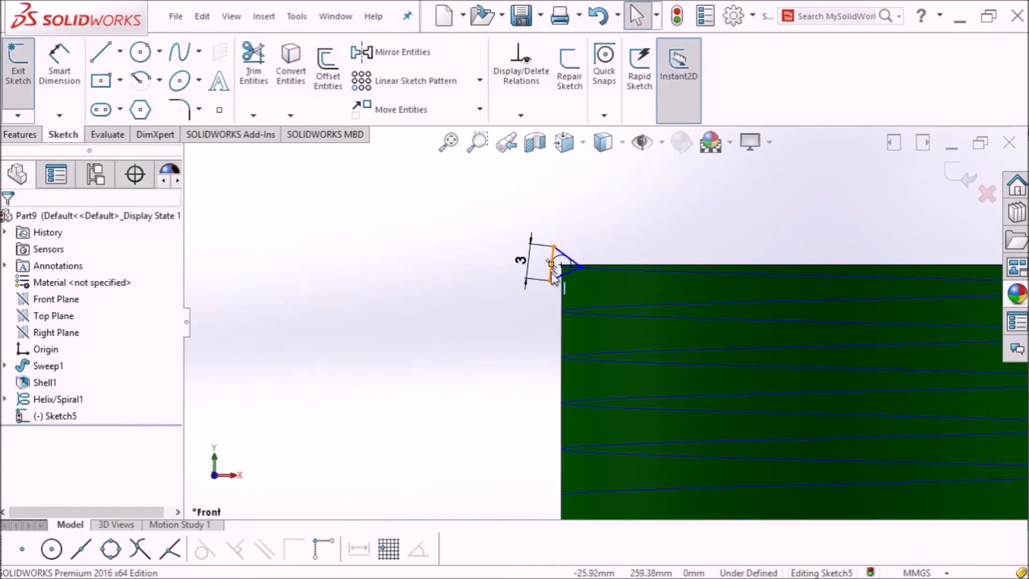
Step: Make the triangle's left edge vertical to fully define Sketch5, then exit the sketch
{"action": "left_click", "coordinate": [552, 271]}
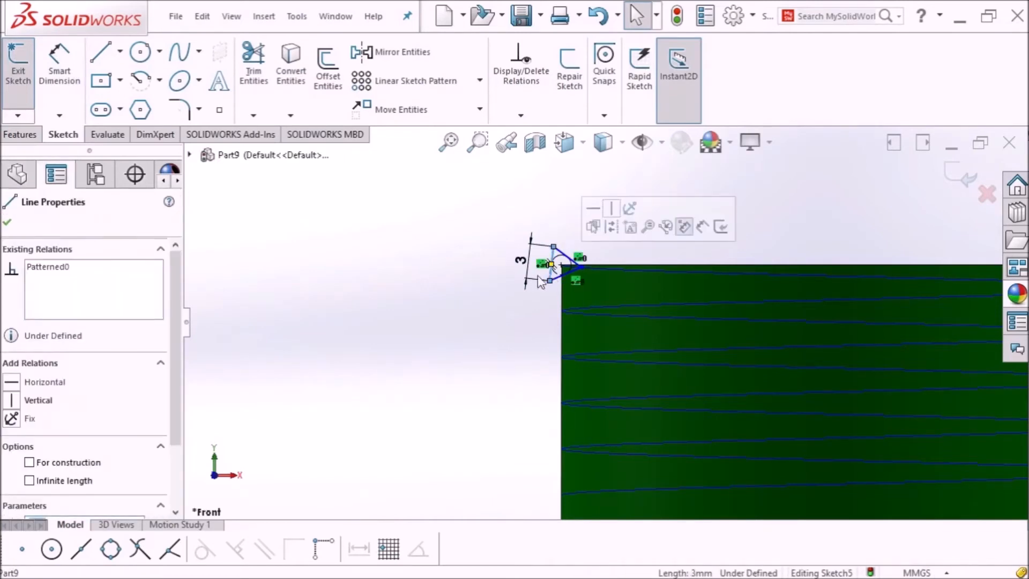
{"action": "left_click", "coordinate": [12, 401]}
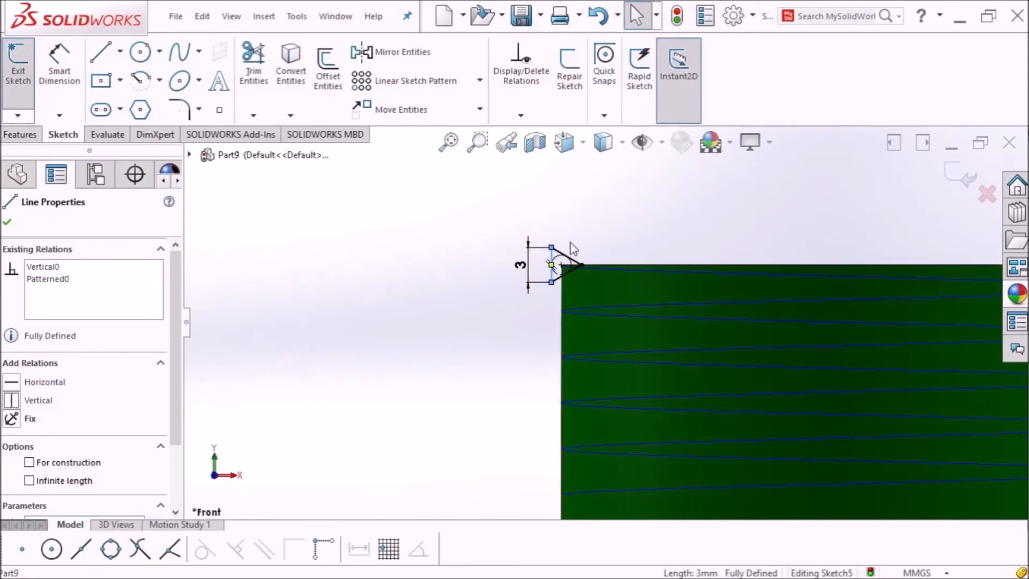
{"action": "left_click", "coordinate": [7, 227]}
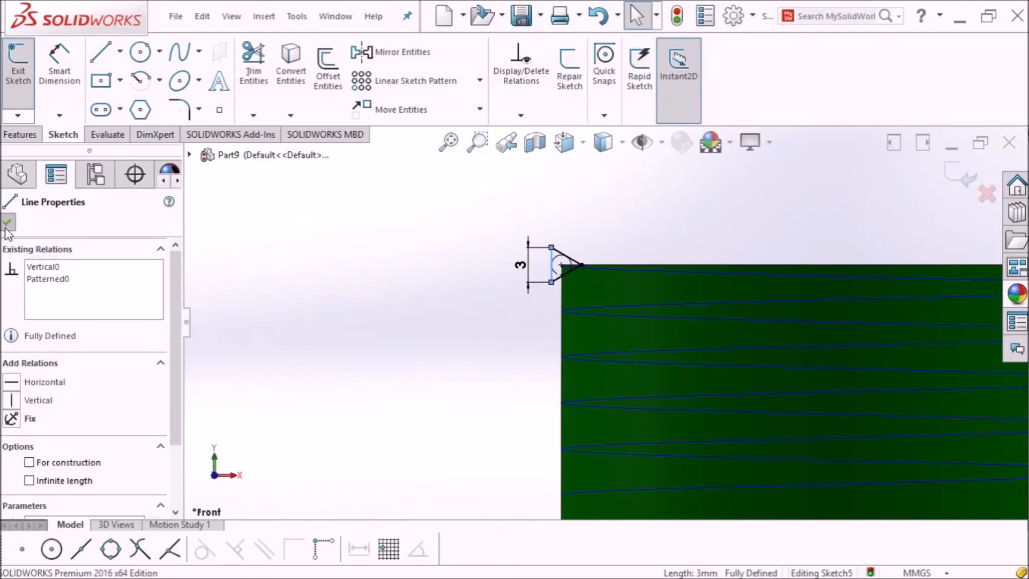
{"action": "scroll", "coordinate": [716, 222], "scroll_direction": "up", "scroll_amount": 1}
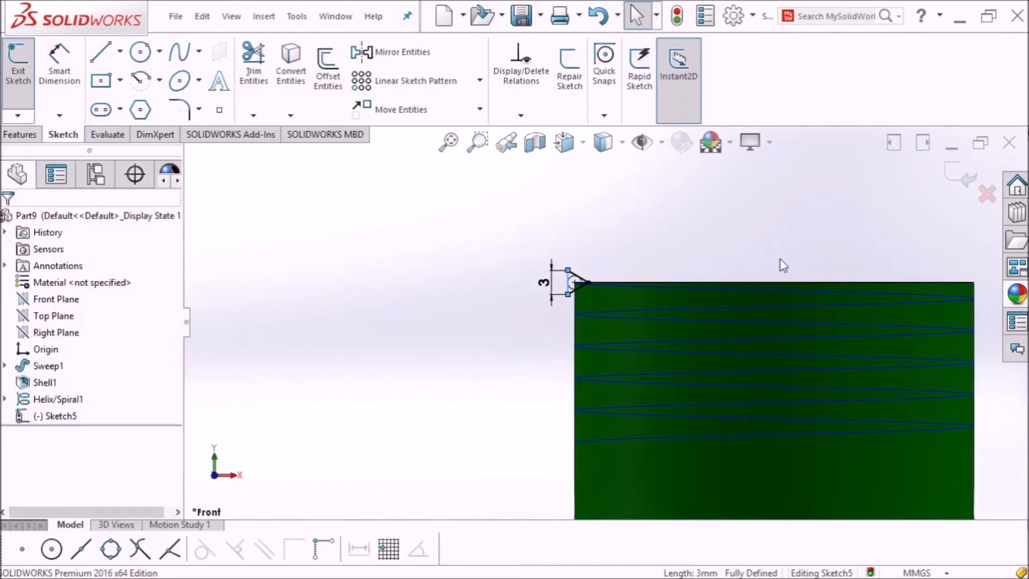
{"action": "scroll", "coordinate": [783, 264], "scroll_direction": "down", "scroll_amount": 2}
{"action": "left_click", "coordinate": [17, 70]}
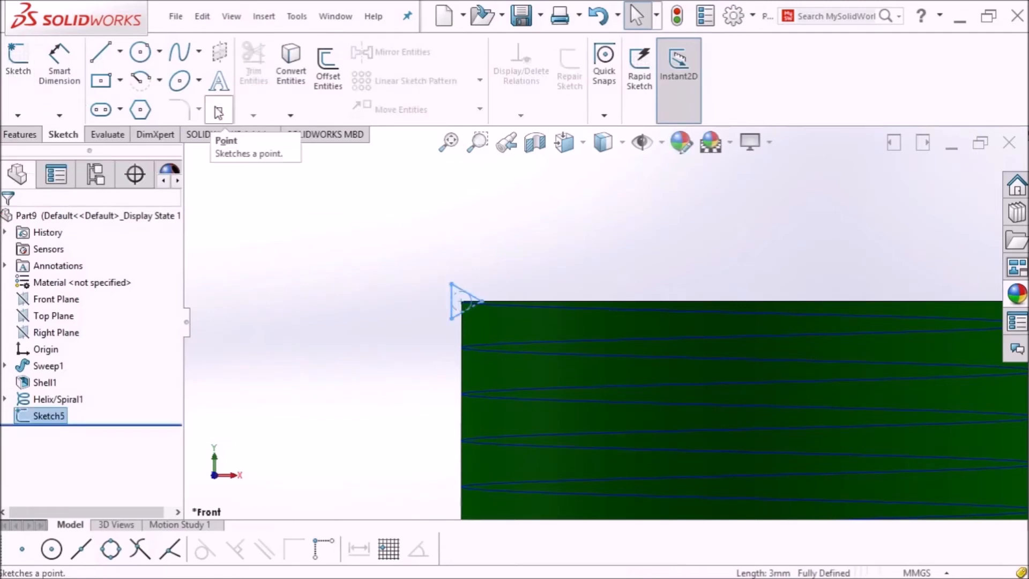
Step: Swept-cut the Sketch5 triangle along Helix/Spiral1 to cut threads into the neck
{"action": "left_click", "coordinate": [11, 136]}
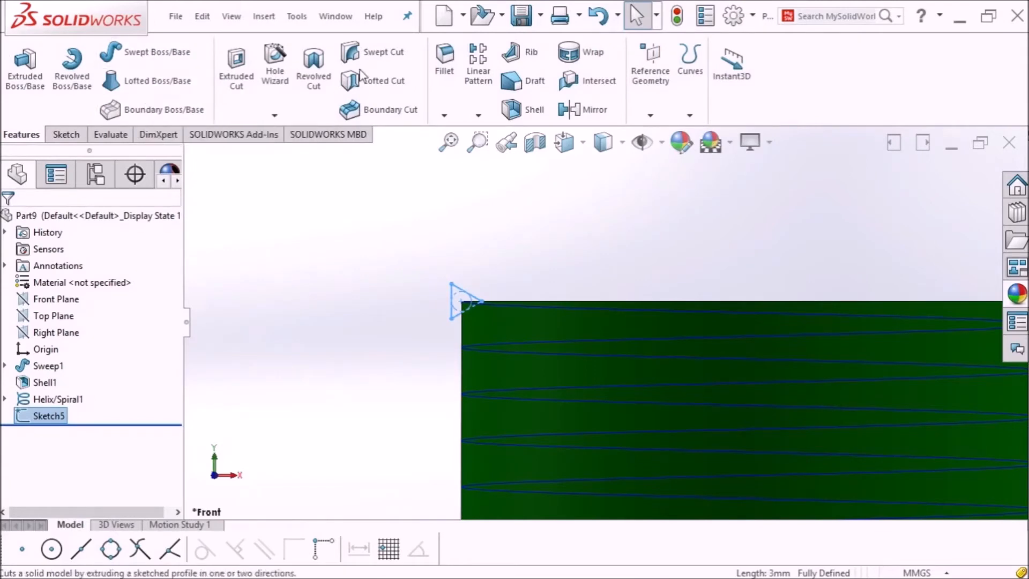
{"action": "left_click", "coordinate": [380, 51]}
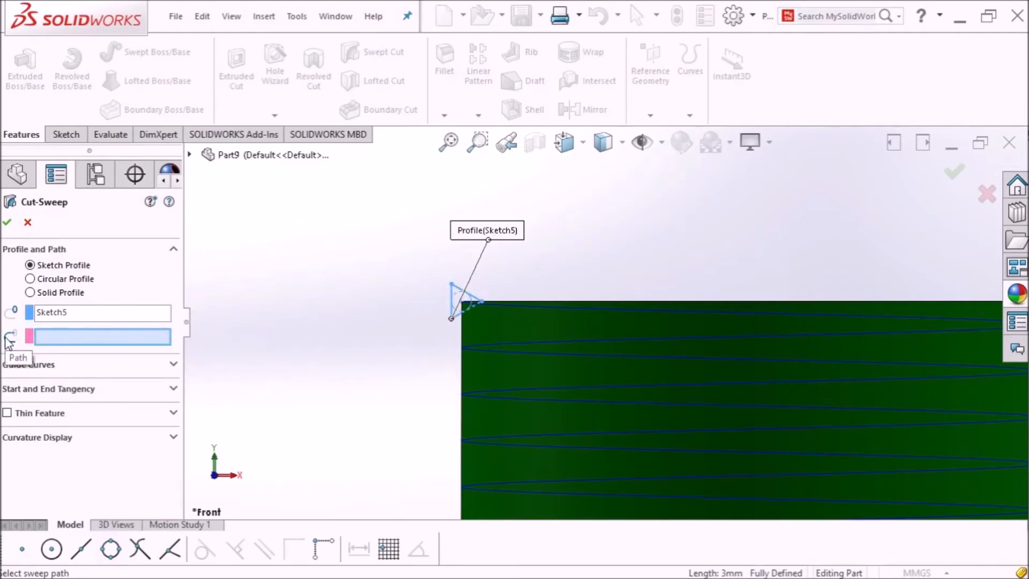
{"action": "left_click", "coordinate": [543, 306]}
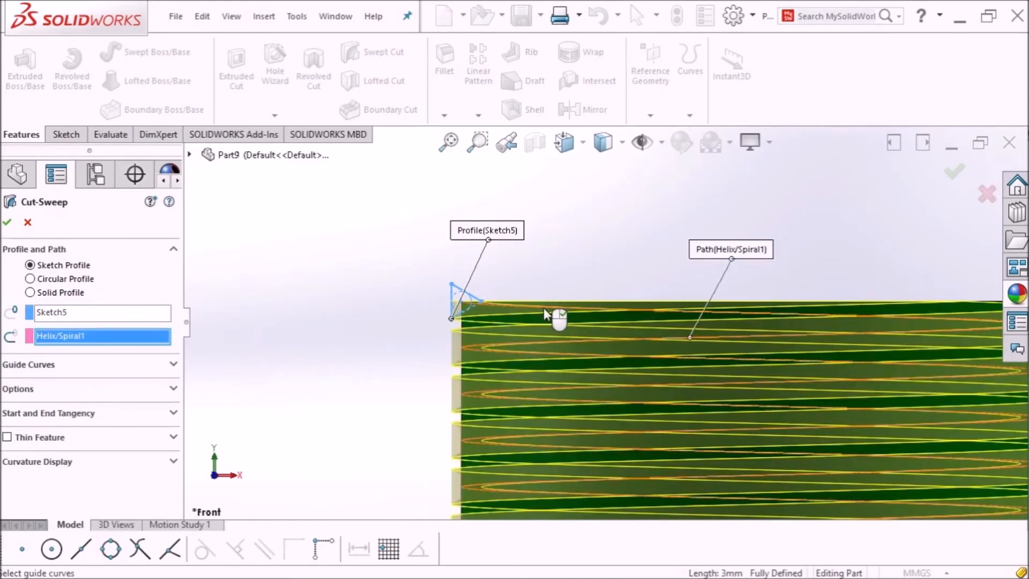
{"action": "scroll", "coordinate": [377, 226], "scroll_direction": "up", "scroll_amount": 3}
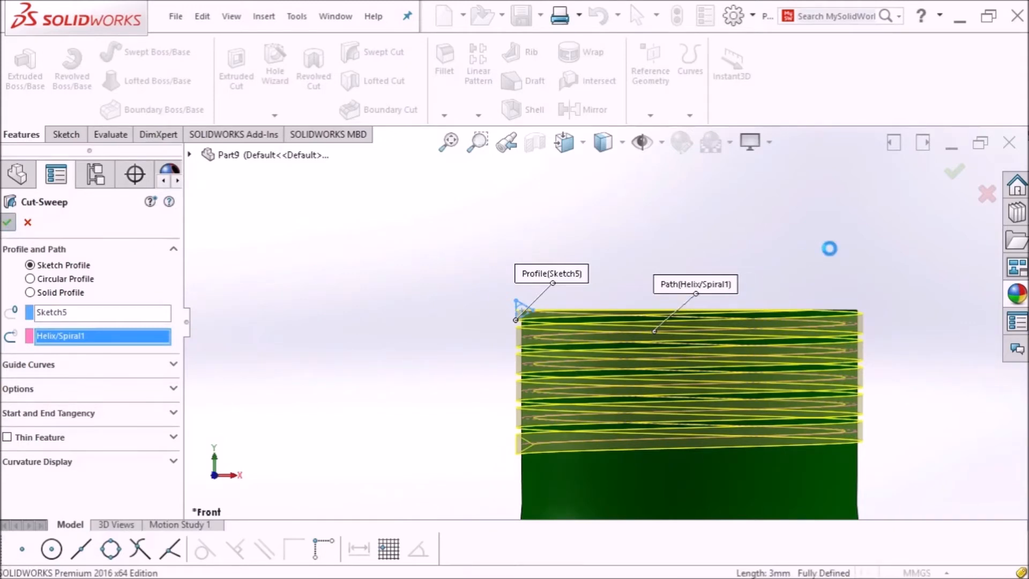
{"action": "key", "text": "Return"}
{"action": "middle_click_drag", "start_coordinate": [830, 266], "coordinate": [831, 281]}
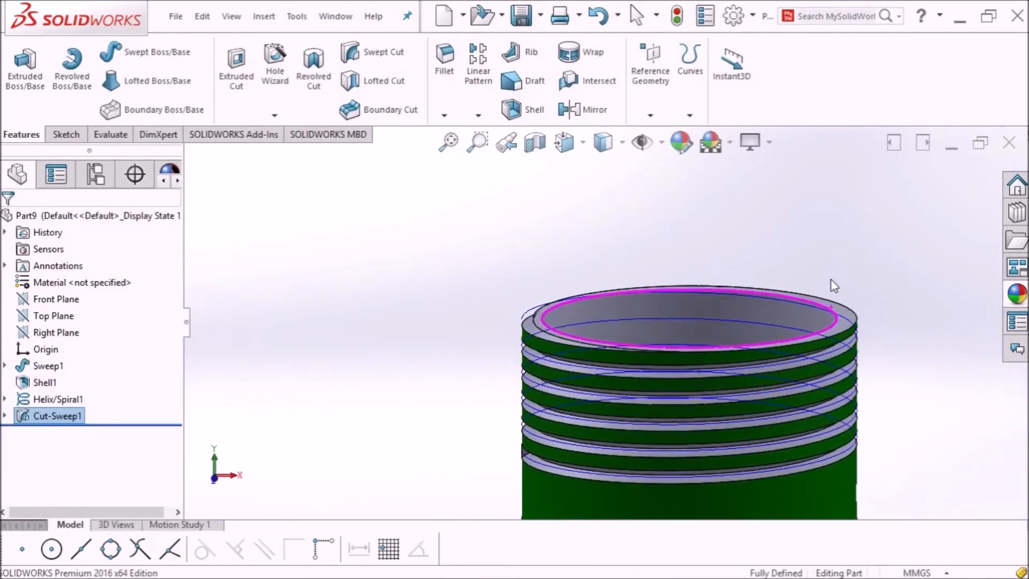
{"action": "scroll", "coordinate": [832, 281], "scroll_direction": "up", "scroll_amount": 4}
{"action": "scroll", "coordinate": [818, 313], "scroll_direction": "down", "scroll_amount": 3}
{"action": "scroll", "coordinate": [718, 306], "scroll_direction": "down", "scroll_amount": 1}
{"action": "scroll", "coordinate": [734, 289], "scroll_direction": "up", "scroll_amount": 4}
{"action": "scroll", "coordinate": [502, 359], "scroll_direction": "down", "scroll_amount": 2}
{"action": "scroll", "coordinate": [502, 359], "scroll_direction": "down", "scroll_amount": 1}
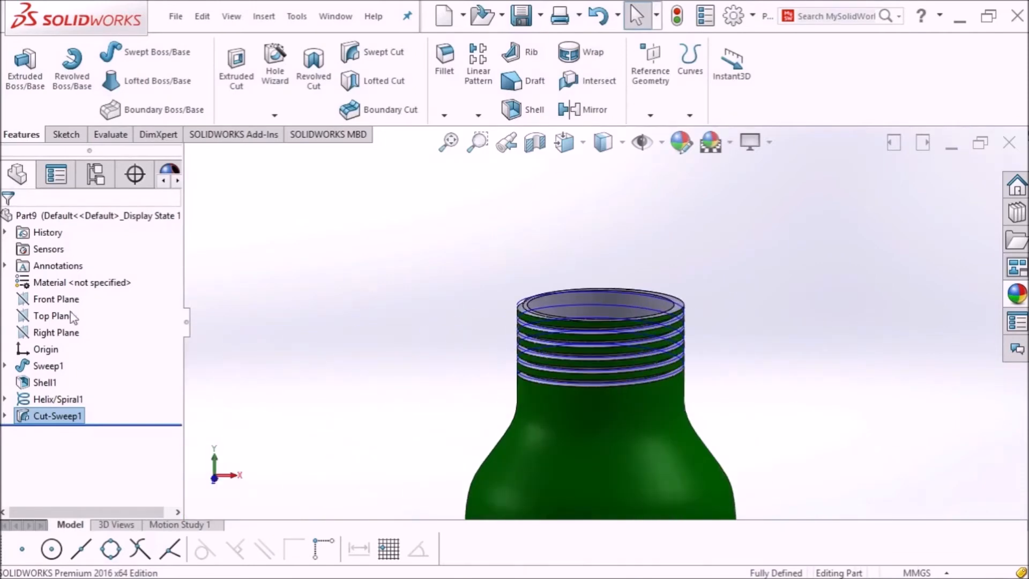
{"action": "left_click", "coordinate": [55, 399]}
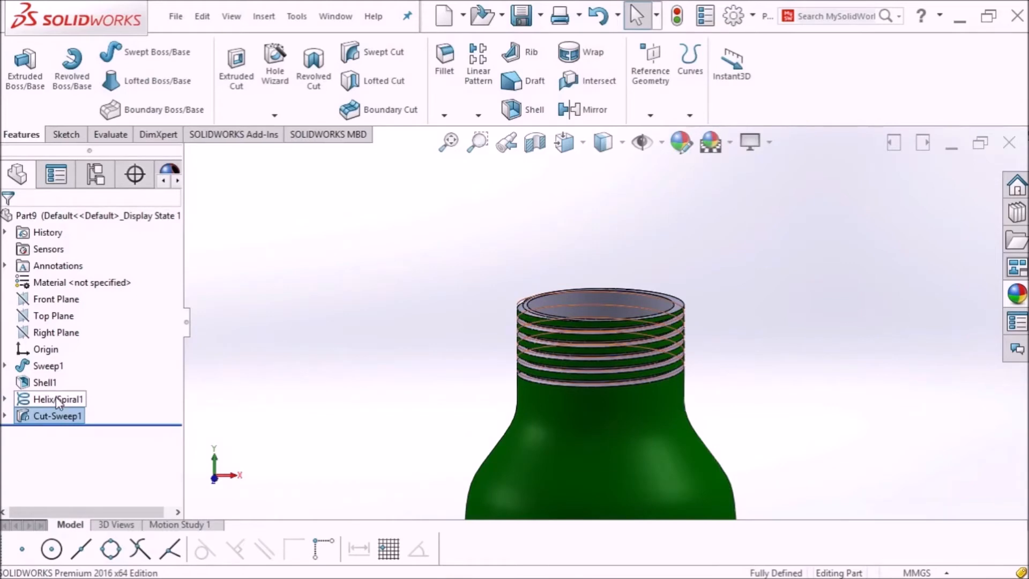
{"action": "right_click", "coordinate": [56, 398]}
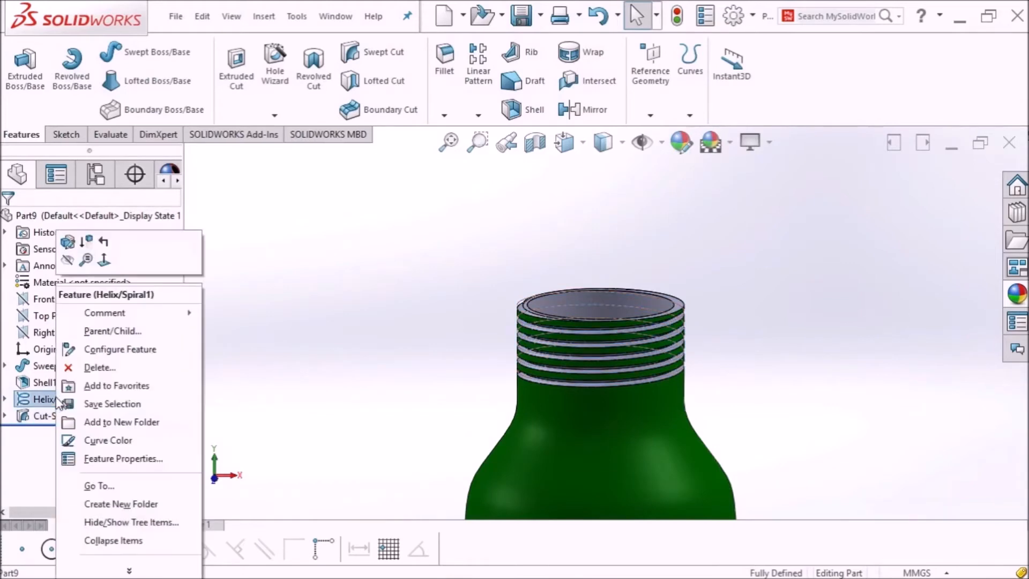
{"action": "left_click", "coordinate": [69, 261]}
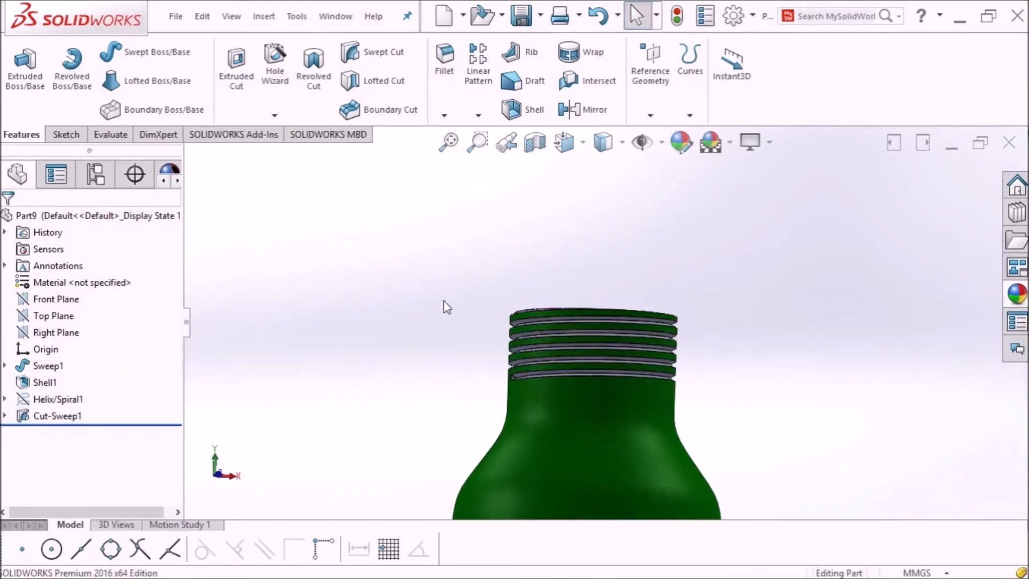
{"action": "scroll", "coordinate": [605, 360], "scroll_direction": "down", "scroll_amount": 5}
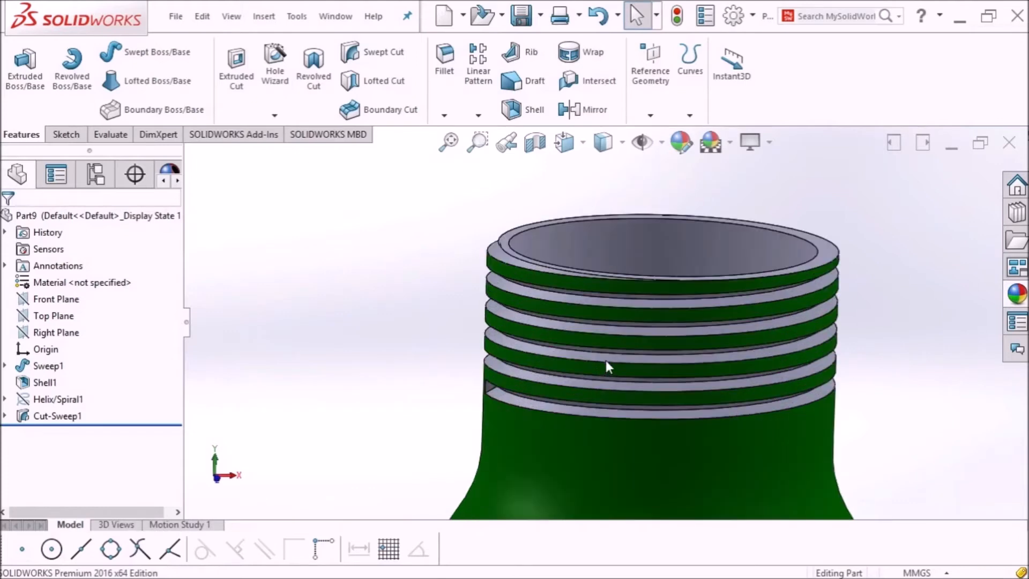
{"action": "scroll", "coordinate": [628, 317], "scroll_direction": "down", "scroll_amount": 4}
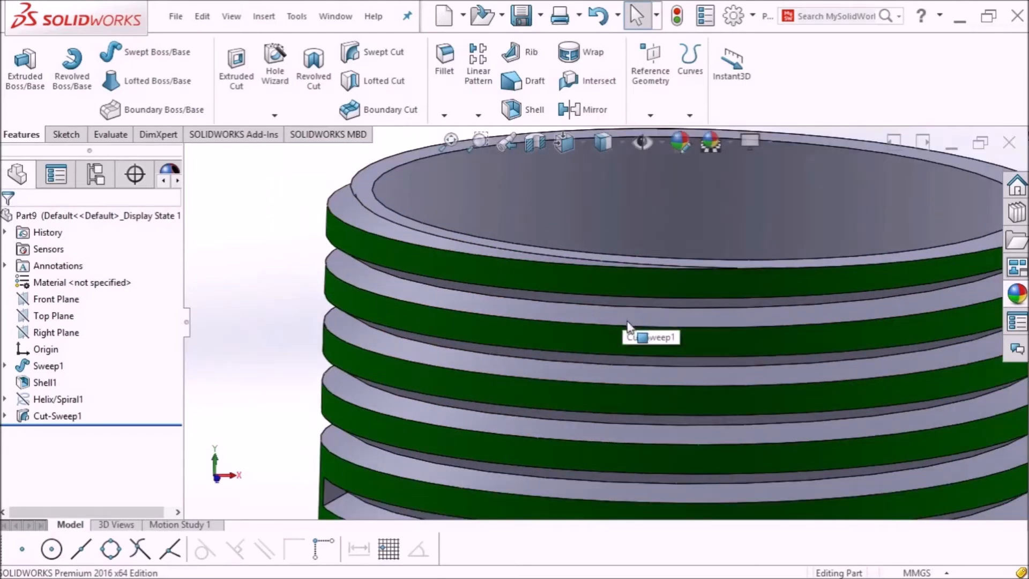
{"action": "scroll", "coordinate": [627, 321], "scroll_direction": "up", "scroll_amount": 5}
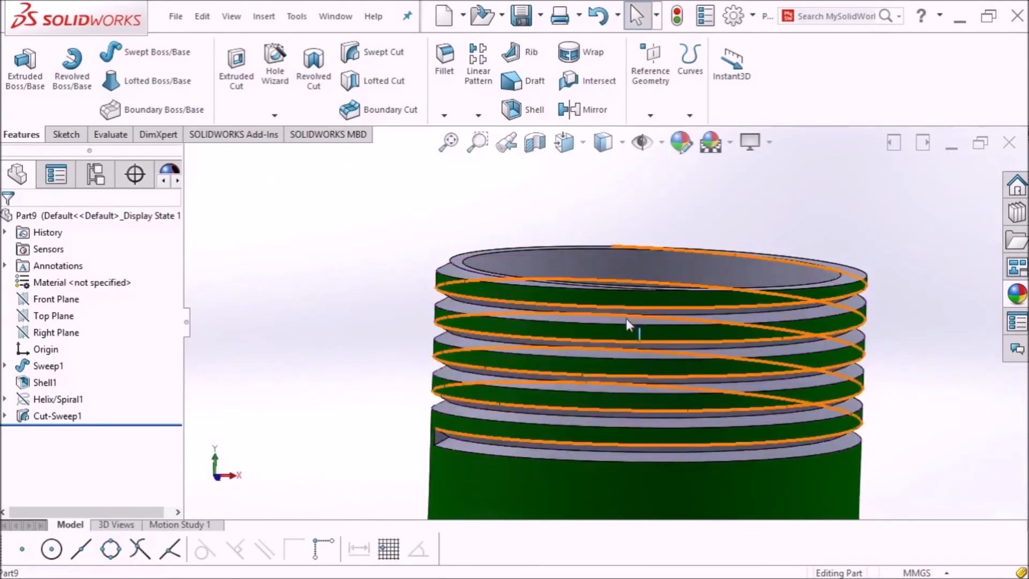
{"action": "scroll", "coordinate": [632, 351], "scroll_direction": "up", "scroll_amount": 3}
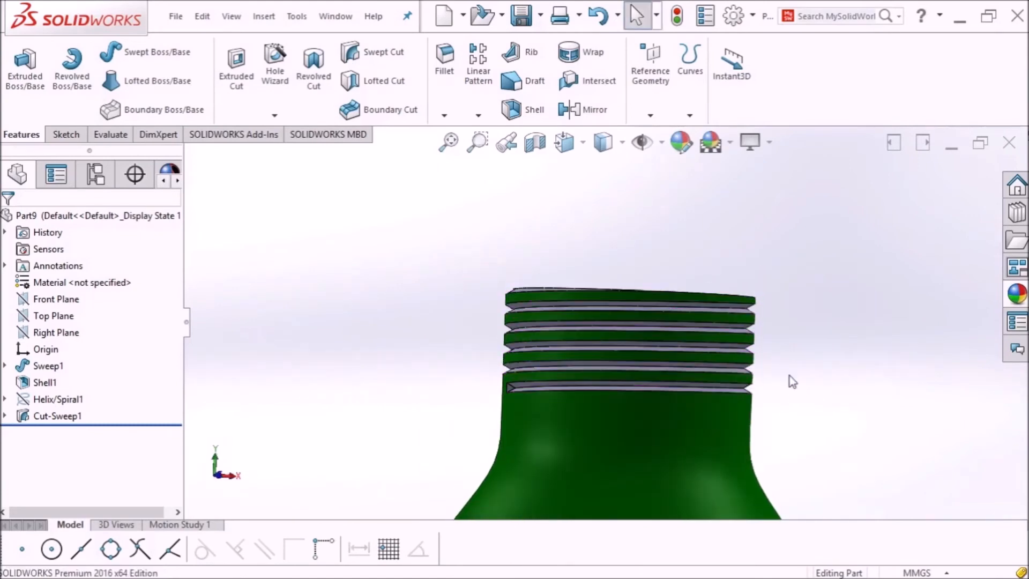
{"action": "scroll", "coordinate": [517, 396], "scroll_direction": "down", "scroll_amount": 3}
{"action": "scroll", "coordinate": [539, 391], "scroll_direction": "up", "scroll_amount": 6}
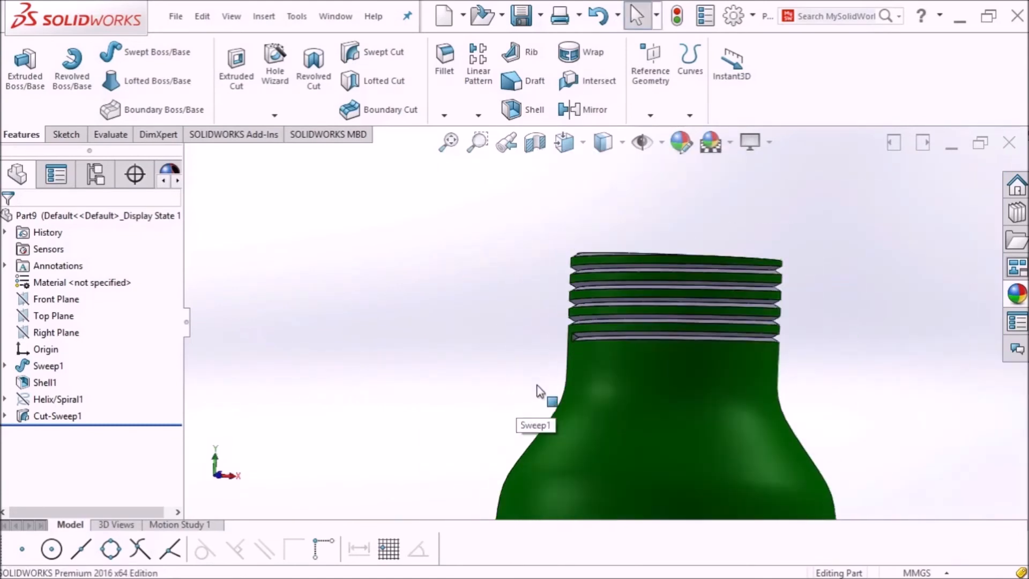
{"action": "scroll", "coordinate": [541, 397], "scroll_direction": "up", "scroll_amount": 2}
{"action": "scroll", "coordinate": [657, 404], "scroll_direction": "down", "scroll_amount": 8}
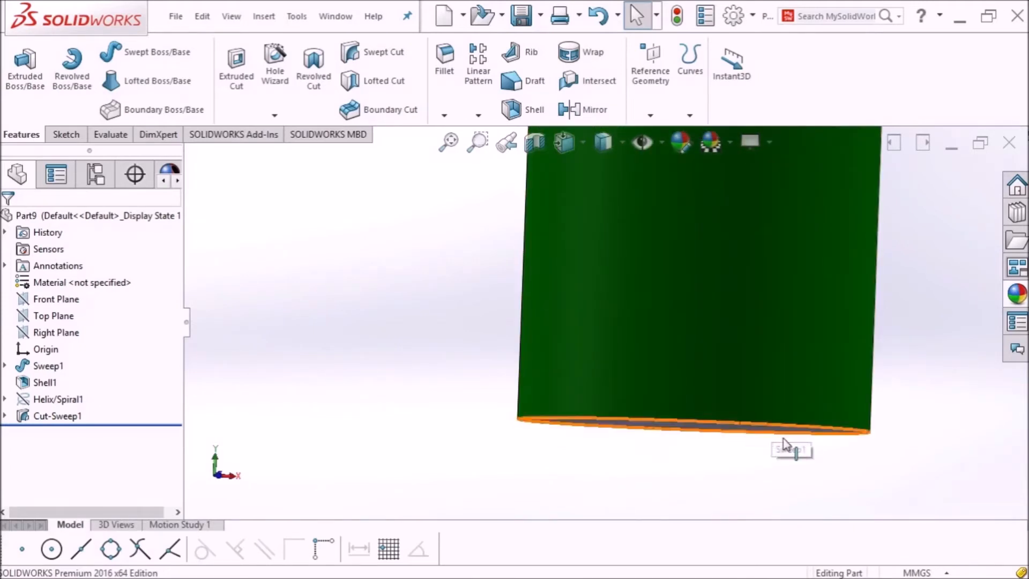
Step: Orbit to show the bottle's bottom face and start a new Fillet feature
{"action": "middle_click_drag", "start_coordinate": [945, 428], "coordinate": [941, 378]}
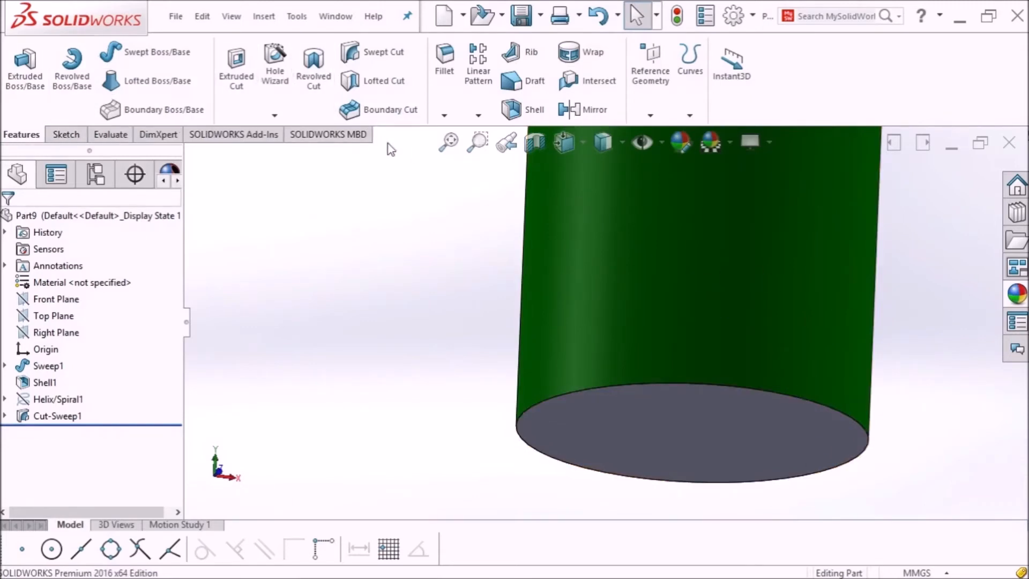
{"action": "left_click", "coordinate": [443, 86]}
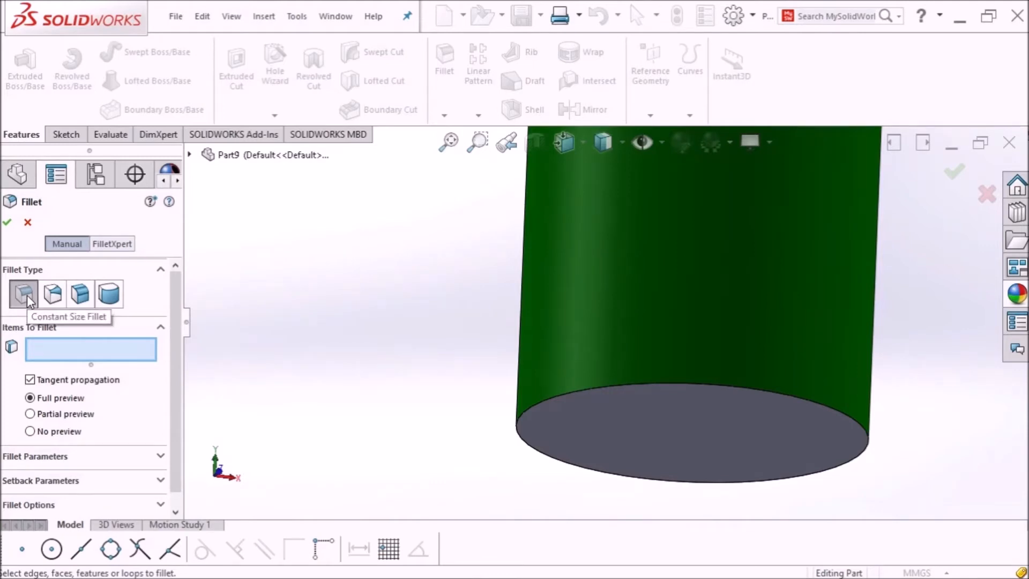
Step: Round the bottle's bottom circular edge with a 5 mm radius fillet and accept it
{"action": "left_click", "coordinate": [851, 417]}
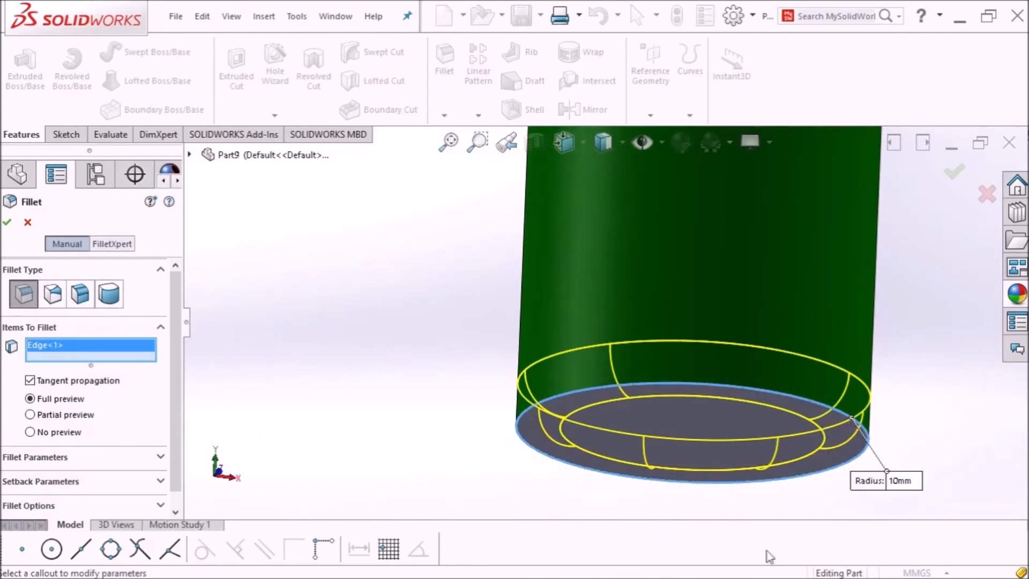
{"action": "left_click", "coordinate": [899, 481]}
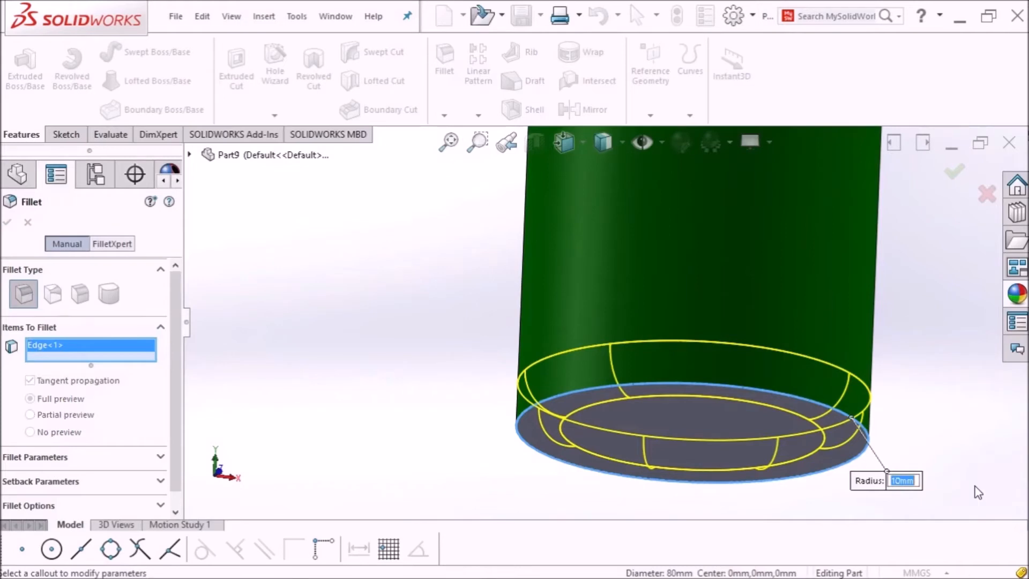
{"action": "type", "text": "5"}
{"action": "key", "text": "Return"}
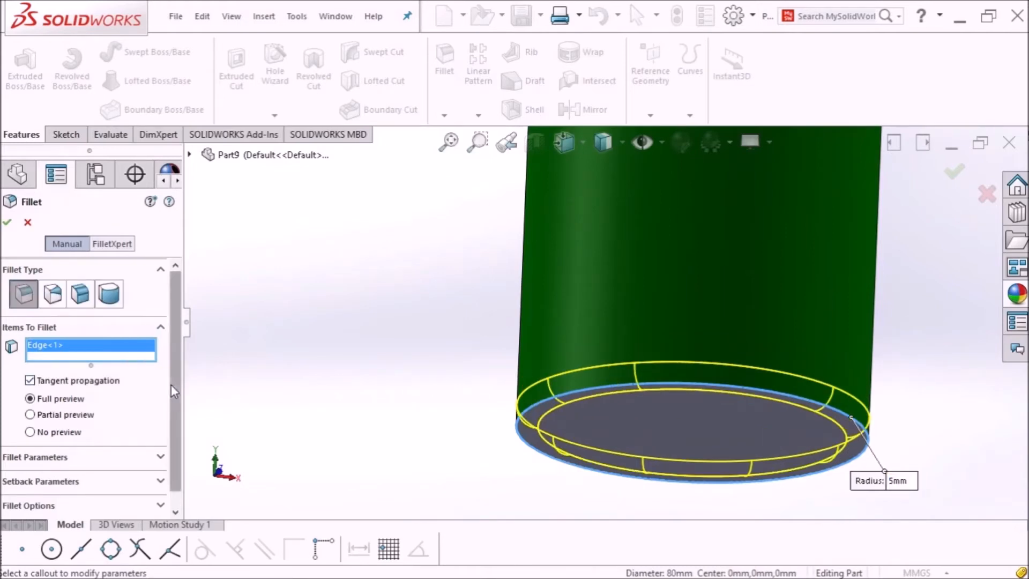
{"action": "scroll", "coordinate": [171, 384], "scroll_direction": "down", "scroll_amount": 1}
{"action": "left_click", "coordinate": [7, 222]}
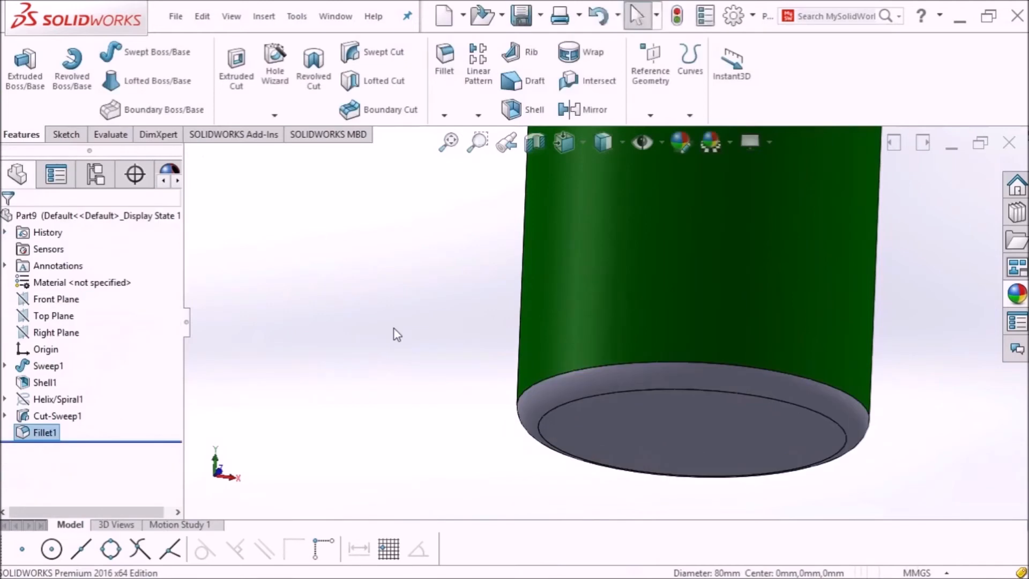
{"action": "scroll", "coordinate": [399, 332], "scroll_direction": "up", "scroll_amount": 8}
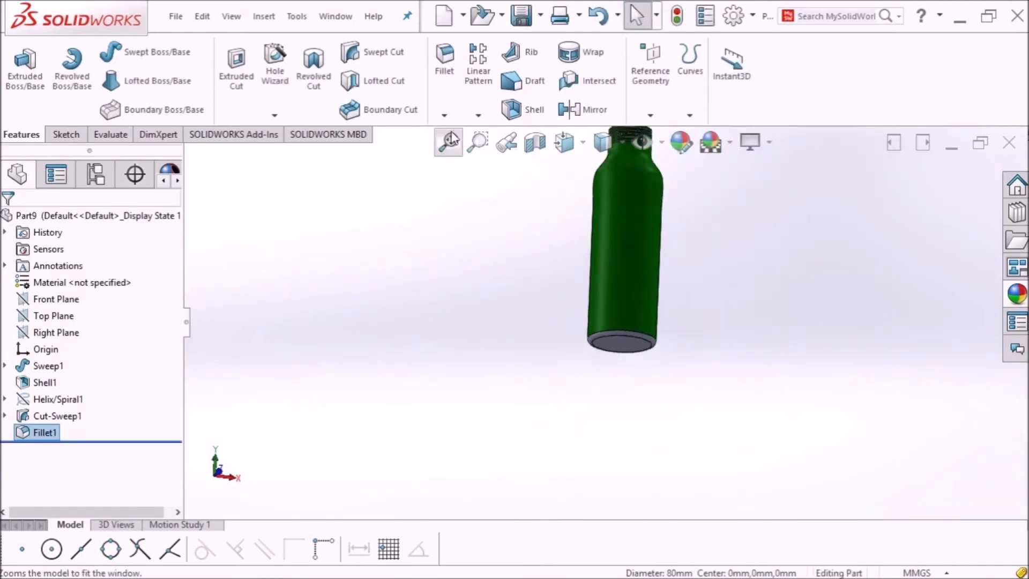
{"action": "key", "text": "f"}
{"action": "middle_click_drag", "start_coordinate": [532, 186], "coordinate": [574, 298]}
{"action": "scroll", "coordinate": [564, 263], "scroll_direction": "up", "scroll_amount": 2}
{"action": "scroll", "coordinate": [563, 262], "scroll_direction": "down", "scroll_amount": 3}
{"action": "scroll", "coordinate": [566, 261], "scroll_direction": "up", "scroll_amount": 3}
{"action": "scroll", "coordinate": [727, 352], "scroll_direction": "down", "scroll_amount": 1}
{"action": "middle_click_drag", "start_coordinate": [698, 329], "coordinate": [568, 428]}
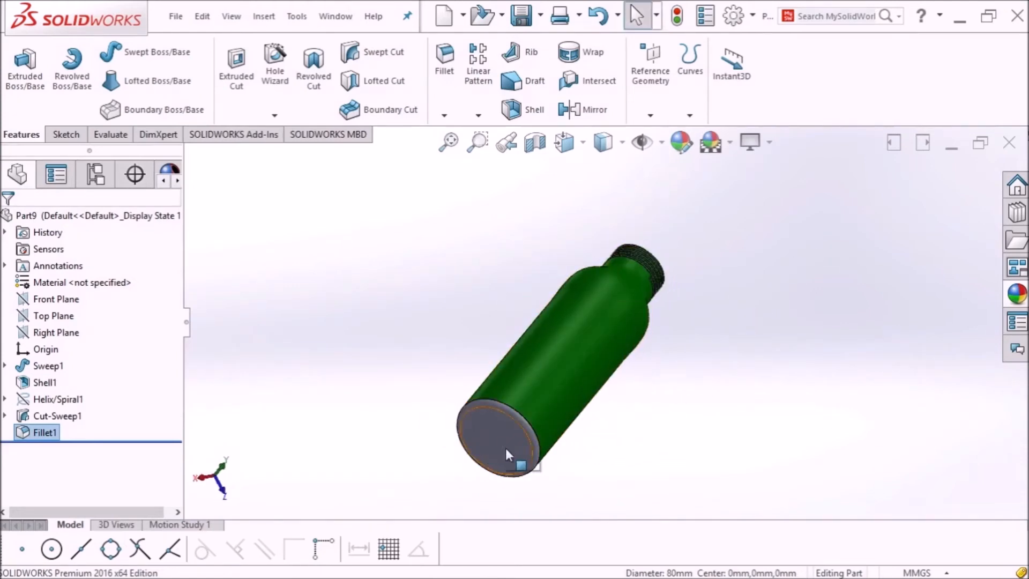
{"action": "middle_click_drag", "start_coordinate": [730, 363], "coordinate": [639, 438]}
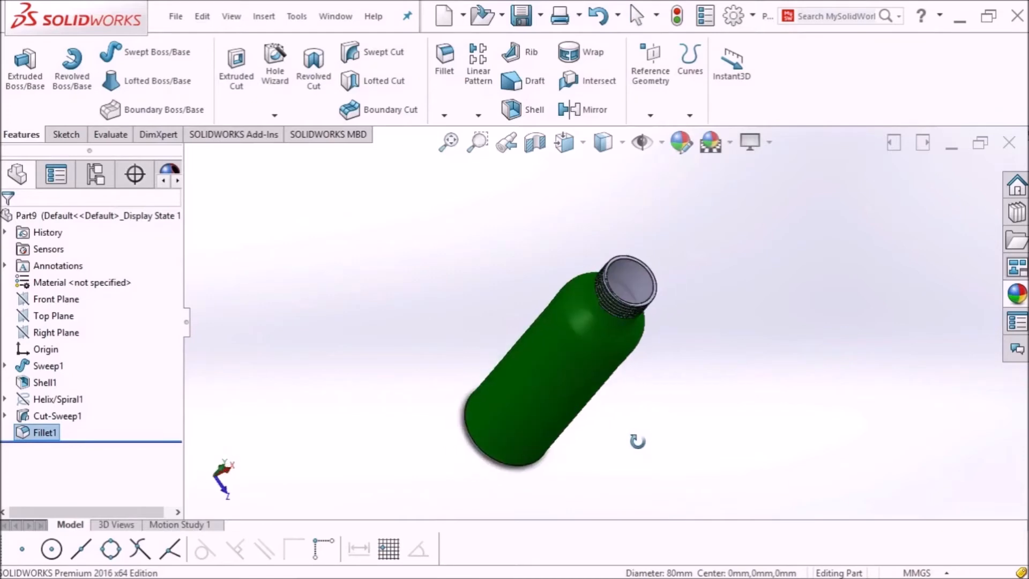
{"action": "middle_click_drag", "start_coordinate": [643, 384], "coordinate": [554, 409]}
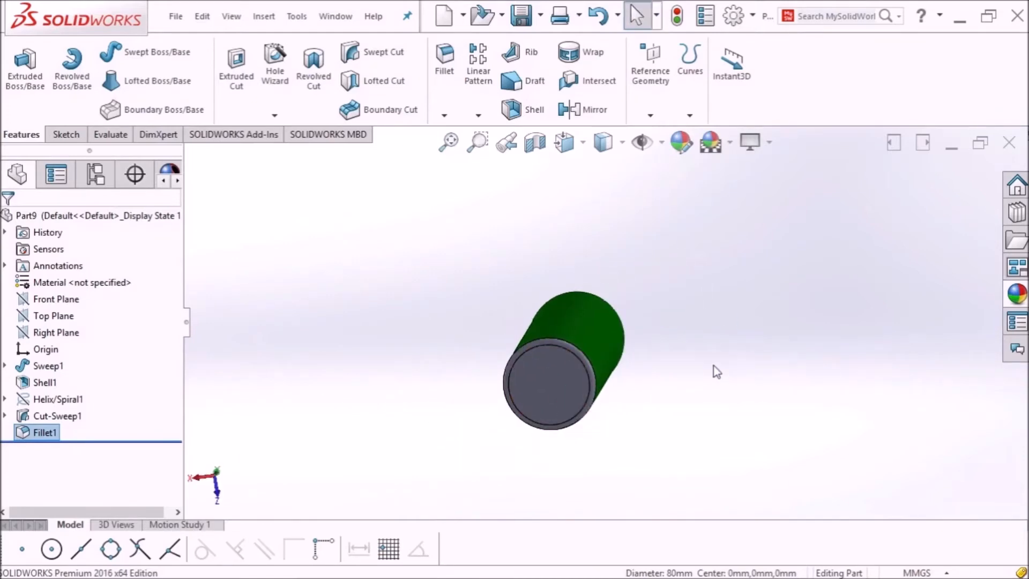
{"action": "middle_click_drag", "start_coordinate": [716, 371], "coordinate": [694, 405]}
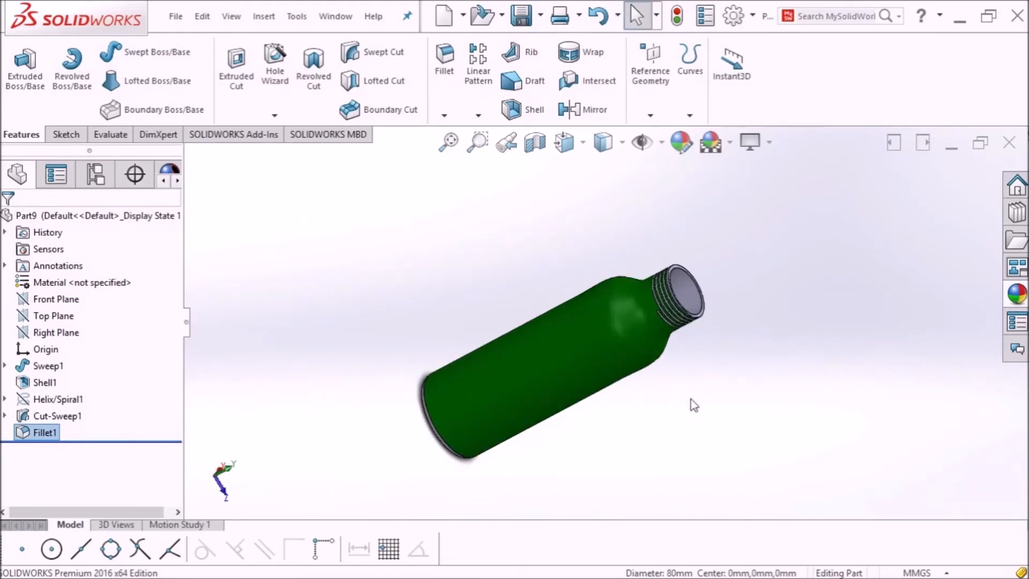
{"action": "middle_click_drag", "start_coordinate": [718, 396], "coordinate": [780, 348]}
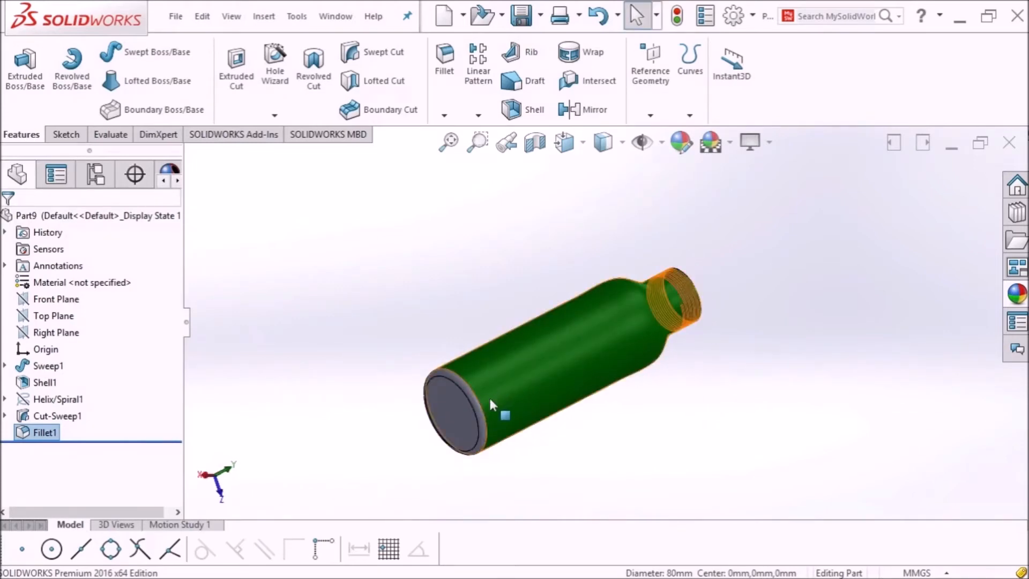
{"action": "middle_click_drag", "start_coordinate": [844, 344], "coordinate": [784, 380]}
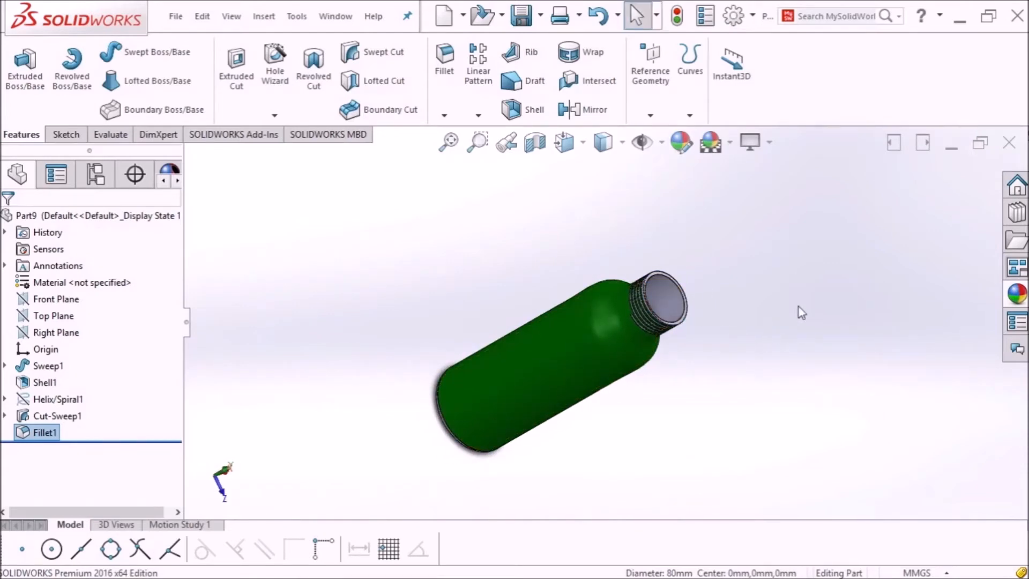
Step: Delete Helix/Spiral1, Cut-Sweep1 and Fillet1 from the feature tree
{"action": "left_click", "coordinate": [69, 400]}
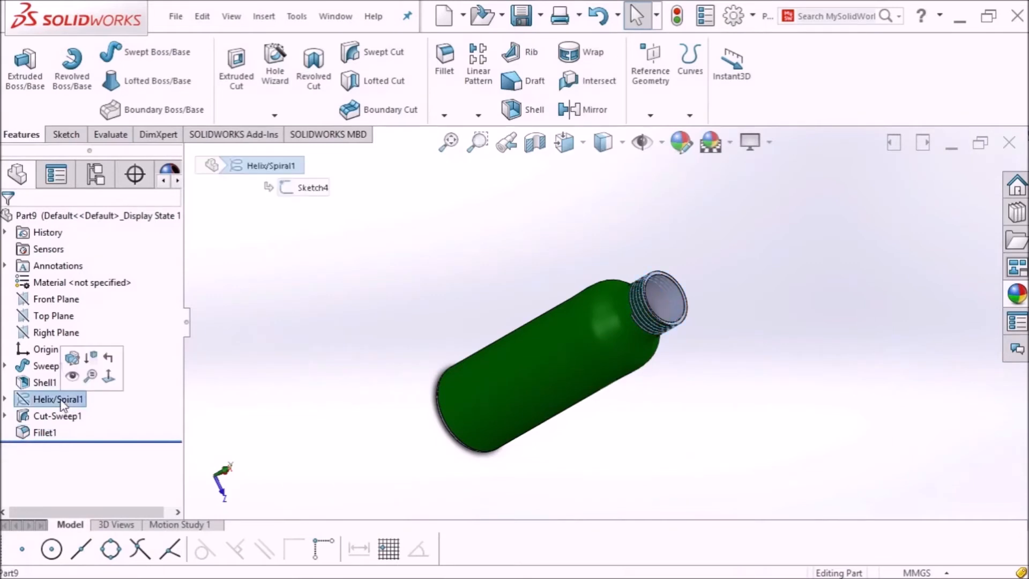
{"action": "left_click", "coordinate": [42, 432], "text": "shift"}
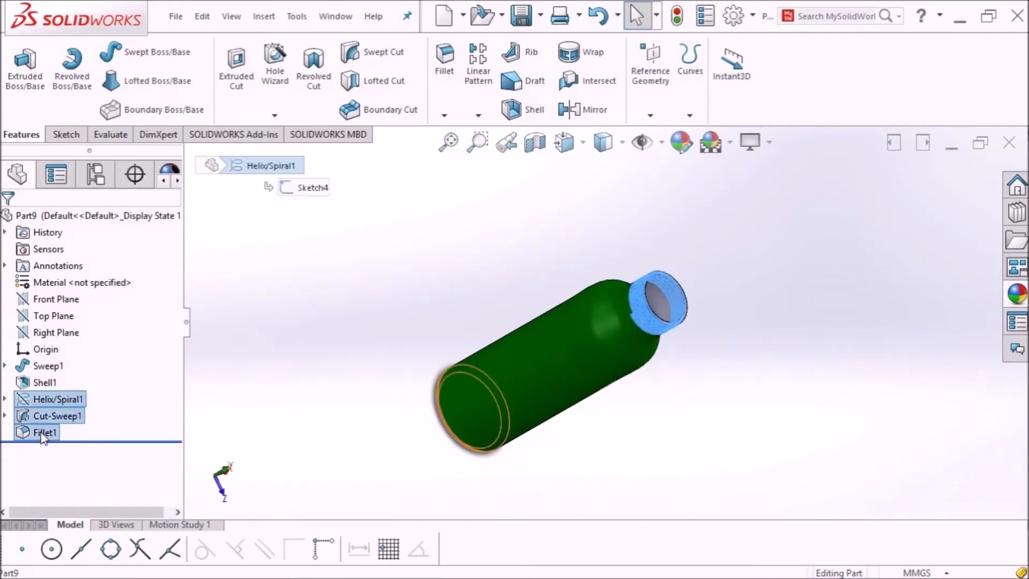
{"action": "key", "text": "Delete"}
{"action": "left_click", "coordinate": [597, 204]}
{"action": "left_click", "coordinate": [597, 203]}
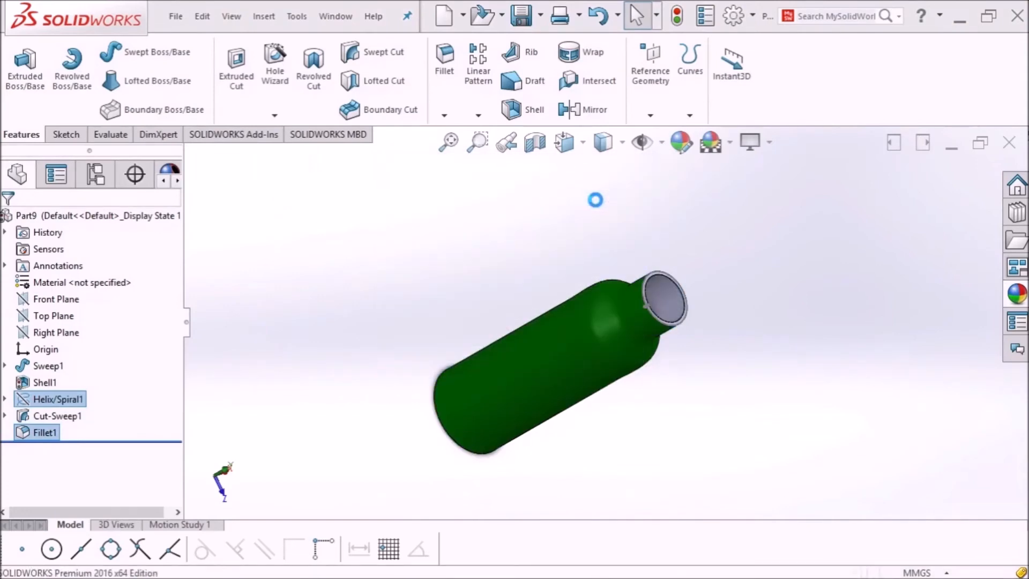
Step: Delete Shell1 together with Sketch4 and Sketch5
{"action": "left_click", "coordinate": [32, 387]}
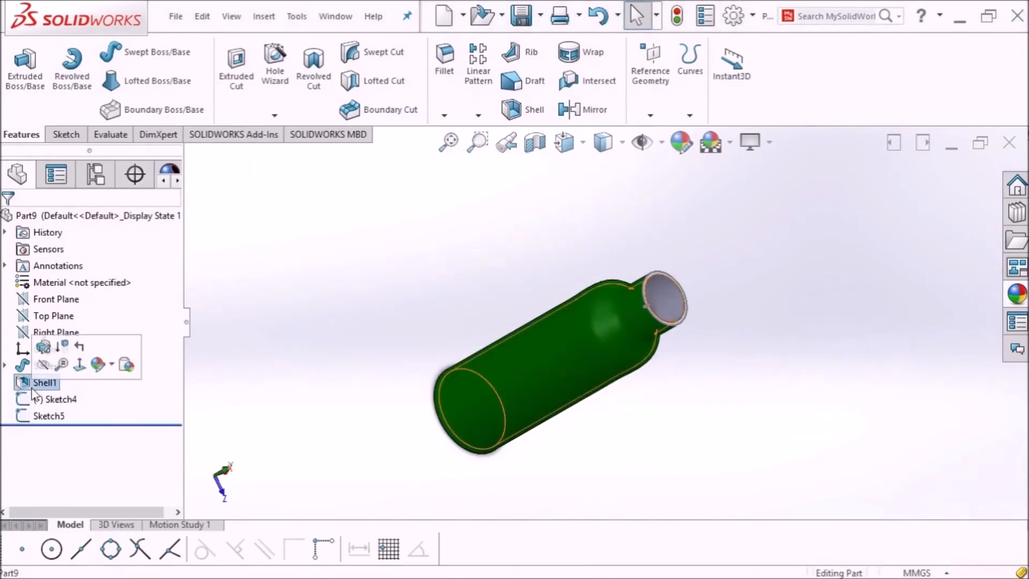
{"action": "left_click", "coordinate": [58, 417], "text": "shift"}
{"action": "key", "text": "Delete"}
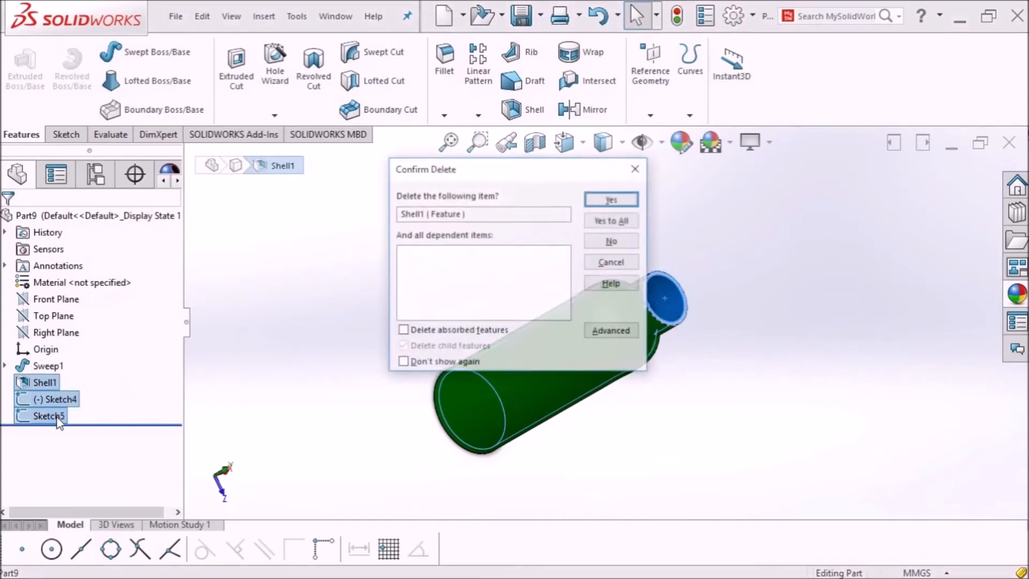
{"action": "left_click", "coordinate": [613, 199]}
{"action": "left_click", "coordinate": [613, 198]}
{"action": "left_click", "coordinate": [610, 198]}
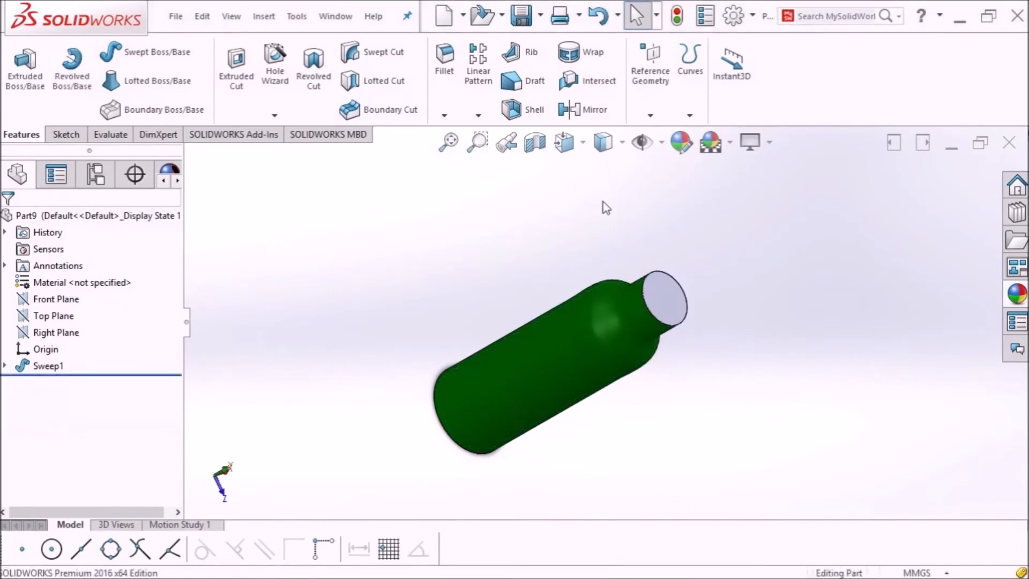
Step: Delete the Sweep1 feature while keeping its sketches
{"action": "left_click", "coordinate": [4, 365]}
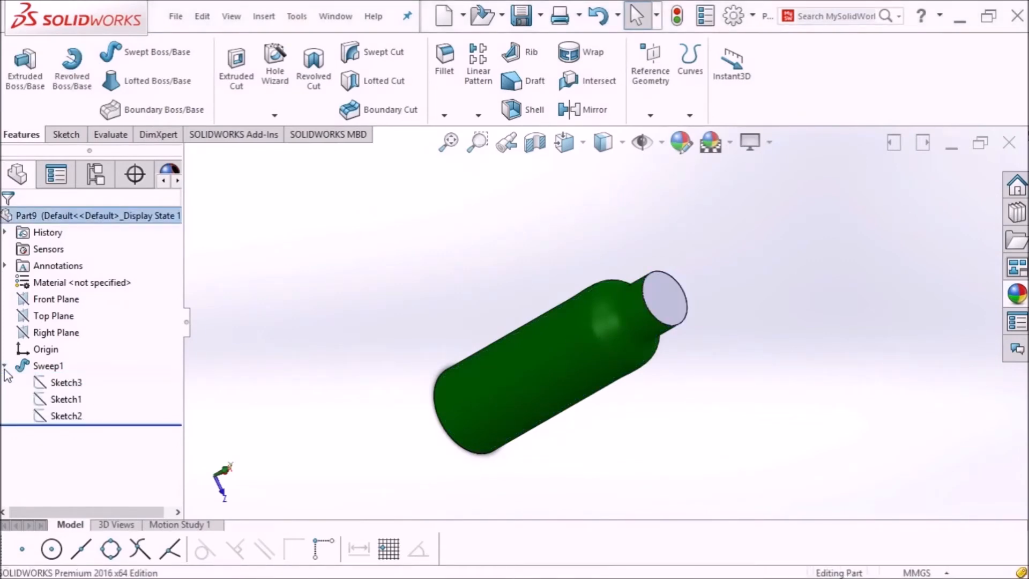
{"action": "left_click", "coordinate": [48, 366]}
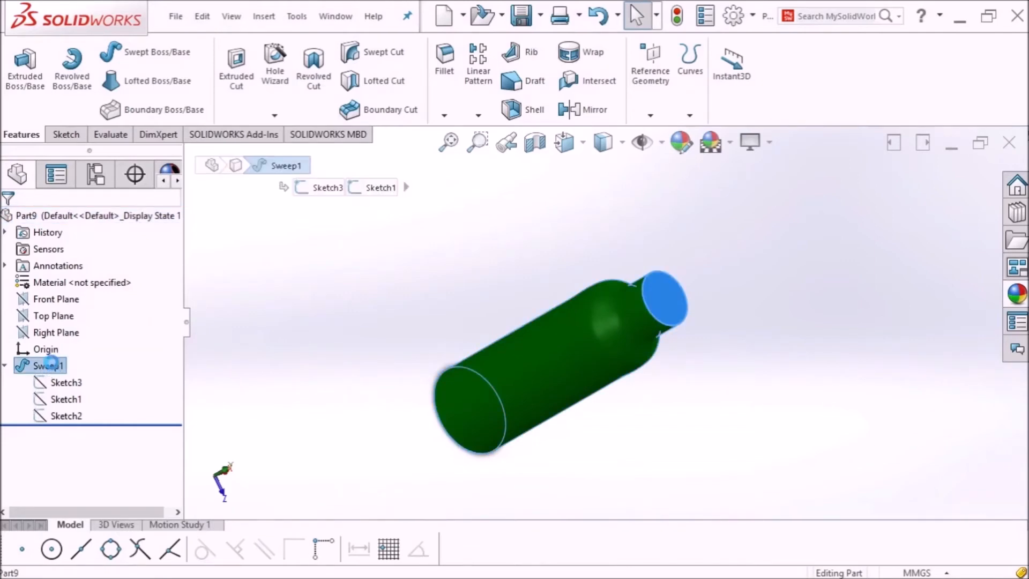
{"action": "key", "text": "Delete"}
{"action": "left_click", "coordinate": [612, 199]}
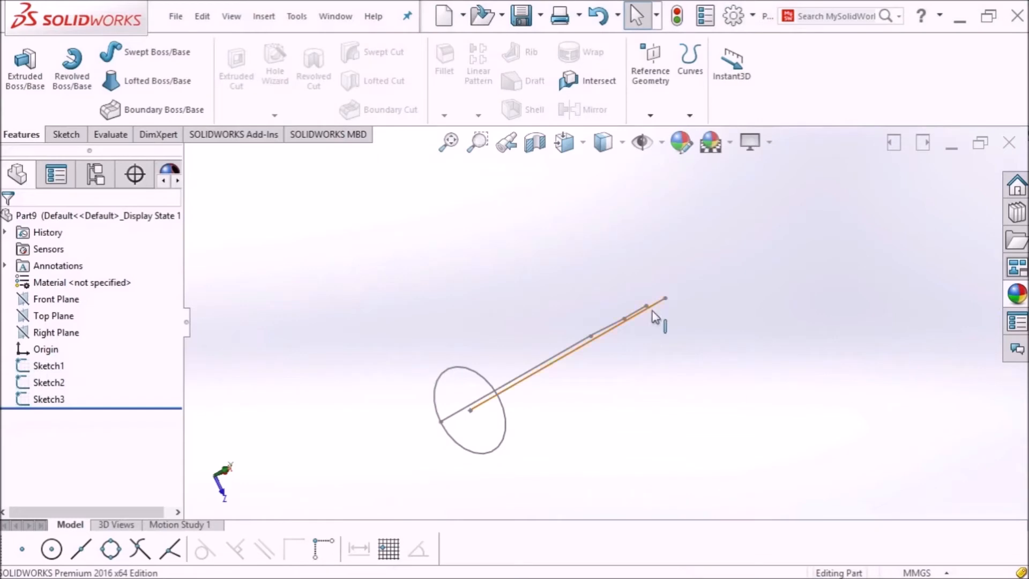
Step: Delete the base ellipse sketch Sketch3
{"action": "mouse_move", "coordinate": [652, 310]}
{"action": "middle_mouse_down"}
{"action": "mouse_move", "coordinate": [654, 274]}
{"action": "mouse_move", "coordinate": [592, 259]}
{"action": "middle_mouse_up"}
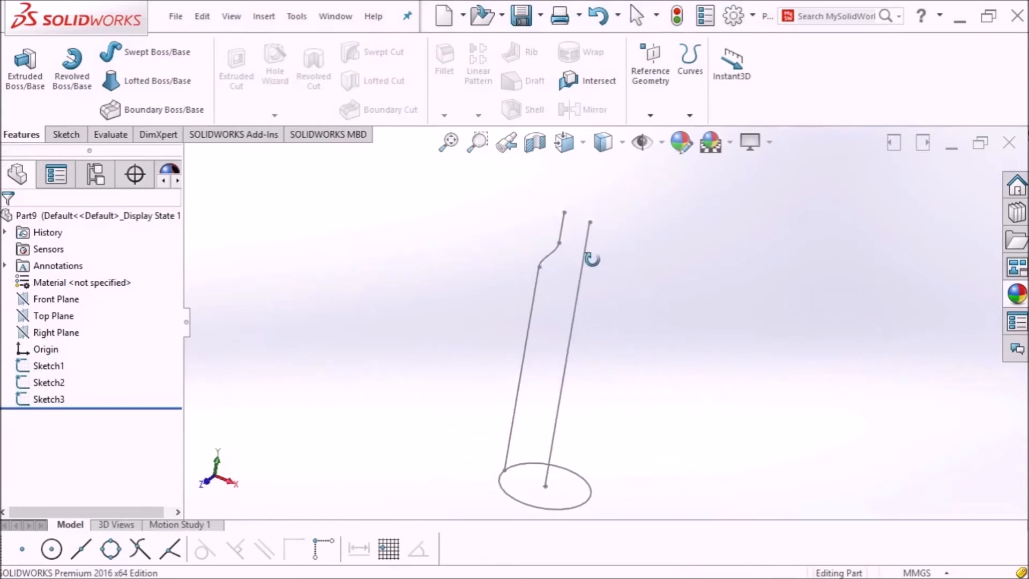
{"action": "left_click", "coordinate": [49, 399]}
{"action": "key", "text": "Delete"}
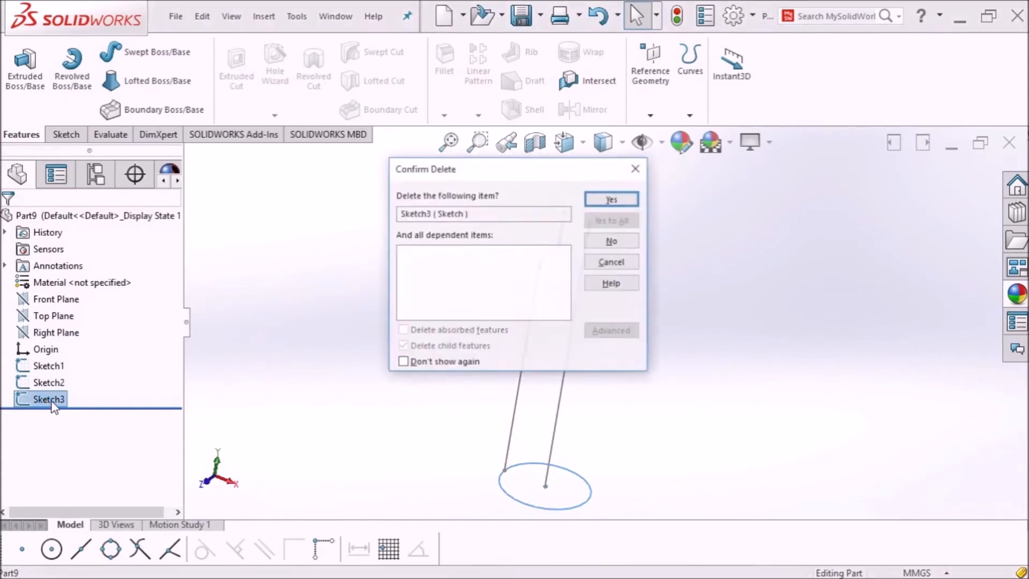
{"action": "left_click", "coordinate": [621, 194]}
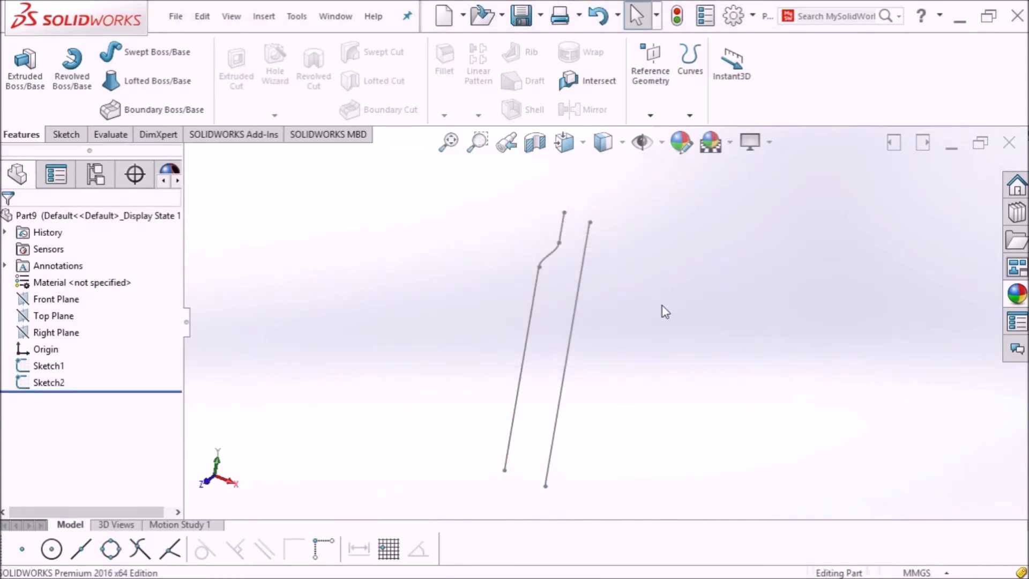
{"action": "scroll", "coordinate": [658, 348], "scroll_direction": "up", "scroll_amount": 2}
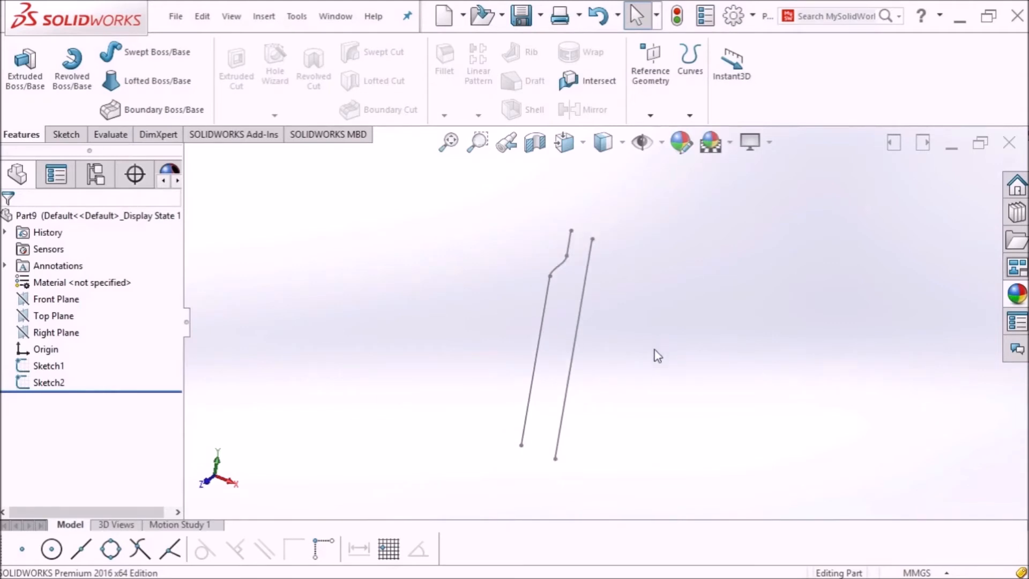
{"action": "scroll", "coordinate": [625, 288], "scroll_direction": "down", "scroll_amount": 3}
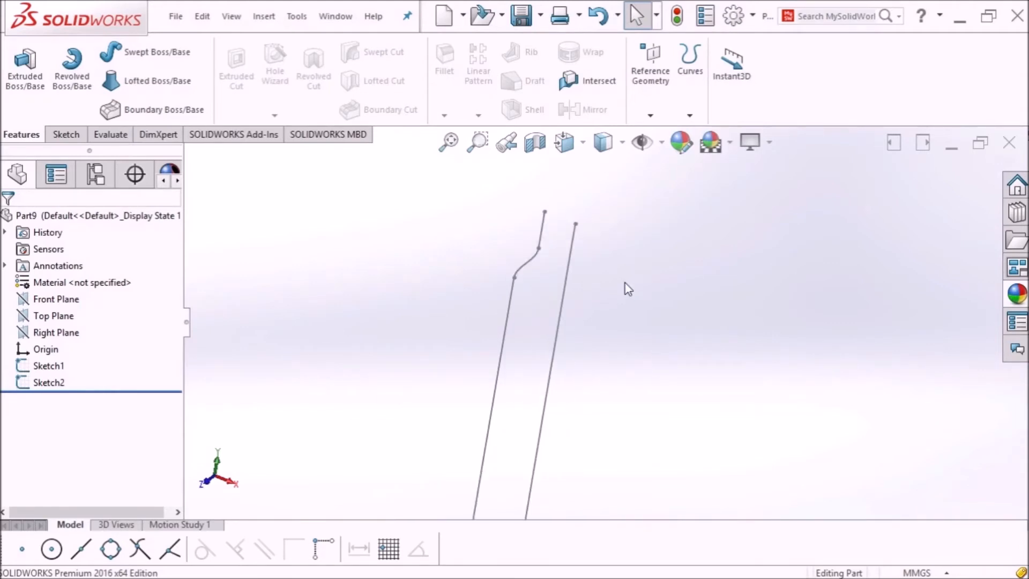
{"action": "scroll", "coordinate": [621, 282], "scroll_direction": "up", "scroll_amount": 3}
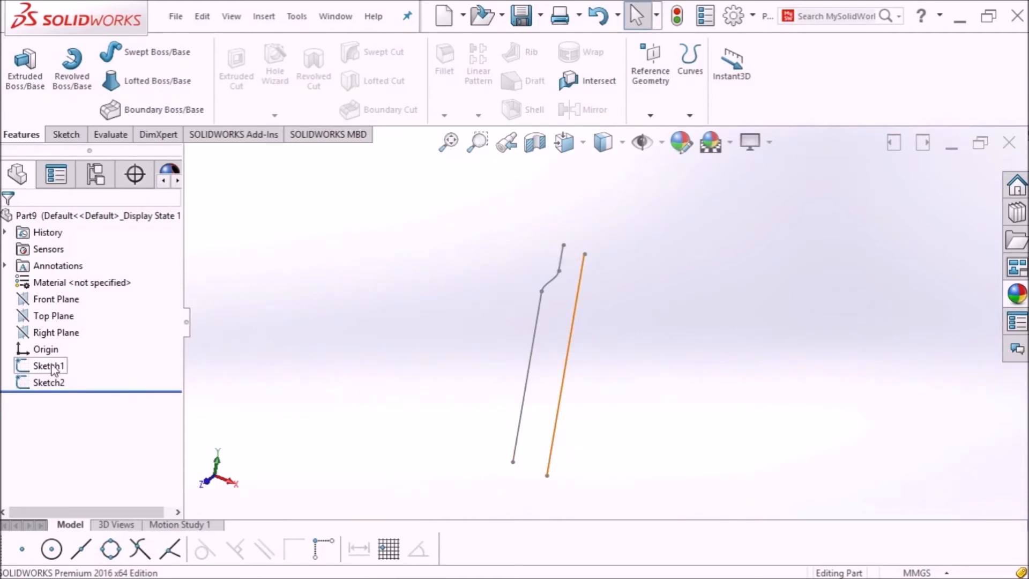
Step: Edit Sketch2 and view it Normal To the sketch plane
{"action": "left_click", "coordinate": [54, 370]}
{"action": "left_click", "coordinate": [47, 381]}
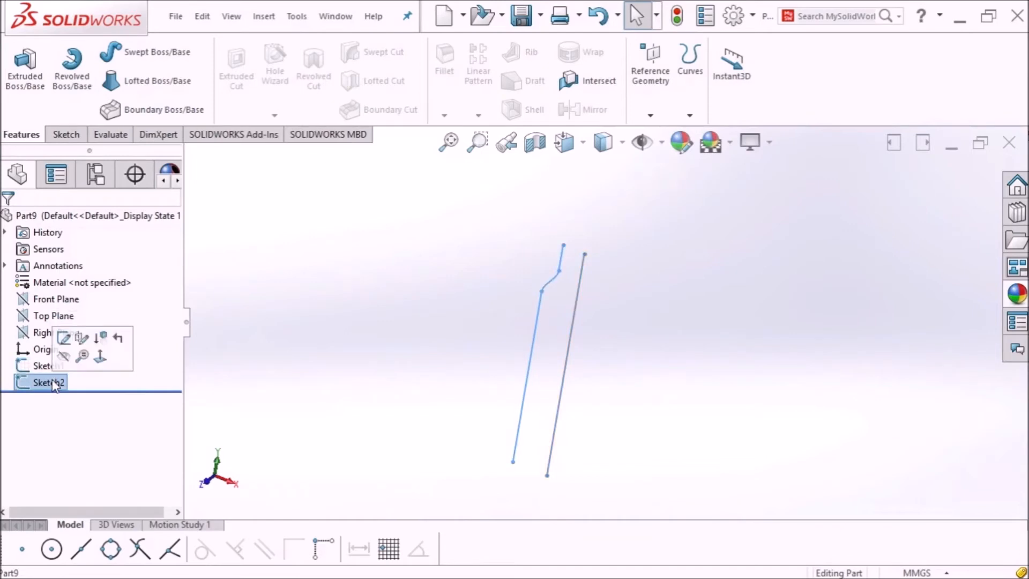
{"action": "left_click", "coordinate": [65, 339]}
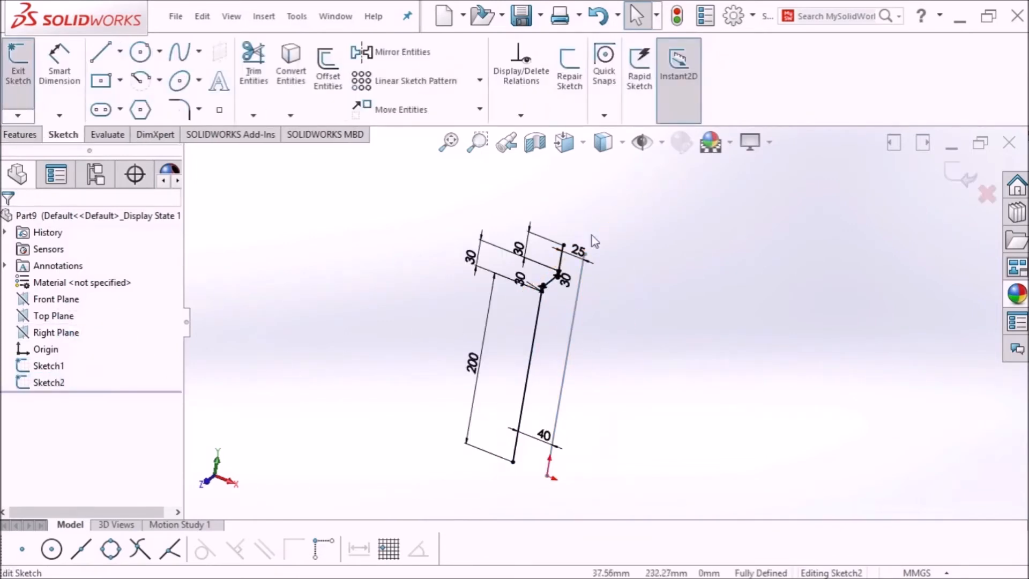
{"action": "left_click", "coordinate": [578, 151]}
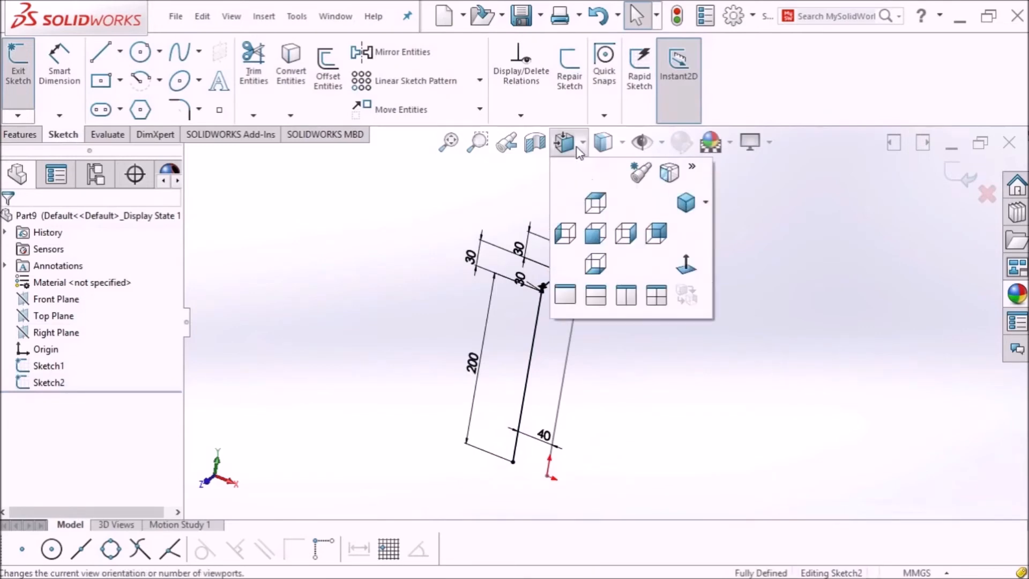
{"action": "left_click", "coordinate": [696, 268]}
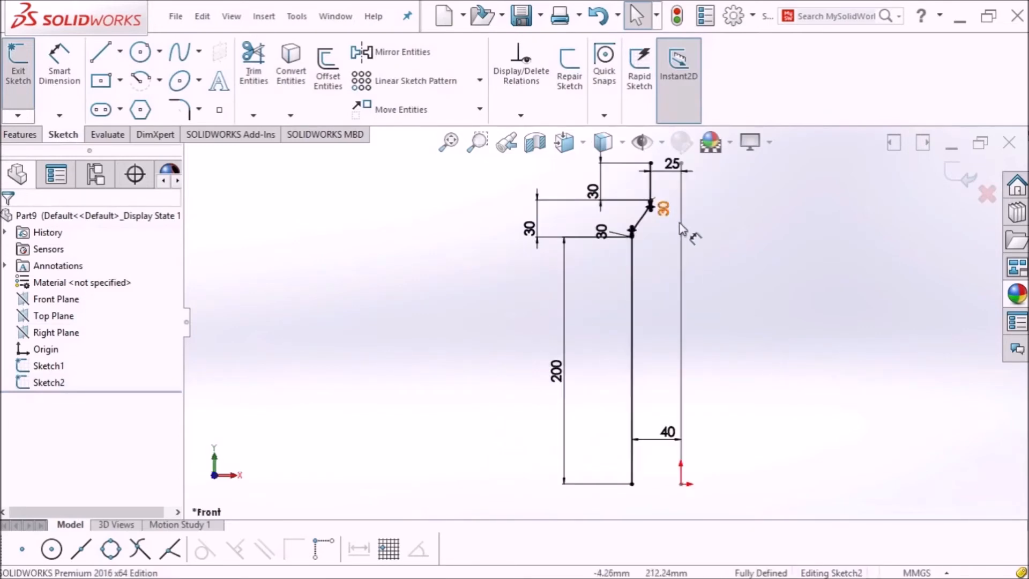
{"action": "scroll", "coordinate": [682, 225], "scroll_direction": "up", "scroll_amount": 1}
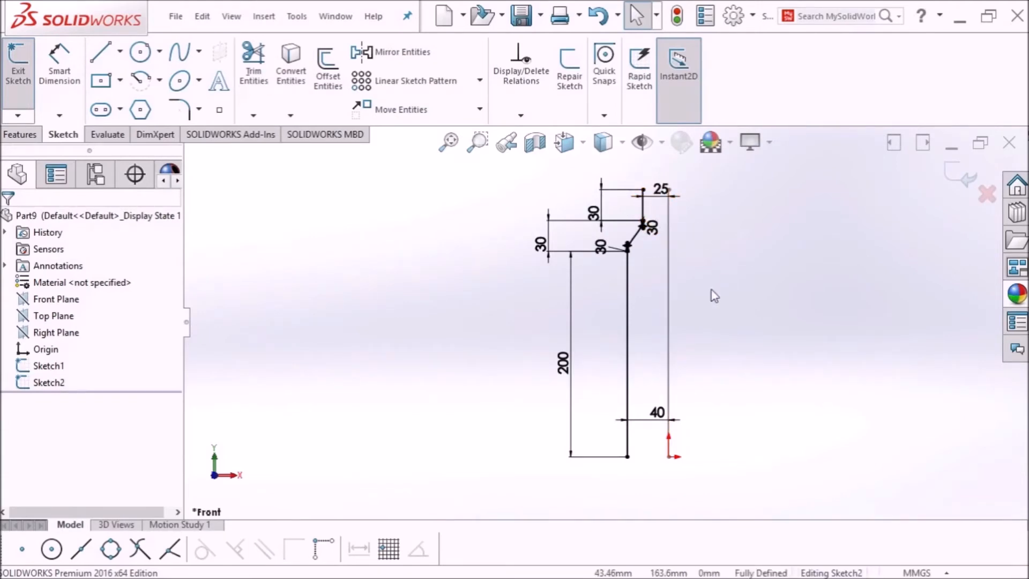
Step: Draw a vertical centerline from the profile's top endpoint down to the origin
{"action": "left_click", "coordinate": [120, 52]}
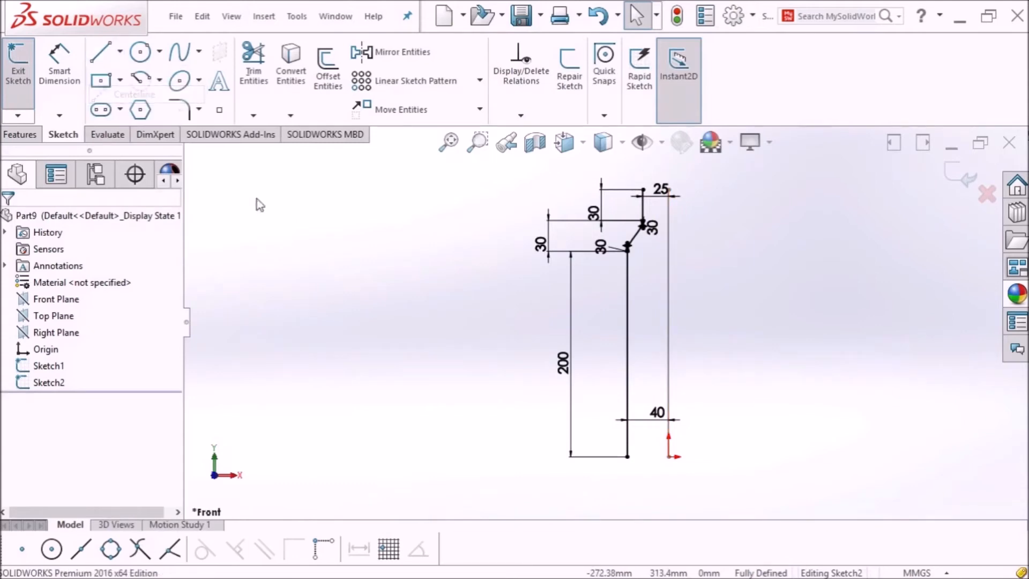
{"action": "left_click", "coordinate": [668, 193]}
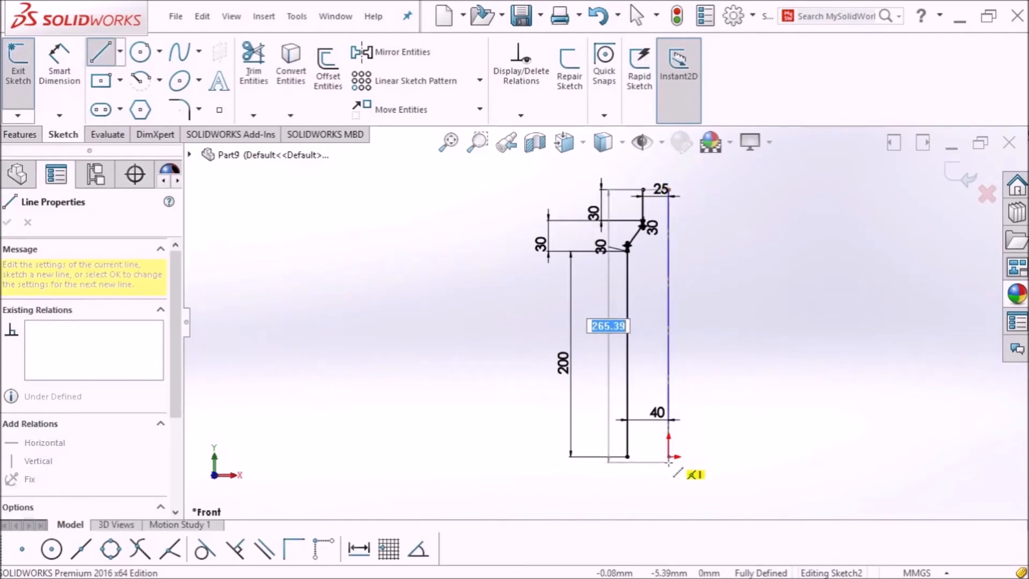
{"action": "left_click", "coordinate": [669, 462]}
{"action": "key", "text": "Escape"}
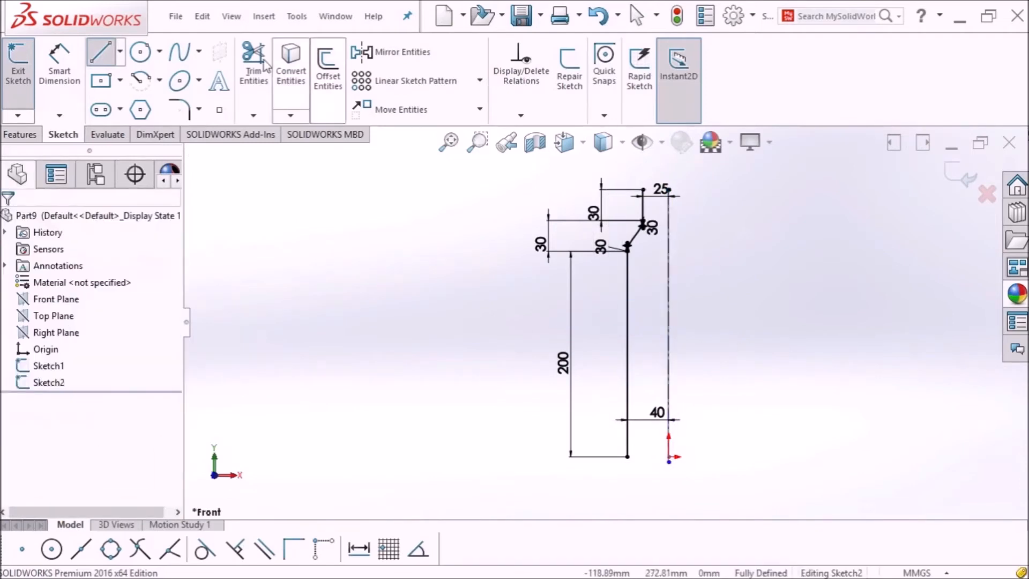
Step: Mirror the top neck line, shoulder spline and side line about the centerline
{"action": "left_click", "coordinate": [377, 60]}
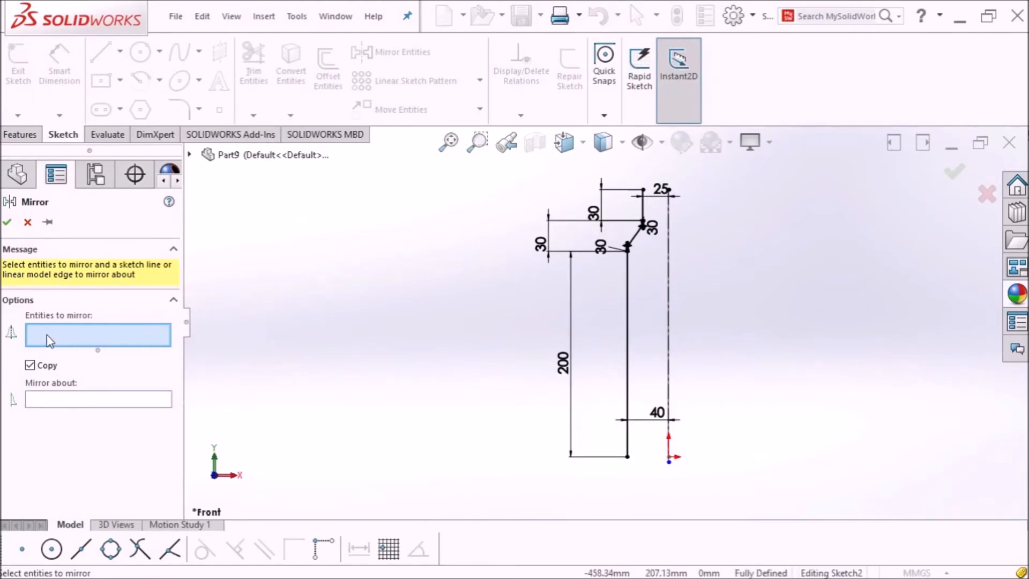
{"action": "left_click", "coordinate": [644, 209]}
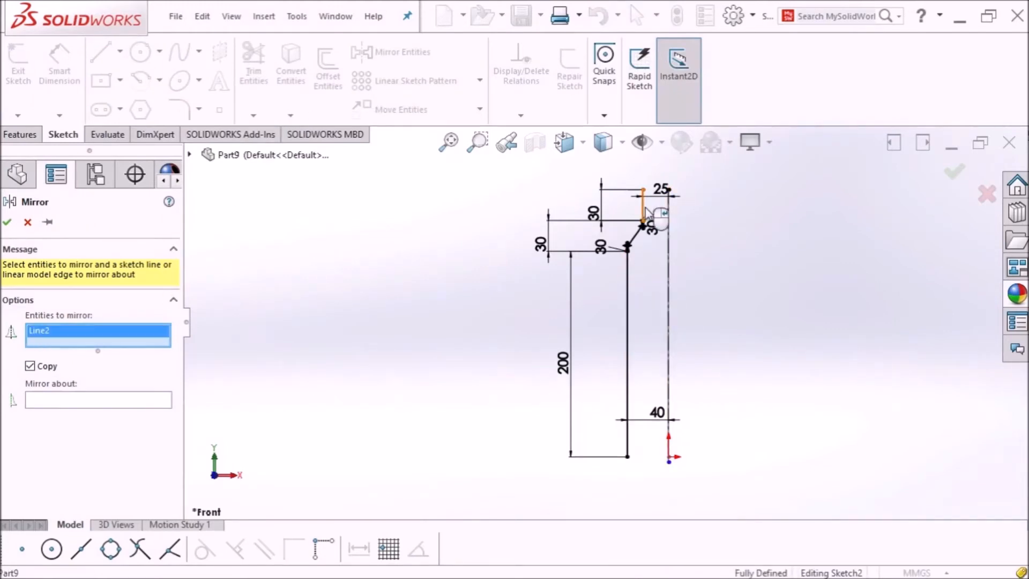
{"action": "left_click", "coordinate": [638, 232]}
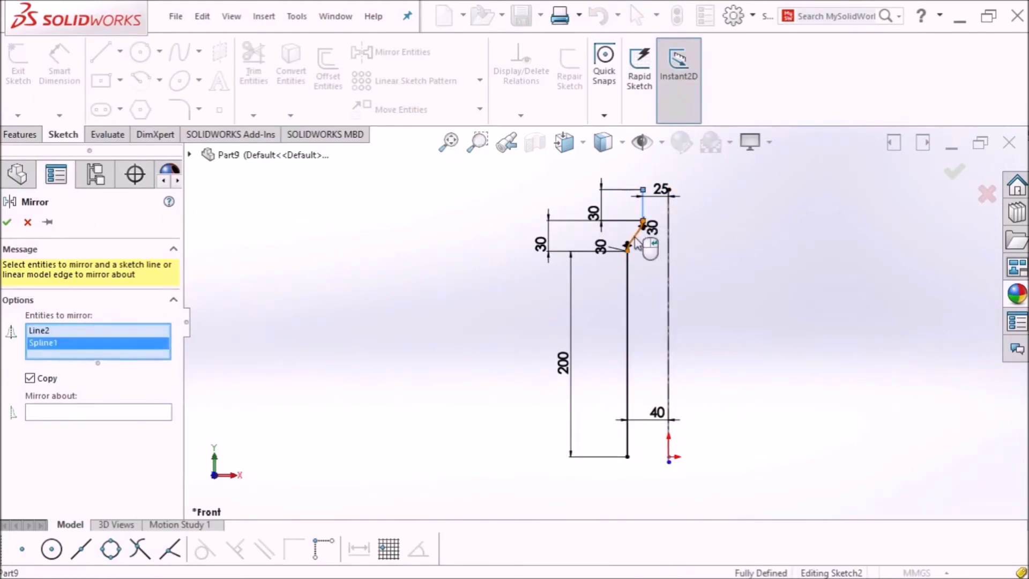
{"action": "left_click", "coordinate": [629, 296]}
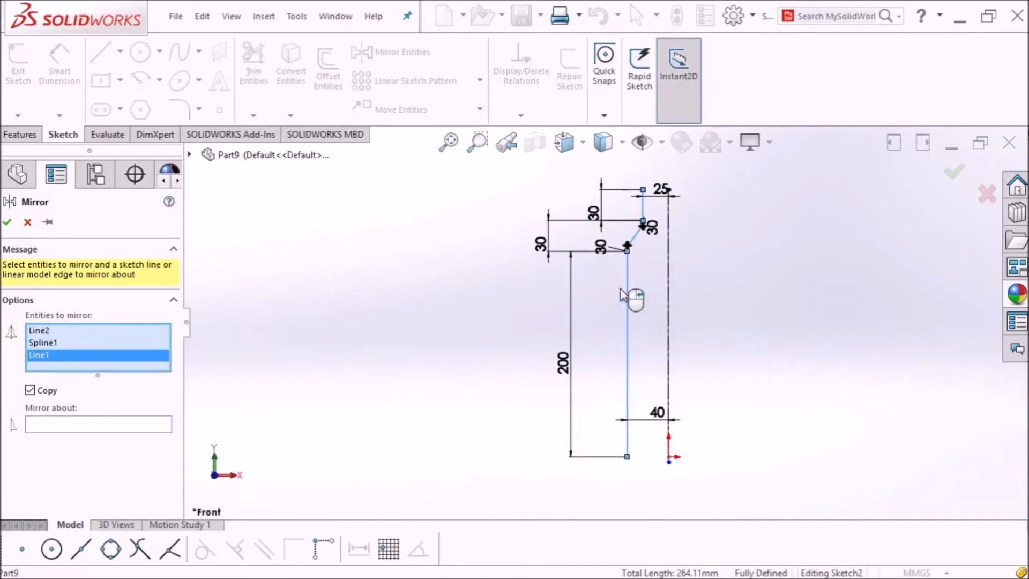
{"action": "left_click", "coordinate": [58, 424]}
{"action": "left_click", "coordinate": [668, 329]}
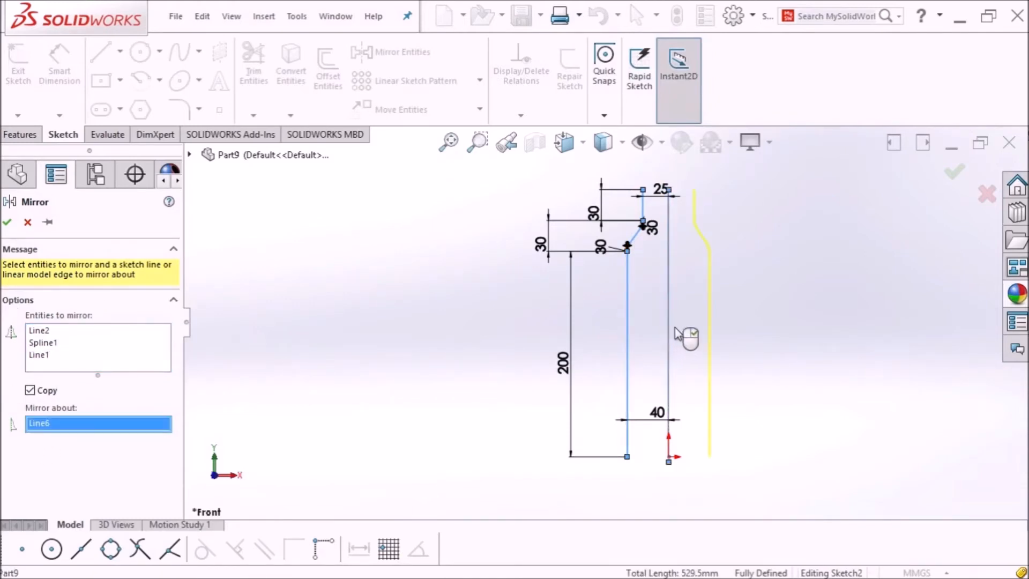
{"action": "left_click", "coordinate": [7, 222]}
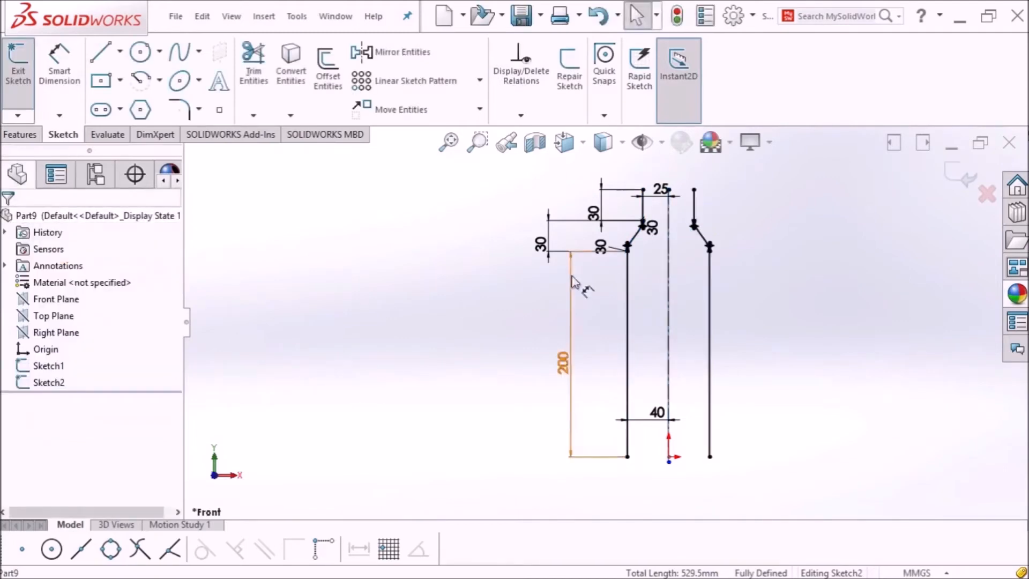
Step: Fit the mirrored profile in view and exit Sketch2
{"action": "mouse_move", "coordinate": [547, 262]}
{"action": "middle_mouse_down"}
{"action": "mouse_move", "coordinate": [555, 278]}
{"action": "mouse_move", "coordinate": [551, 271]}
{"action": "mouse_move", "coordinate": [774, 289]}
{"action": "mouse_move", "coordinate": [795, 230]}
{"action": "mouse_move", "coordinate": [794, 271]}
{"action": "middle_mouse_up"}
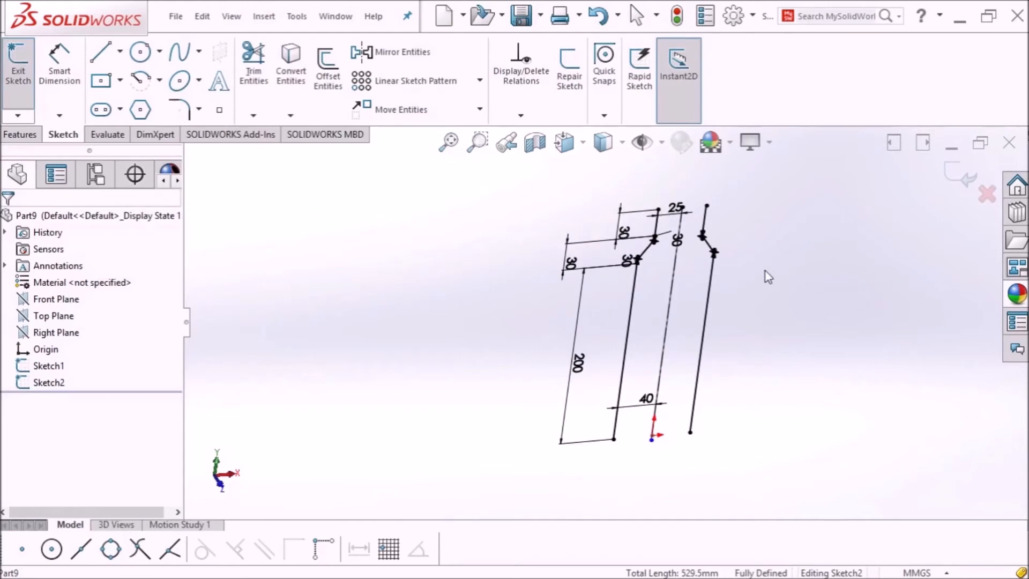
{"action": "scroll", "coordinate": [669, 236], "scroll_direction": "down", "scroll_amount": 3}
{"action": "scroll", "coordinate": [654, 225], "scroll_direction": "up", "scroll_amount": 4}
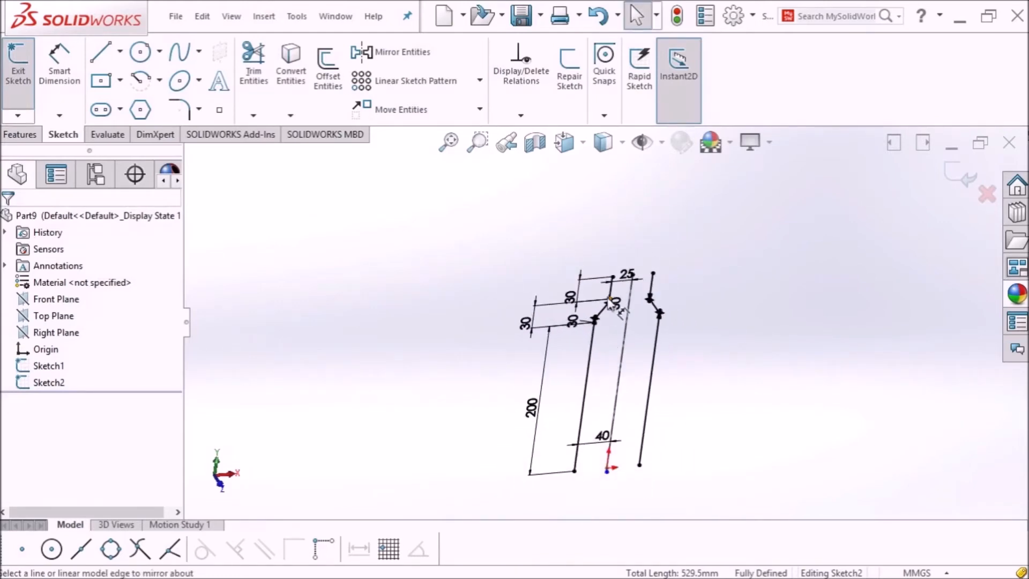
{"action": "scroll", "coordinate": [615, 300], "scroll_direction": "down", "scroll_amount": 1}
{"action": "scroll", "coordinate": [616, 299], "scroll_direction": "down", "scroll_amount": 2}
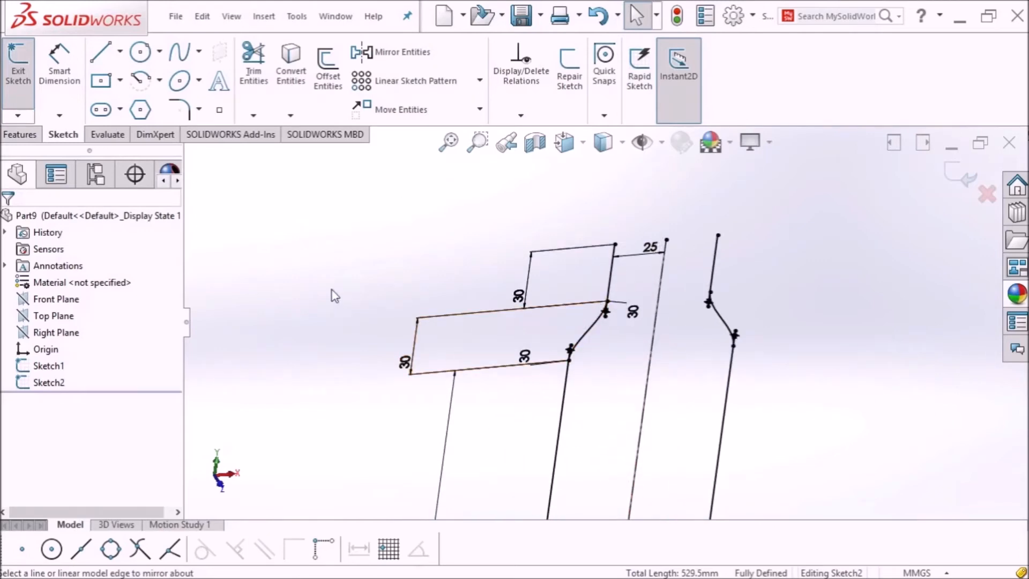
{"action": "key", "text": "z"}
{"action": "left_click", "coordinate": [11, 98]}
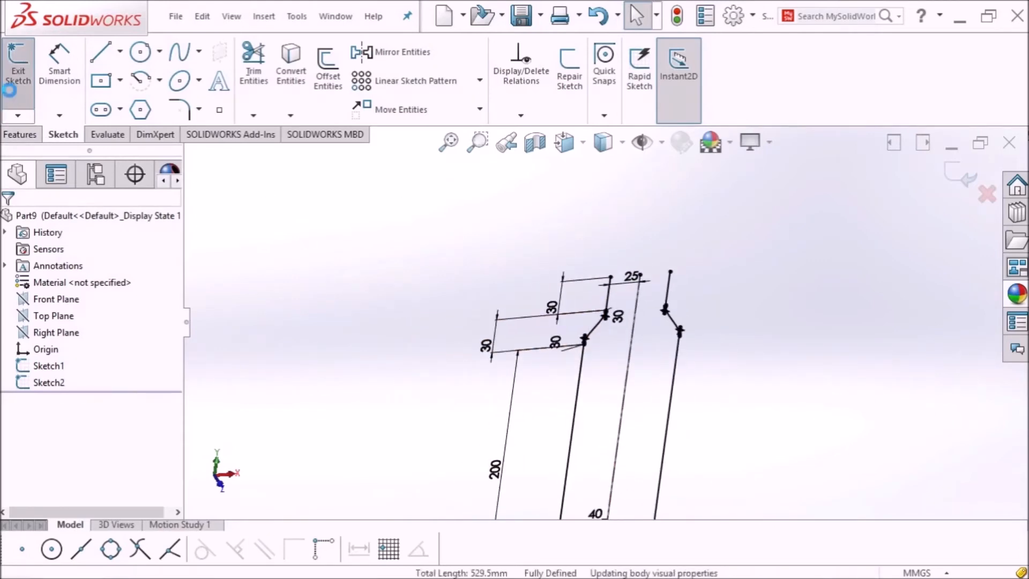
Step: Start a new sketch on the Top Plane
{"action": "scroll", "coordinate": [485, 380], "scroll_direction": "down", "scroll_amount": 1}
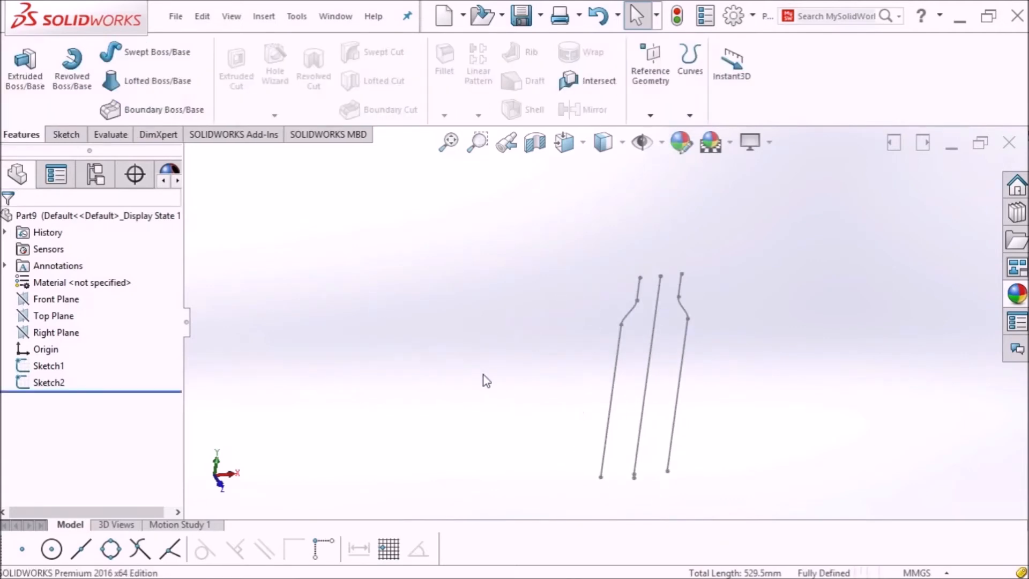
{"action": "left_click", "coordinate": [56, 318]}
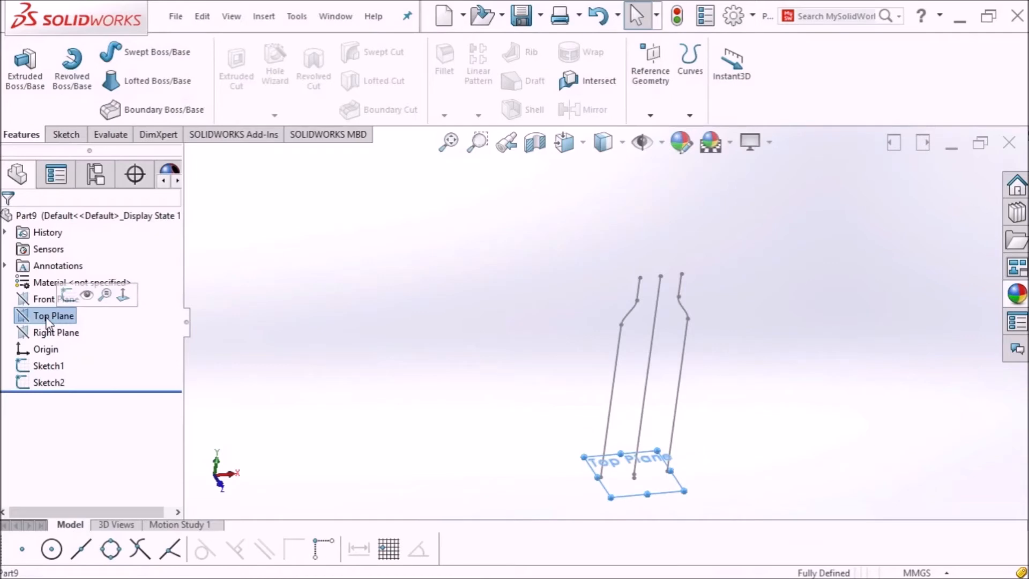
{"action": "left_click", "coordinate": [64, 135]}
{"action": "left_click", "coordinate": [24, 85]}
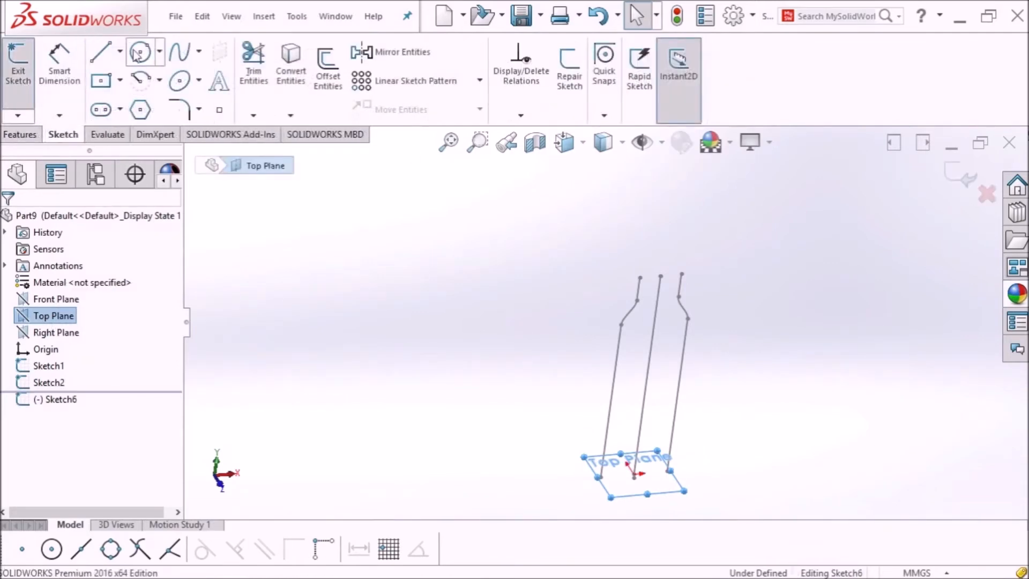
Step: Draw an ellipse centred on the origin, reaching out to the profile endpoint
{"action": "left_click", "coordinate": [181, 82]}
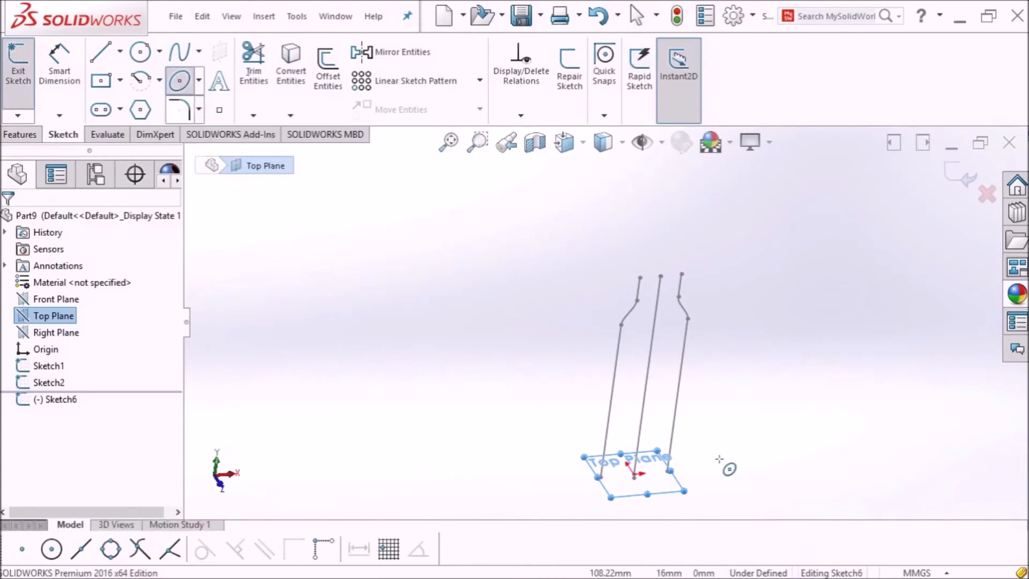
{"action": "scroll", "coordinate": [664, 471], "scroll_direction": "down", "scroll_amount": 4}
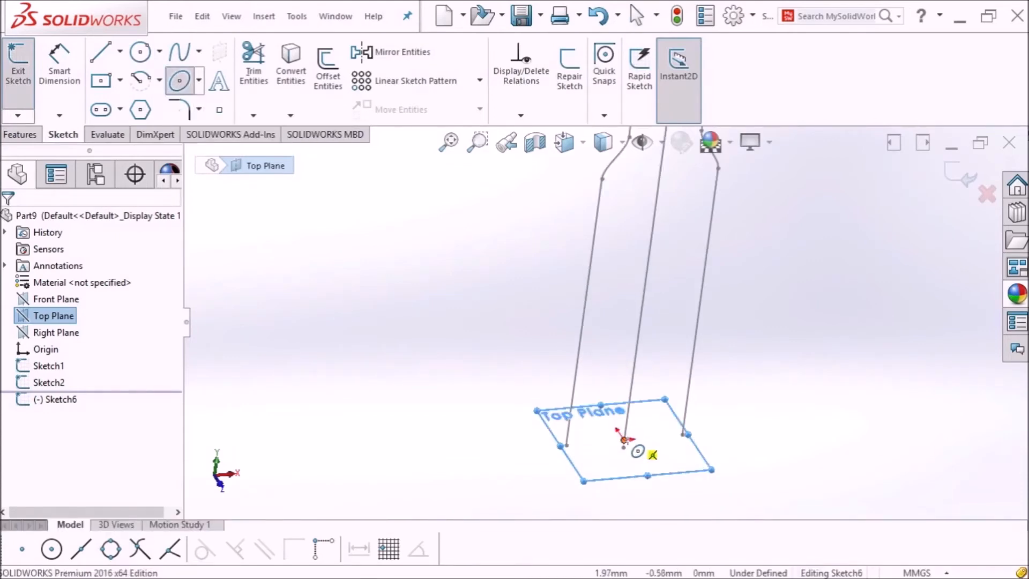
{"action": "left_click", "coordinate": [624, 439]}
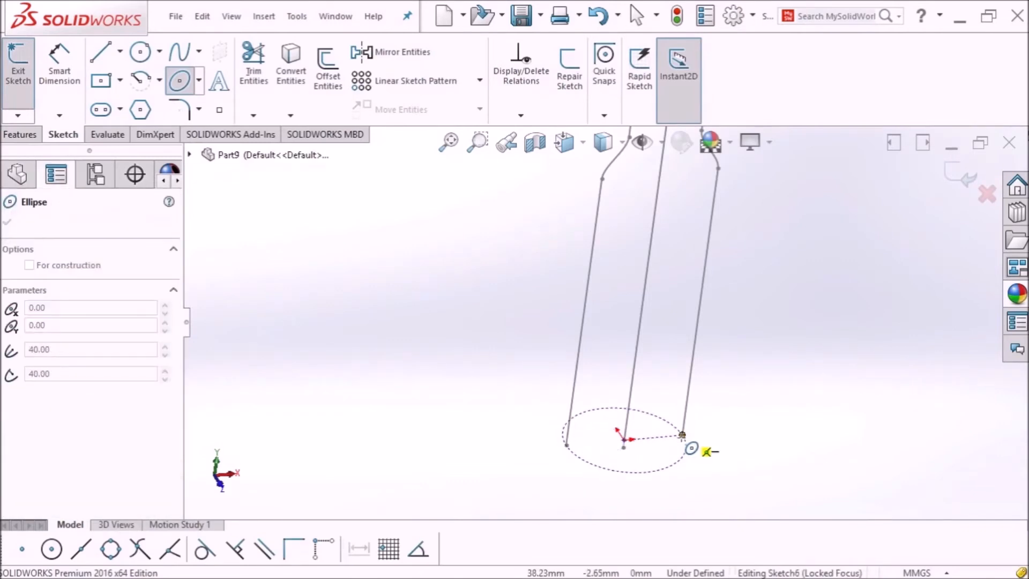
{"action": "left_click", "coordinate": [682, 435]}
{"action": "left_click", "coordinate": [666, 444]}
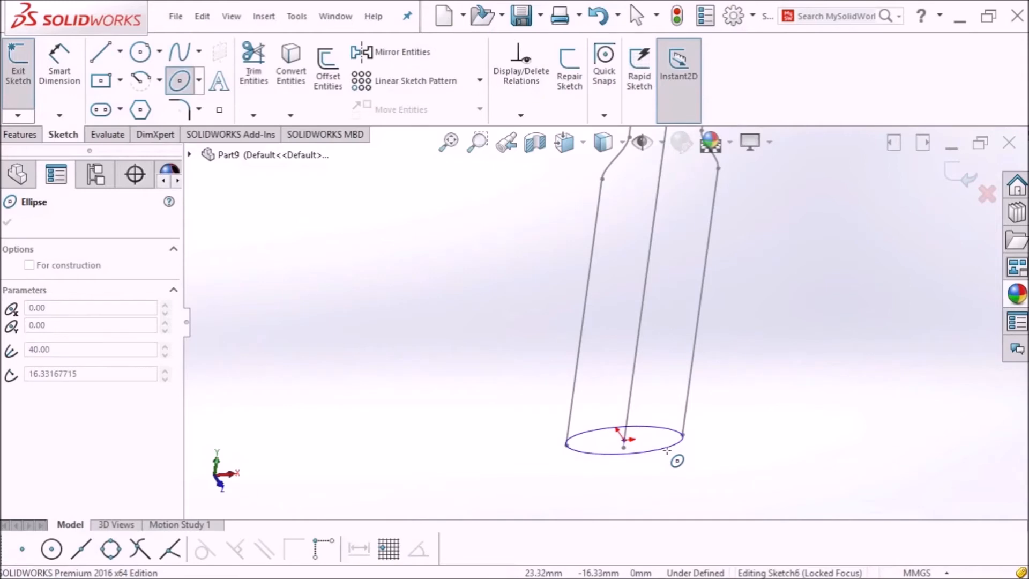
{"action": "left_click", "coordinate": [667, 450]}
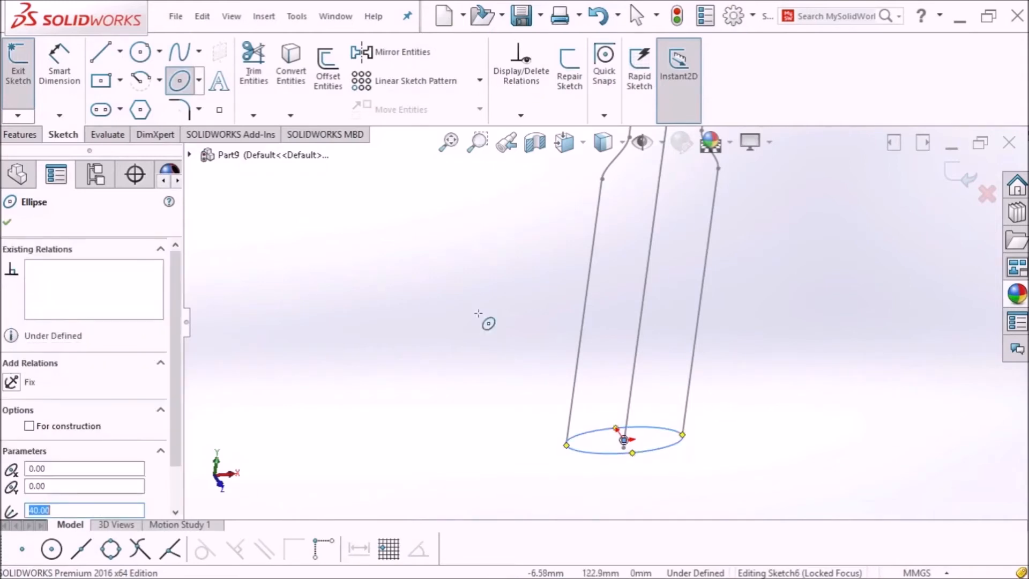
{"action": "left_click", "coordinate": [10, 223]}
Step: Tilt and zoom to fit the ellipse sketch, then select the Top Plane
{"action": "mouse_move", "coordinate": [416, 324]}
{"action": "middle_mouse_down"}
{"action": "mouse_move", "coordinate": [424, 423]}
{"action": "mouse_move", "coordinate": [392, 416]}
{"action": "mouse_move", "coordinate": [407, 374]}
{"action": "mouse_move", "coordinate": [424, 379]}
{"action": "middle_mouse_up"}
{"action": "scroll", "coordinate": [643, 247], "scroll_direction": "up", "scroll_amount": 5}
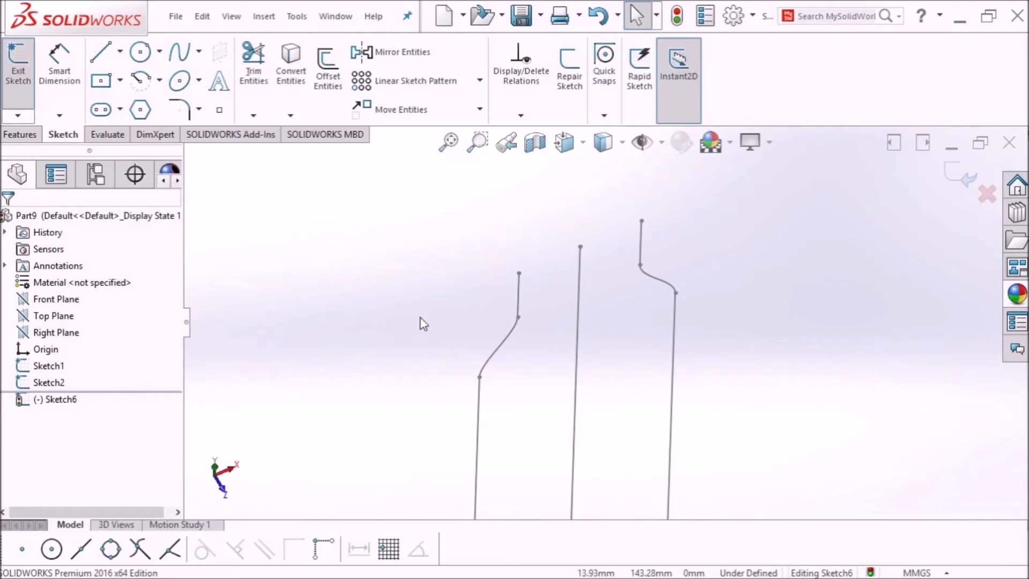
{"action": "key", "text": "f"}
{"action": "left_click", "coordinate": [54, 315]}
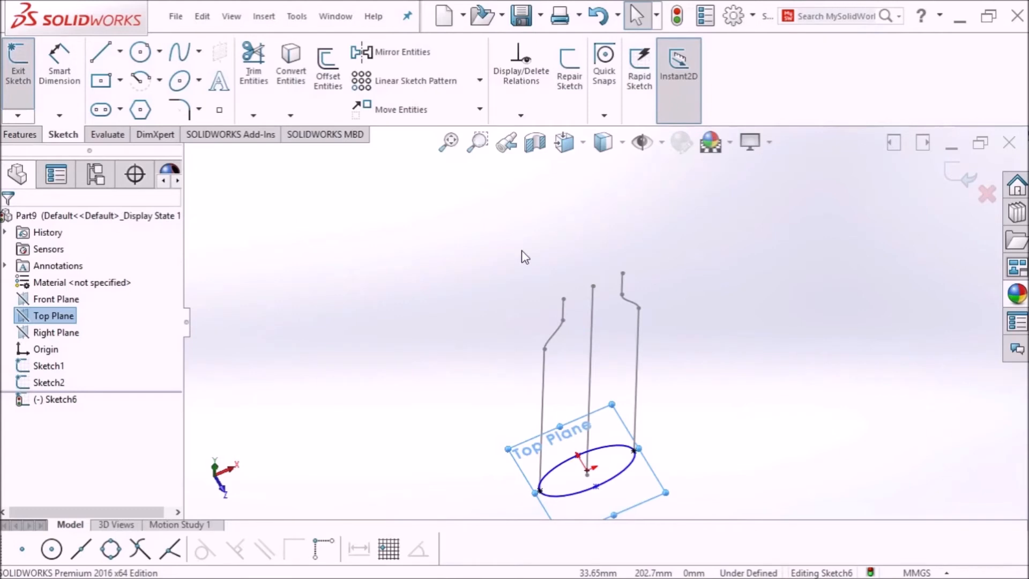
Step: Exit Sketch6
{"action": "left_click", "coordinate": [30, 132]}
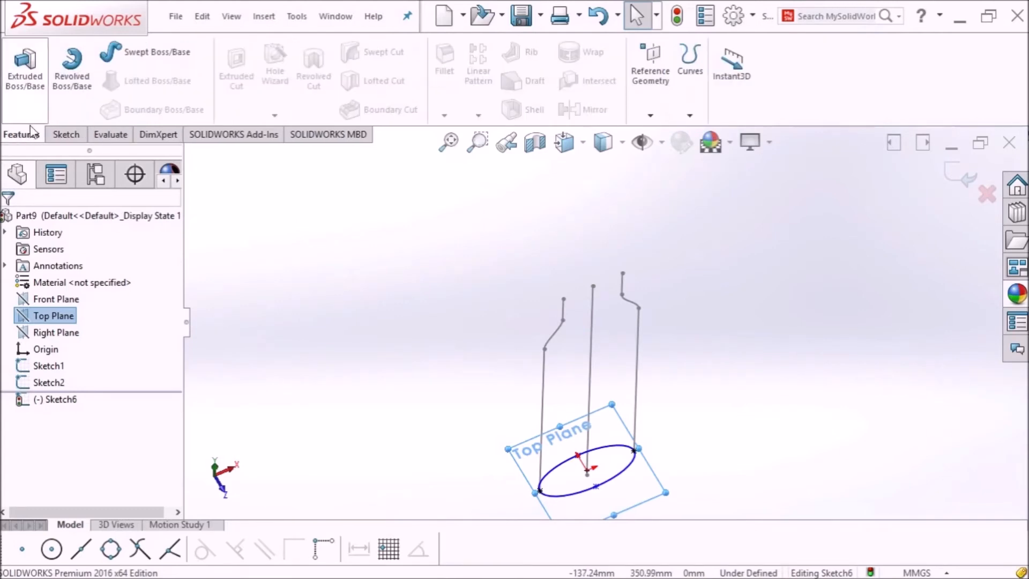
{"action": "left_click", "coordinate": [651, 114]}
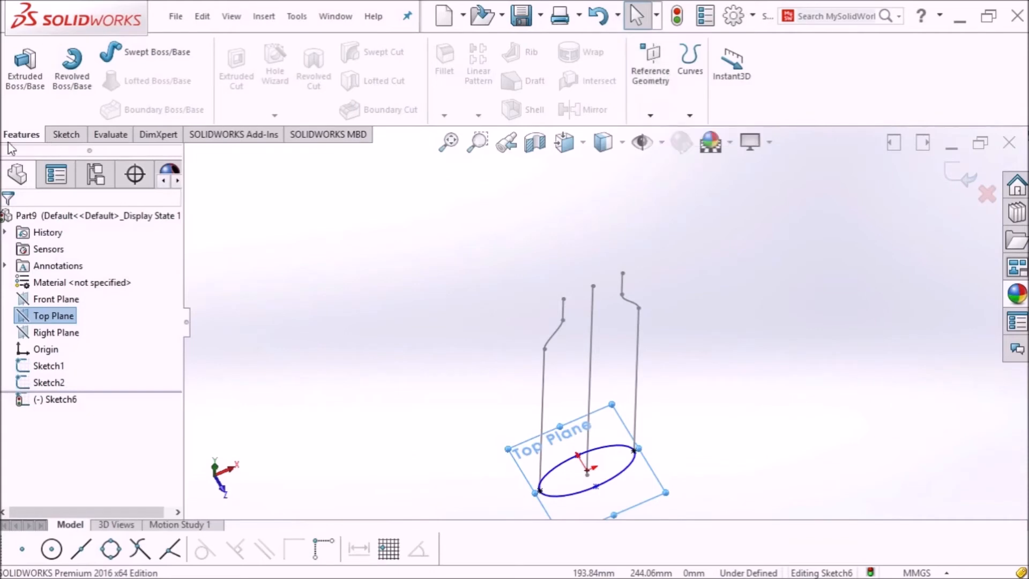
{"action": "left_click", "coordinate": [54, 133]}
{"action": "left_click", "coordinate": [13, 80]}
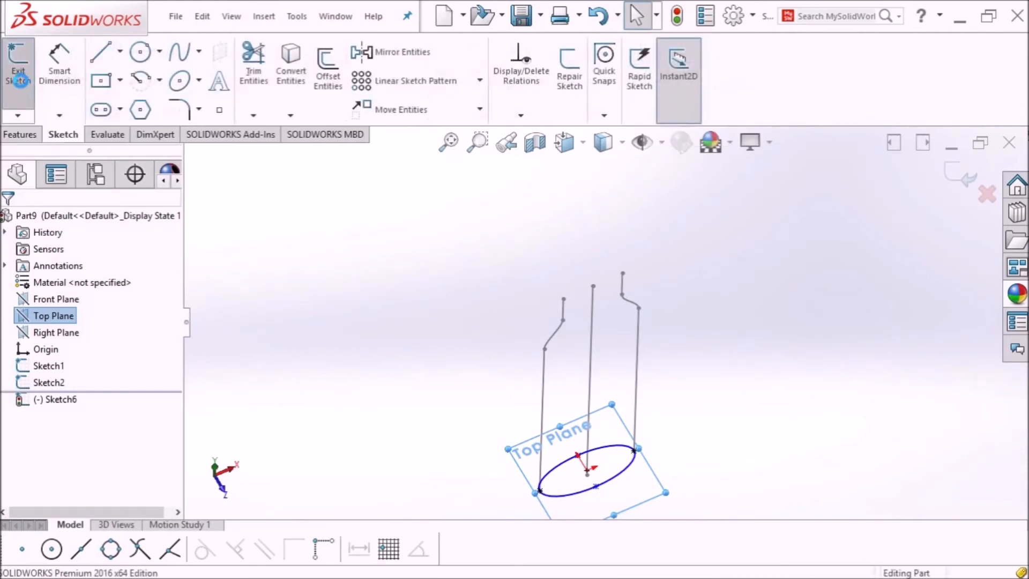
Step: Create Plane1 parallel to Top Plane through the middle line's top point
{"action": "left_click", "coordinate": [20, 135]}
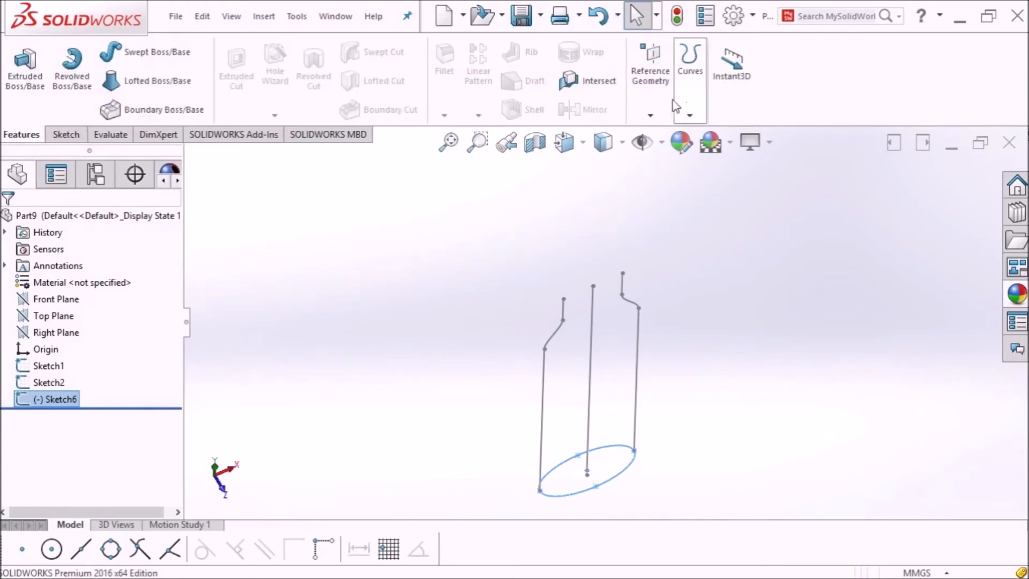
{"action": "left_click", "coordinate": [651, 107]}
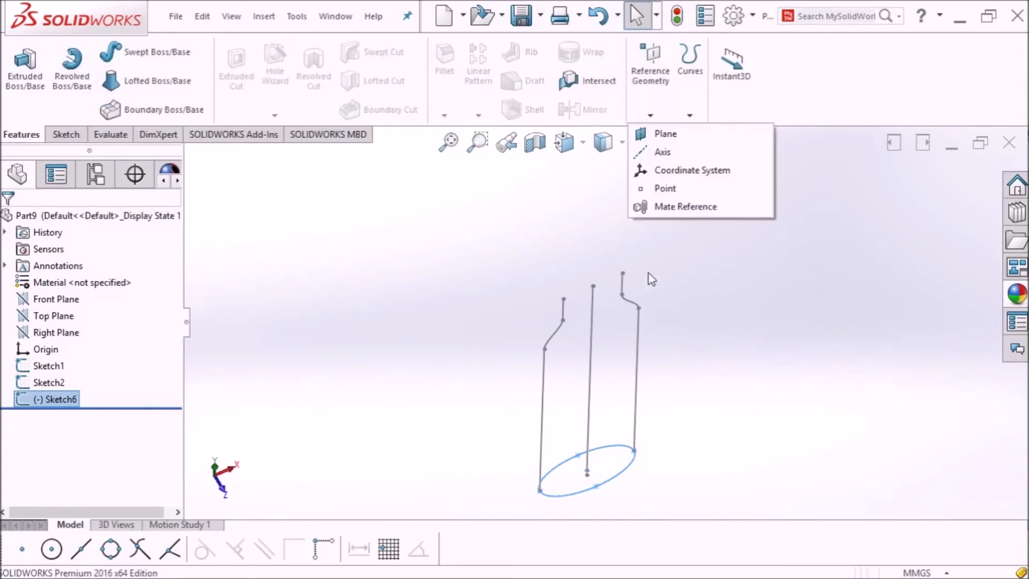
{"action": "left_click", "coordinate": [690, 139]}
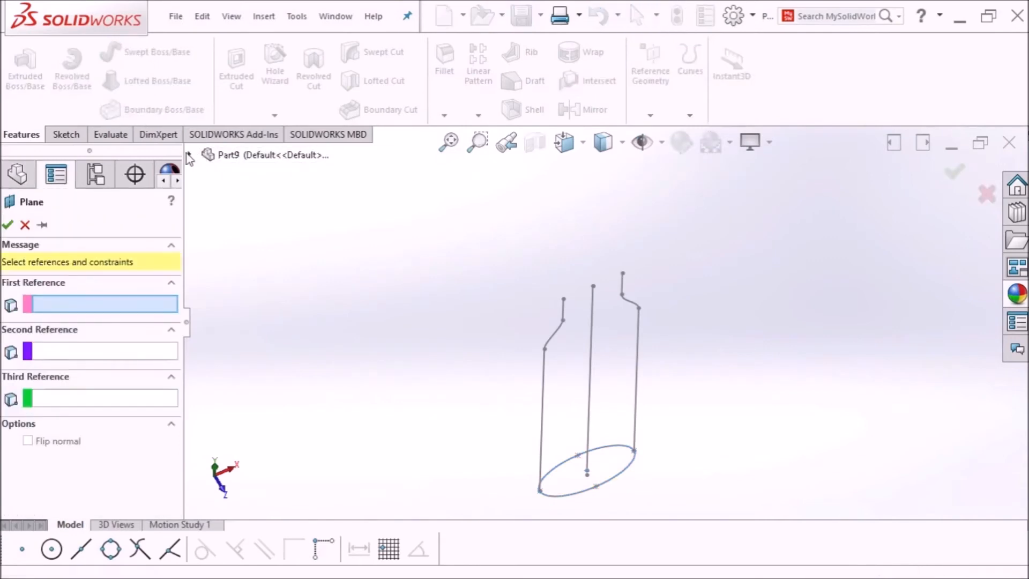
{"action": "left_click", "coordinate": [190, 155]}
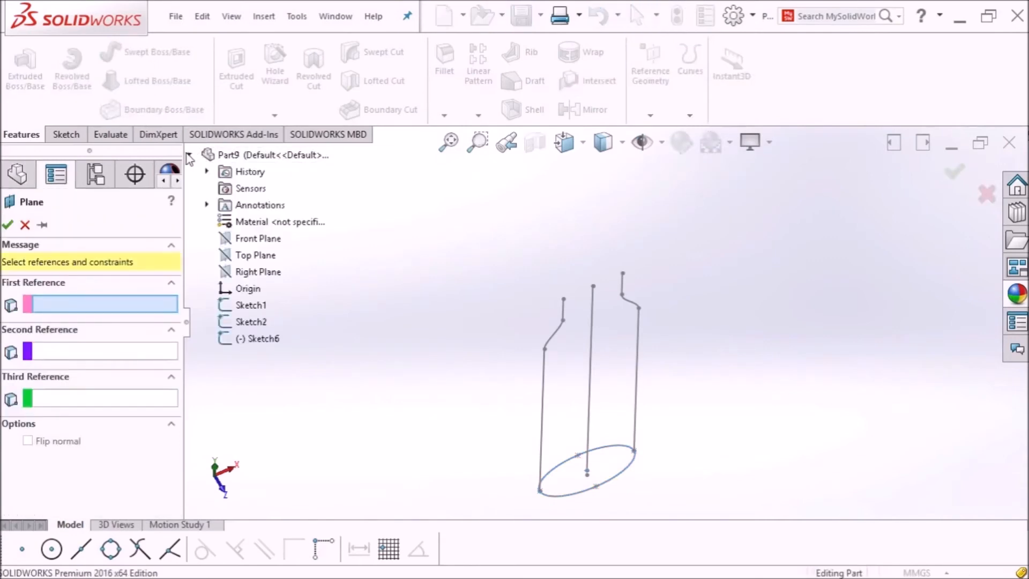
{"action": "left_click", "coordinate": [266, 259]}
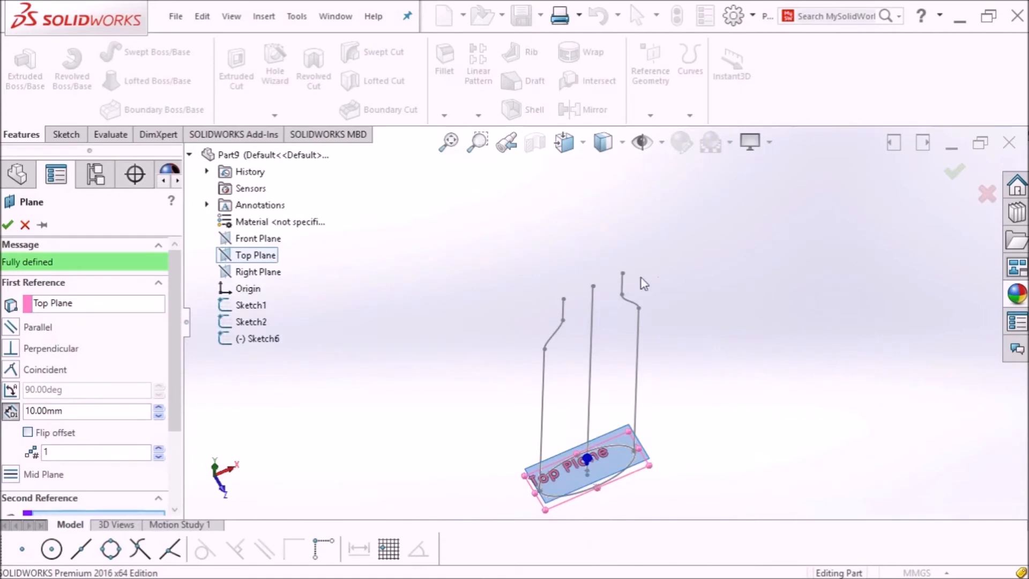
{"action": "scroll", "coordinate": [170, 387], "scroll_direction": "down", "scroll_amount": 2}
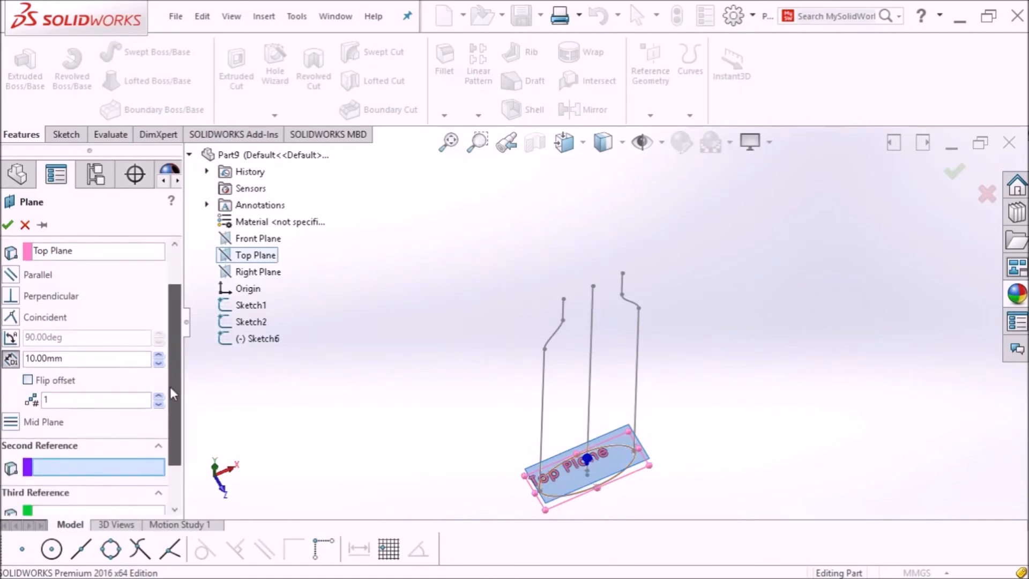
{"action": "scroll", "coordinate": [169, 387], "scroll_direction": "down", "scroll_amount": 2}
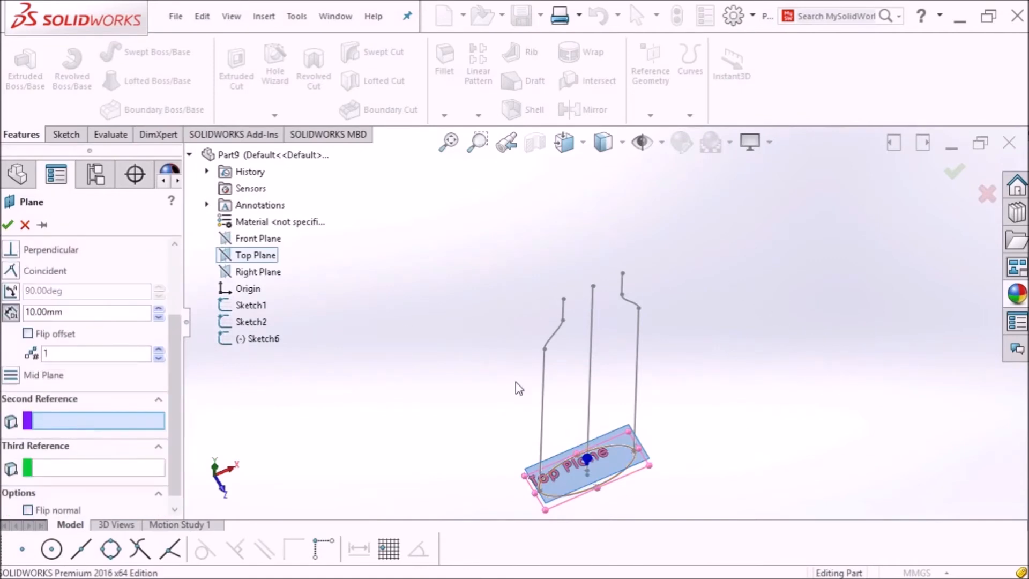
{"action": "left_click", "coordinate": [594, 286]}
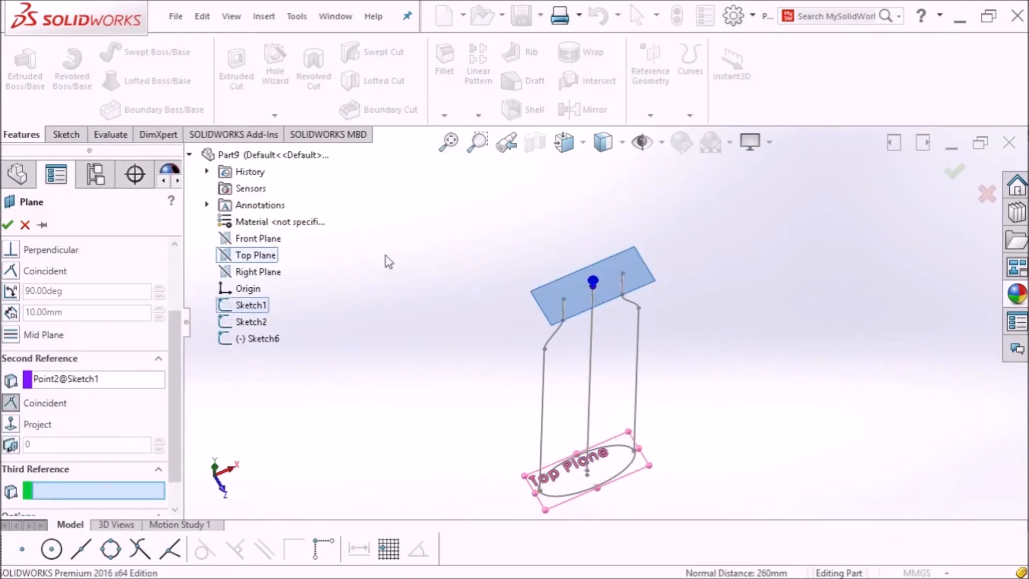
{"action": "scroll", "coordinate": [632, 294], "scroll_direction": "down", "scroll_amount": 3}
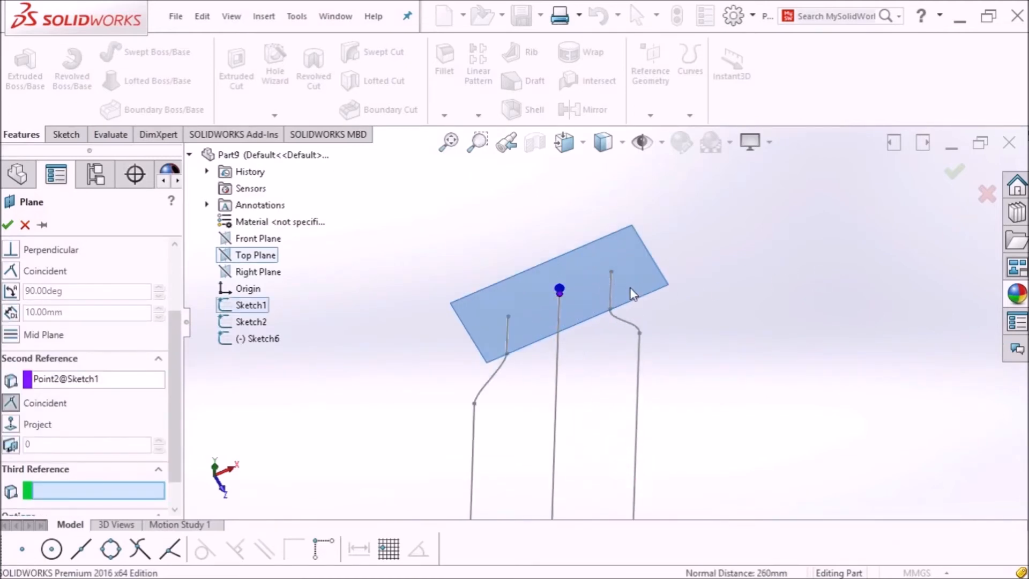
{"action": "scroll", "coordinate": [545, 284], "scroll_direction": "down", "scroll_amount": 3}
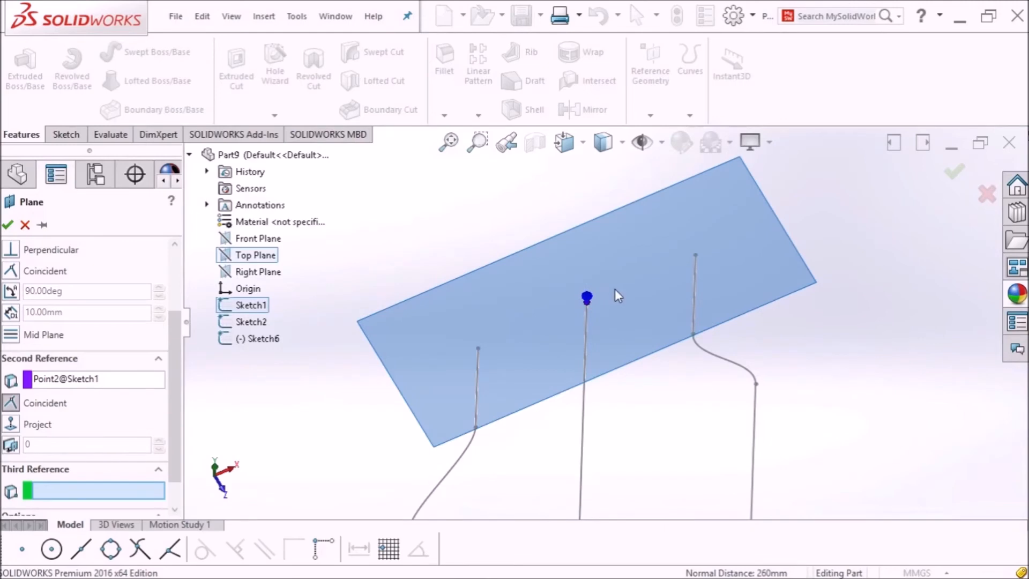
{"action": "left_click", "coordinate": [8, 225]}
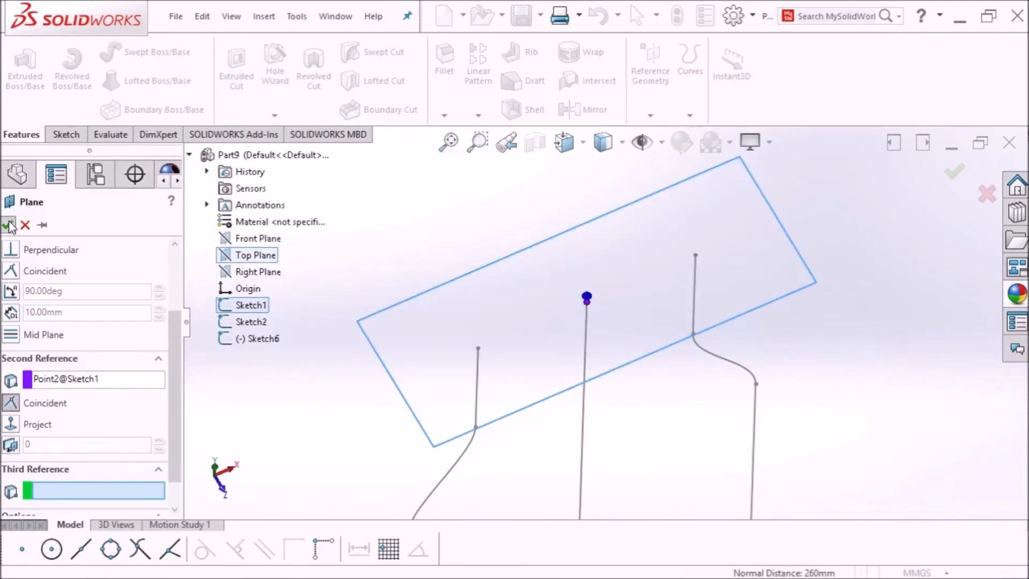
{"action": "scroll", "coordinate": [513, 268], "scroll_direction": "up", "scroll_amount": 4}
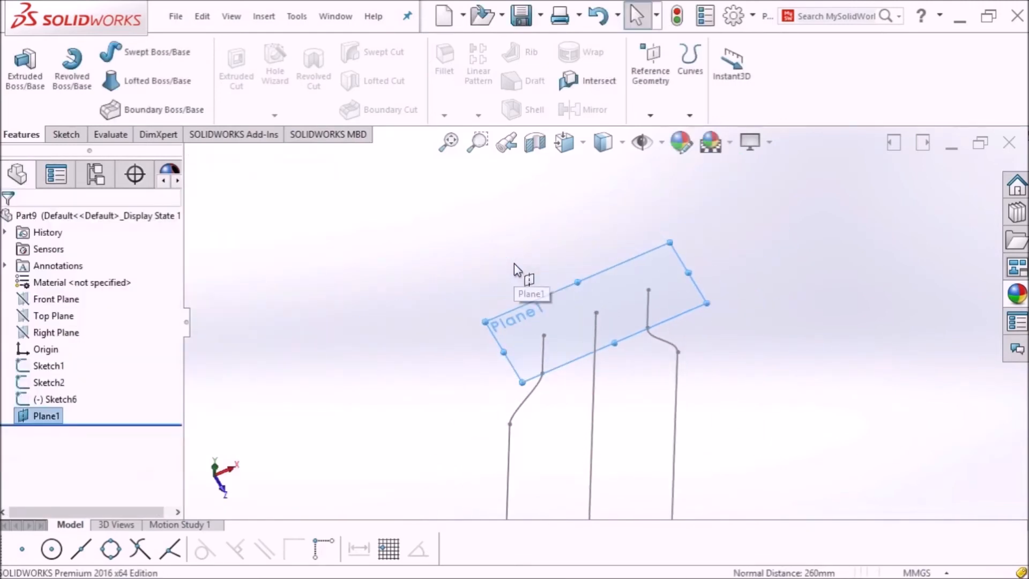
Step: Sketch a 50 mm diameter circle on Plane1 centred at the middle profile's top point
{"action": "scroll", "coordinate": [602, 294], "scroll_direction": "up", "scroll_amount": 1}
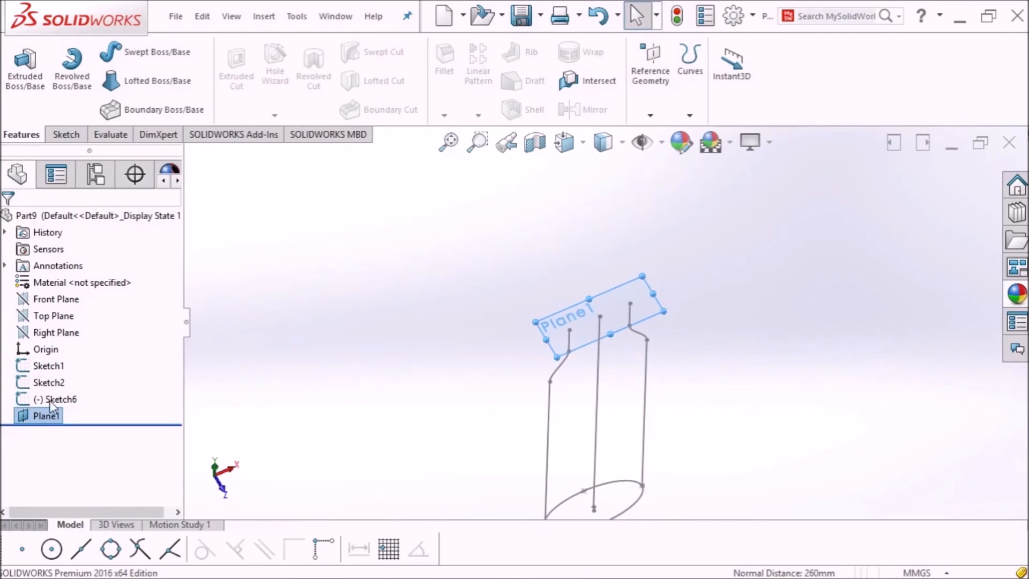
{"action": "left_click", "coordinate": [622, 315]}
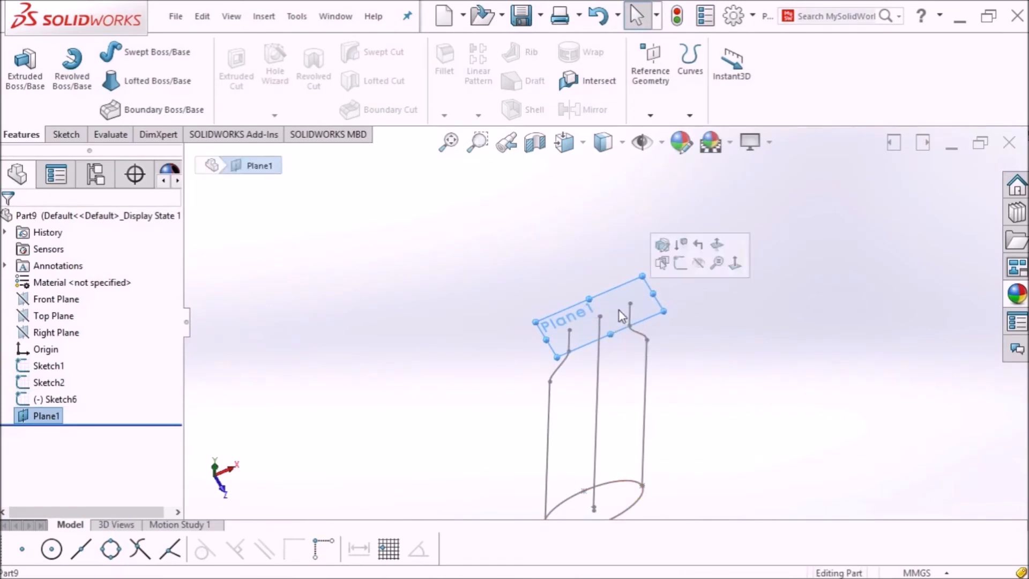
{"action": "left_click", "coordinate": [60, 134]}
{"action": "left_click", "coordinate": [22, 59]}
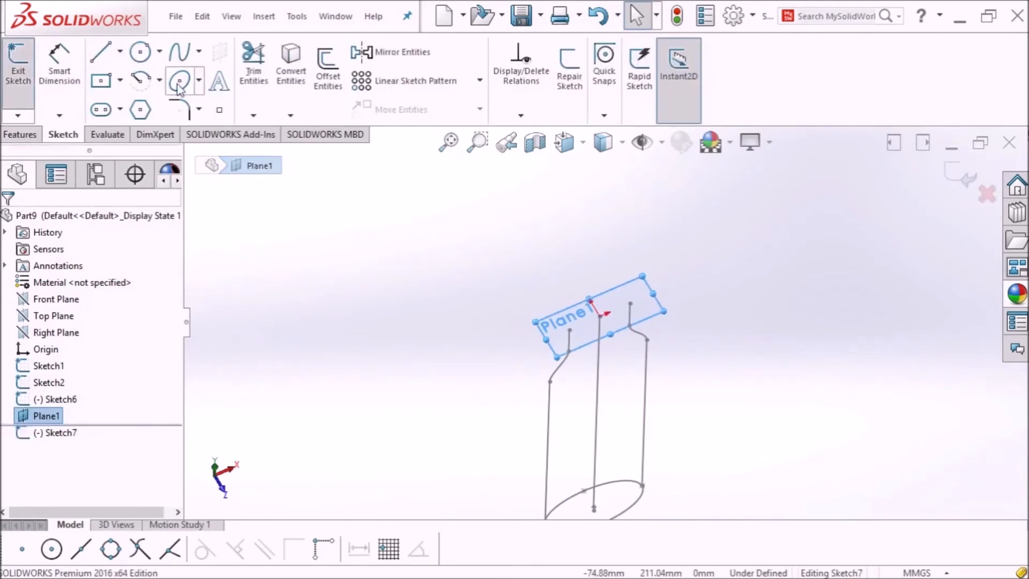
{"action": "left_click", "coordinate": [140, 54]}
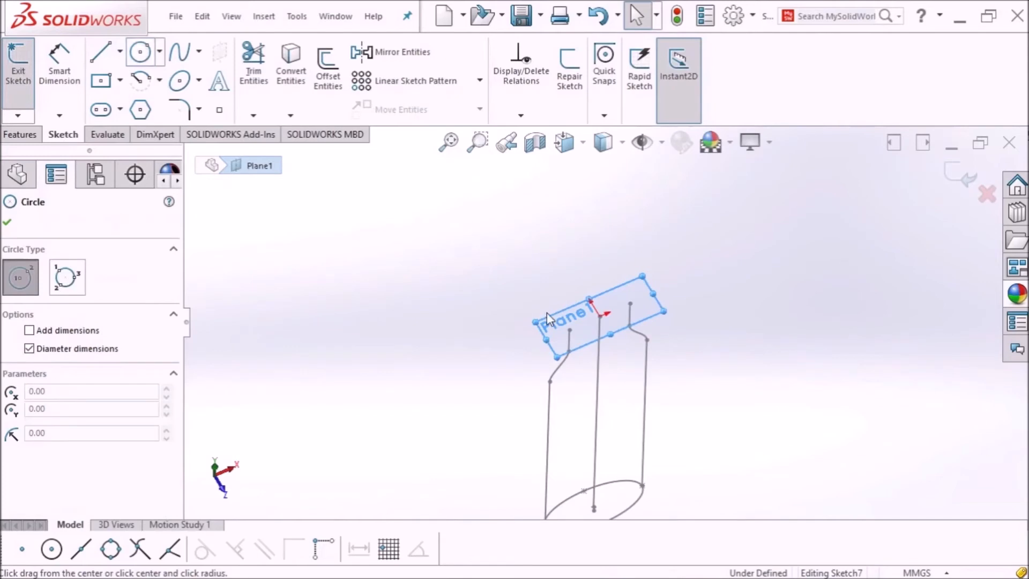
{"action": "left_click", "coordinate": [599, 316]}
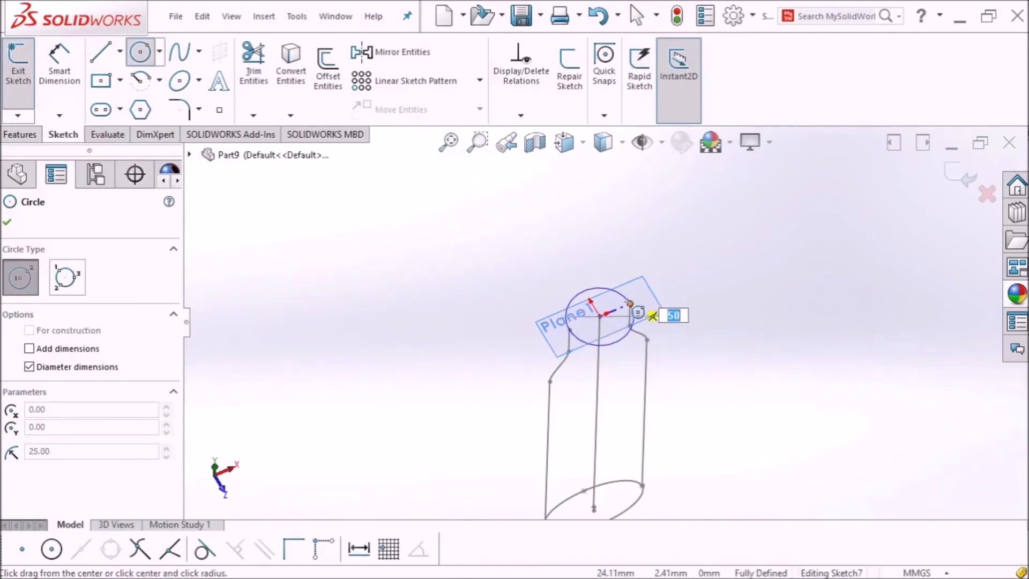
{"action": "left_click", "coordinate": [630, 304]}
{"action": "left_click", "coordinate": [9, 223]}
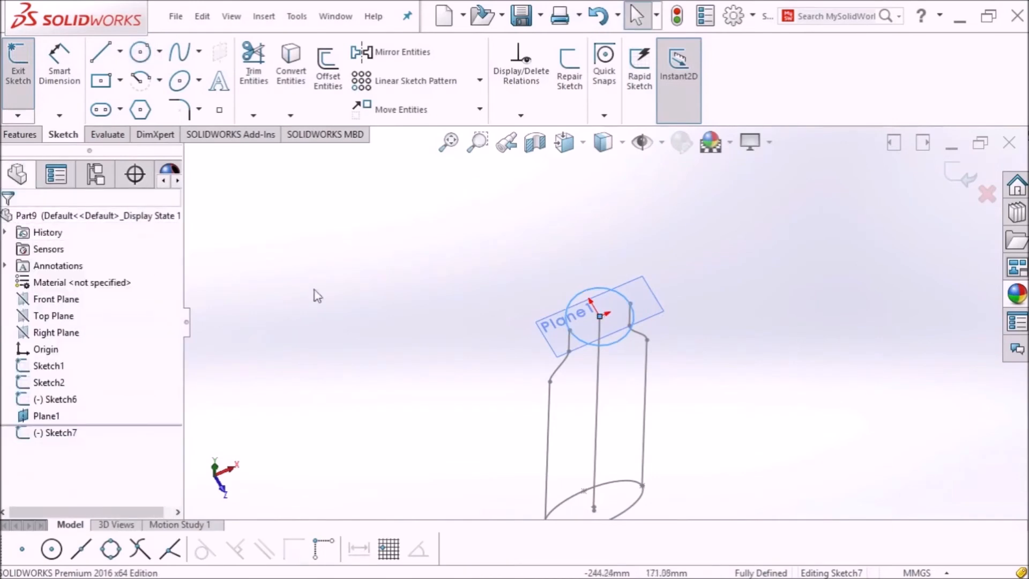
{"action": "middle_click_drag", "start_coordinate": [443, 324], "coordinate": [450, 294]}
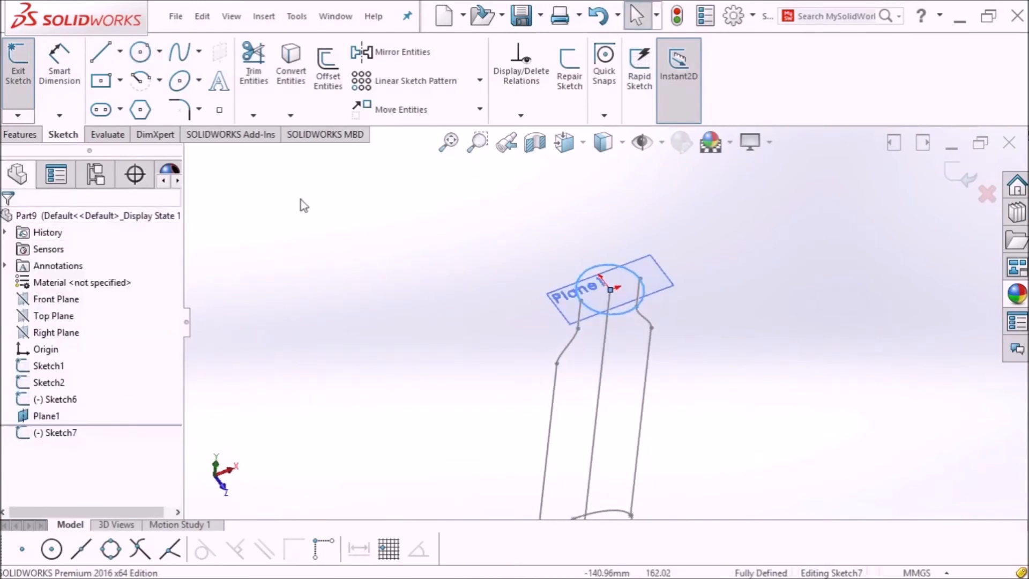
Step: Exit Sketch7, orbit to inspect the bottle wireframe, and show the Features commands
{"action": "left_click", "coordinate": [25, 76]}
{"action": "mouse_move", "coordinate": [402, 317]}
{"action": "middle_mouse_down"}
{"action": "mouse_move", "coordinate": [420, 275]}
{"action": "mouse_move", "coordinate": [450, 259]}
{"action": "mouse_move", "coordinate": [477, 359]}
{"action": "mouse_move", "coordinate": [443, 388]}
{"action": "mouse_move", "coordinate": [517, 409]}
{"action": "mouse_move", "coordinate": [544, 406]}
{"action": "middle_mouse_up"}
{"action": "middle_click_drag", "start_coordinate": [782, 392], "coordinate": [728, 384]}
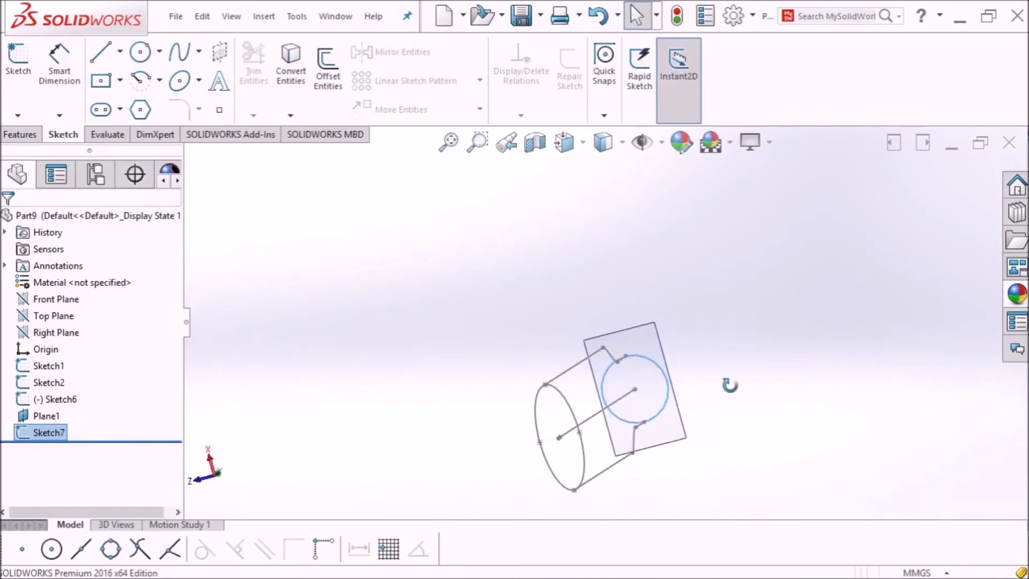
{"action": "middle_click_drag", "start_coordinate": [557, 452], "coordinate": [428, 460]}
{"action": "mouse_move", "coordinate": [673, 489]}
{"action": "middle_mouse_down"}
{"action": "mouse_move", "coordinate": [623, 434]}
{"action": "mouse_move", "coordinate": [629, 407]}
{"action": "mouse_move", "coordinate": [629, 439]}
{"action": "mouse_move", "coordinate": [687, 446]}
{"action": "mouse_move", "coordinate": [710, 381]}
{"action": "middle_mouse_up"}
{"action": "scroll", "coordinate": [629, 408], "scroll_direction": "up", "scroll_amount": 3}
{"action": "scroll", "coordinate": [629, 415], "scroll_direction": "down", "scroll_amount": 3}
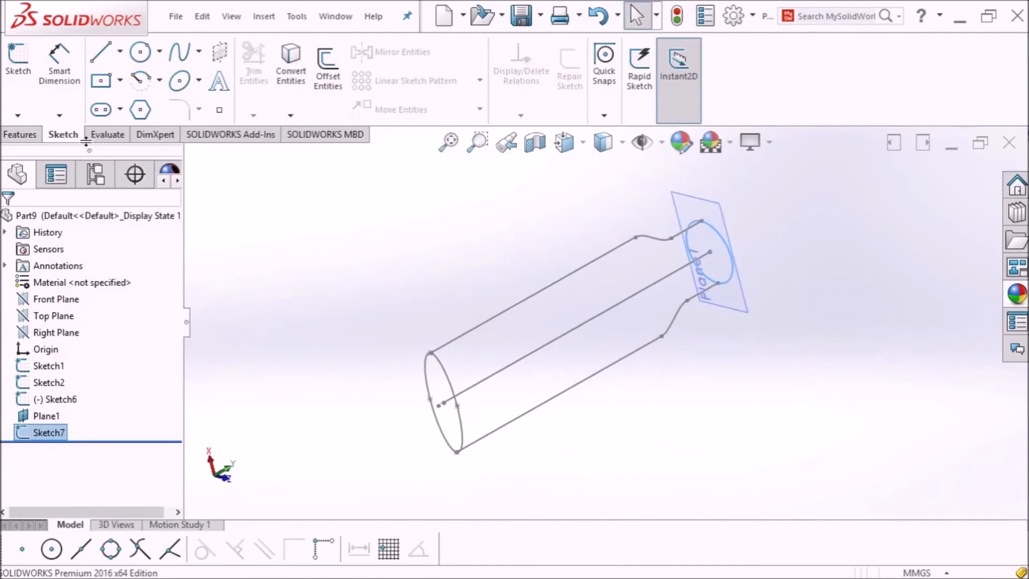
{"action": "left_click", "coordinate": [22, 134]}
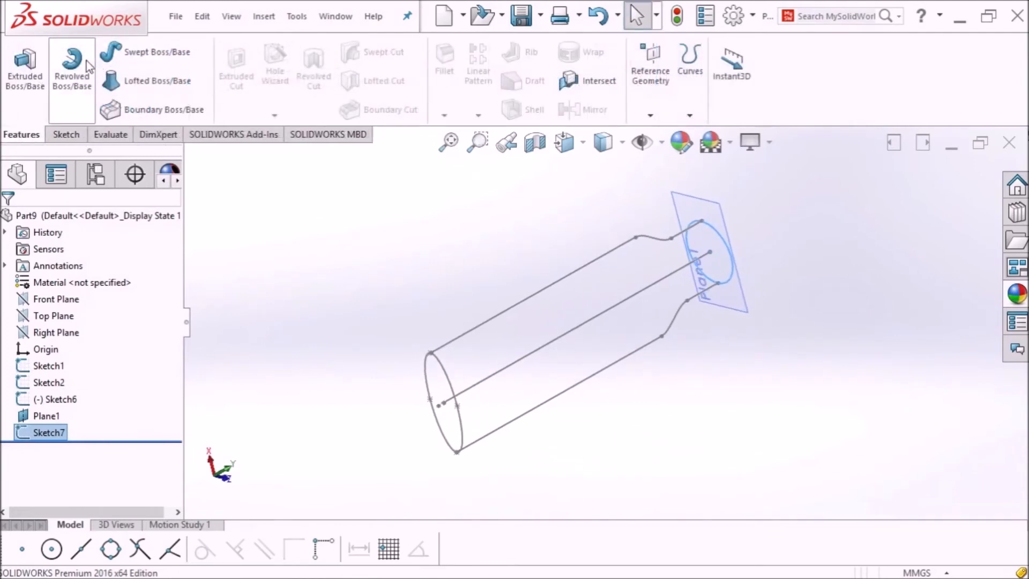
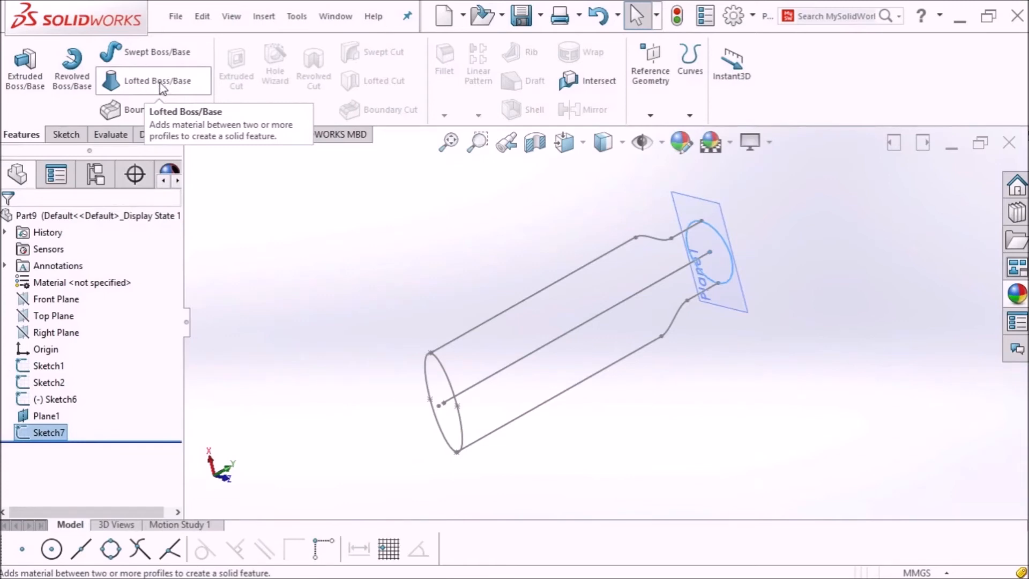
Step: Loft between the Sketch7 and Sketch6 circles, guided by both side sketches, to create Loft1
{"action": "left_click", "coordinate": [161, 83]}
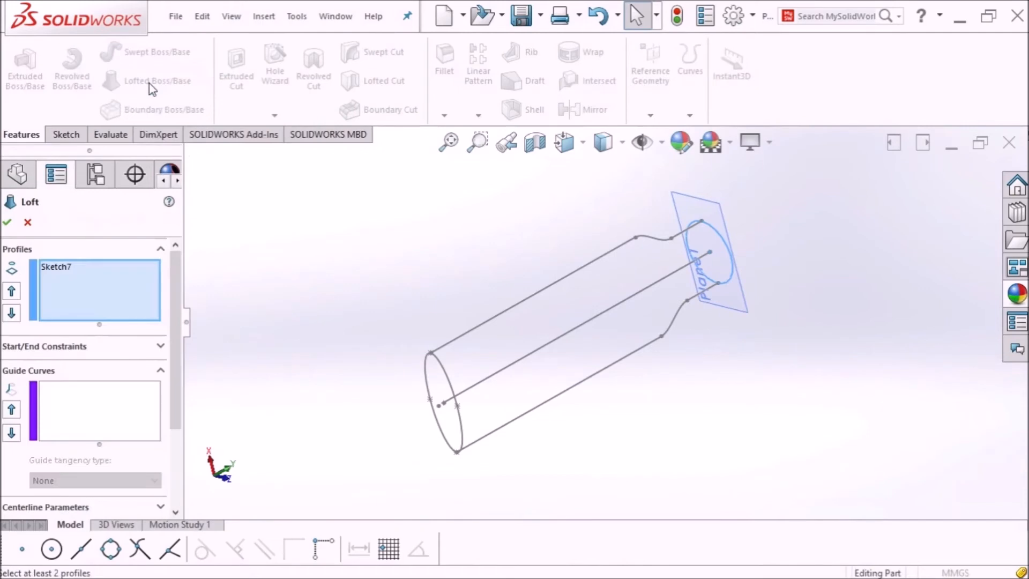
{"action": "left_click", "coordinate": [65, 270]}
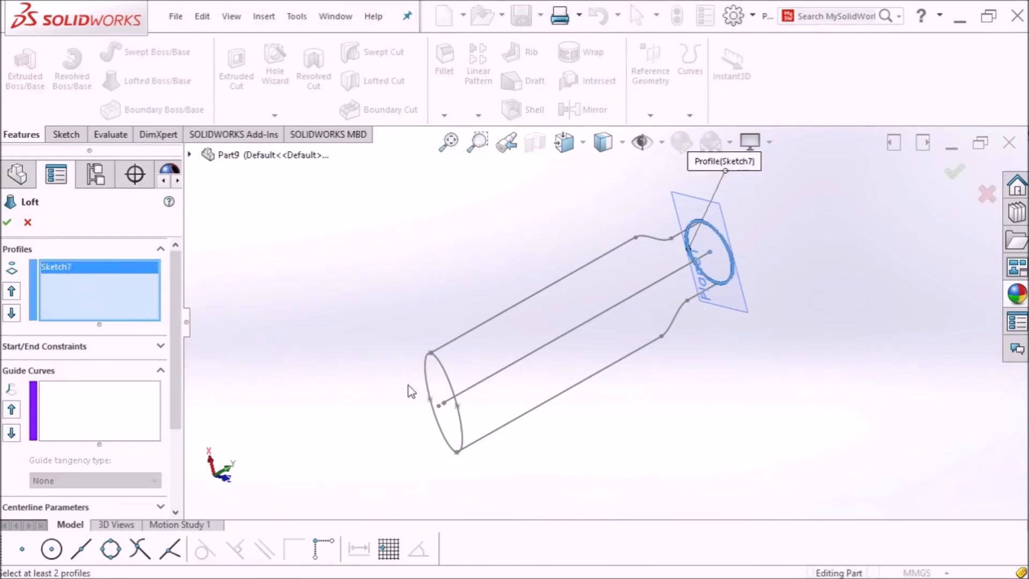
{"action": "left_click", "coordinate": [461, 426]}
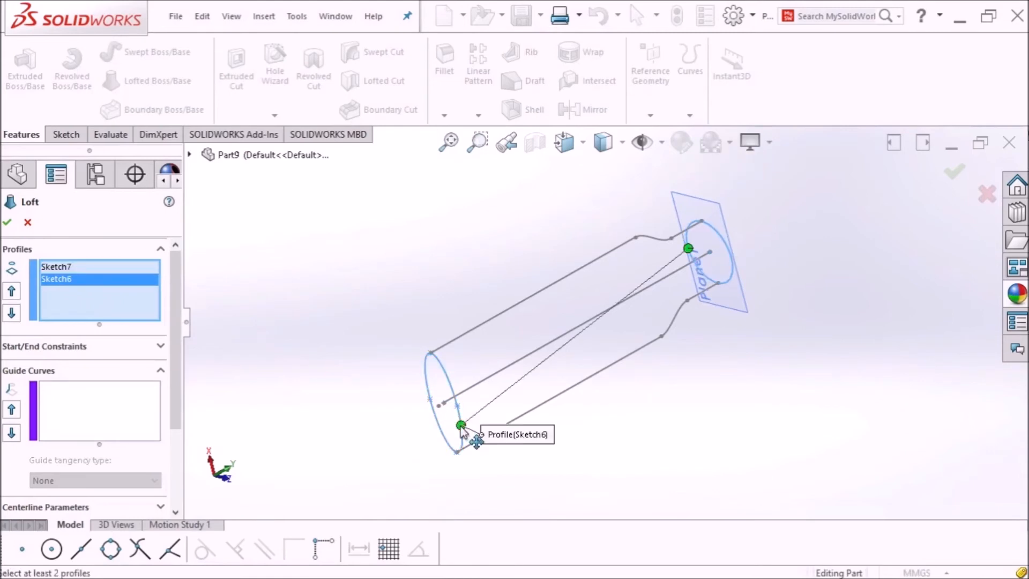
{"action": "left_click", "coordinate": [90, 394]}
{"action": "mouse_move", "coordinate": [770, 375]}
{"action": "middle_mouse_down"}
{"action": "mouse_move", "coordinate": [732, 359]}
{"action": "mouse_move", "coordinate": [739, 331]}
{"action": "middle_mouse_up"}
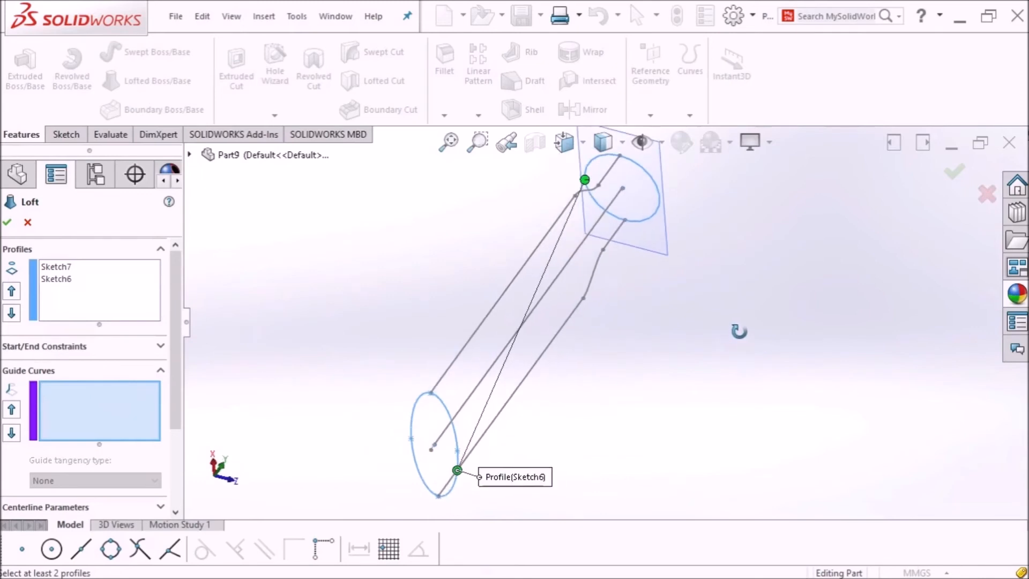
{"action": "left_click", "coordinate": [545, 355]}
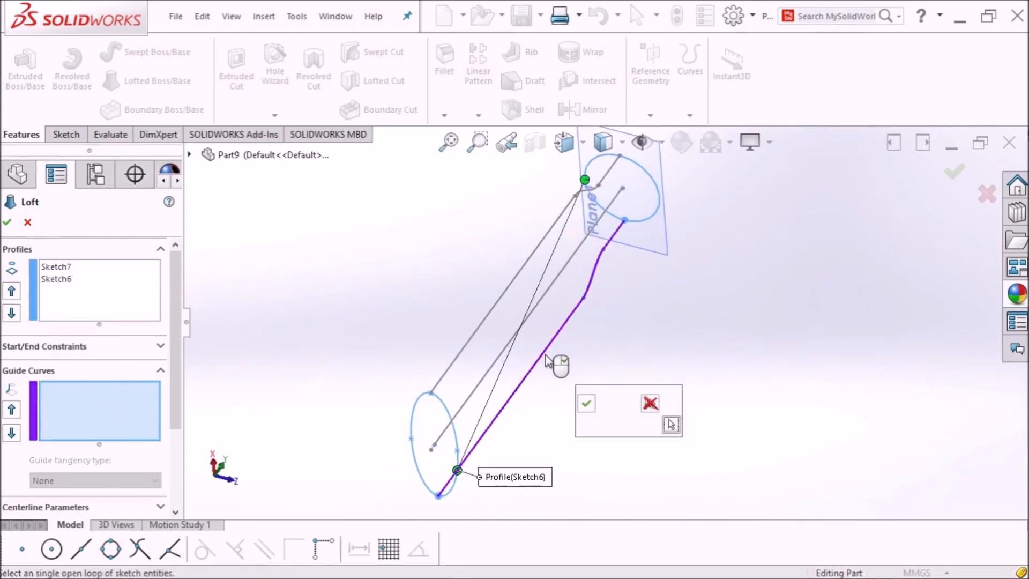
{"action": "left_click", "coordinate": [584, 406]}
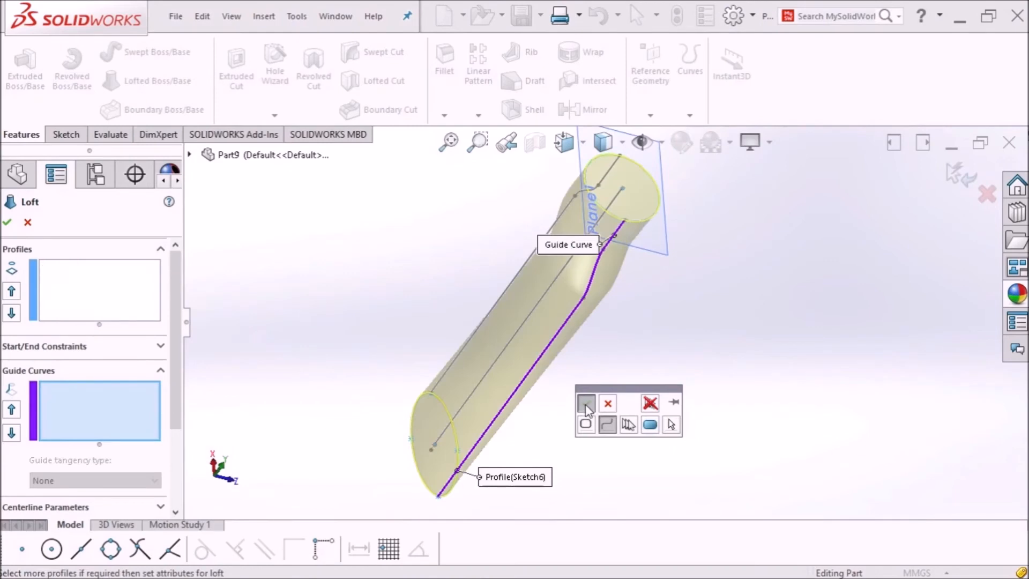
{"action": "middle_click_drag", "start_coordinate": [643, 340], "coordinate": [535, 330]}
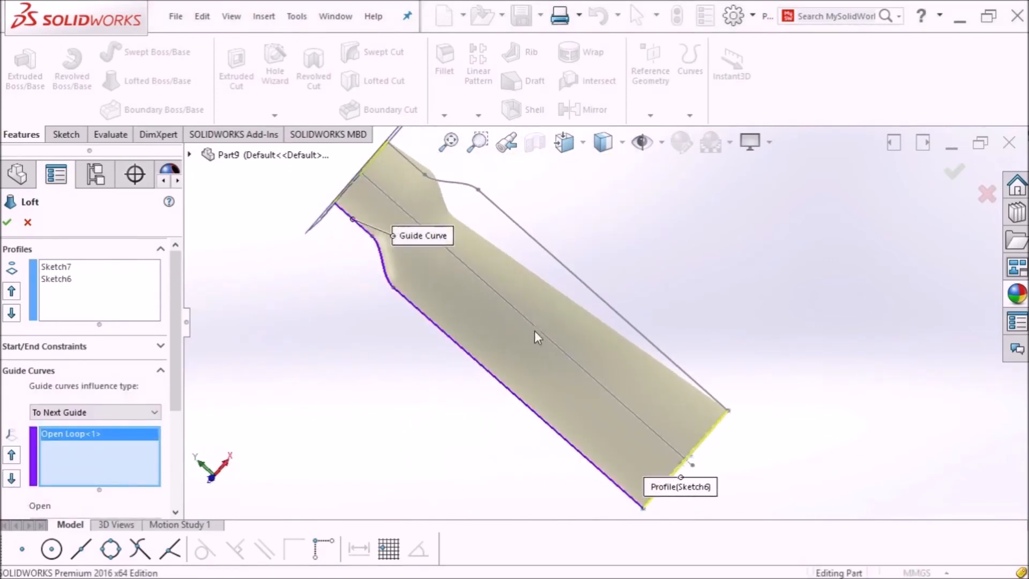
{"action": "left_click", "coordinate": [580, 279]}
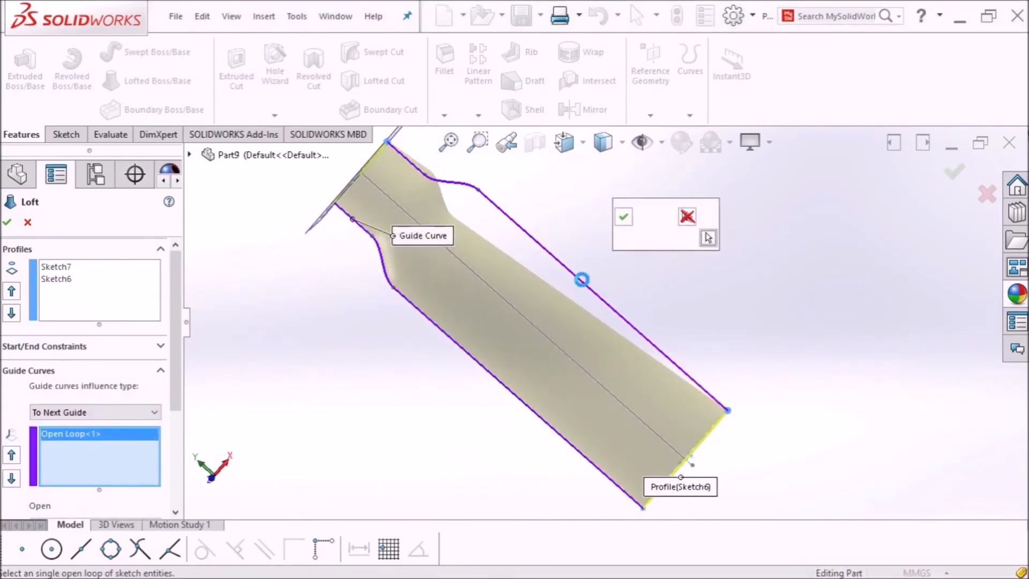
{"action": "left_click", "coordinate": [622, 218]}
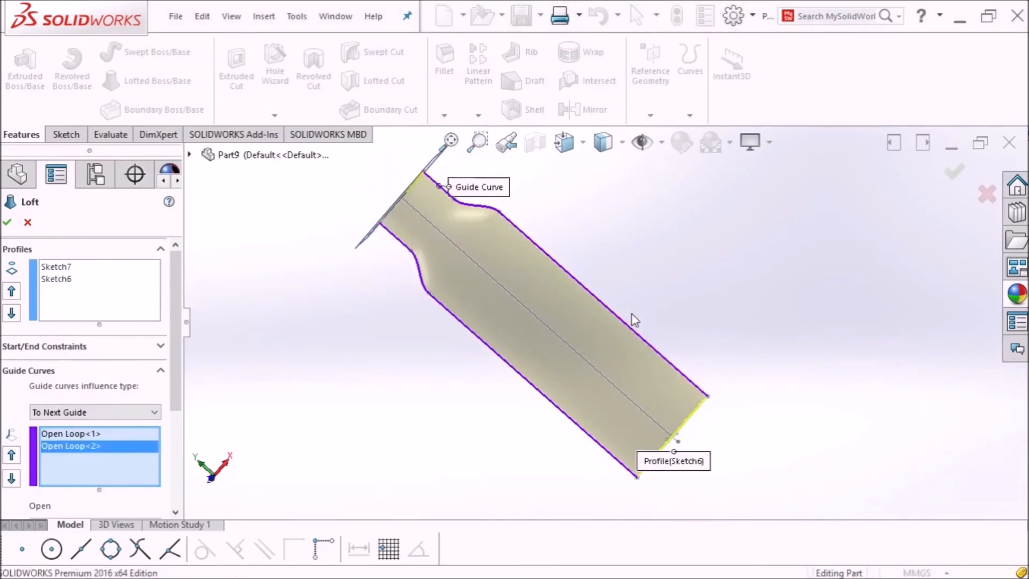
{"action": "left_click", "coordinate": [5, 223]}
{"action": "middle_click_drag", "start_coordinate": [276, 290], "coordinate": [606, 359]}
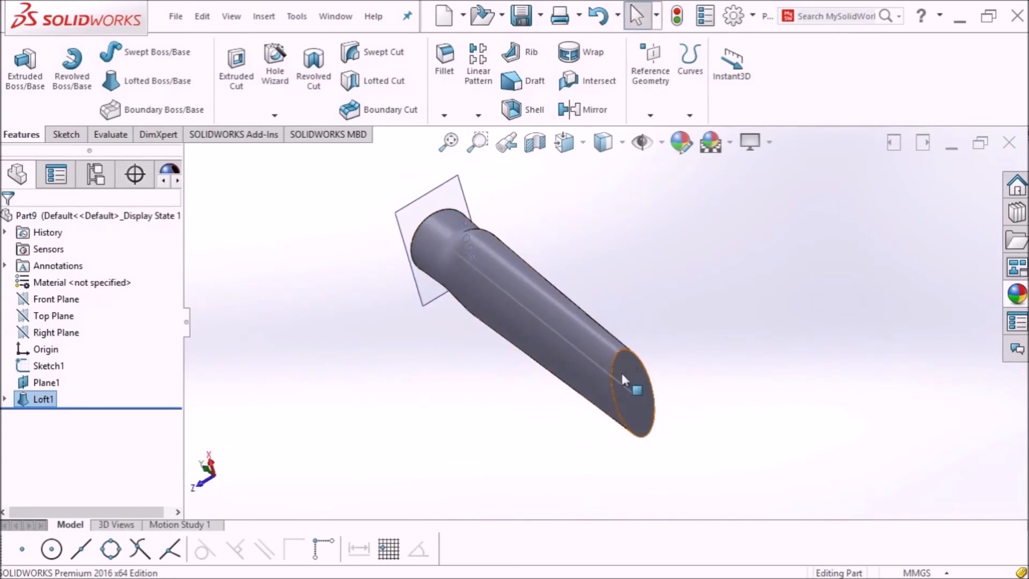
Step: Inspect the lofted tube, zoom to fit, and close the part document
{"action": "middle_click_drag", "start_coordinate": [690, 356], "coordinate": [609, 322]}
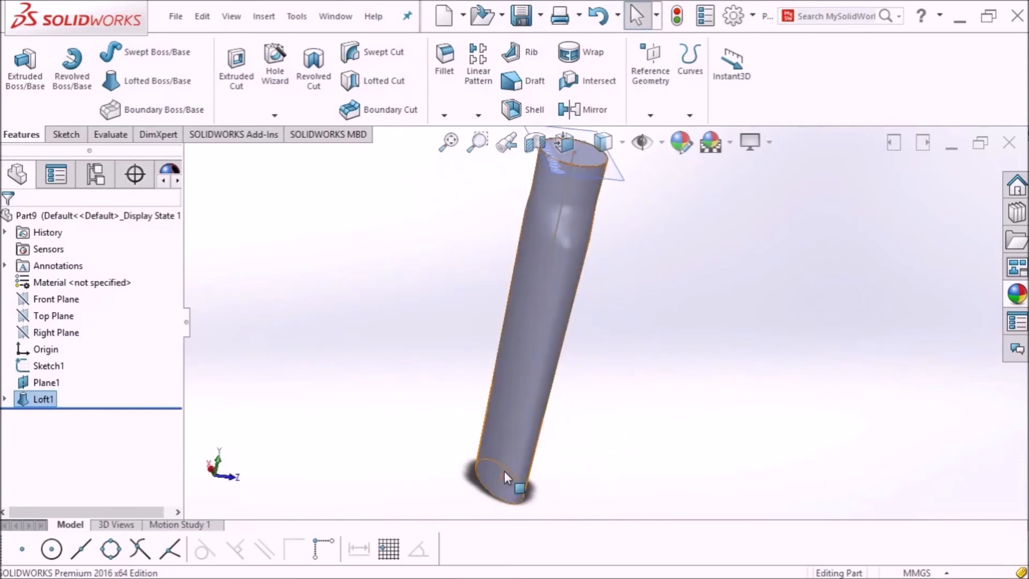
{"action": "middle_click_drag", "start_coordinate": [597, 231], "coordinate": [554, 189]}
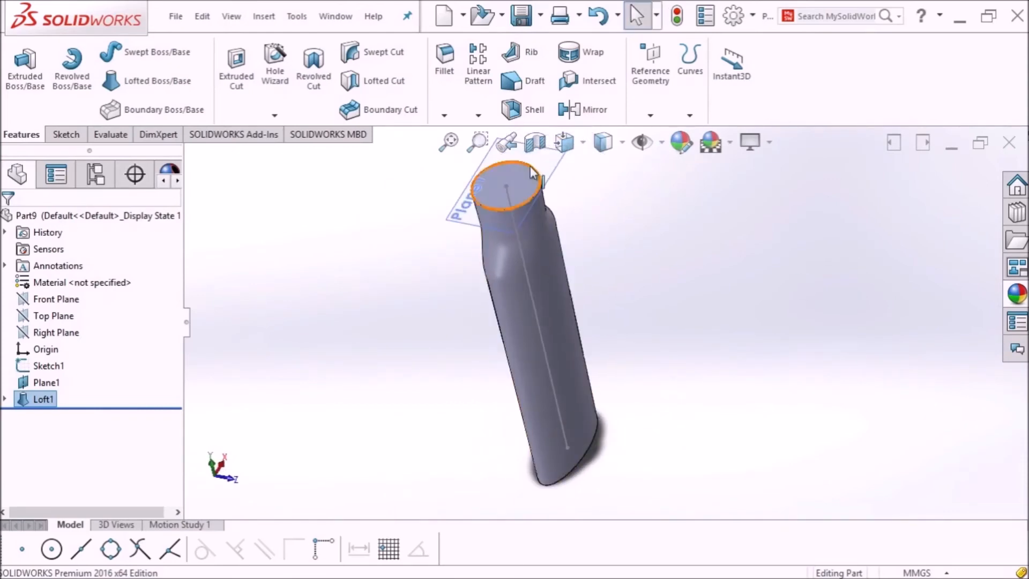
{"action": "left_click", "coordinate": [450, 143]}
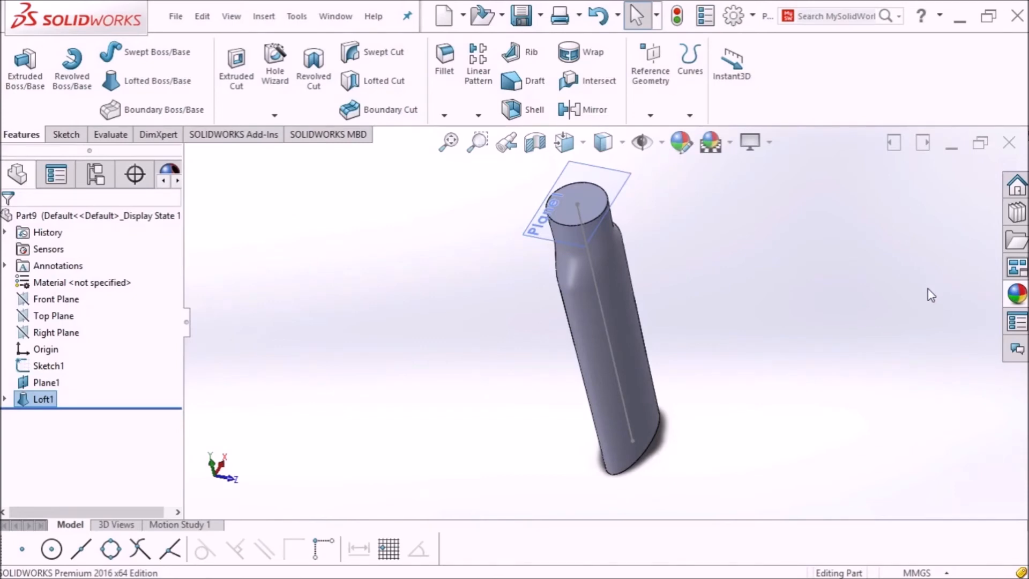
{"action": "left_click", "coordinate": [1008, 143]}
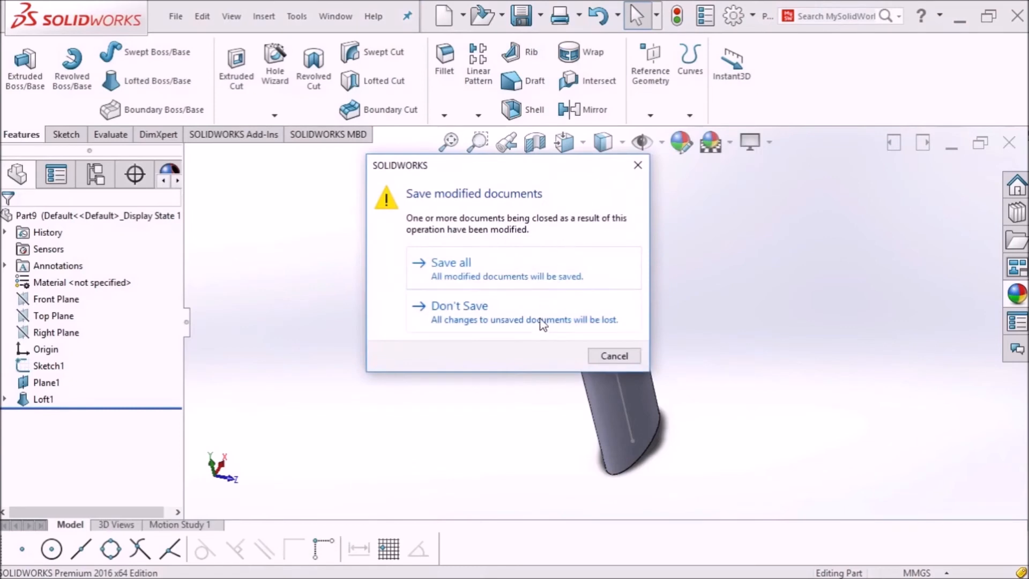
Step: Discard changes to the lofted part and create a new part
{"action": "left_click", "coordinate": [540, 319]}
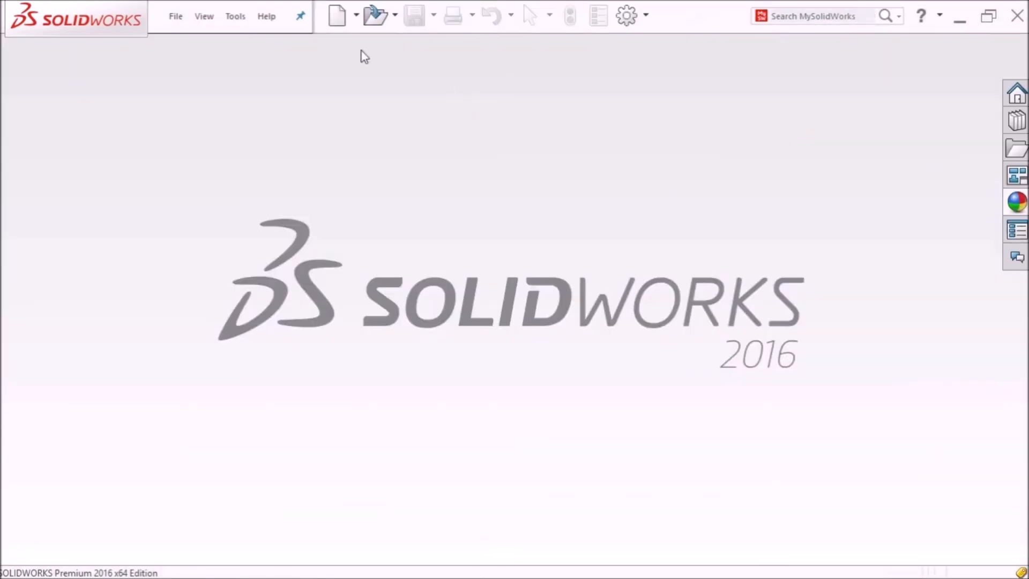
{"action": "left_click", "coordinate": [336, 22]}
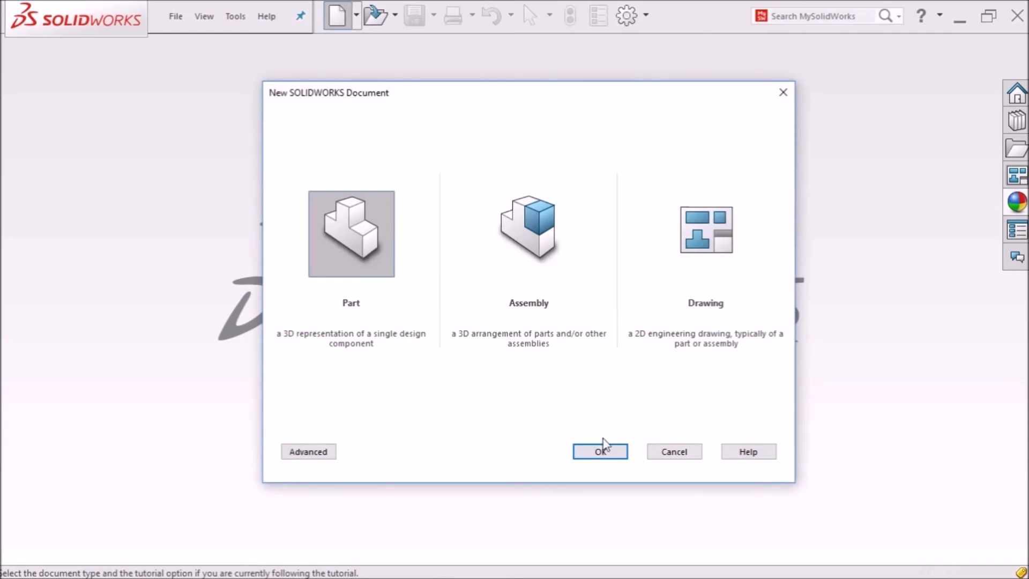
{"action": "left_click", "coordinate": [601, 448]}
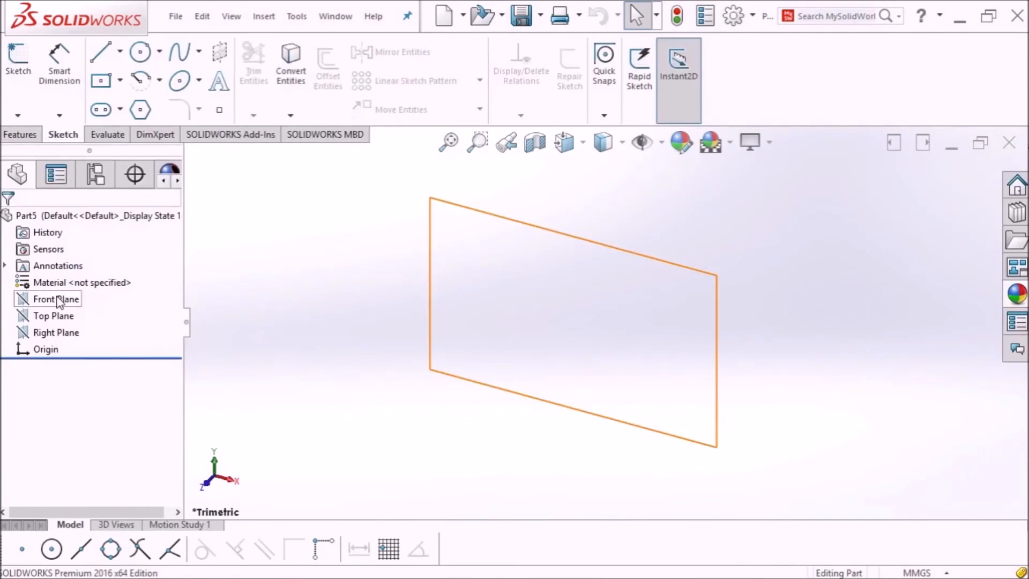
Step: Start Sketch1 on the Front Plane, viewed face-on
{"action": "left_click", "coordinate": [58, 299]}
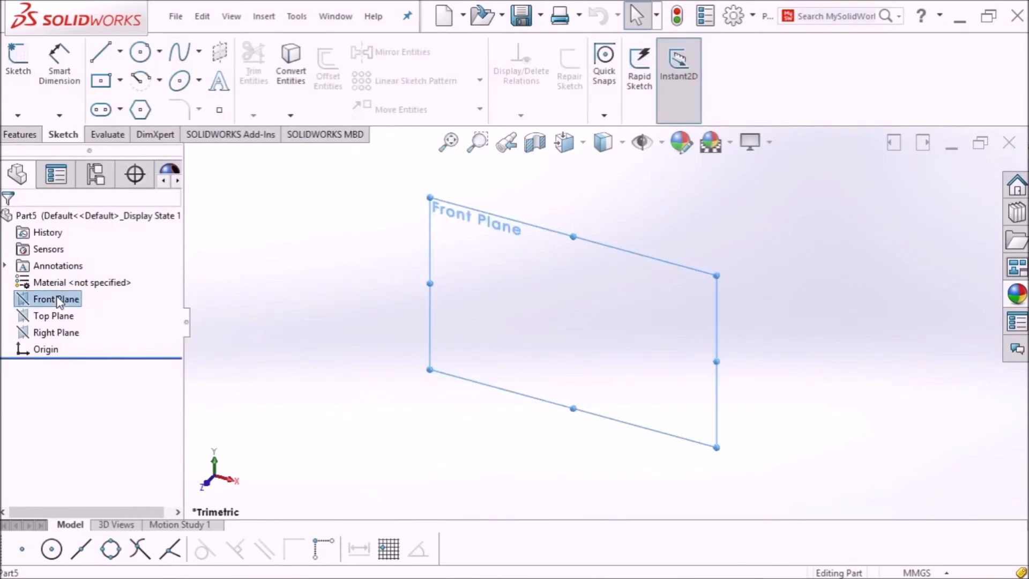
{"action": "left_click", "coordinate": [580, 154]}
{"action": "left_click", "coordinate": [690, 263]}
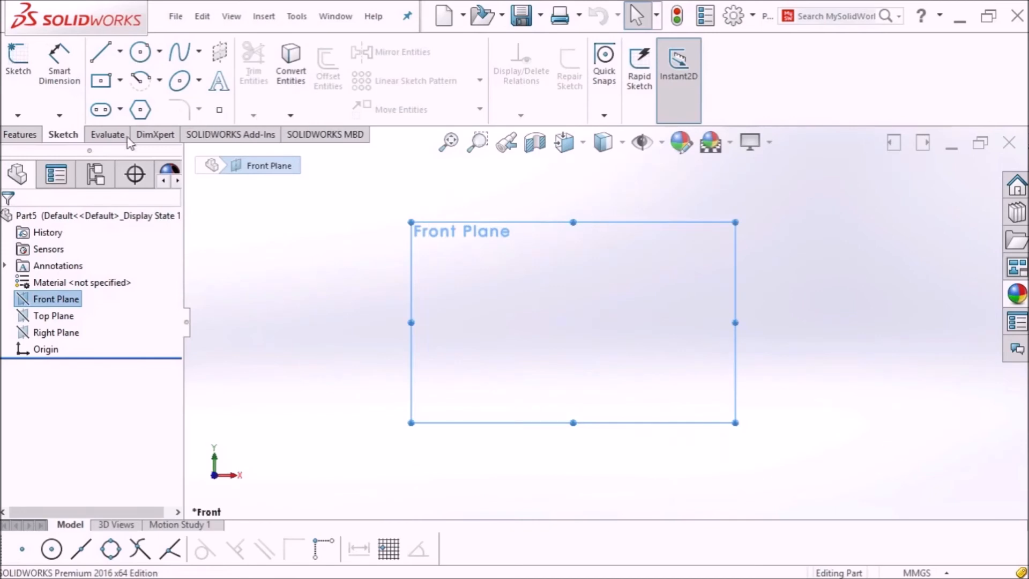
{"action": "left_click", "coordinate": [16, 75]}
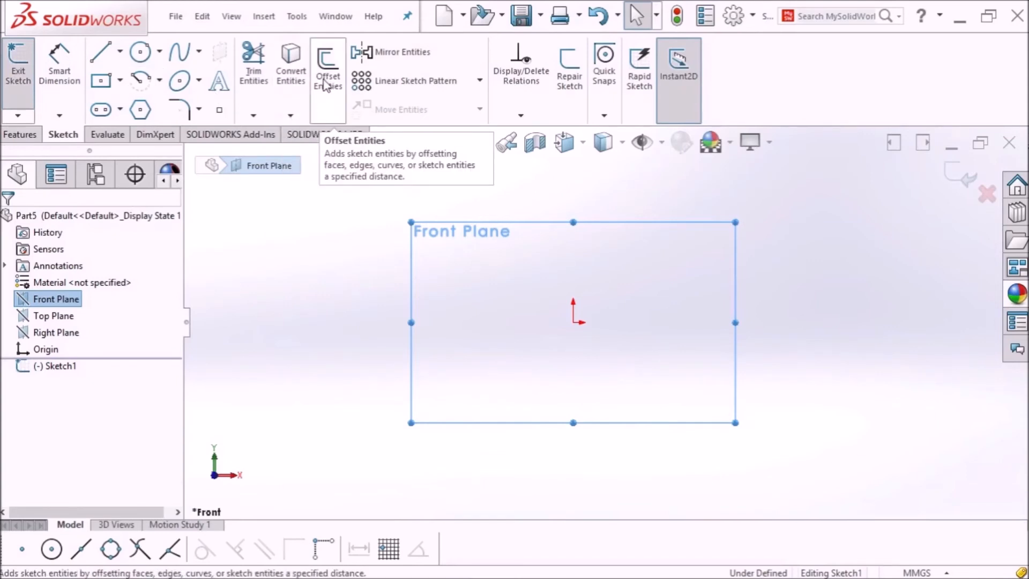
Step: Draw a vertical and a horizontal centerline crossing at the origin
{"action": "left_click", "coordinate": [121, 53]}
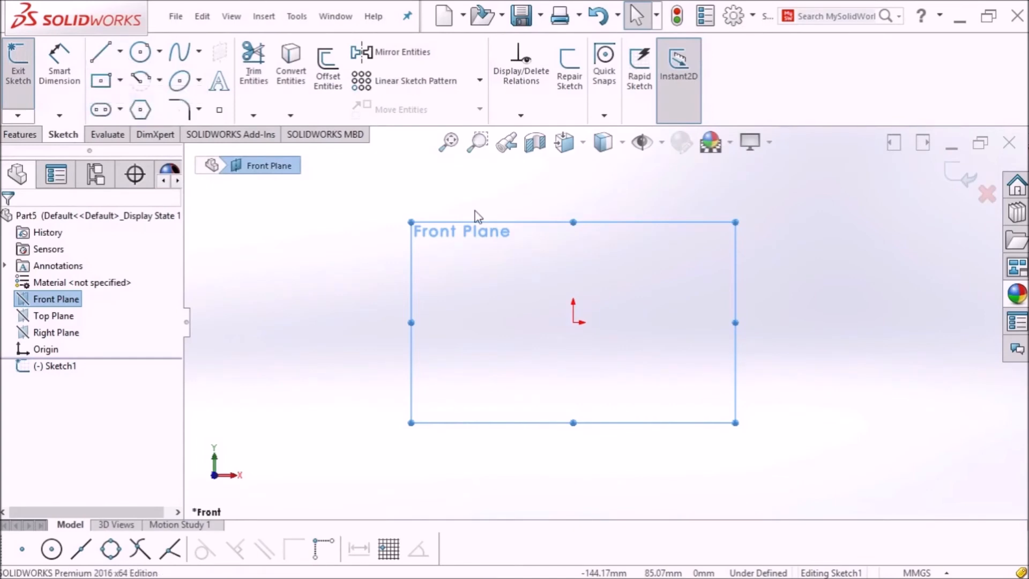
{"action": "key", "text": "l"}
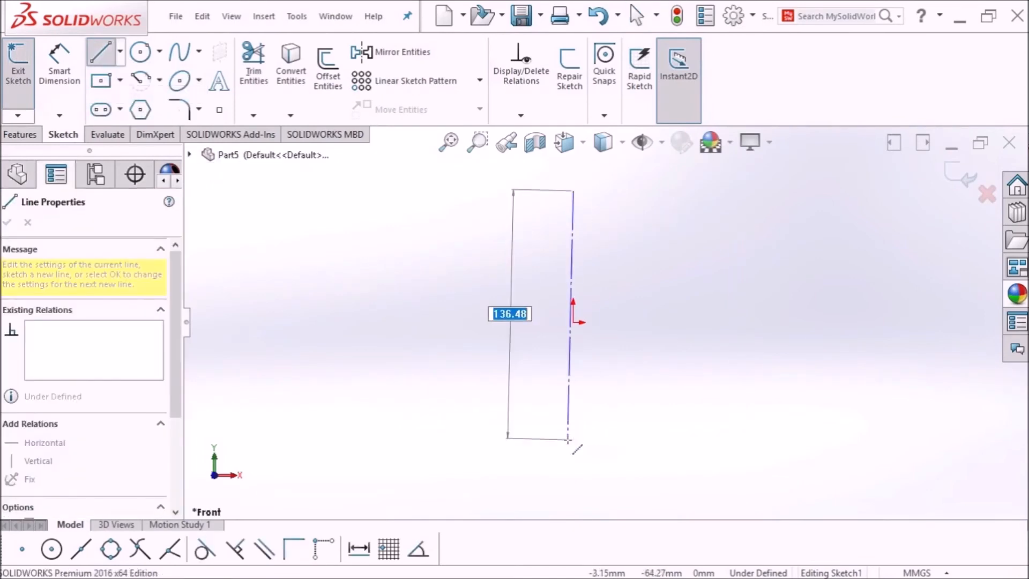
{"action": "left_click", "coordinate": [572, 439]}
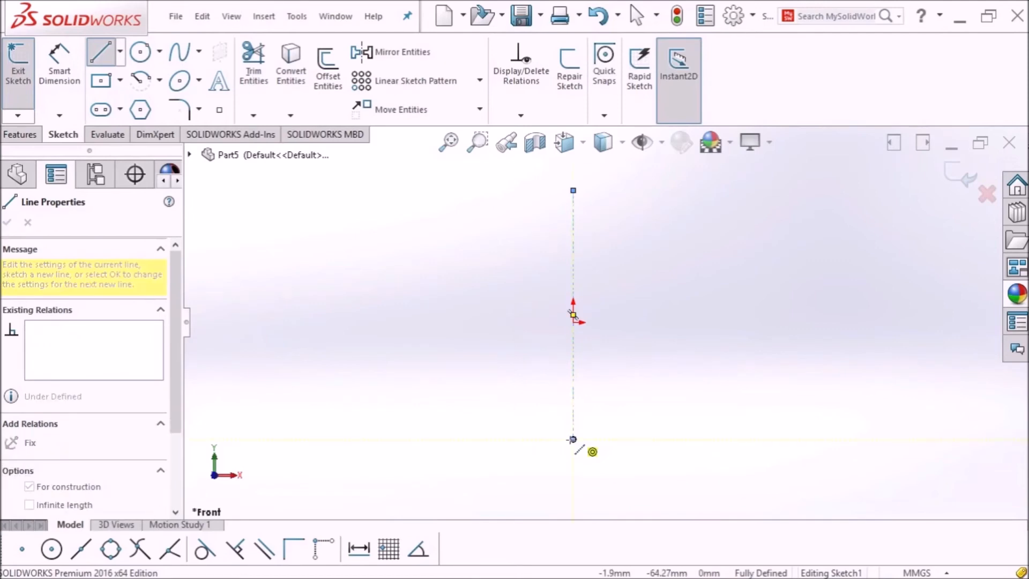
{"action": "key", "text": "Escape"}
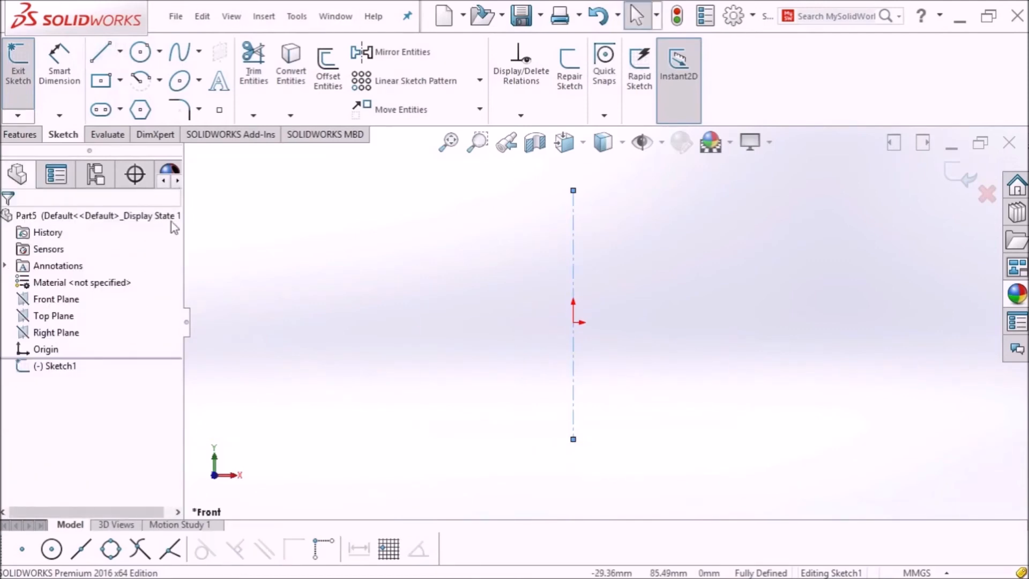
{"action": "left_click", "coordinate": [120, 50]}
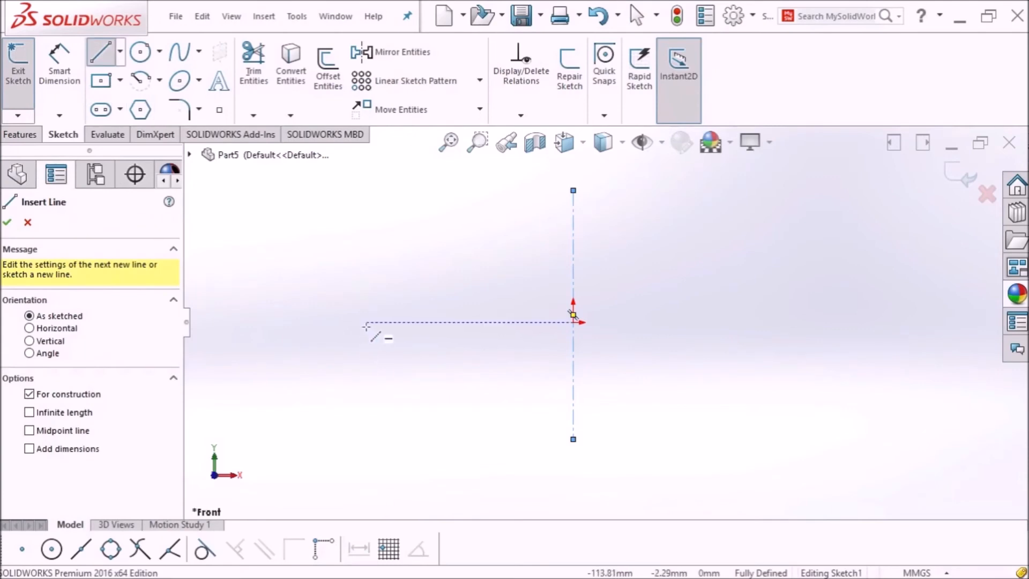
{"action": "left_click", "coordinate": [366, 323]}
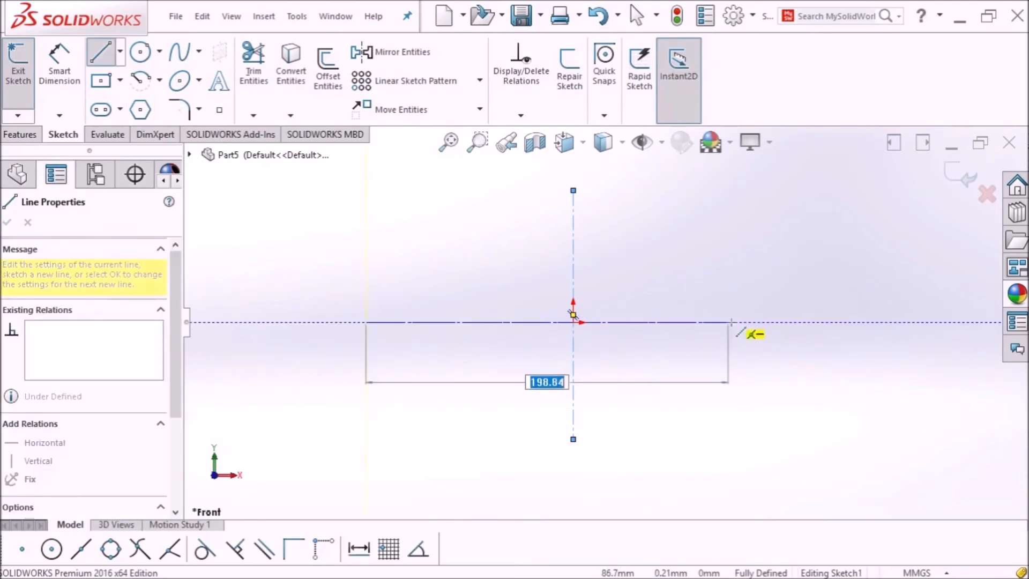
{"action": "left_click", "coordinate": [745, 322]}
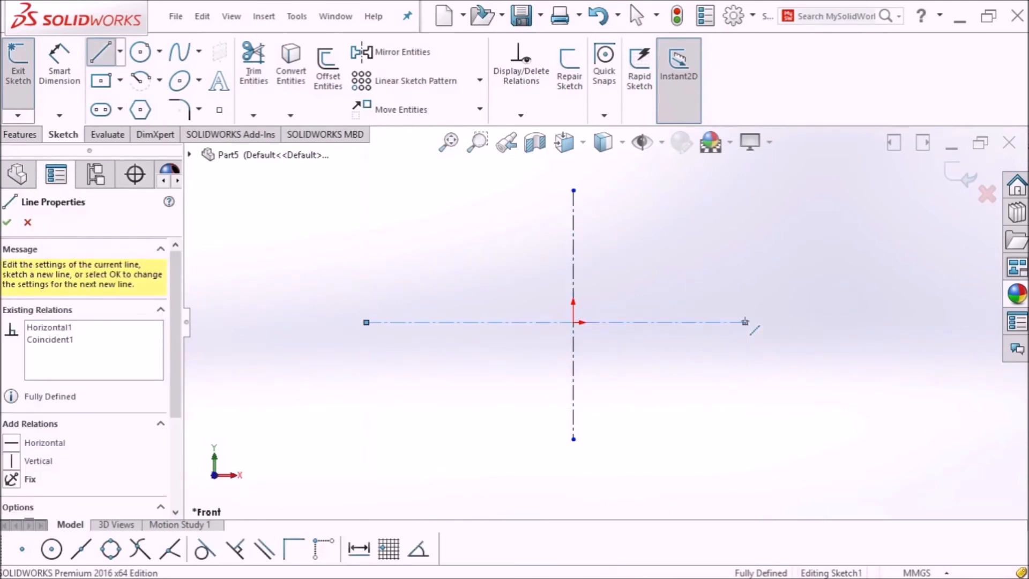
{"action": "key", "text": "Escape"}
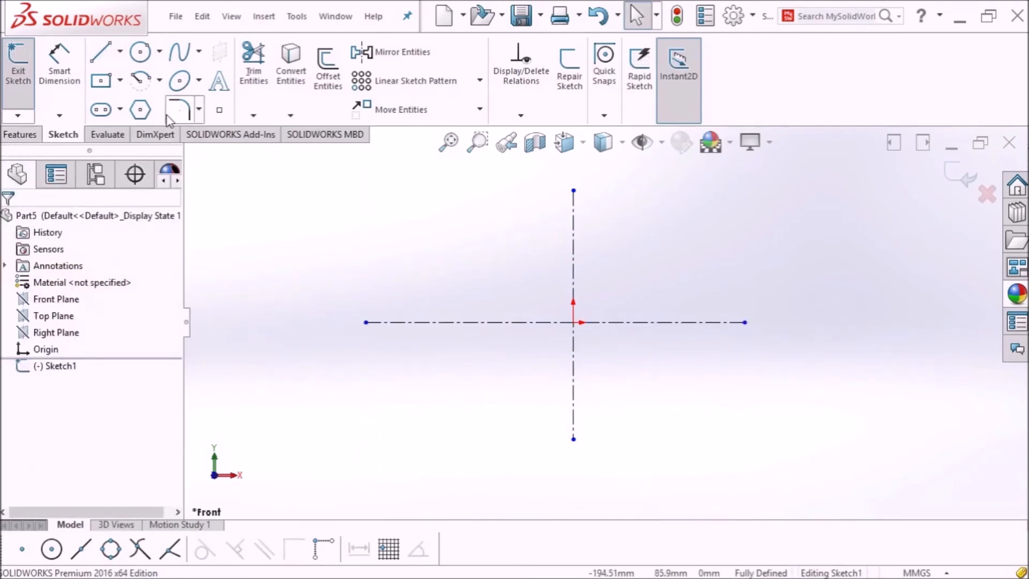
Step: Sketch a circle below-left of the origin and dimension it to Ø30
{"action": "left_click", "coordinate": [141, 52]}
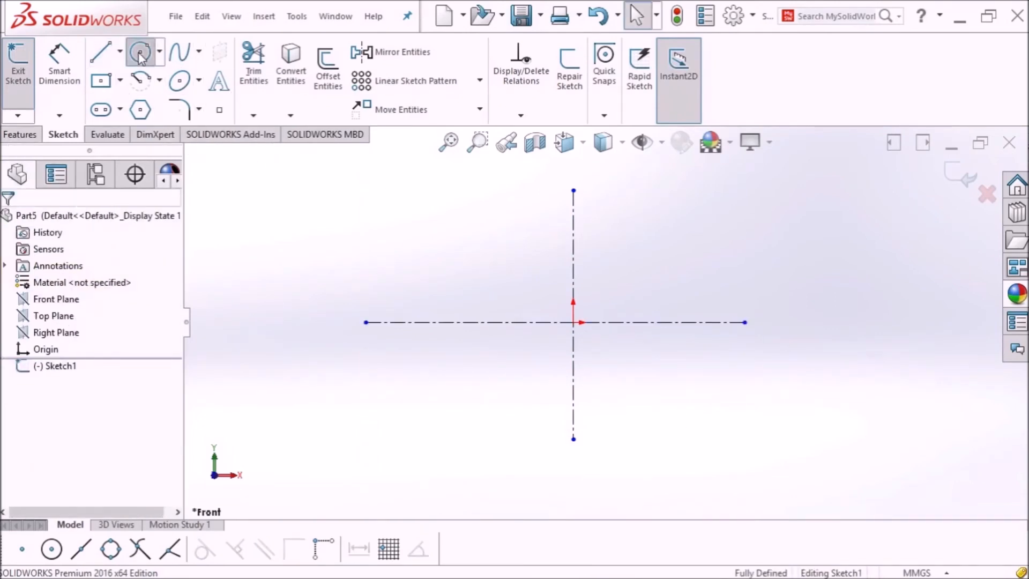
{"action": "left_click", "coordinate": [451, 403]}
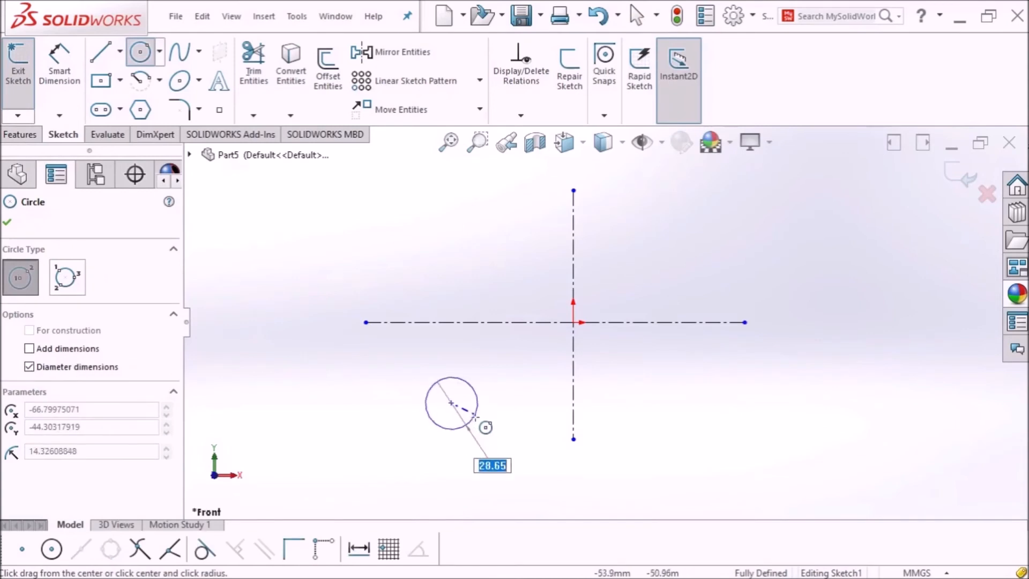
{"action": "left_click", "coordinate": [474, 411]}
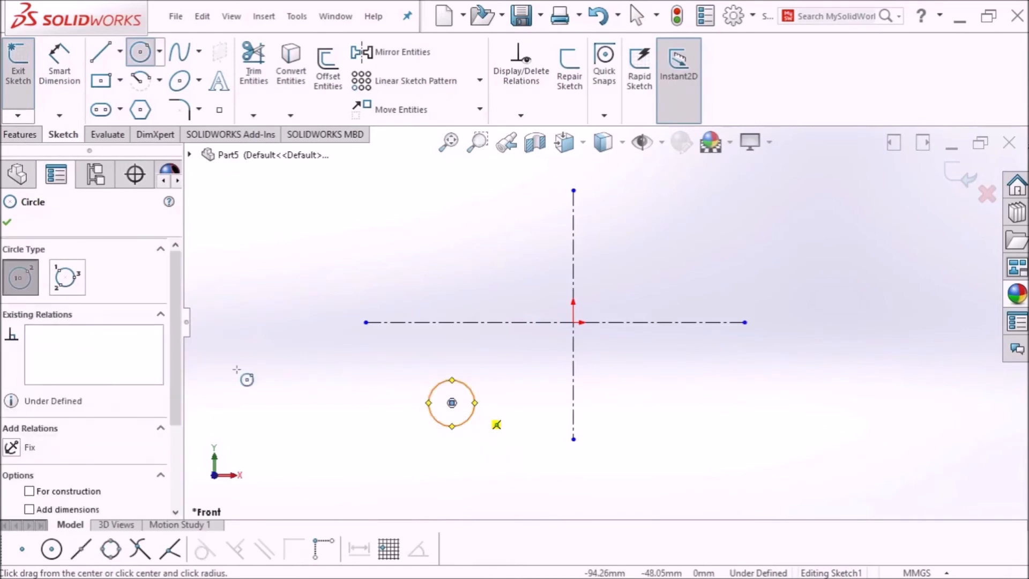
{"action": "left_click", "coordinate": [60, 73]}
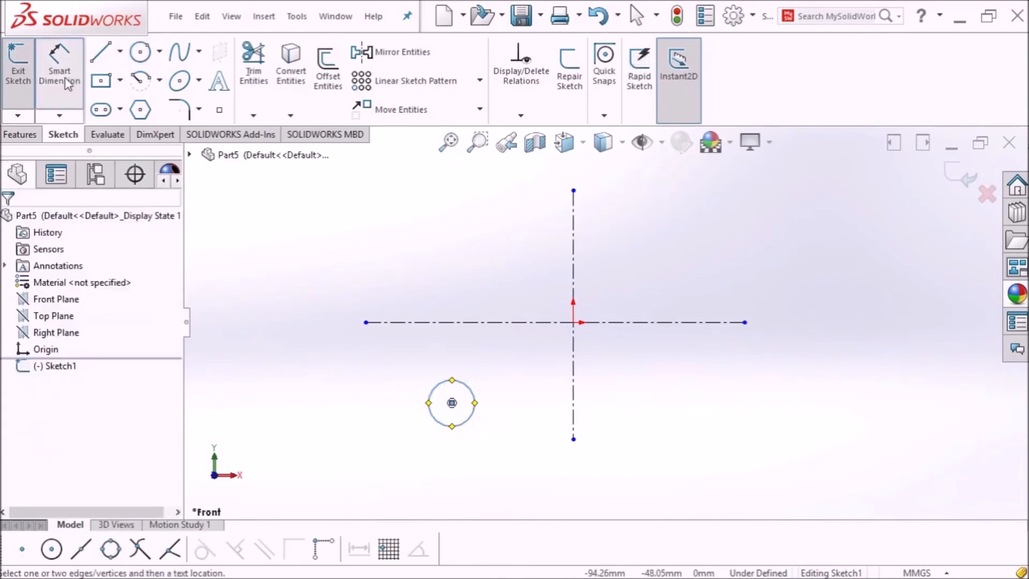
{"action": "left_click", "coordinate": [432, 421]}
{"action": "left_click", "coordinate": [392, 429]}
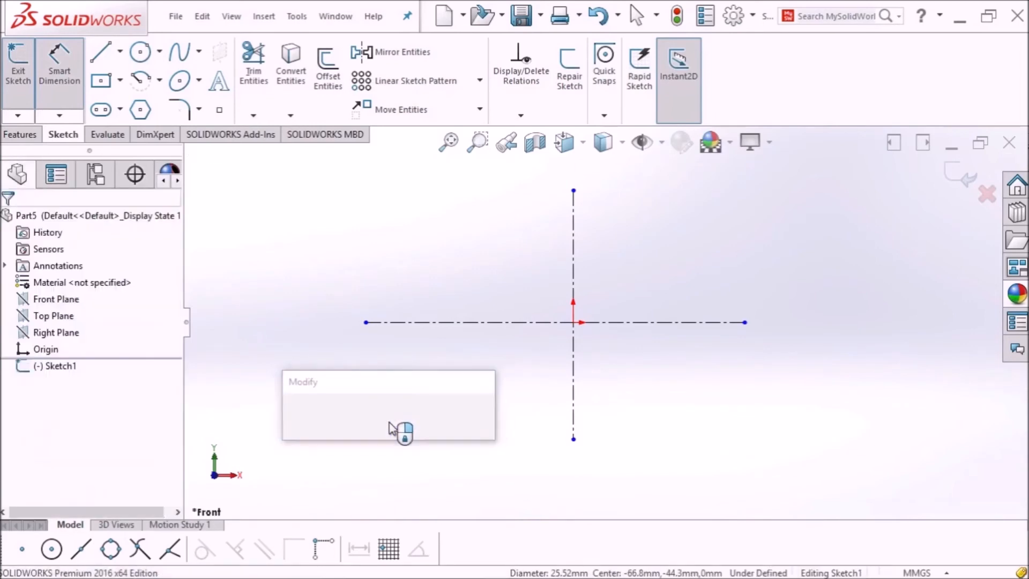
{"action": "type", "text": "30"}
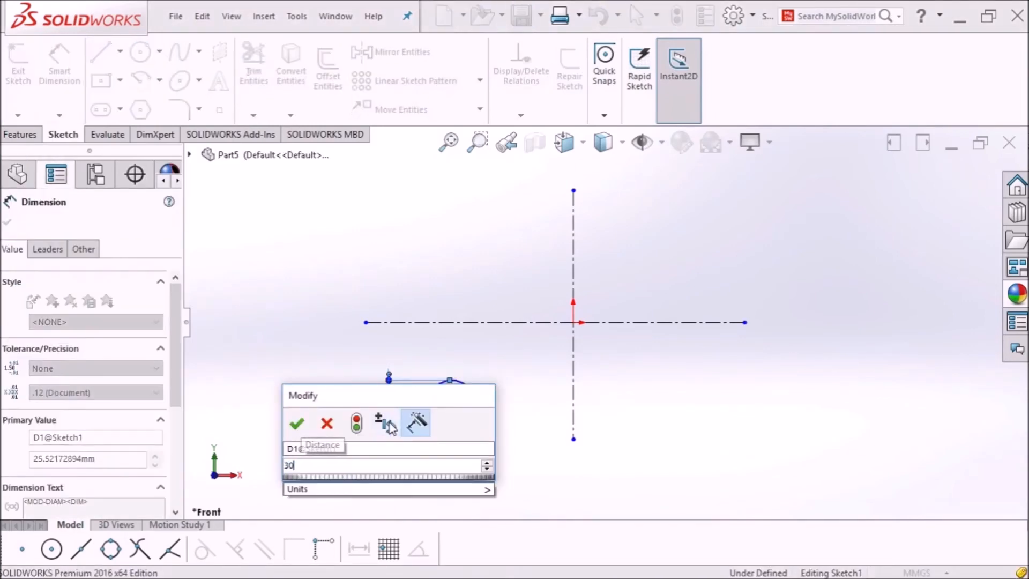
{"action": "key", "text": "Return"}
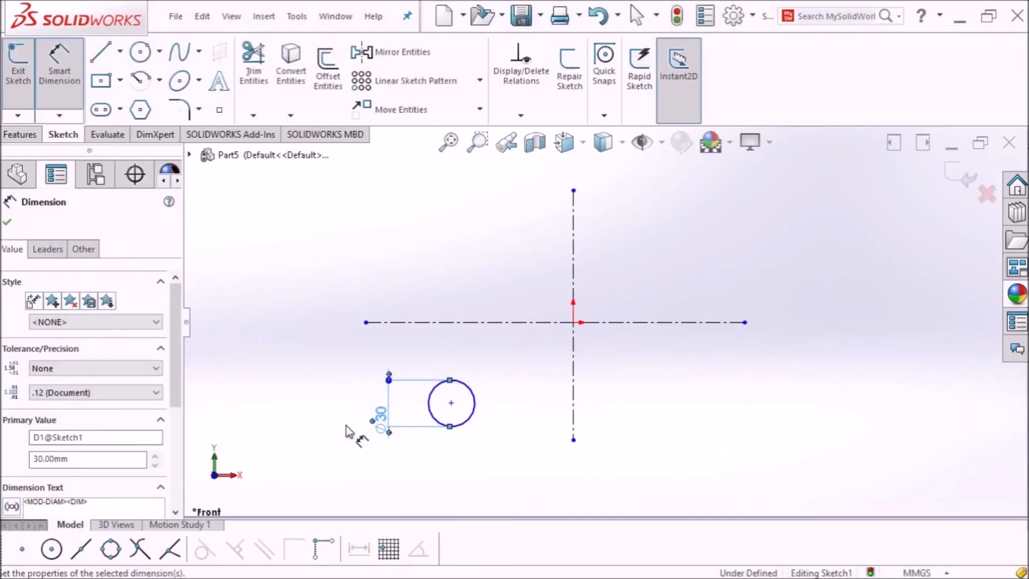
Step: Dimension the circle centre 100 mm below and 100 mm left of the centrelines
{"action": "left_click", "coordinate": [451, 403]}
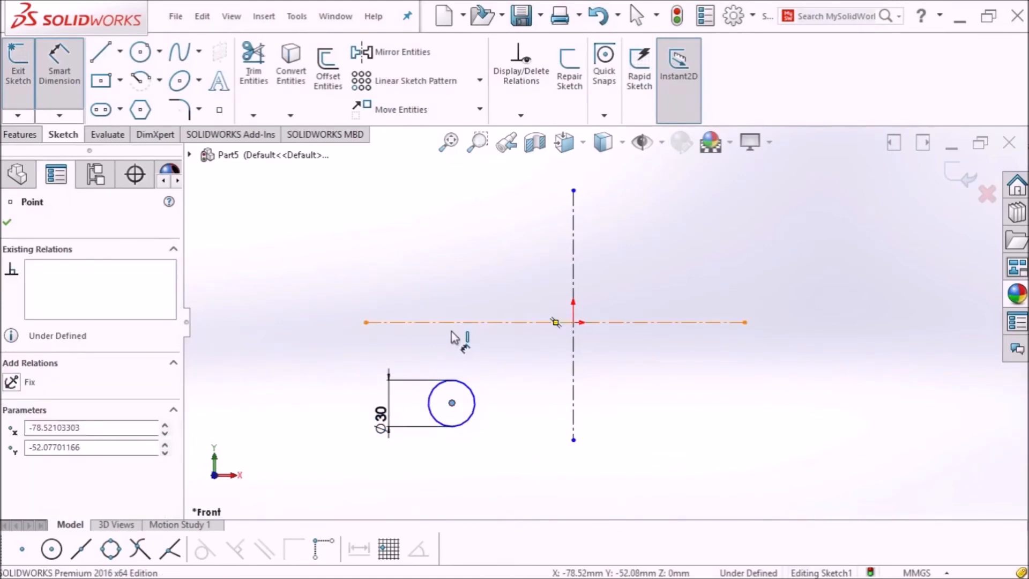
{"action": "left_click", "coordinate": [459, 322]}
{"action": "left_click", "coordinate": [310, 378]}
{"action": "type", "text": "100"}
{"action": "key", "text": "Return"}
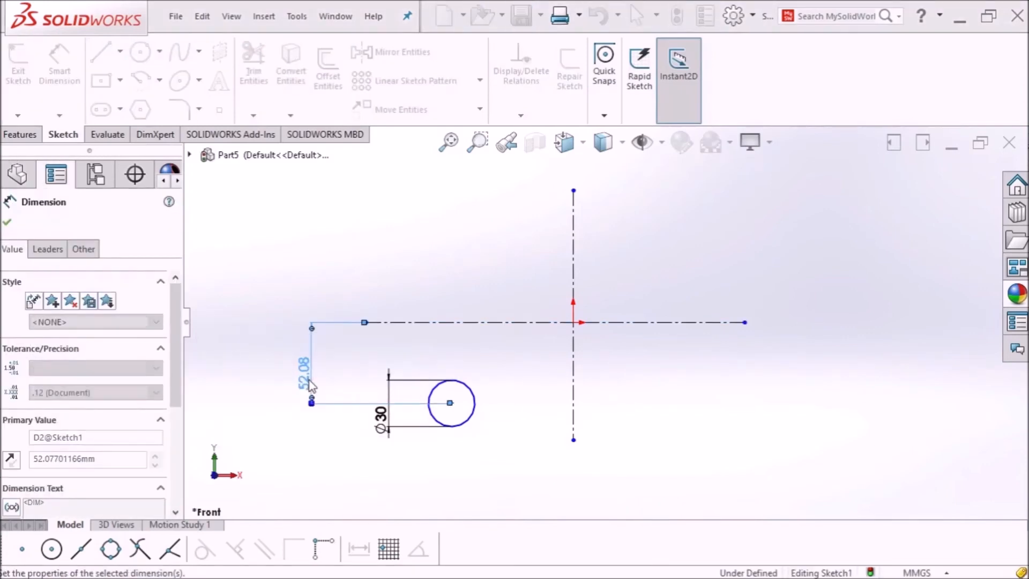
{"action": "left_click", "coordinate": [573, 418]}
{"action": "left_click", "coordinate": [451, 477]}
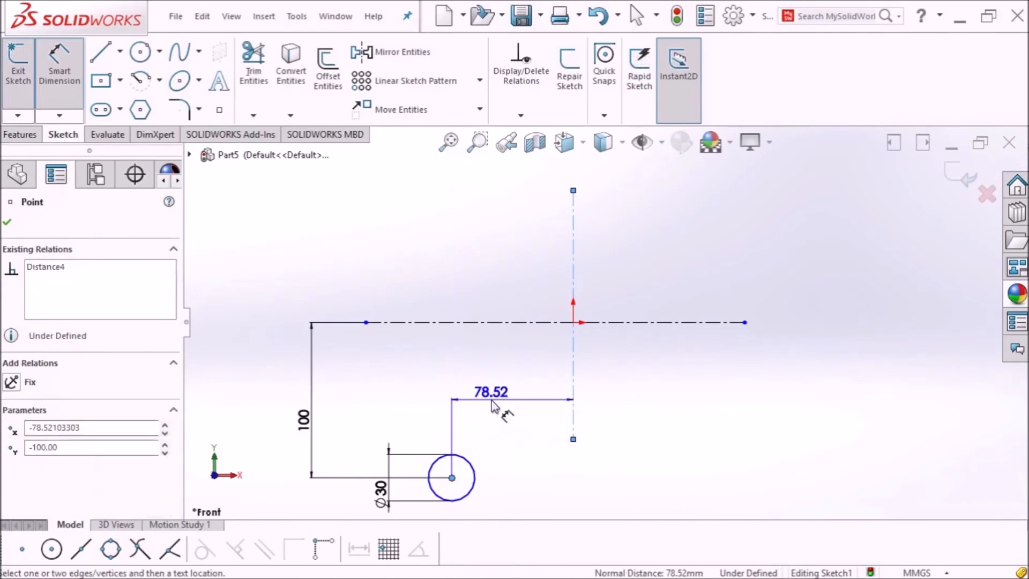
{"action": "left_click", "coordinate": [490, 400]}
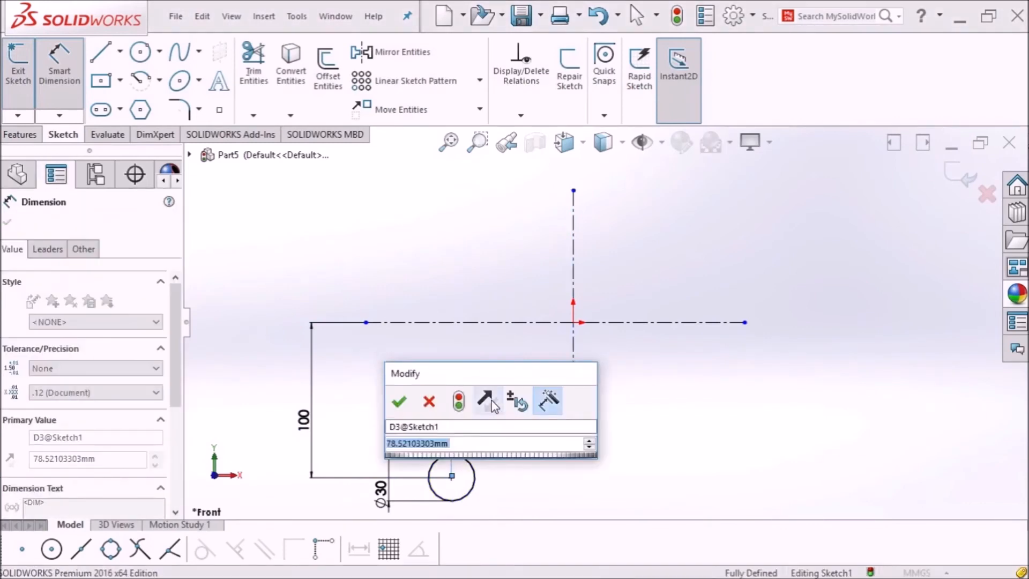
{"action": "type", "text": "100"}
{"action": "key", "text": "Return"}
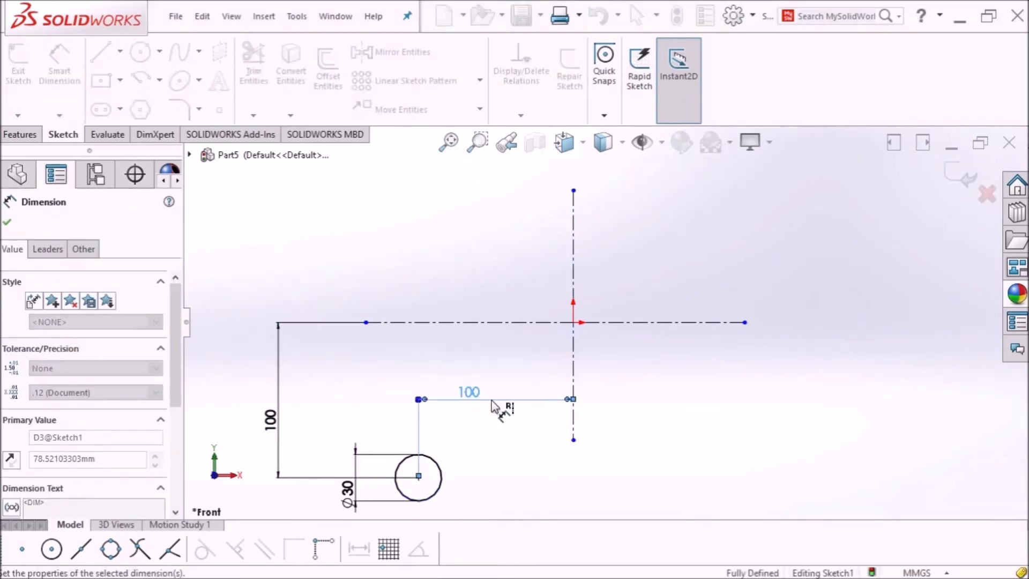
{"action": "left_click", "coordinate": [13, 222]}
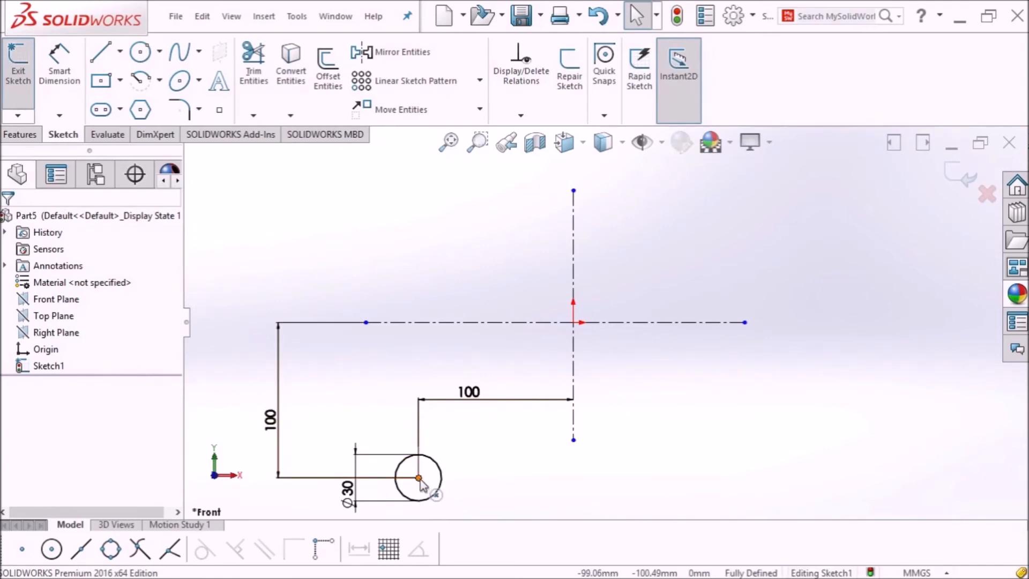
Step: Offset the Ø30 circle 5 mm outward to create the outer tube circle
{"action": "left_click", "coordinate": [328, 80]}
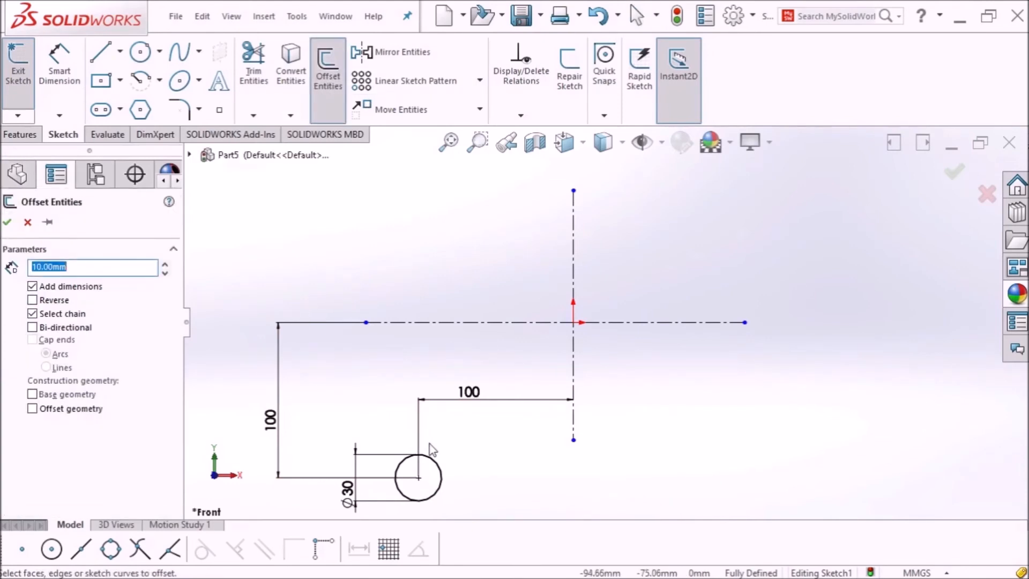
{"action": "left_click", "coordinate": [439, 493]}
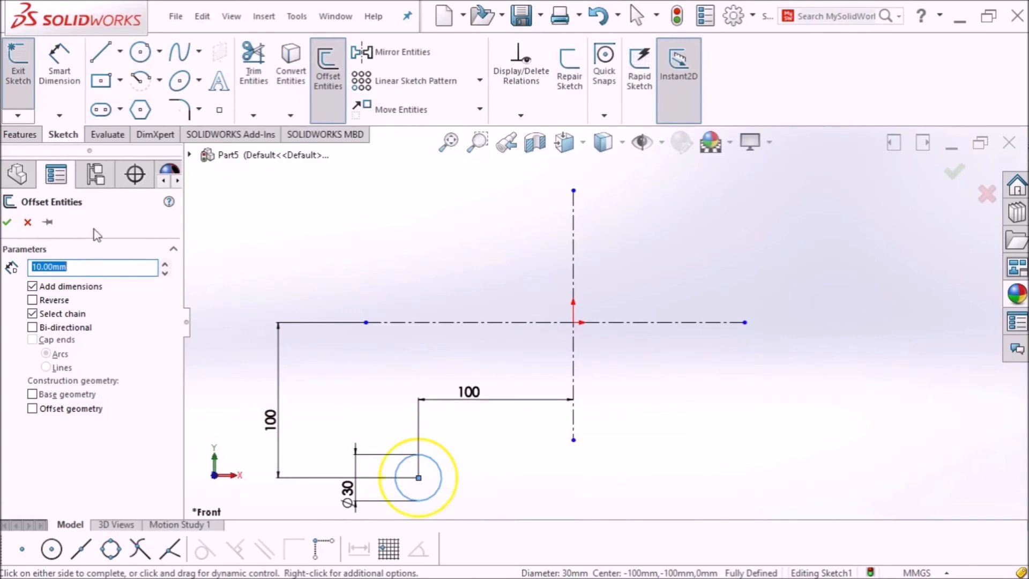
{"action": "type", "text": "5"}
{"action": "key", "text": "Return"}
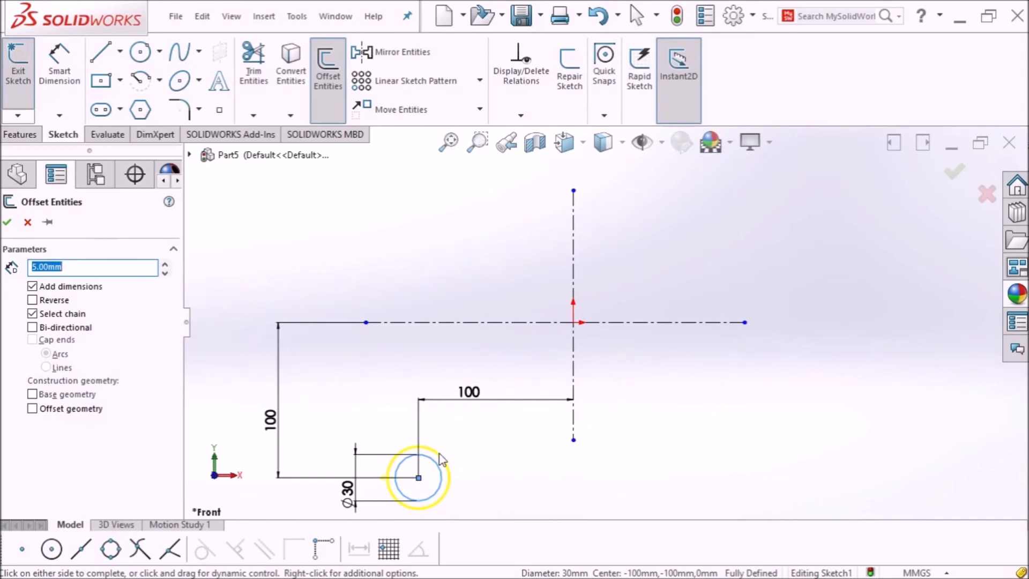
{"action": "left_click", "coordinate": [33, 301]}
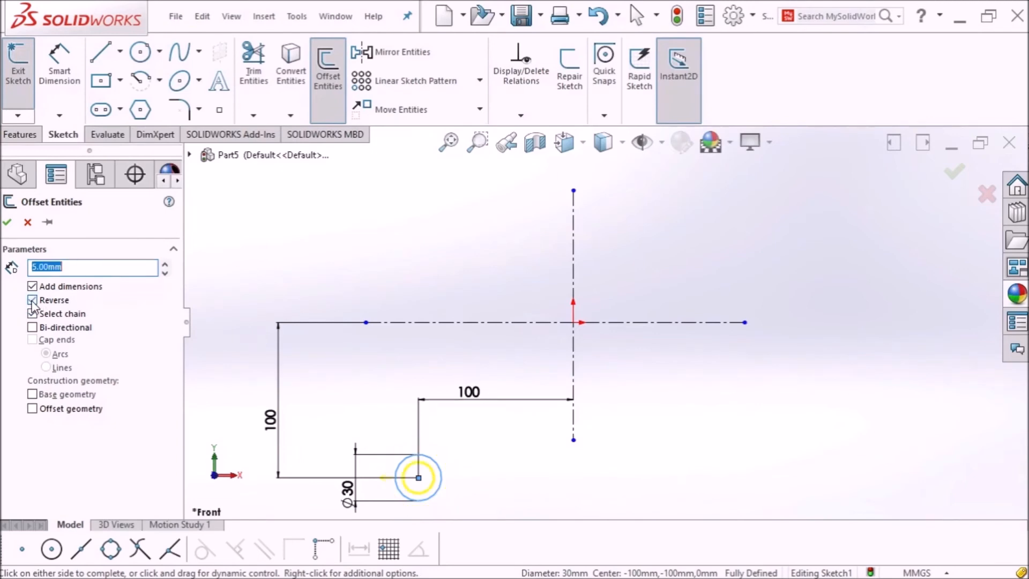
{"action": "scroll", "coordinate": [429, 480], "scroll_direction": "down", "scroll_amount": 2}
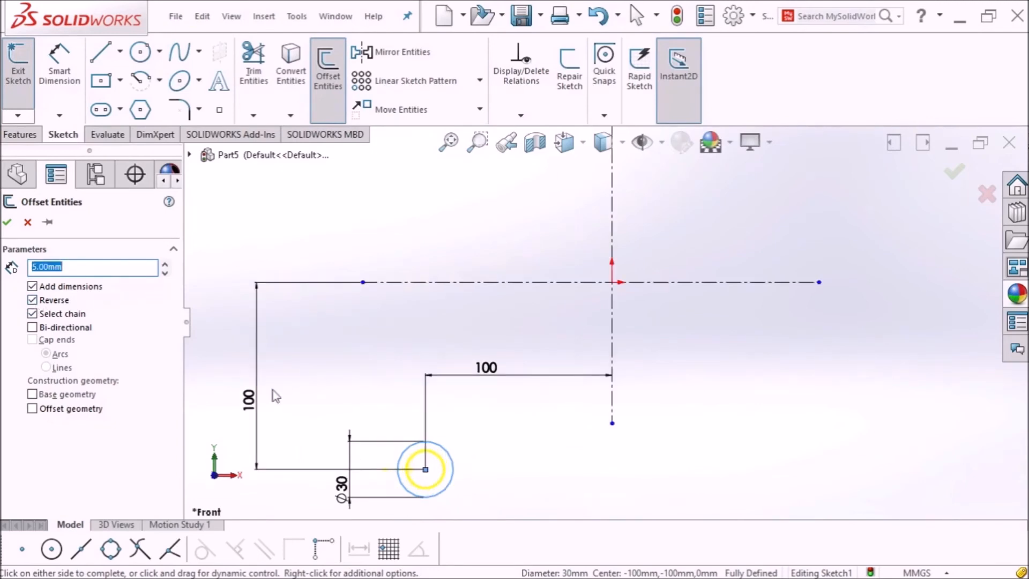
{"action": "left_click", "coordinate": [32, 327]}
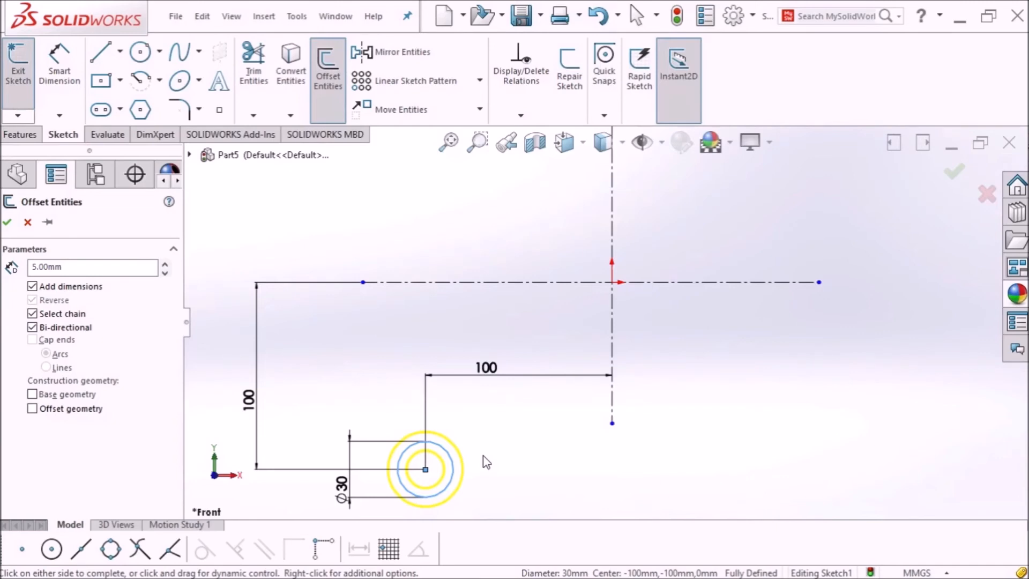
{"action": "left_click", "coordinate": [32, 327]}
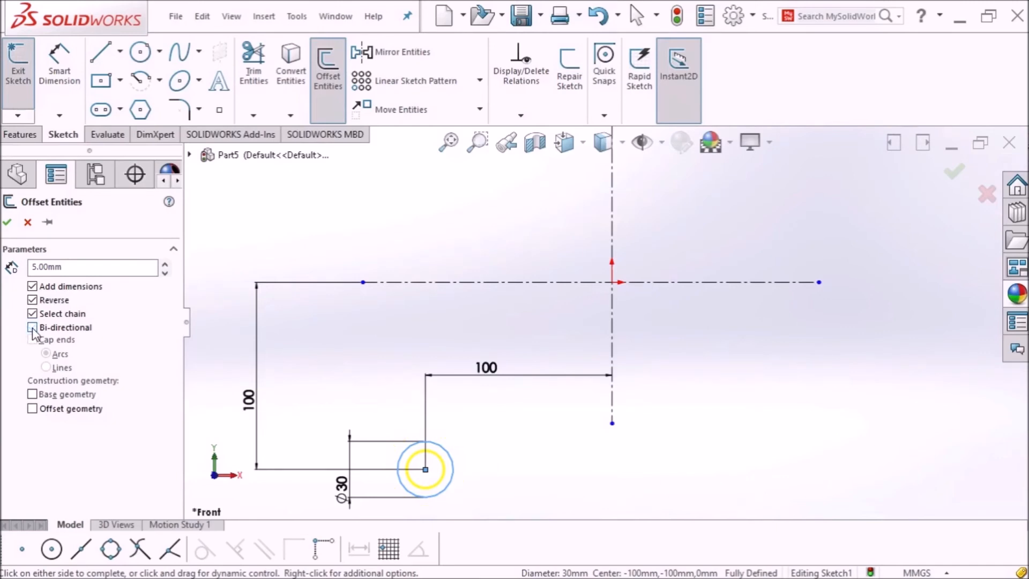
{"action": "left_click", "coordinate": [32, 300]}
{"action": "left_click", "coordinate": [8, 223]}
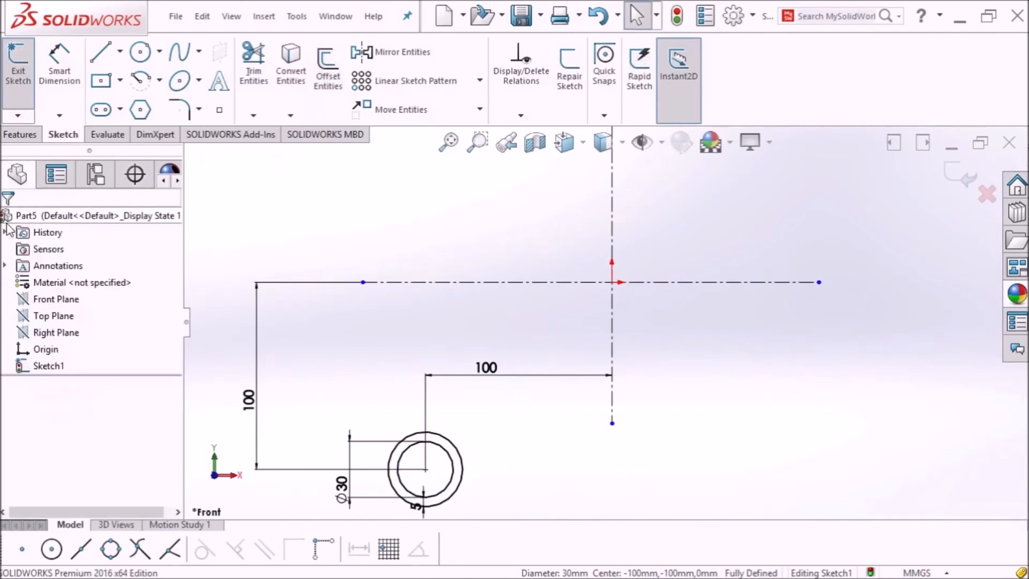
Step: Check the outer circle's diameter, cancel it, and fit the sketch in view
{"action": "left_click", "coordinate": [62, 69]}
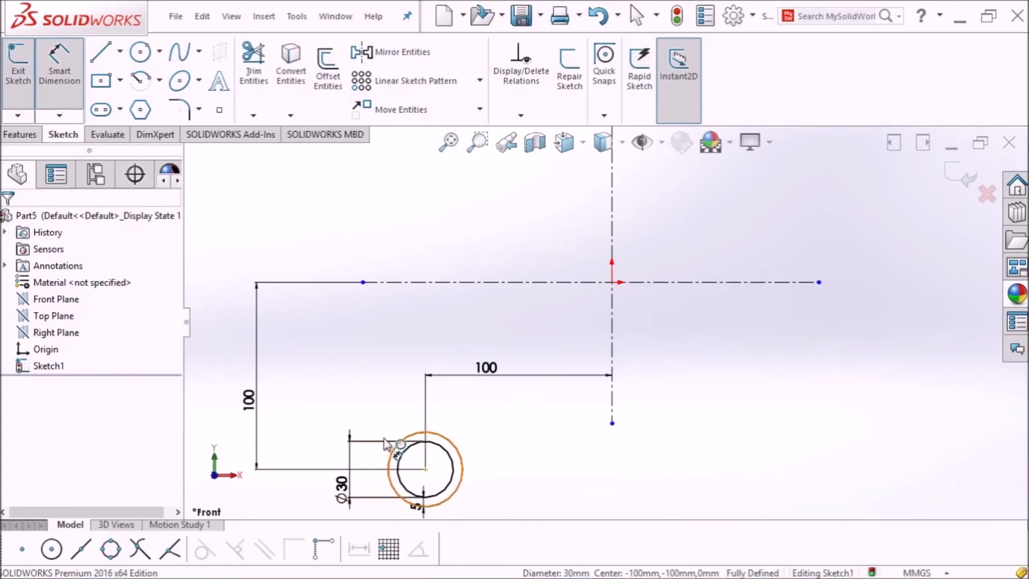
{"action": "left_click", "coordinate": [390, 463]}
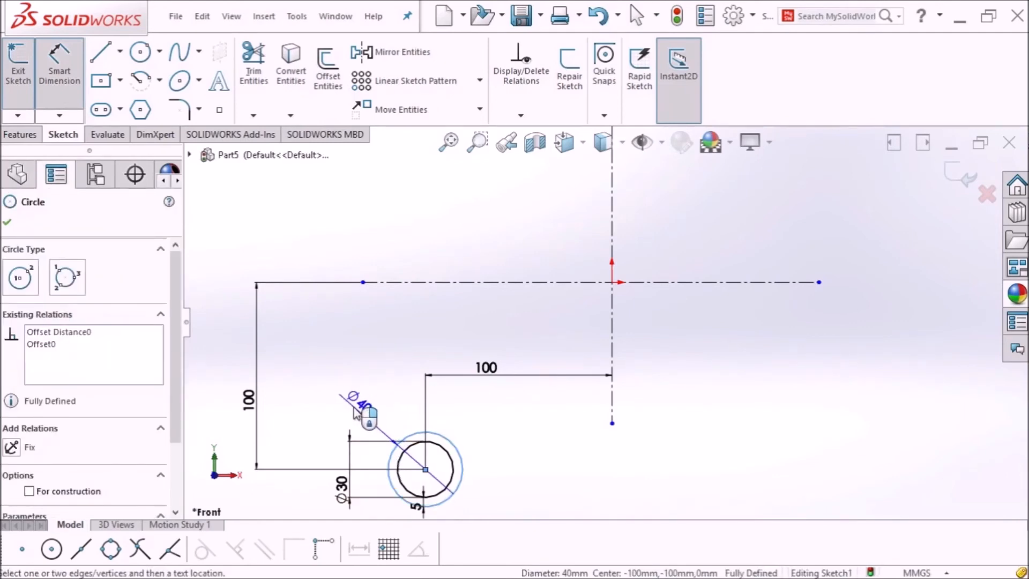
{"action": "key", "text": "Escape"}
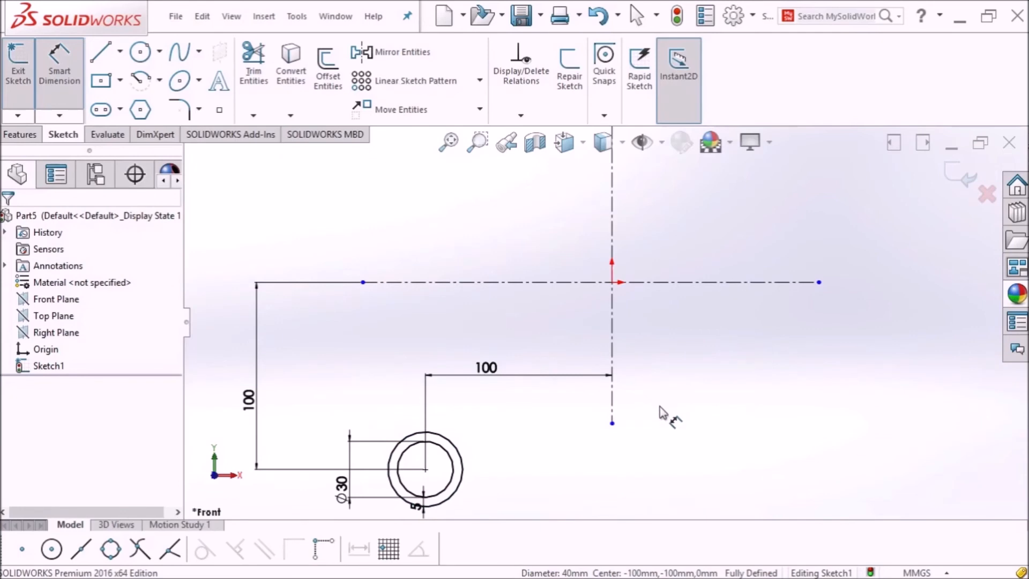
{"action": "key", "text": "f"}
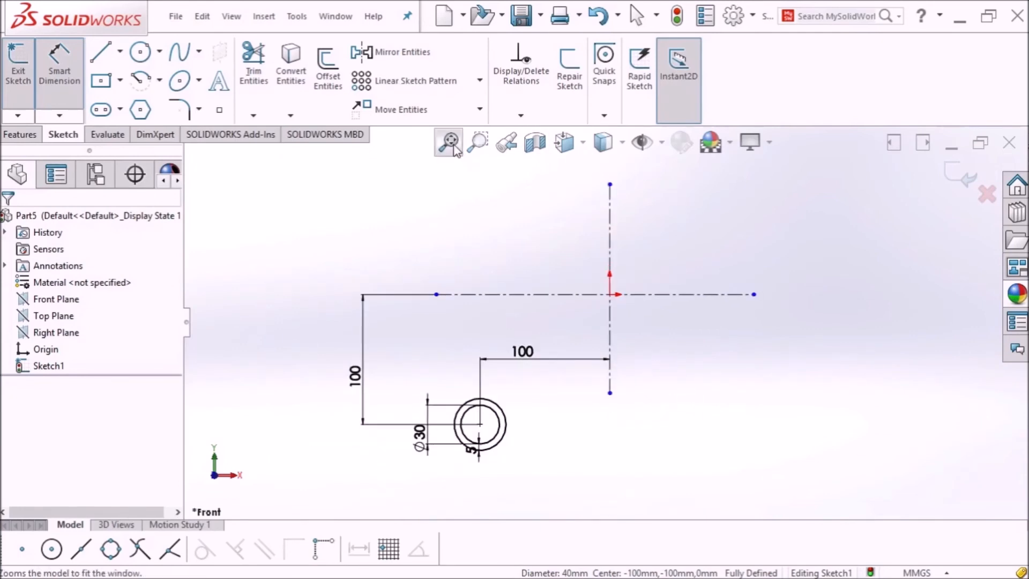
{"action": "left_click", "coordinate": [454, 148]}
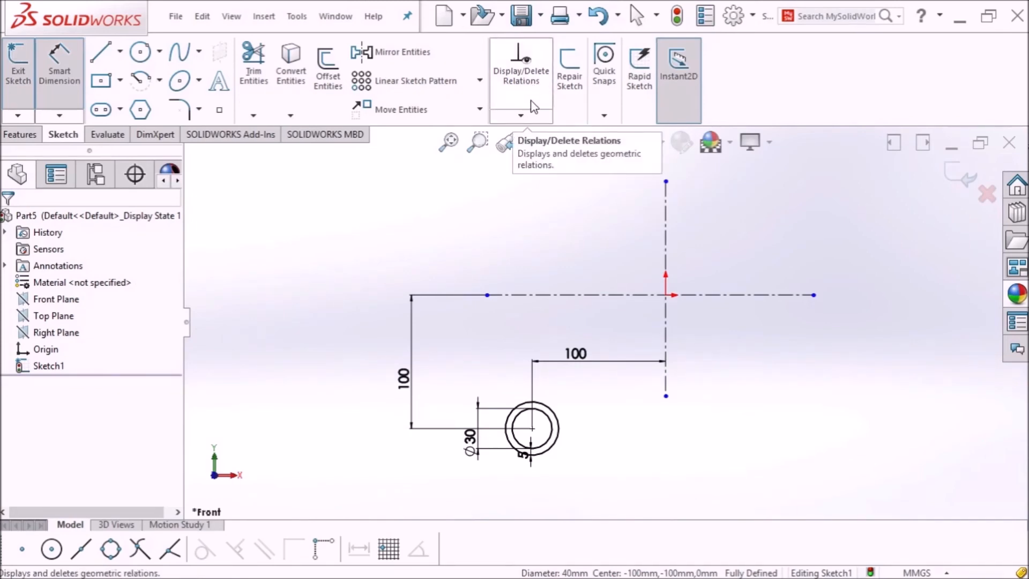
{"action": "left_click", "coordinate": [530, 118]}
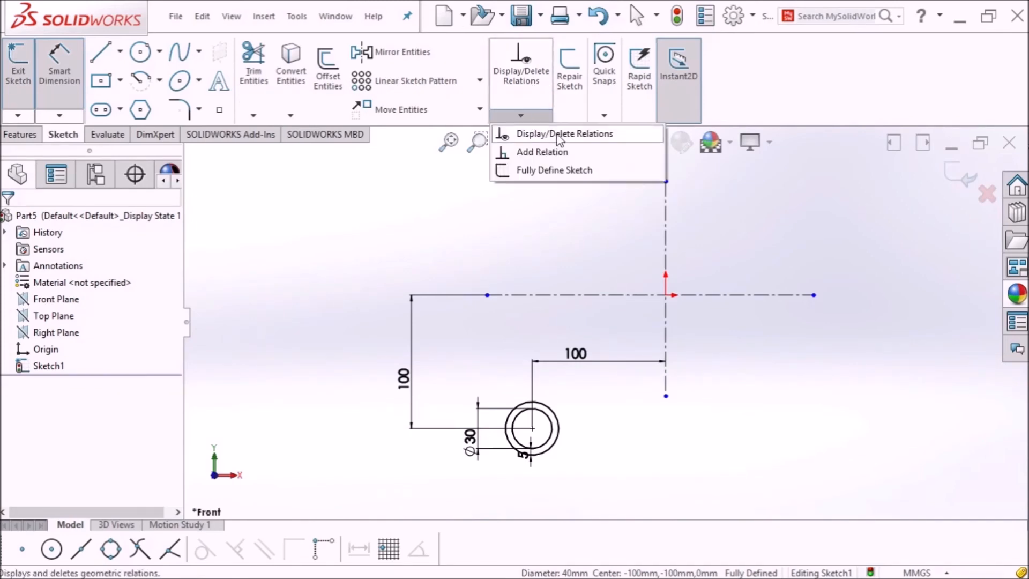
Step: Sketch a second circle above-right of the origin and dimension it to Ø30
{"action": "left_click", "coordinate": [141, 52]}
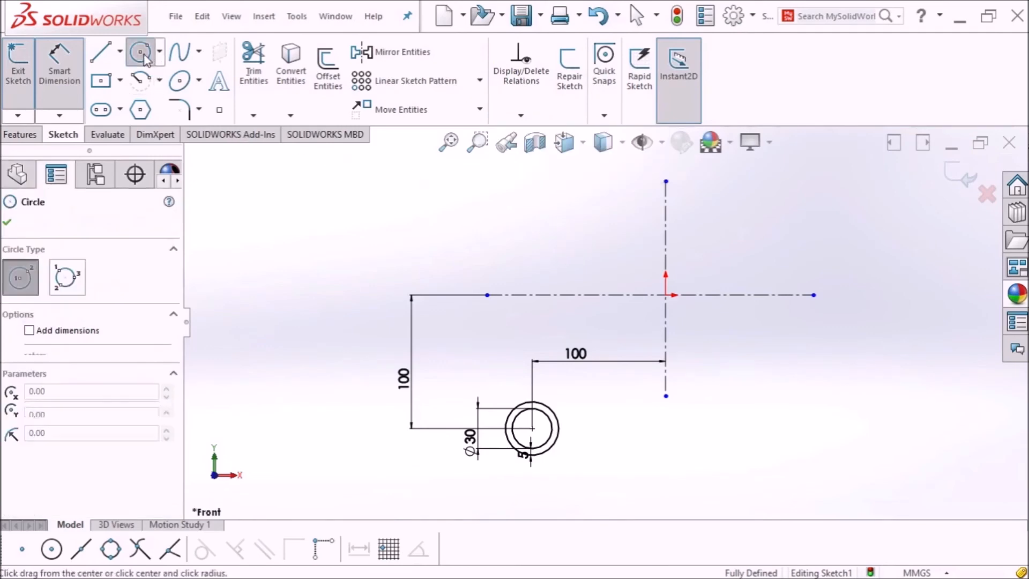
{"action": "left_click", "coordinate": [748, 218]}
{"action": "left_click", "coordinate": [764, 231]}
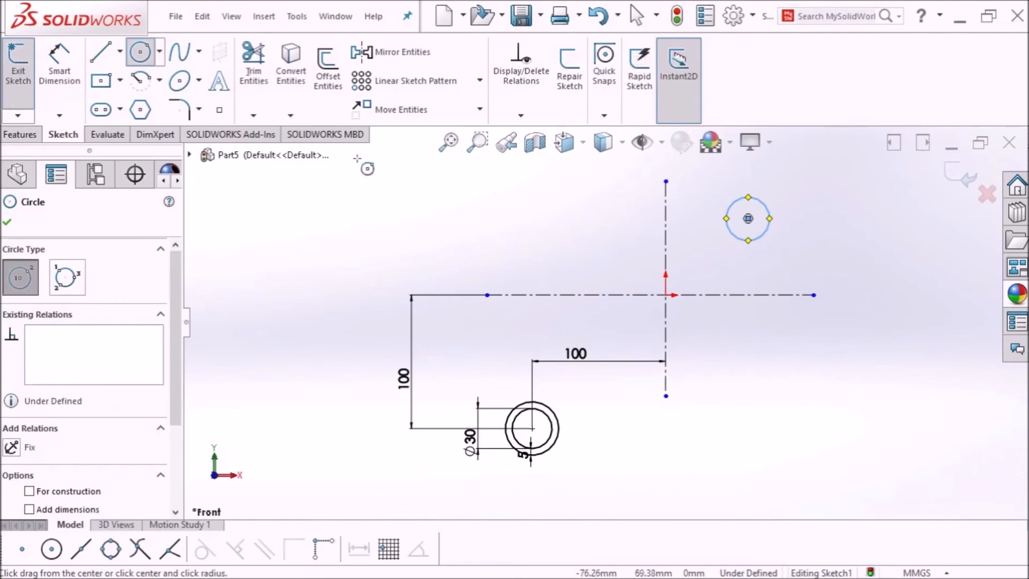
{"action": "left_click", "coordinate": [41, 67]}
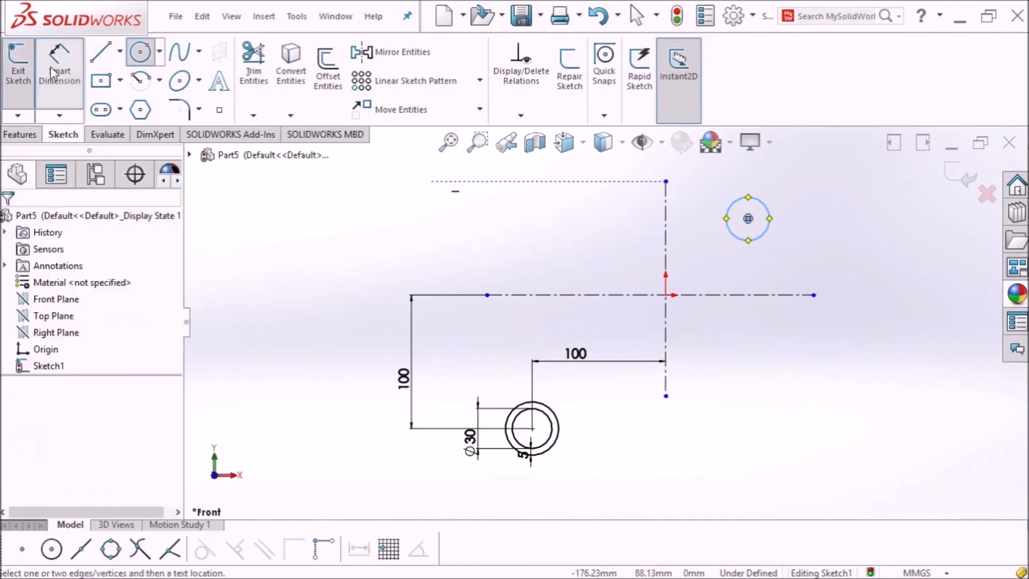
{"action": "left_click", "coordinate": [770, 235]}
{"action": "left_click", "coordinate": [849, 225]}
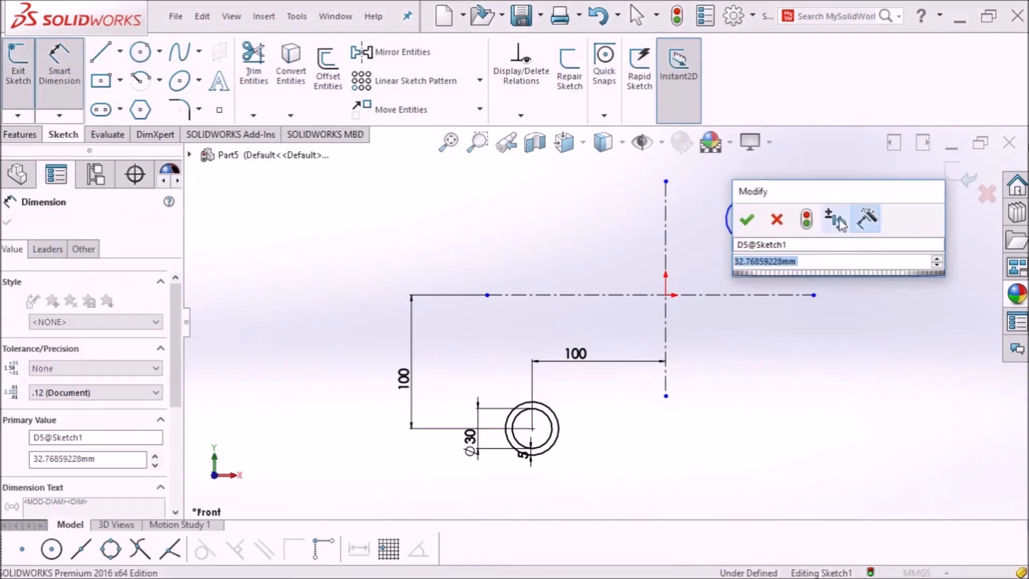
{"action": "type", "text": "30"}
{"action": "key", "text": "Return"}
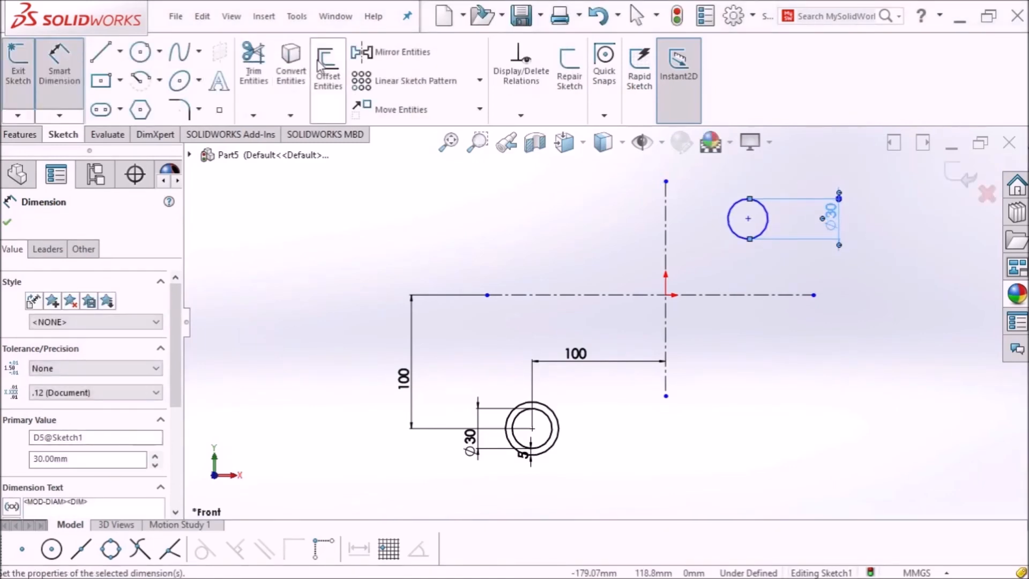
Step: Offset the new Ø30 circle 5 mm outward
{"action": "left_click", "coordinate": [320, 65]}
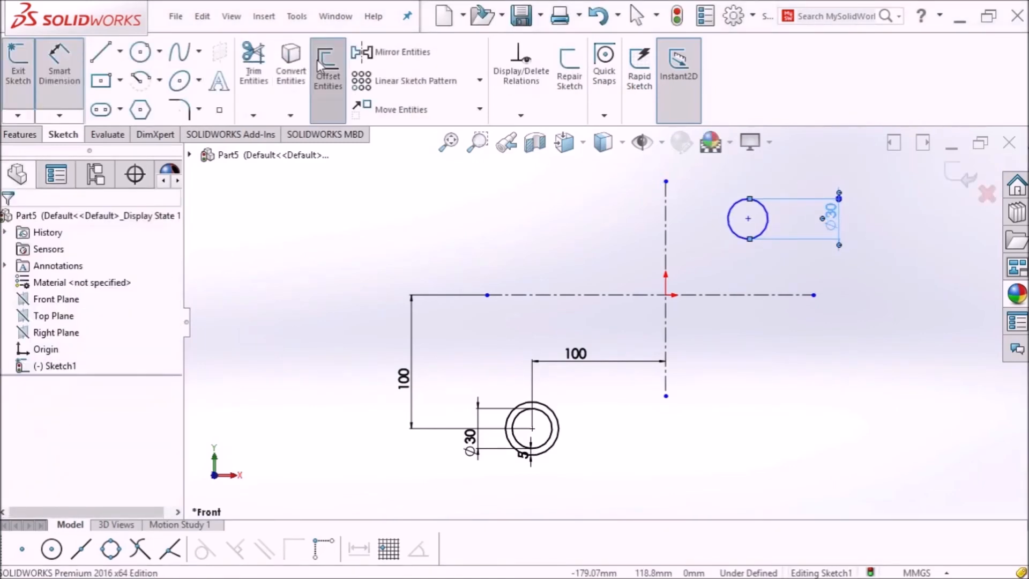
{"action": "left_click", "coordinate": [733, 234]}
{"action": "left_click", "coordinate": [8, 222]}
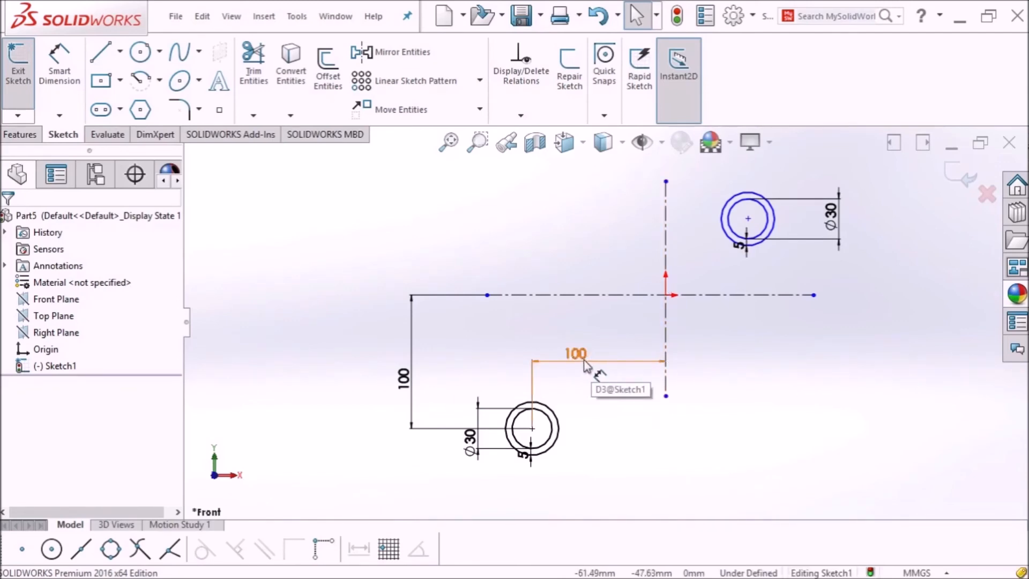
Step: Make the upper circle's centre symmetric to the left tube's centre about the vertical centreline
{"action": "left_click", "coordinate": [521, 115]}
{"action": "left_click", "coordinate": [535, 155]}
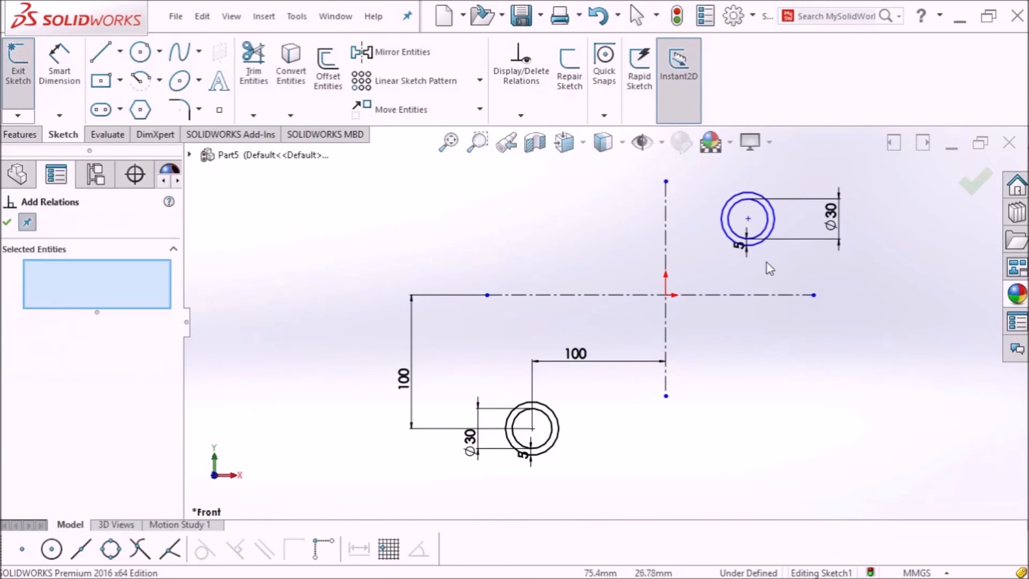
{"action": "left_click", "coordinate": [747, 218]}
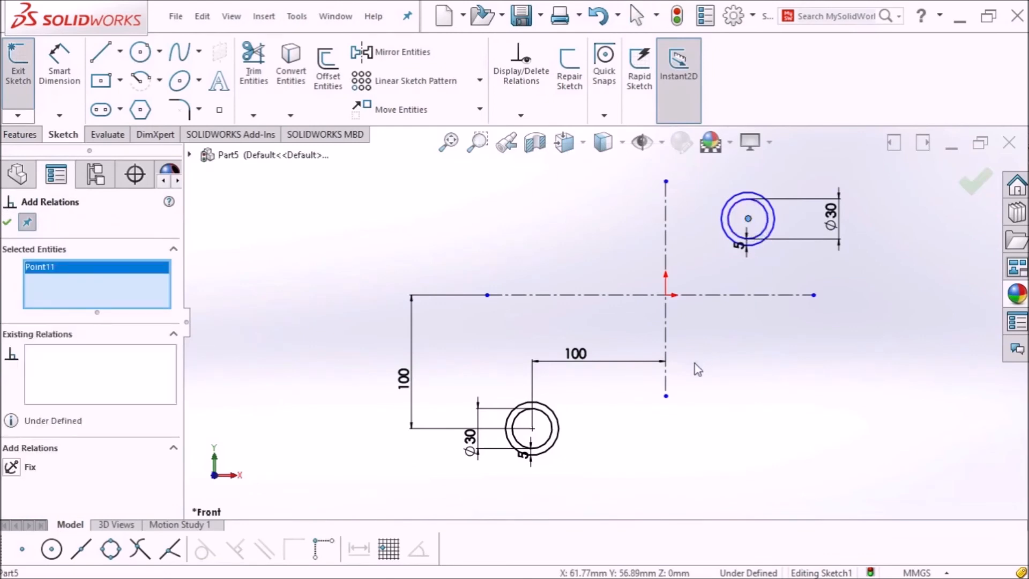
{"action": "left_click", "coordinate": [667, 365]}
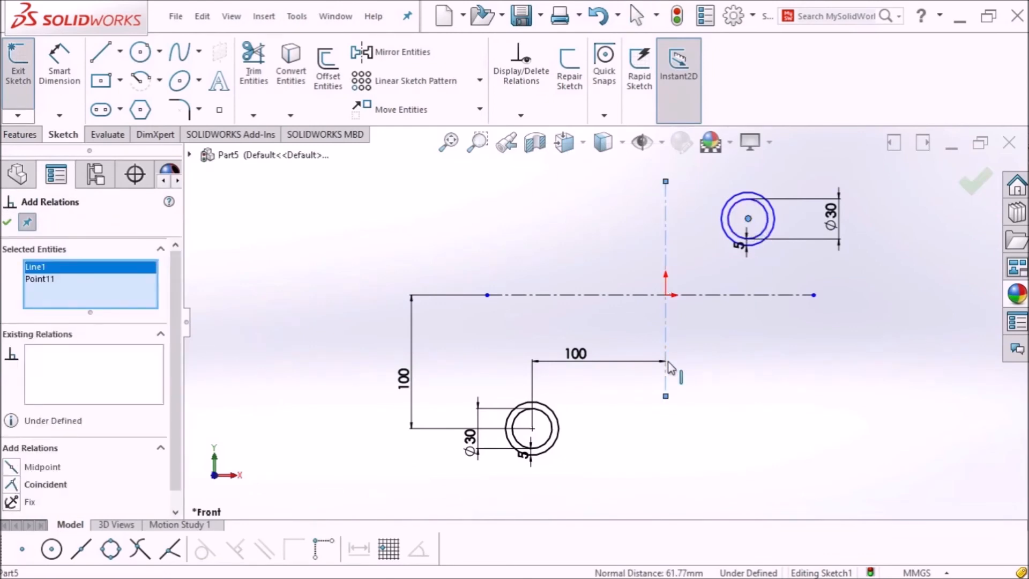
{"action": "left_click", "coordinate": [532, 428]}
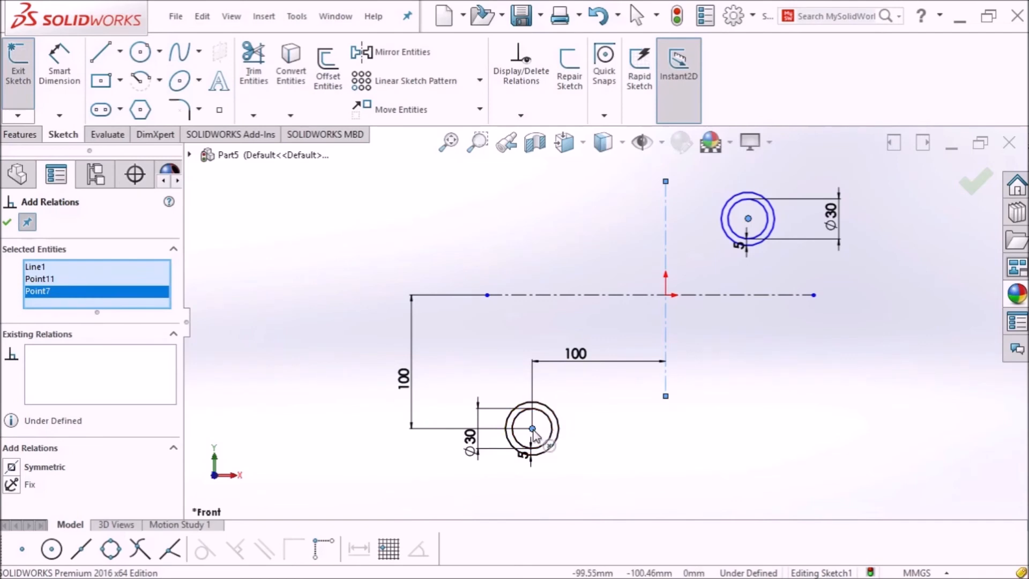
{"action": "left_click", "coordinate": [12, 467]}
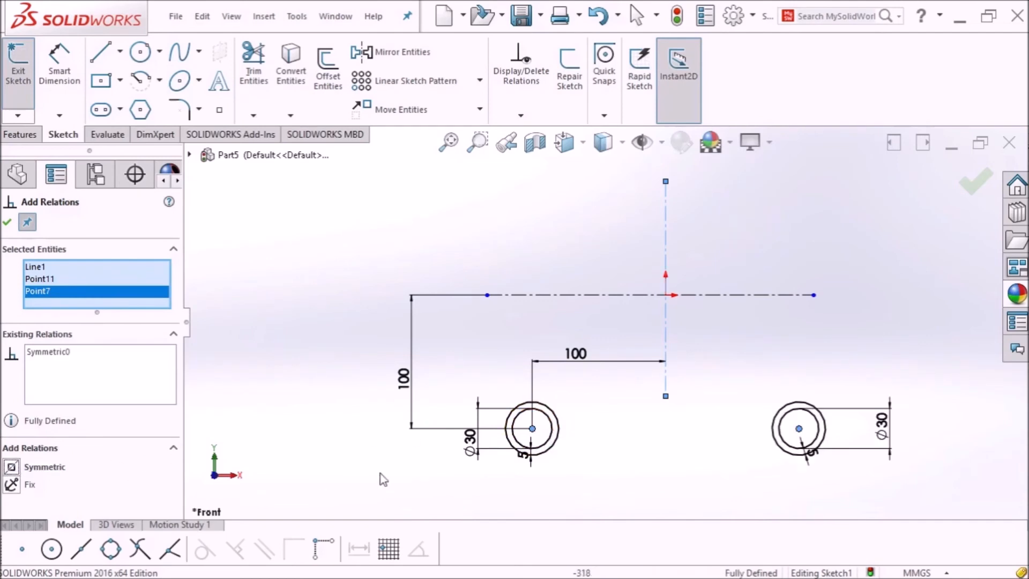
{"action": "left_click", "coordinate": [7, 222]}
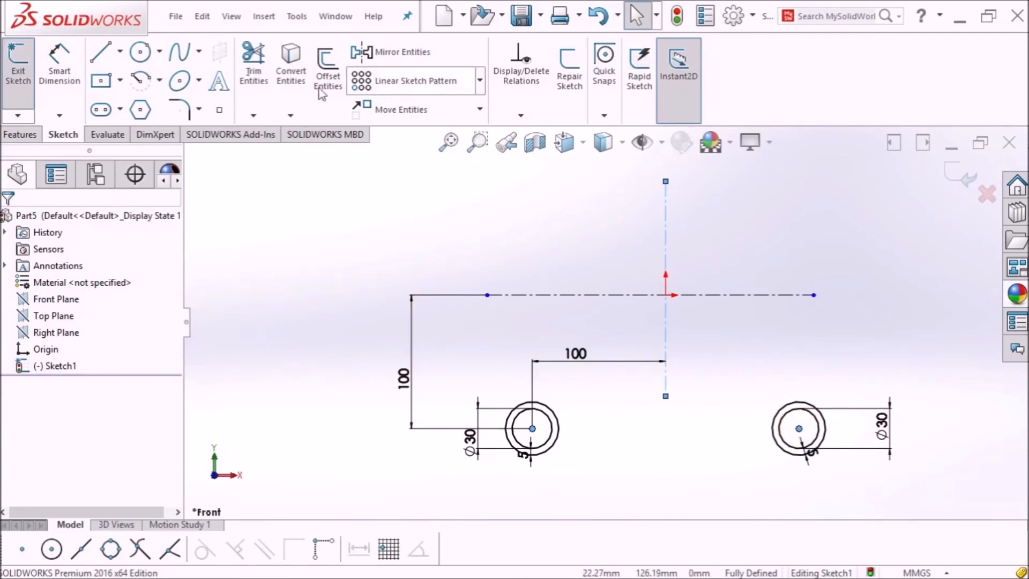
Step: Try dimensioning the right tube from the vertical centreline, then cancel the 160.39 dimension
{"action": "left_click", "coordinate": [72, 82]}
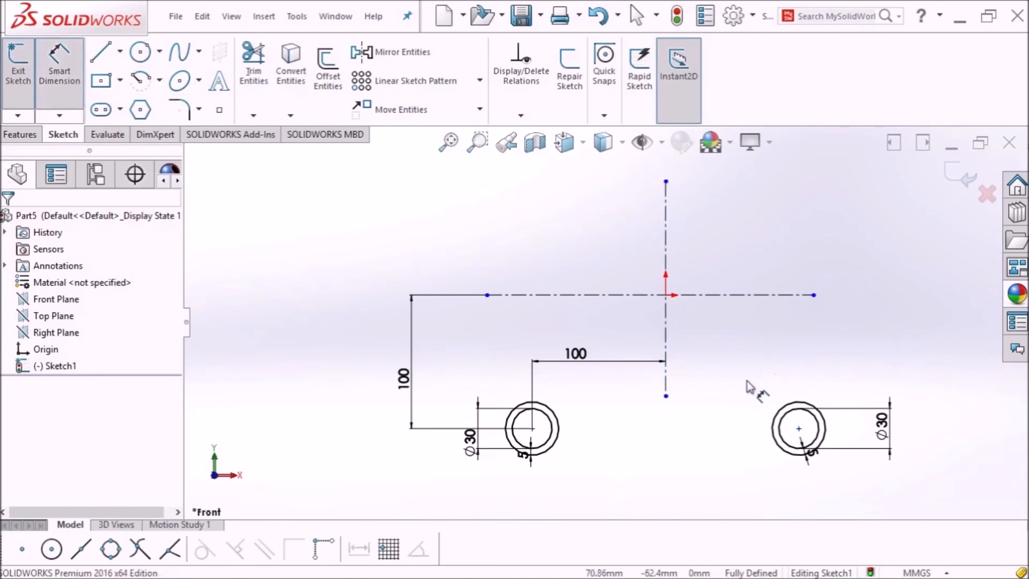
{"action": "left_click", "coordinate": [666, 379]}
{"action": "left_click", "coordinate": [798, 428]}
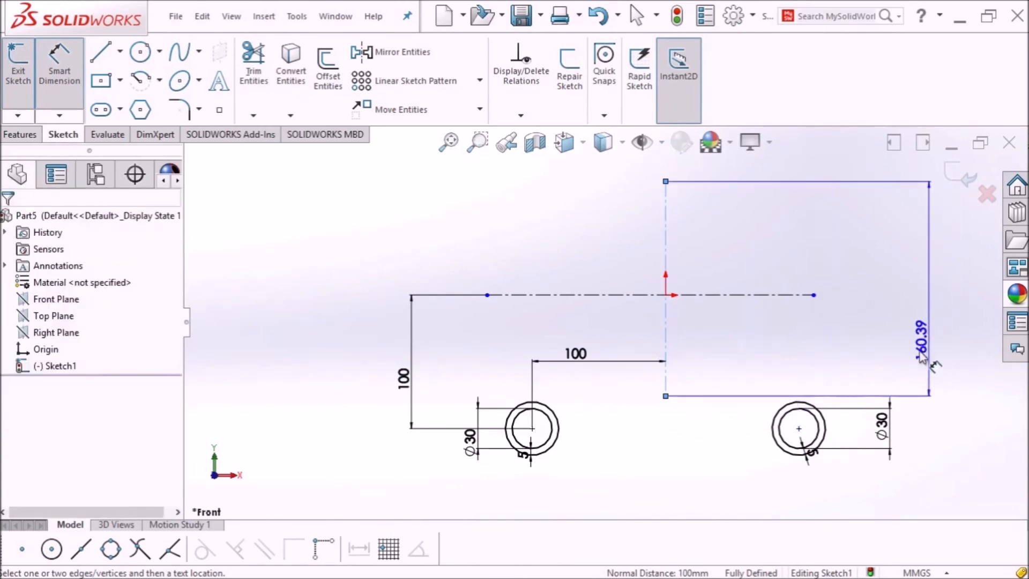
{"action": "key", "text": "Escape"}
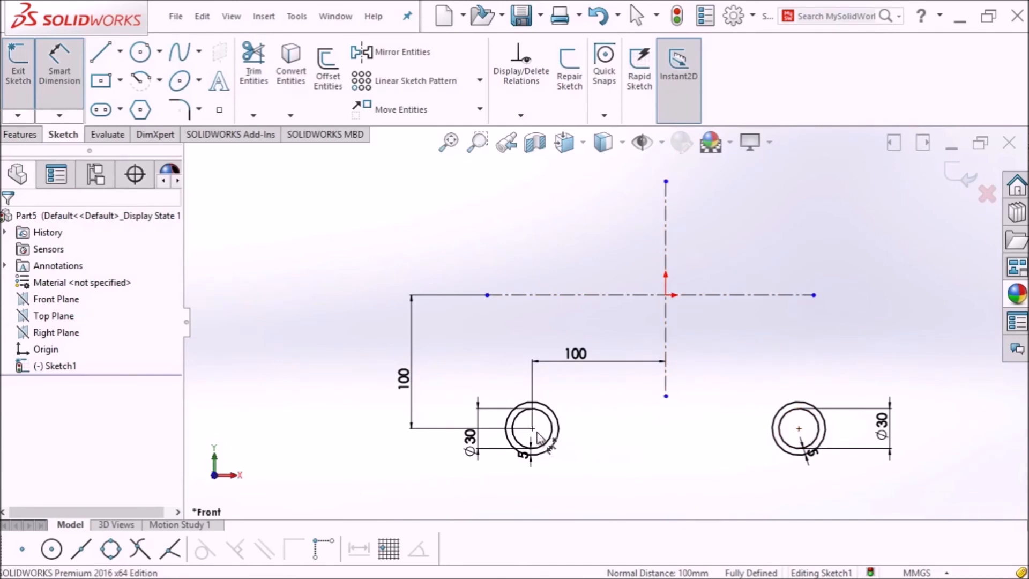
{"action": "left_click", "coordinate": [521, 115]}
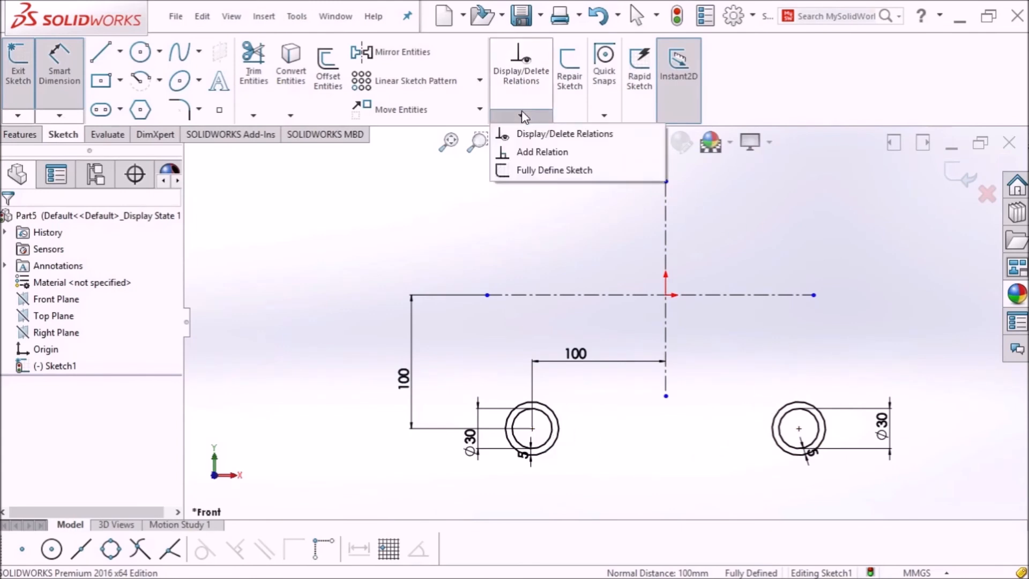
Step: Delete the Symmetric0 relation between the two tube centres, filtering to selected entities
{"action": "left_click", "coordinate": [542, 134]}
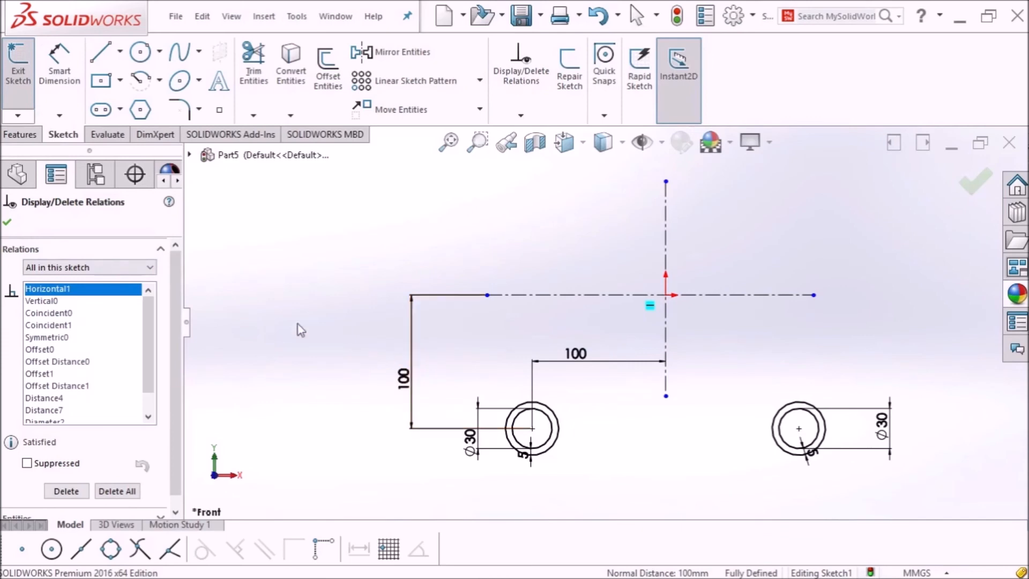
{"action": "left_click", "coordinate": [138, 268]}
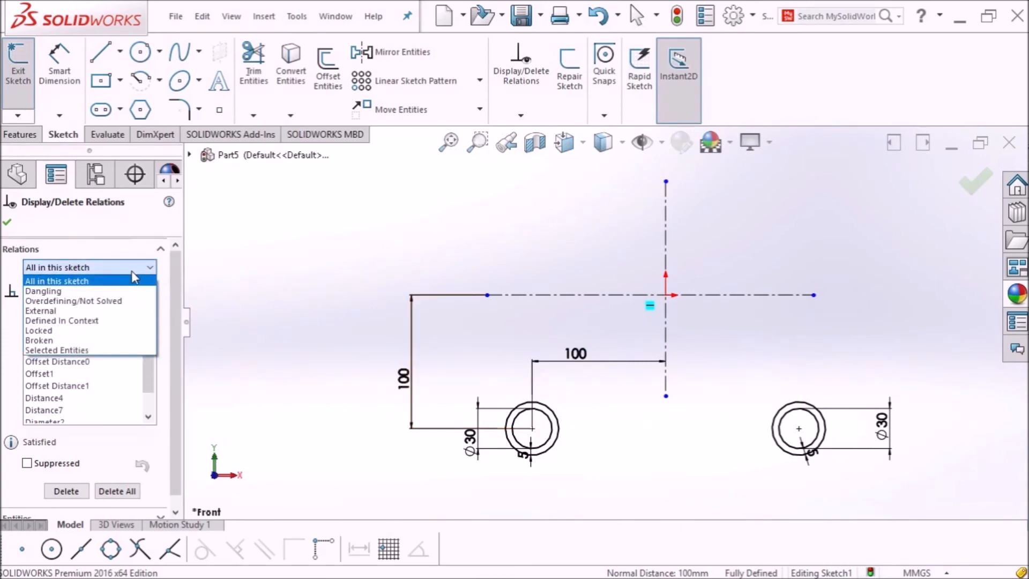
{"action": "left_click", "coordinate": [116, 351]}
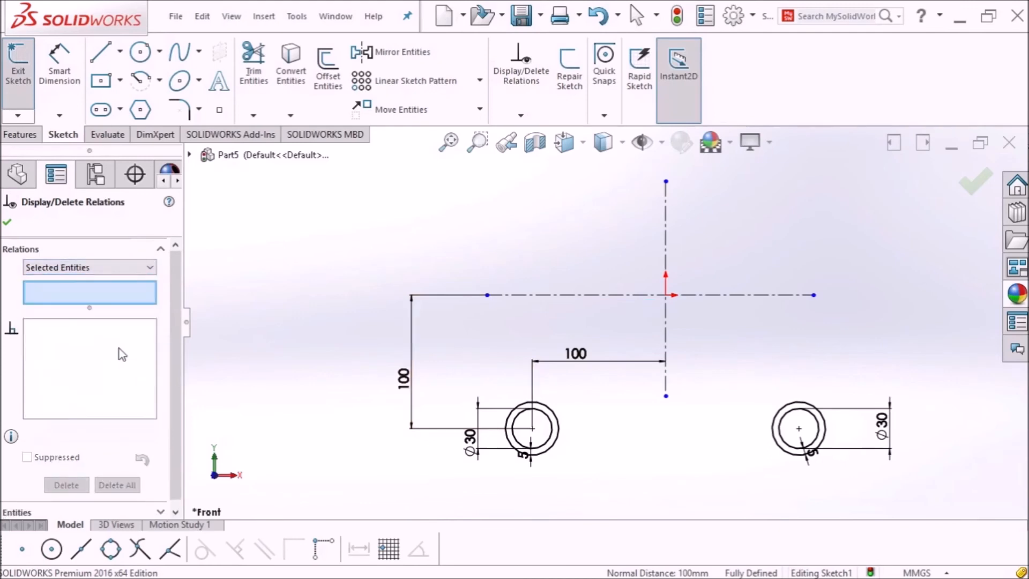
{"action": "left_click", "coordinate": [532, 428]}
{"action": "left_click", "coordinate": [668, 384]}
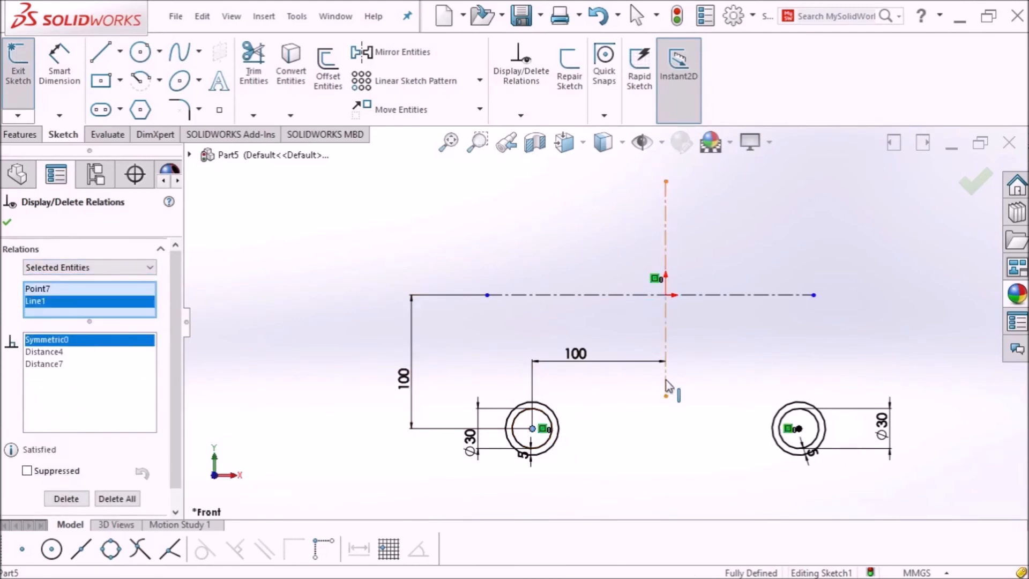
{"action": "left_click", "coordinate": [798, 429]}
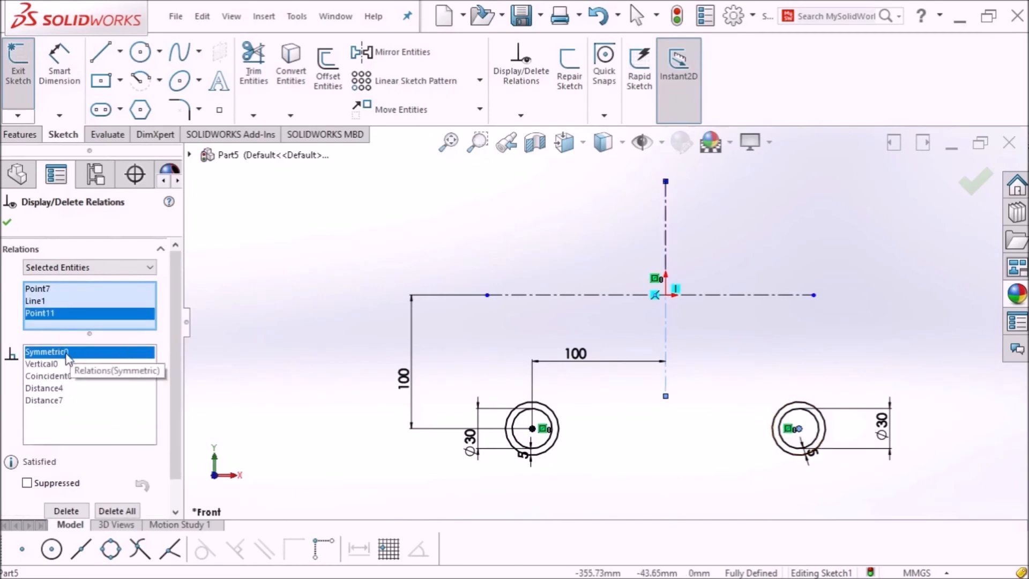
{"action": "left_click", "coordinate": [117, 359]}
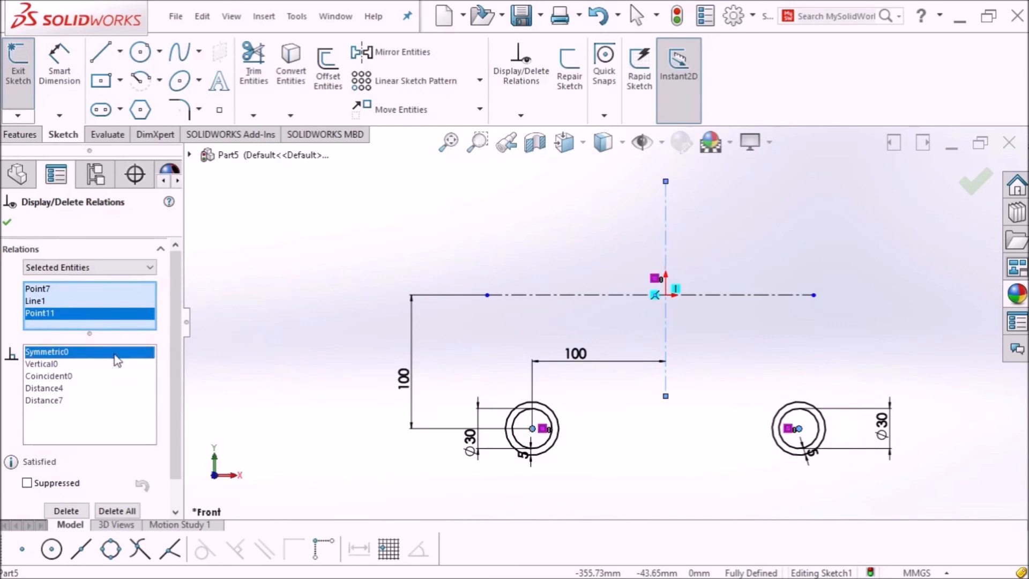
{"action": "key", "text": "Delete"}
{"action": "key", "text": "Delete"}
{"action": "key", "text": "Delete"}
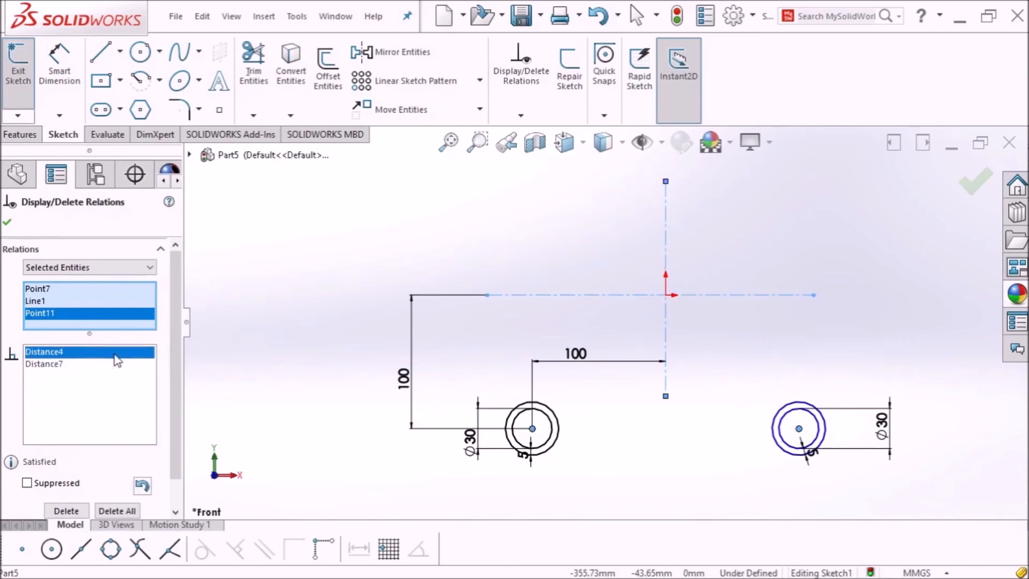
{"action": "left_click", "coordinate": [5, 222]}
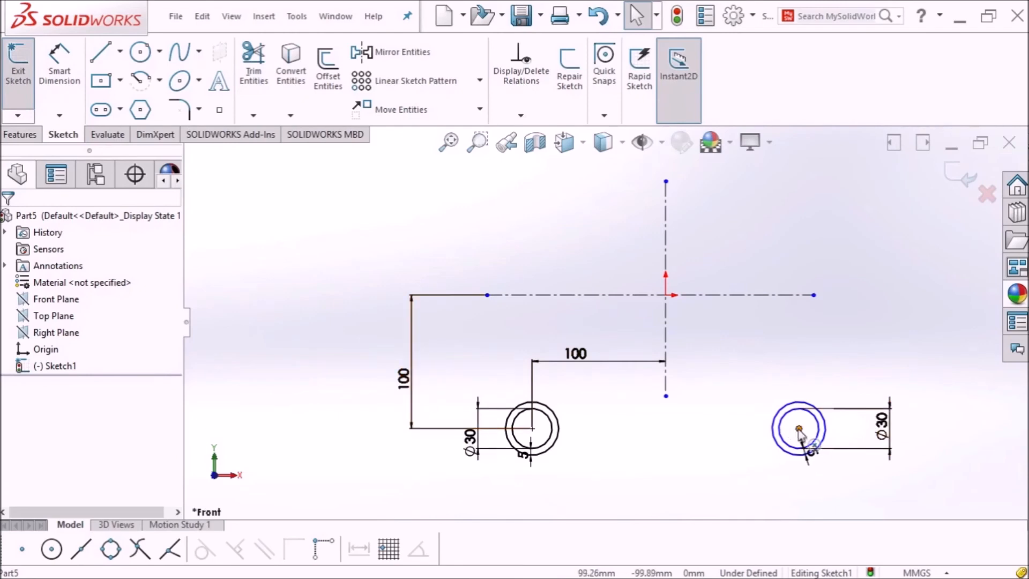
Step: Make the two tube centres symmetric about the horizontal centreline, fully defining Sketch1
{"action": "left_click", "coordinate": [798, 428]}
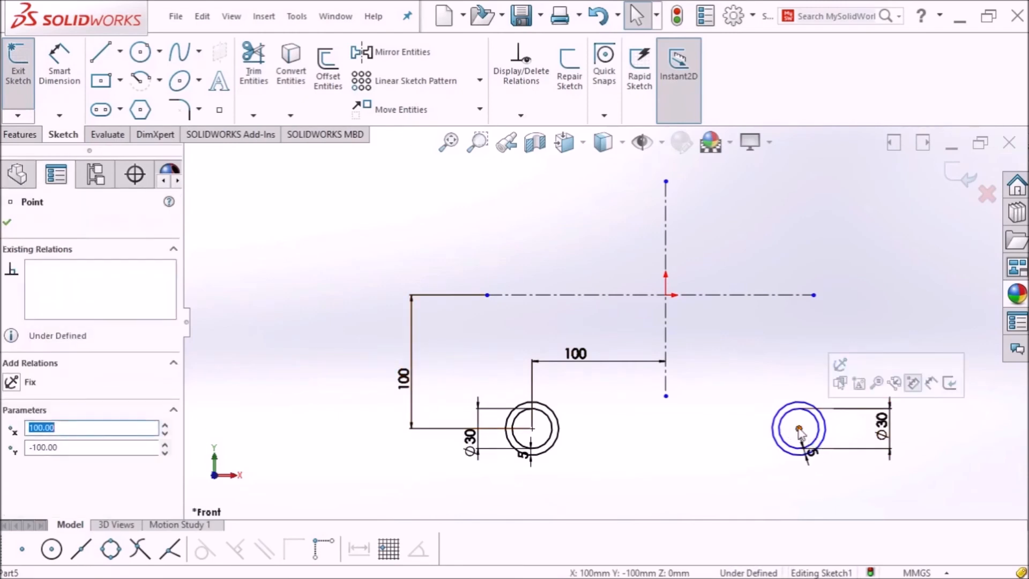
{"action": "left_click", "coordinate": [581, 294]}
{"action": "left_click", "coordinate": [532, 428], "text": "ctrl"}
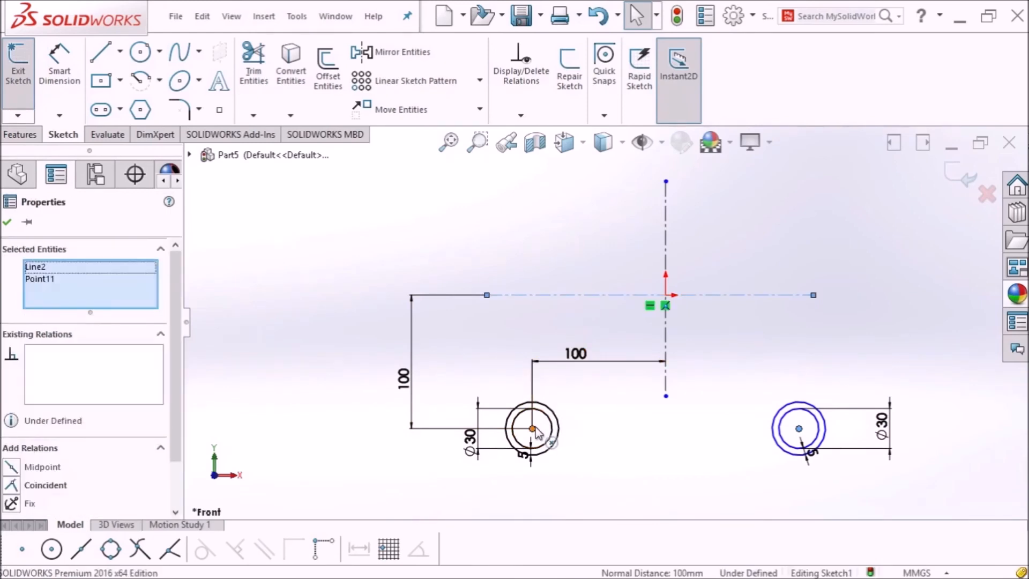
{"action": "left_click", "coordinate": [799, 429], "text": "ctrl"}
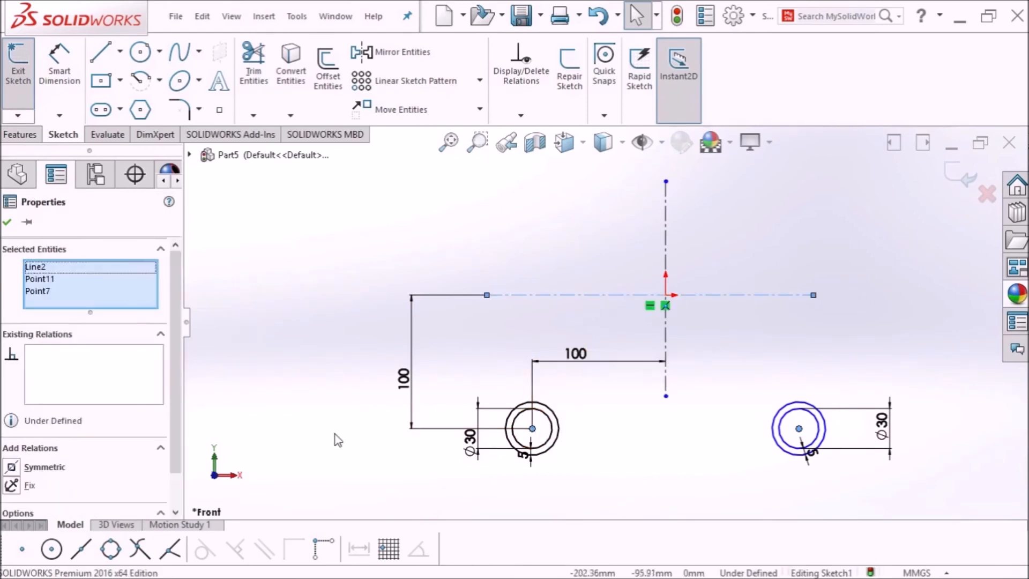
{"action": "left_click", "coordinate": [11, 467]}
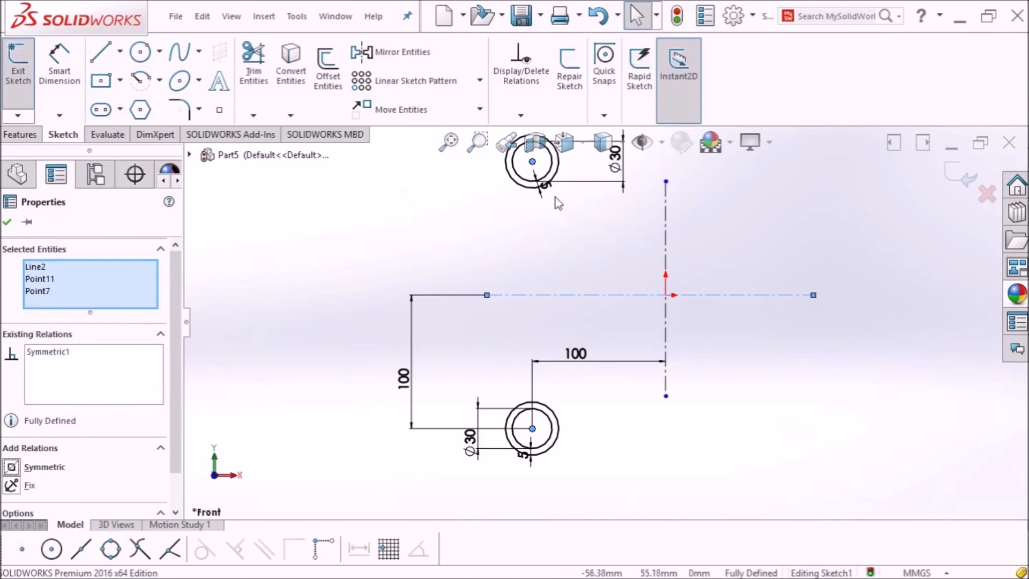
{"action": "scroll", "coordinate": [498, 229], "scroll_direction": "up", "scroll_amount": 1}
{"action": "scroll", "coordinate": [498, 229], "scroll_direction": "down", "scroll_amount": 1}
{"action": "scroll", "coordinate": [590, 229], "scroll_direction": "up", "scroll_amount": 2}
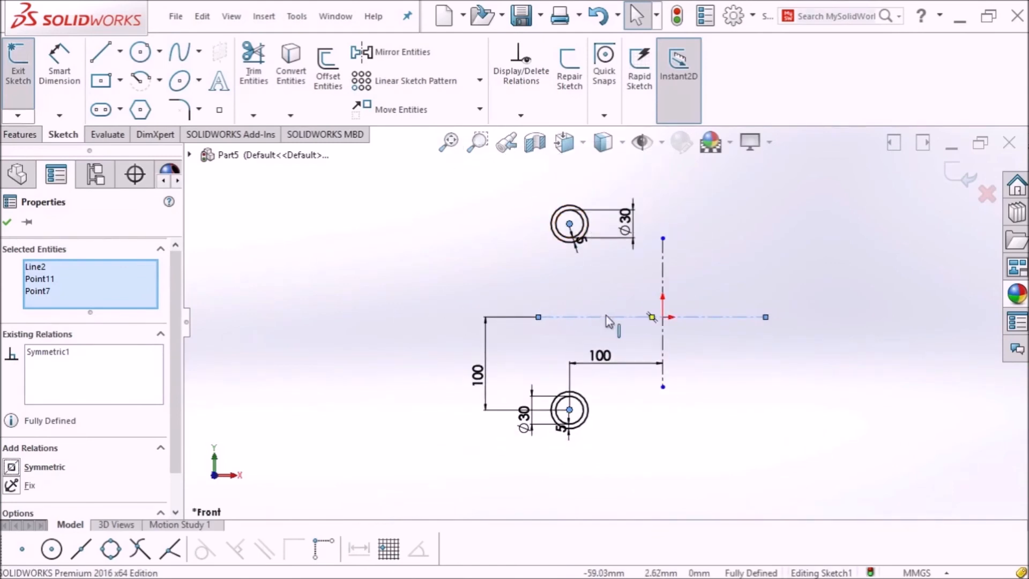
{"action": "left_click", "coordinate": [6, 222]}
{"action": "left_click", "coordinate": [28, 136]}
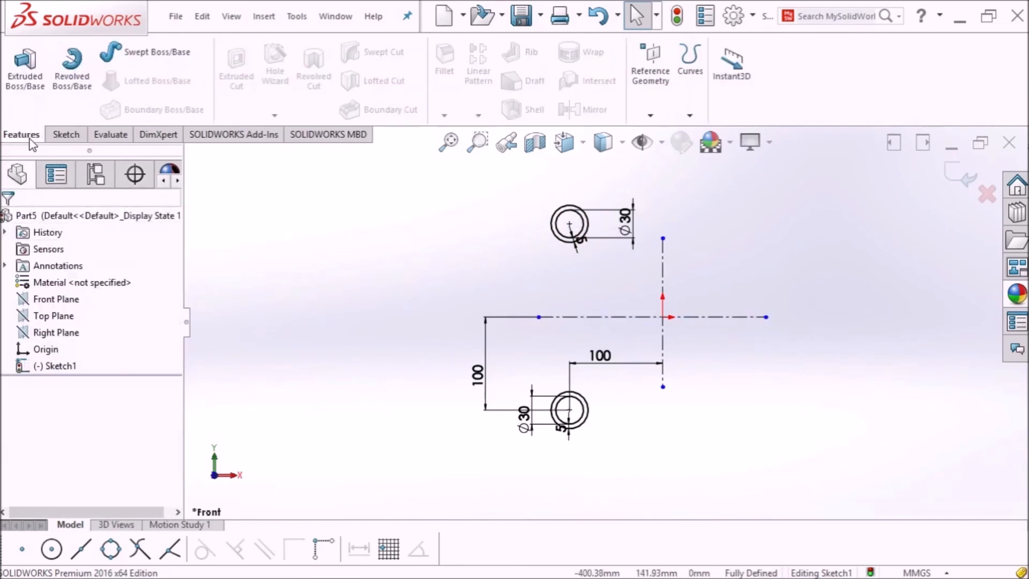
Step: Extrude the two ring profiles with a 100 mm Blind depth
{"action": "left_click", "coordinate": [33, 85]}
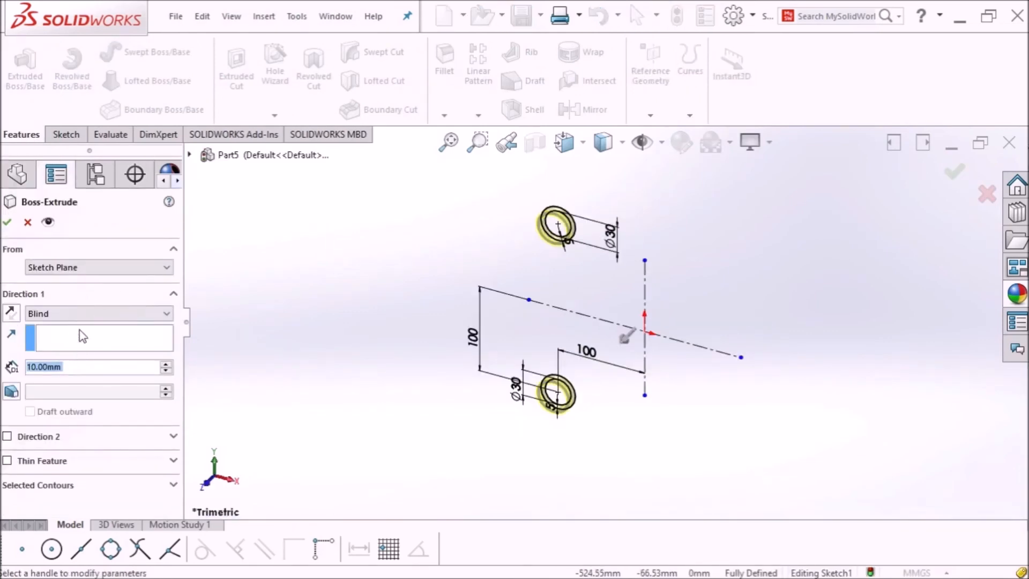
{"action": "type", "text": "1000"}
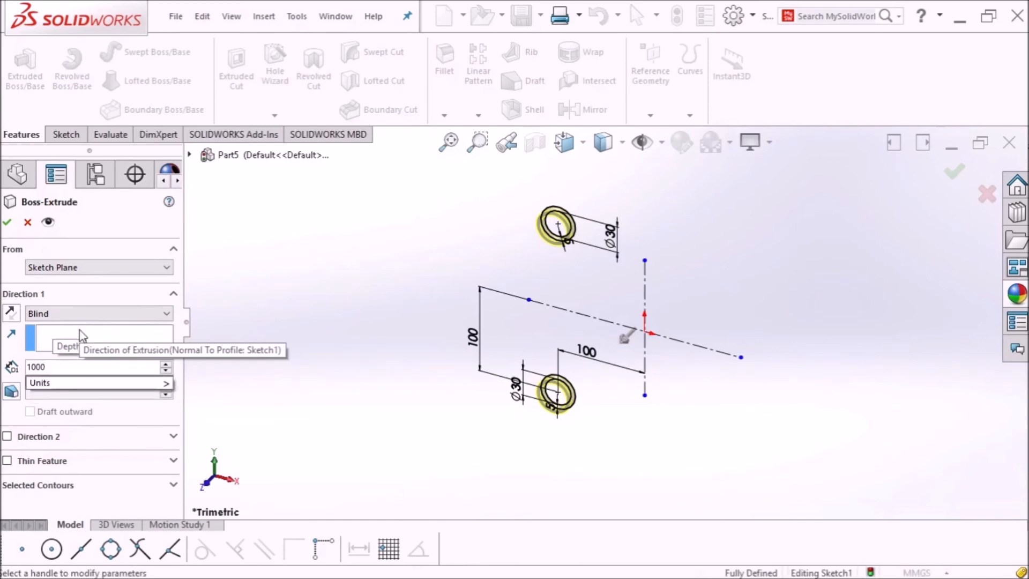
{"action": "key", "text": "BackSpace"}
{"action": "key", "text": "Return"}
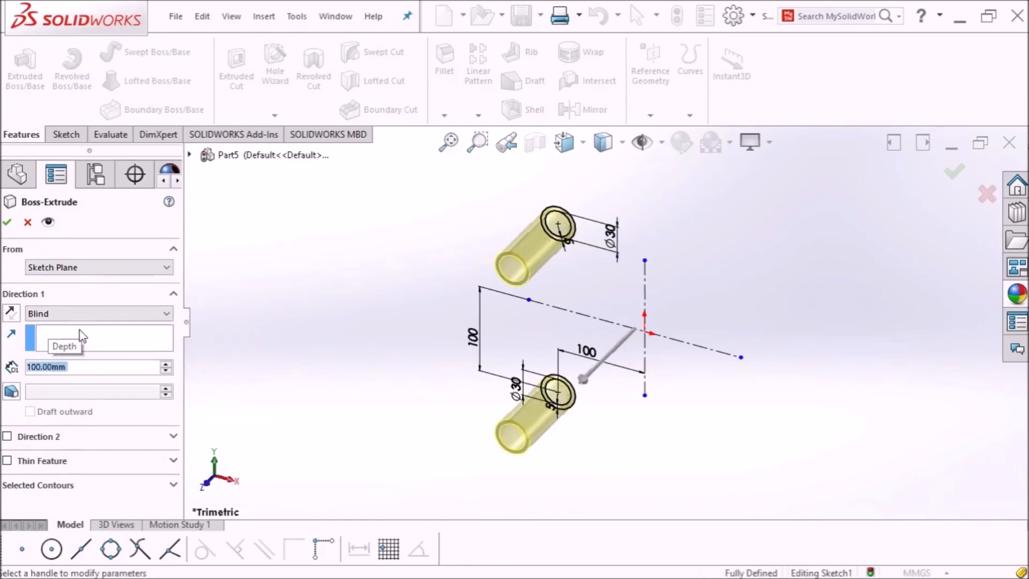
{"action": "left_click", "coordinate": [7, 221]}
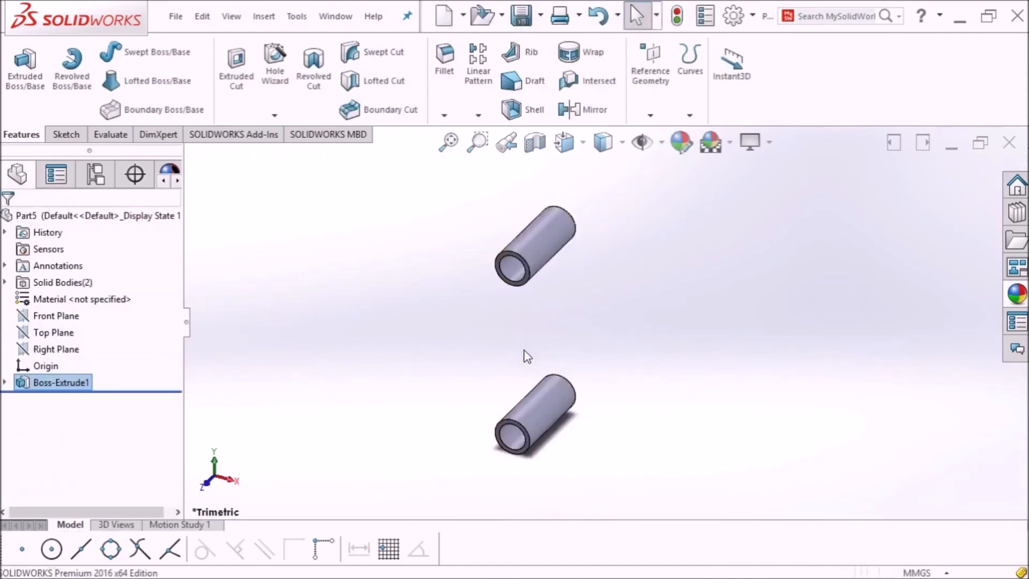
Step: Orbit to view the tubes end-on and expand Boss-Extrude1 to reveal Sketch1
{"action": "middle_click_drag", "start_coordinate": [620, 329], "coordinate": [641, 251]}
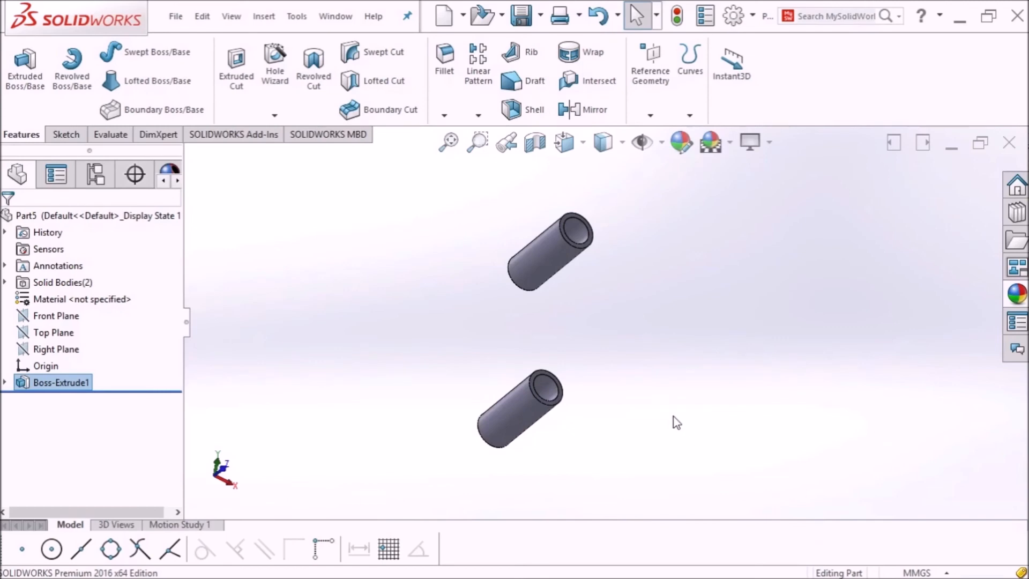
{"action": "left_click", "coordinate": [6, 382]}
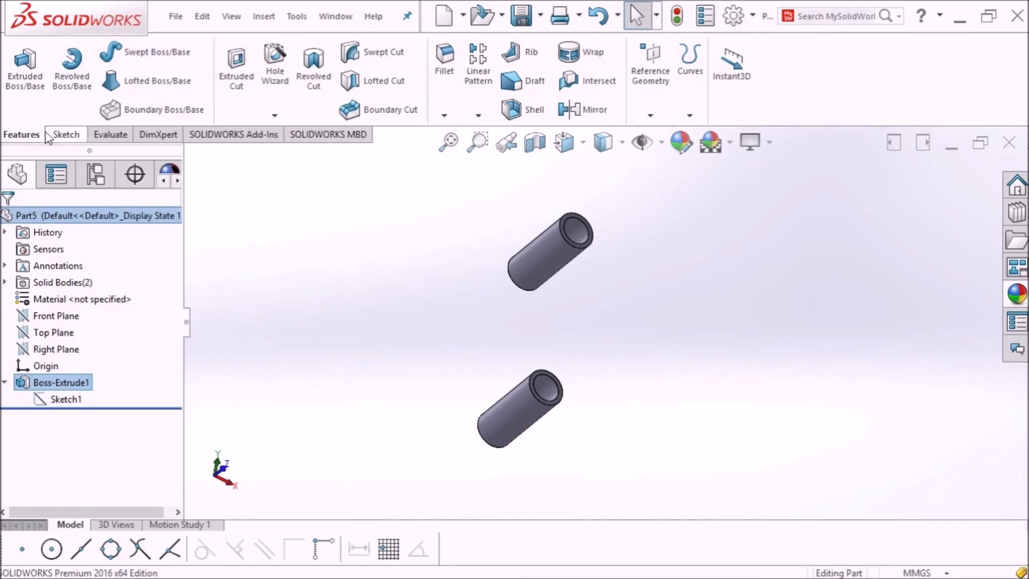
{"action": "left_click", "coordinate": [64, 134]}
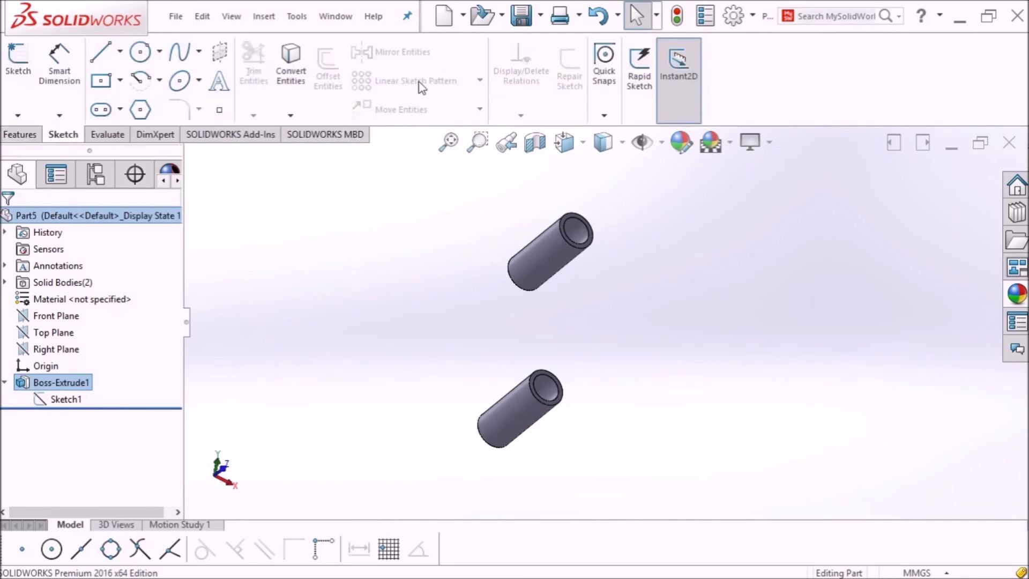
Step: Reopen Sketch1 for editing, start a Linear Sketch Pattern, and switch to the Front view
{"action": "left_click", "coordinate": [66, 399]}
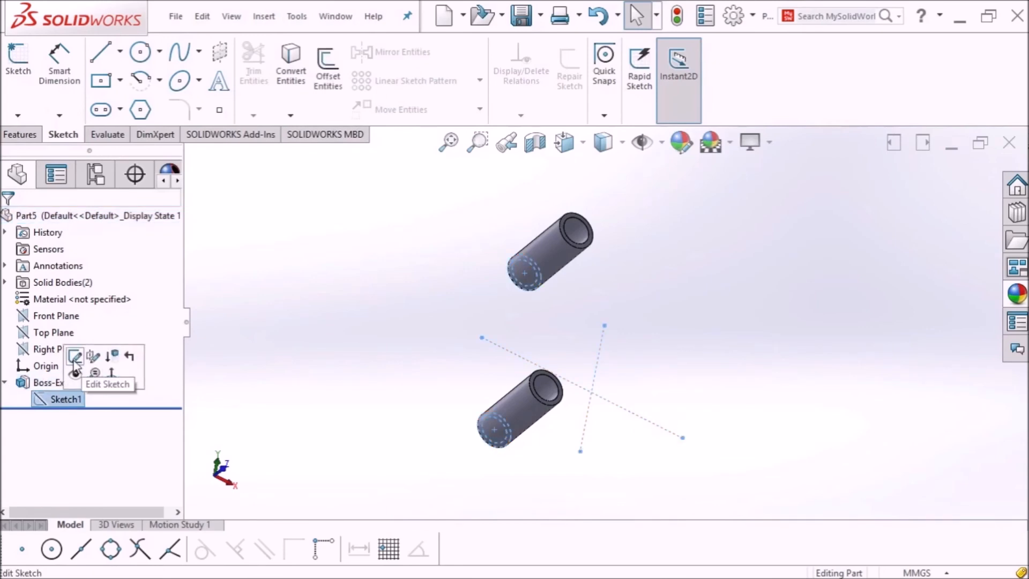
{"action": "left_click", "coordinate": [75, 357]}
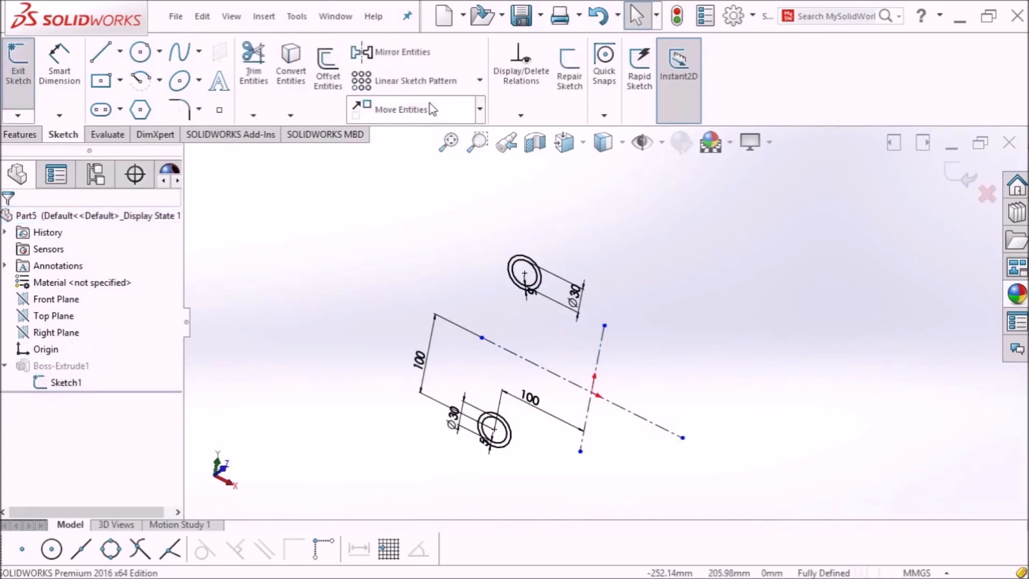
{"action": "left_click", "coordinate": [448, 85]}
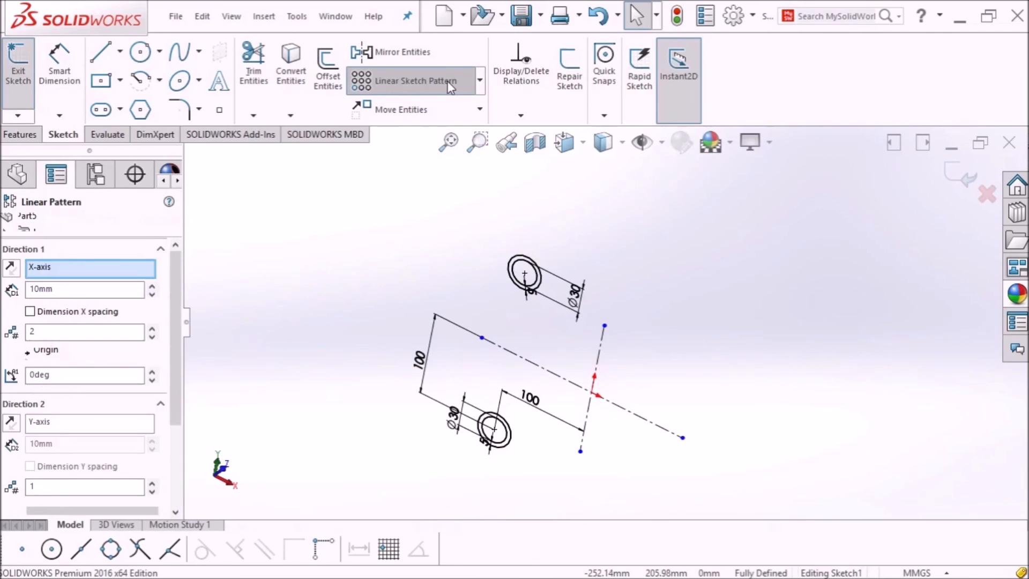
{"action": "left_click", "coordinate": [564, 143]}
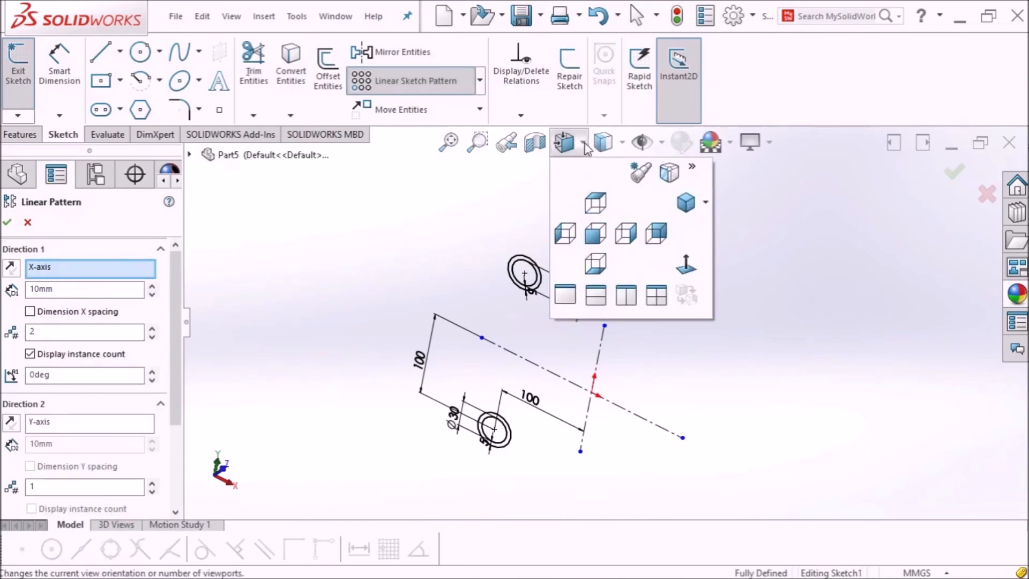
{"action": "left_click", "coordinate": [687, 265]}
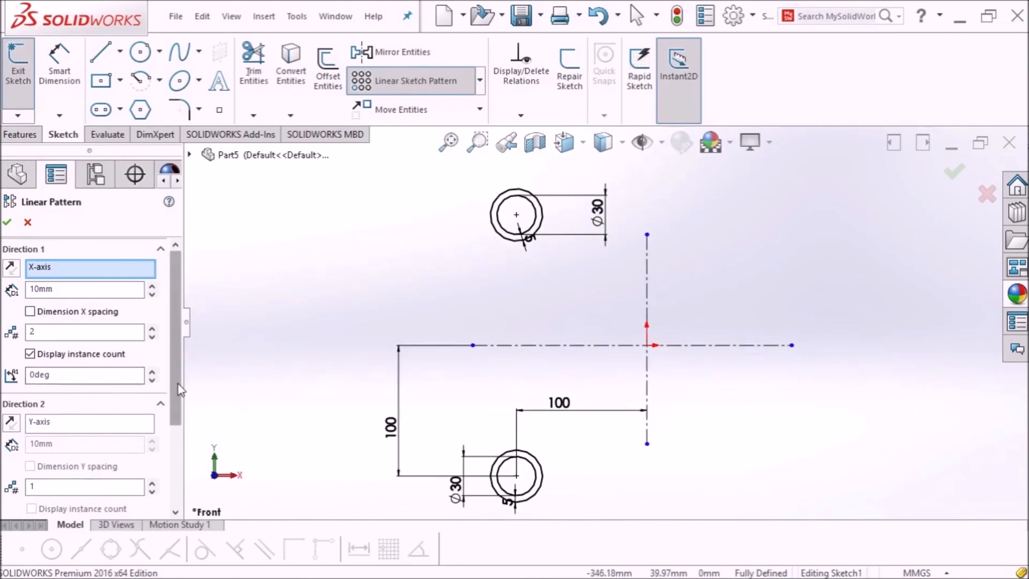
{"action": "scroll", "coordinate": [184, 481], "scroll_direction": "down", "scroll_amount": 5}
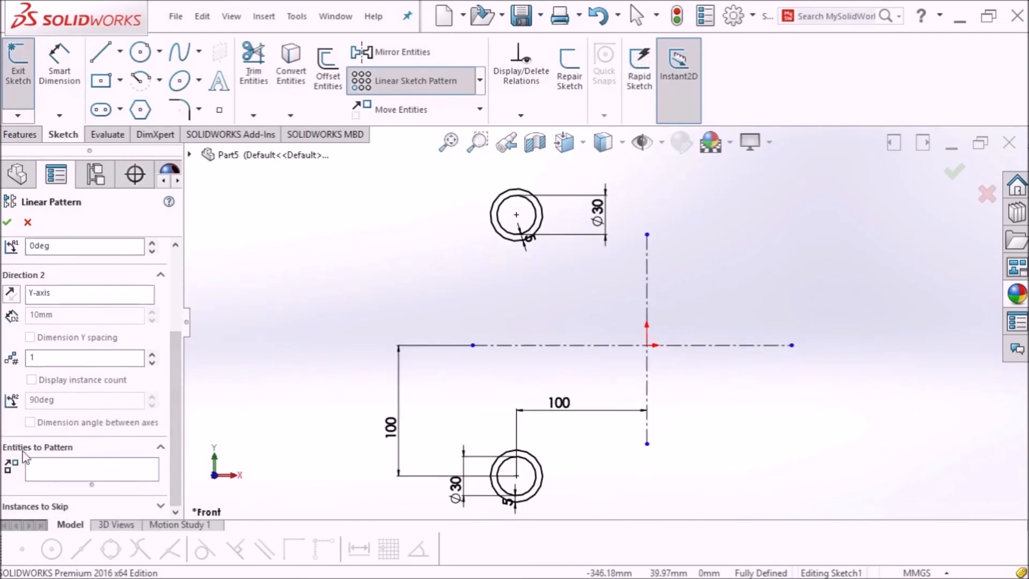
Step: Select the top and bottom tubes' inner and outer circles as entities to pattern
{"action": "left_click", "coordinate": [44, 466]}
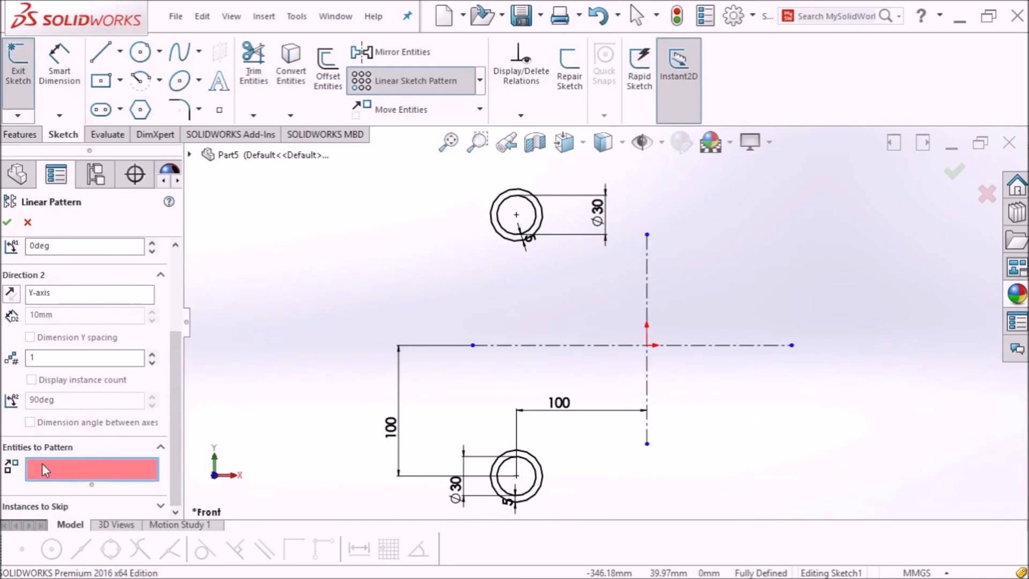
{"action": "left_click", "coordinate": [532, 226]}
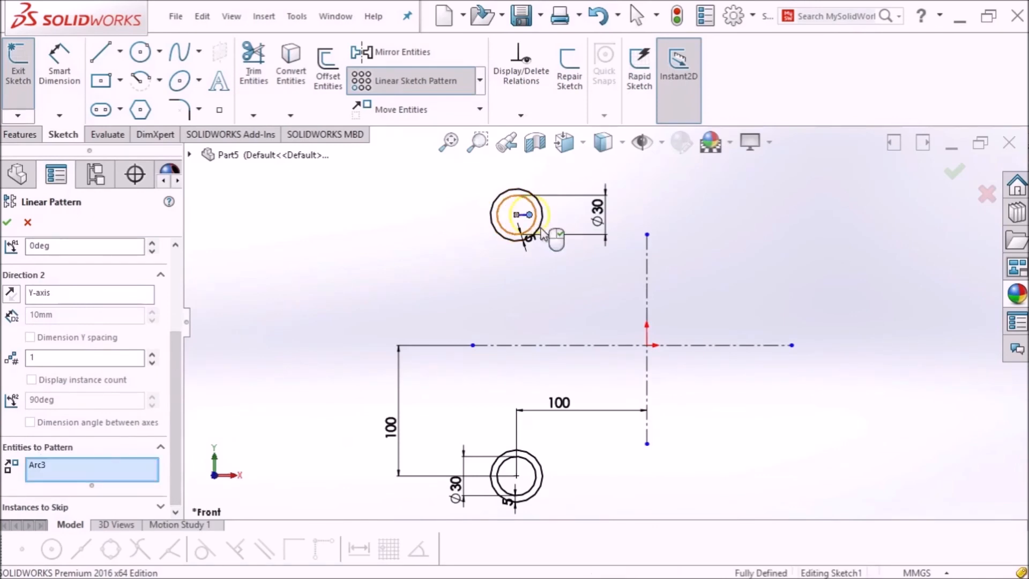
{"action": "left_click", "coordinate": [510, 240]}
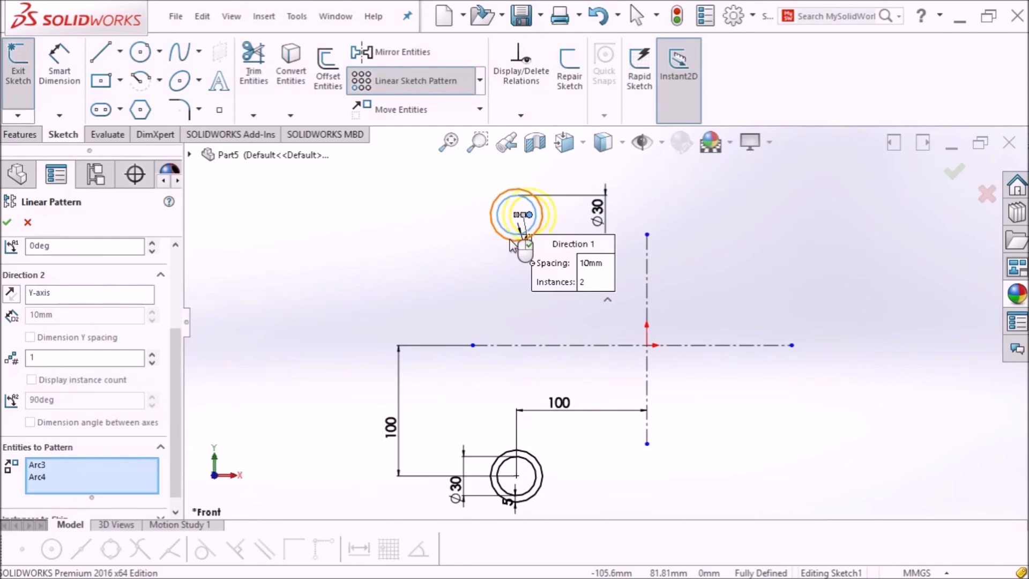
{"action": "left_click", "coordinate": [542, 472]}
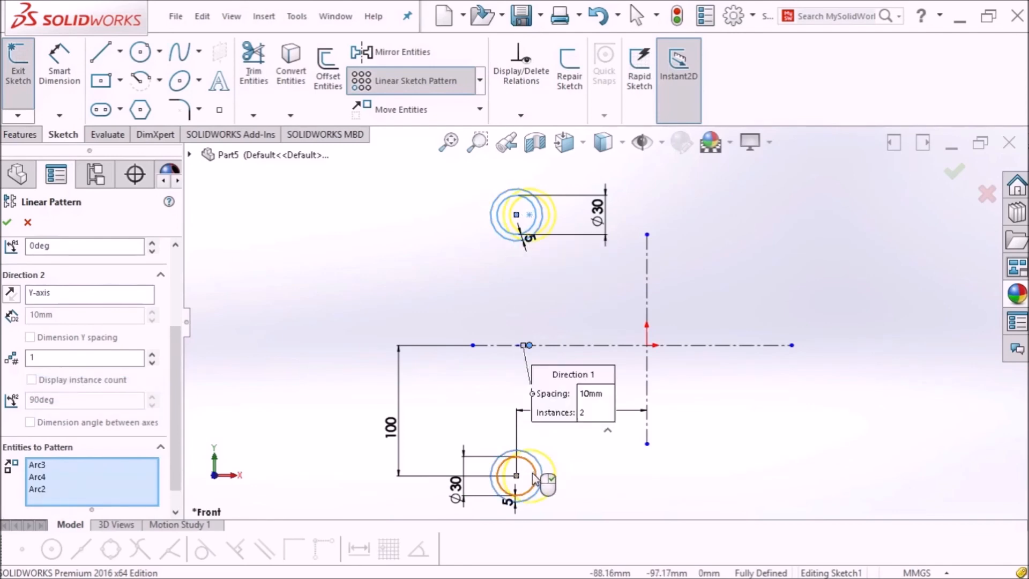
{"action": "left_click", "coordinate": [532, 472]}
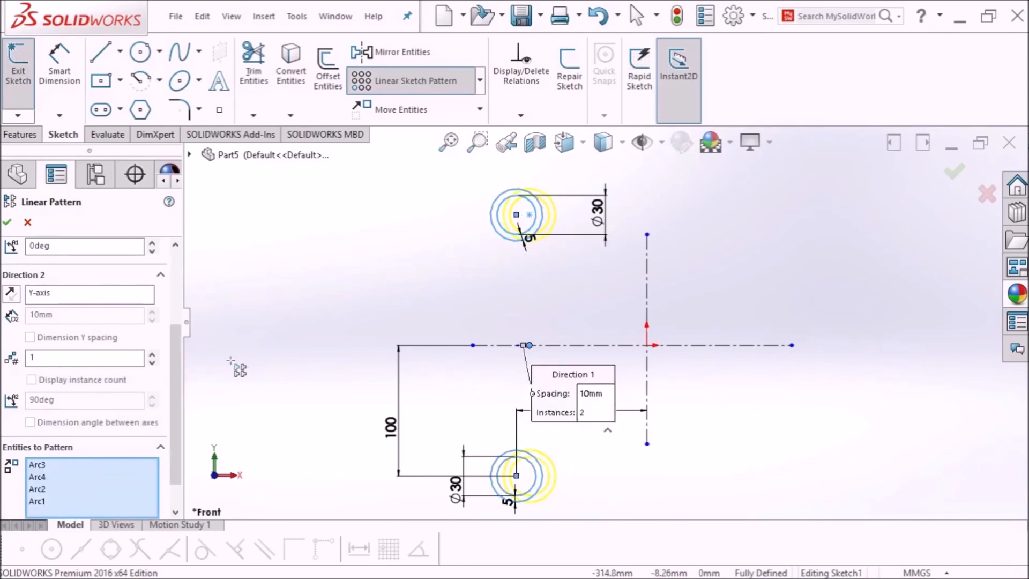
{"action": "left_click_drag", "start_coordinate": [172, 381], "coordinate": [189, 281]}
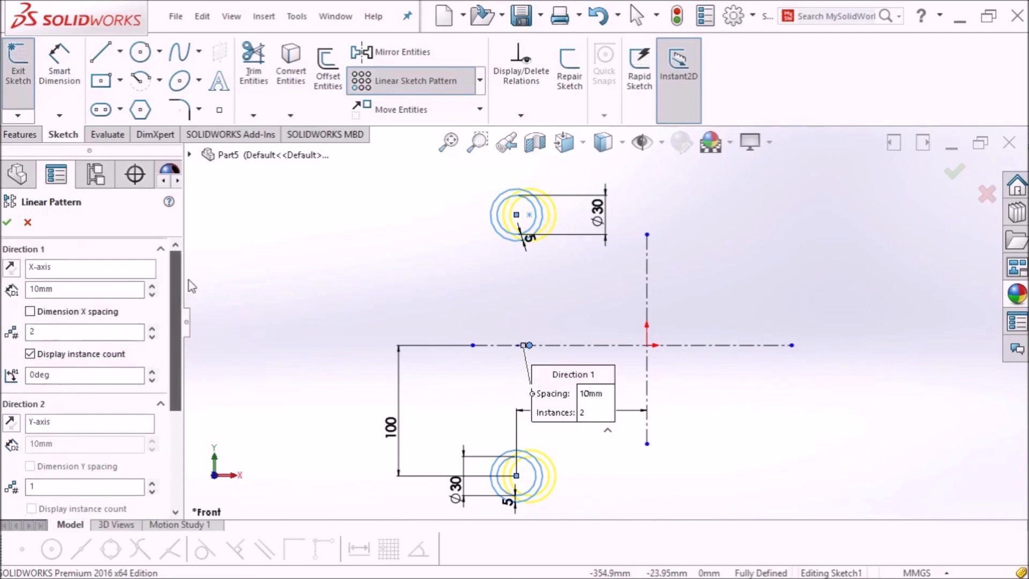
Step: Pattern the circles at 100 mm spacing, 3 instances along X and 2 along Y, then exit the sketch
{"action": "left_click", "coordinate": [43, 291]}
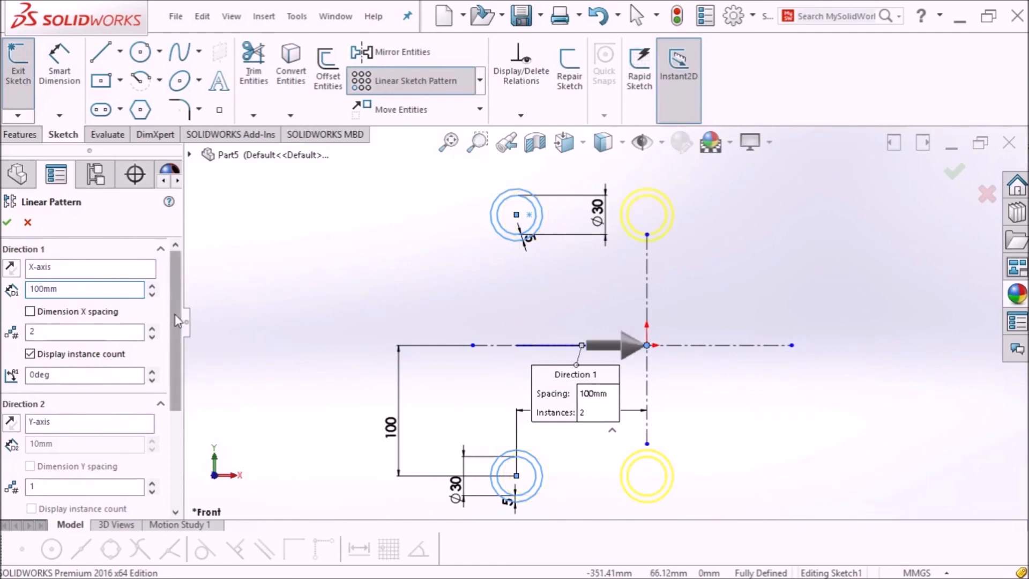
{"action": "scroll", "coordinate": [178, 320], "scroll_direction": "down", "scroll_amount": 2}
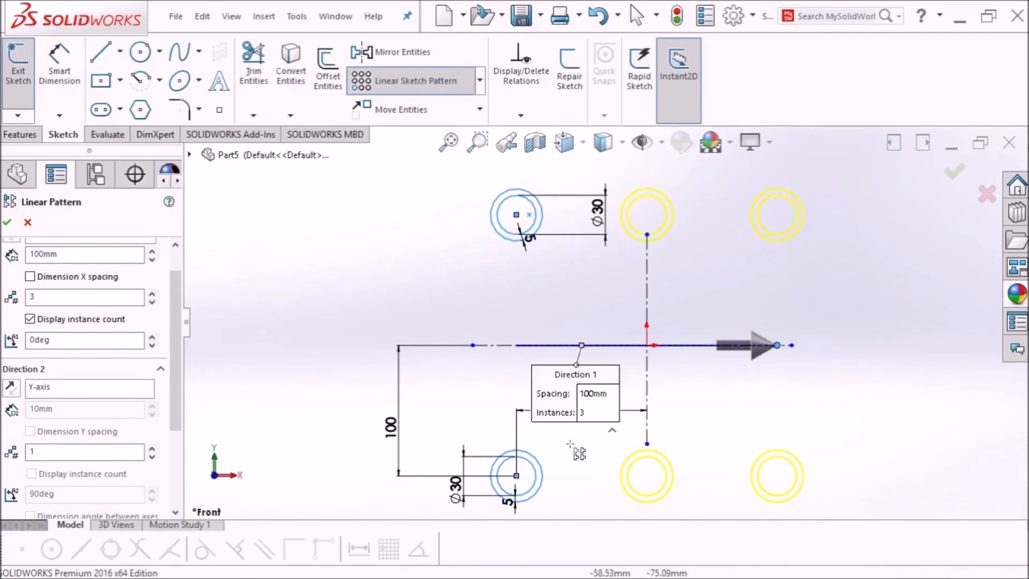
{"action": "scroll", "coordinate": [177, 395], "scroll_direction": "down", "scroll_amount": 1}
{"action": "scroll", "coordinate": [177, 396], "scroll_direction": "down", "scroll_amount": 3}
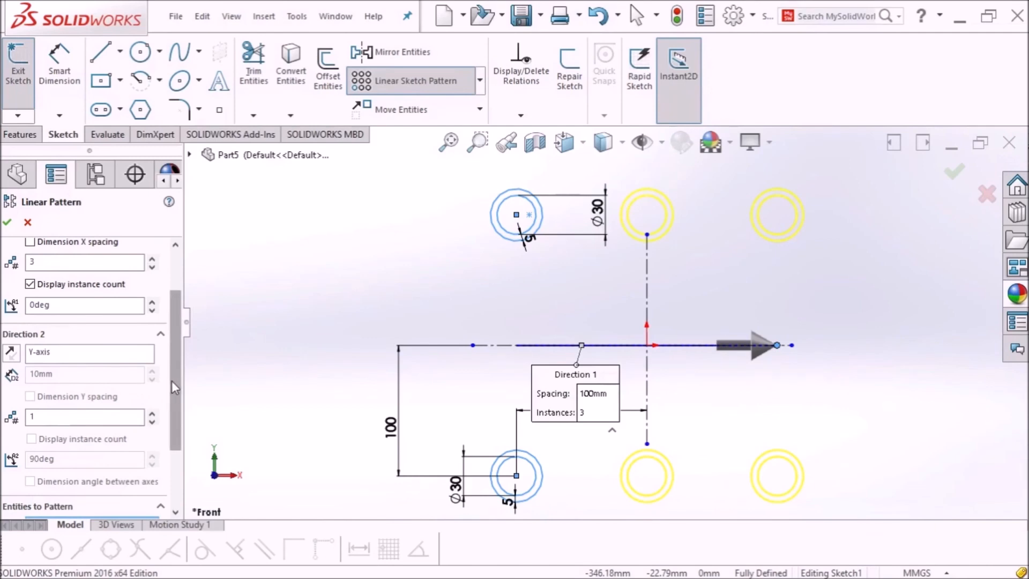
{"action": "left_click", "coordinate": [58, 416]}
{"action": "left_click", "coordinate": [152, 415]}
{"action": "left_click", "coordinate": [55, 373]}
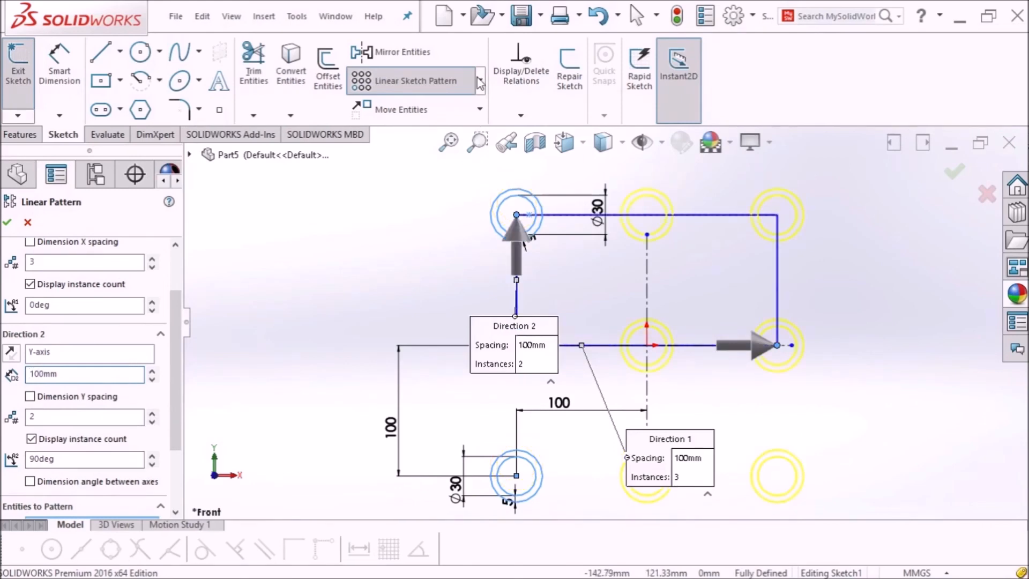
{"action": "left_click", "coordinate": [453, 144]}
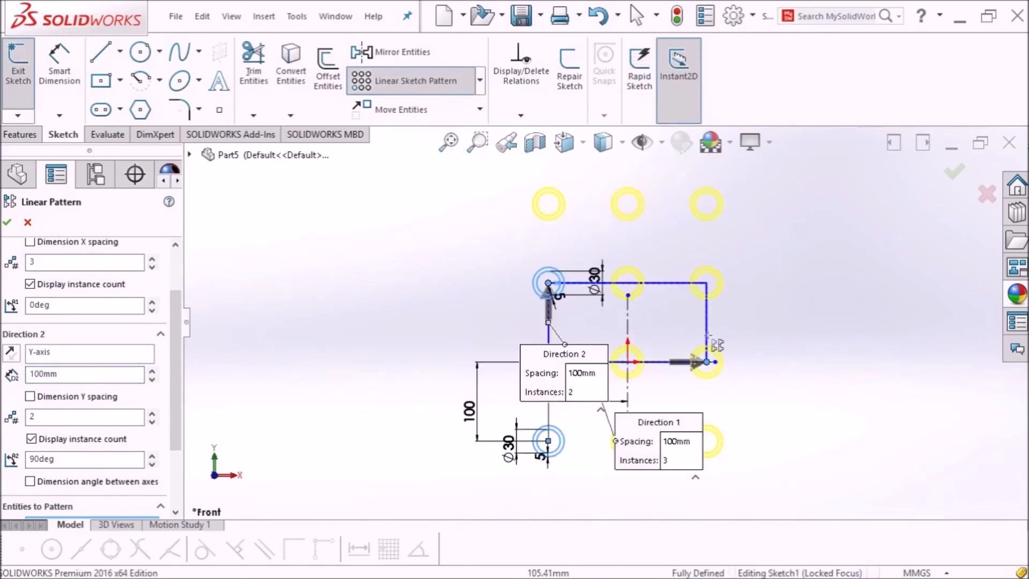
{"action": "left_click", "coordinate": [7, 222]}
{"action": "left_click", "coordinate": [18, 69]}
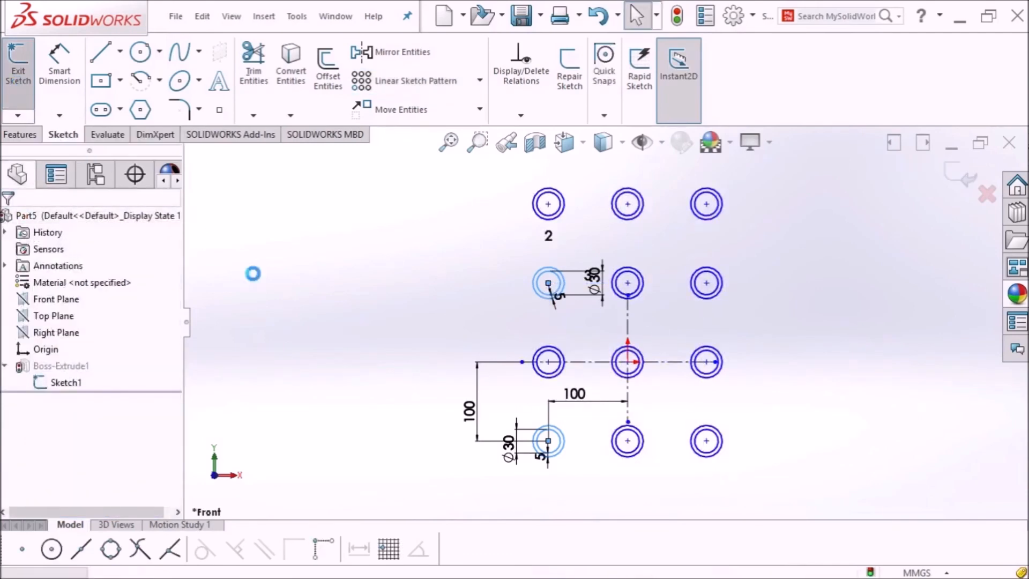
Step: Inspect the twelve tubes, then undo twice to remove the linear pattern copies
{"action": "middle_click_drag", "start_coordinate": [375, 315], "coordinate": [414, 288]}
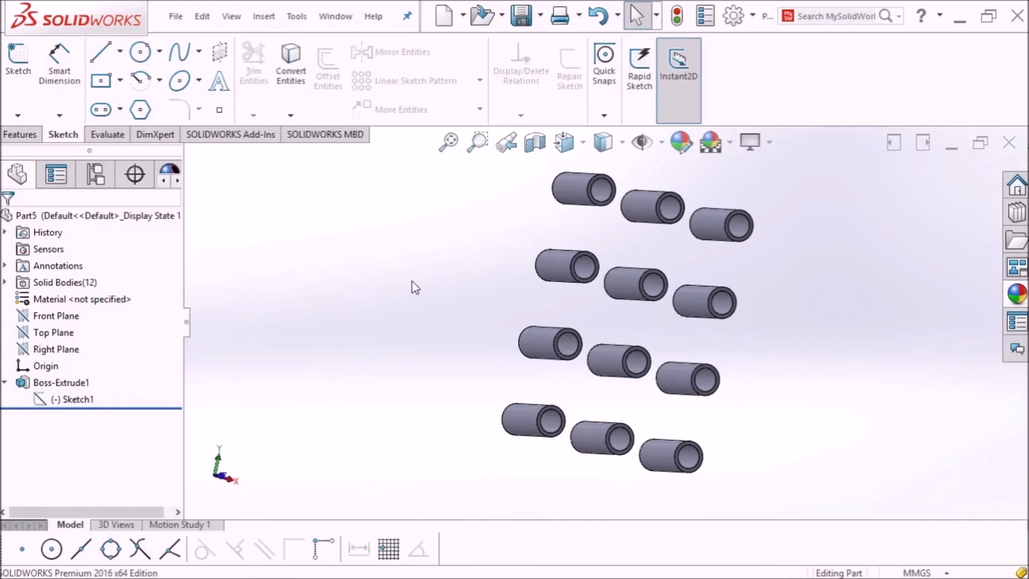
{"action": "left_click", "coordinate": [598, 19]}
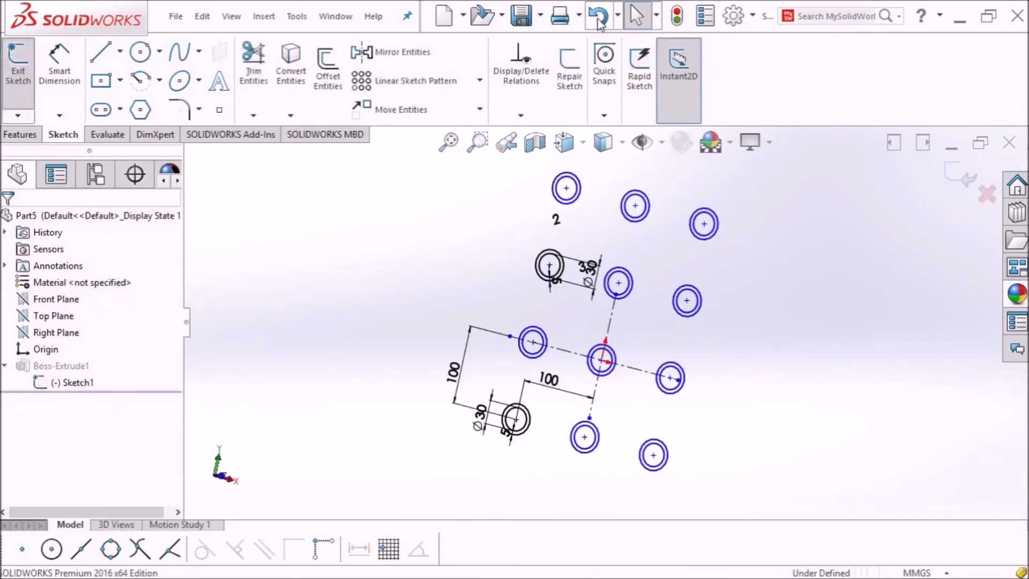
{"action": "left_click", "coordinate": [599, 20]}
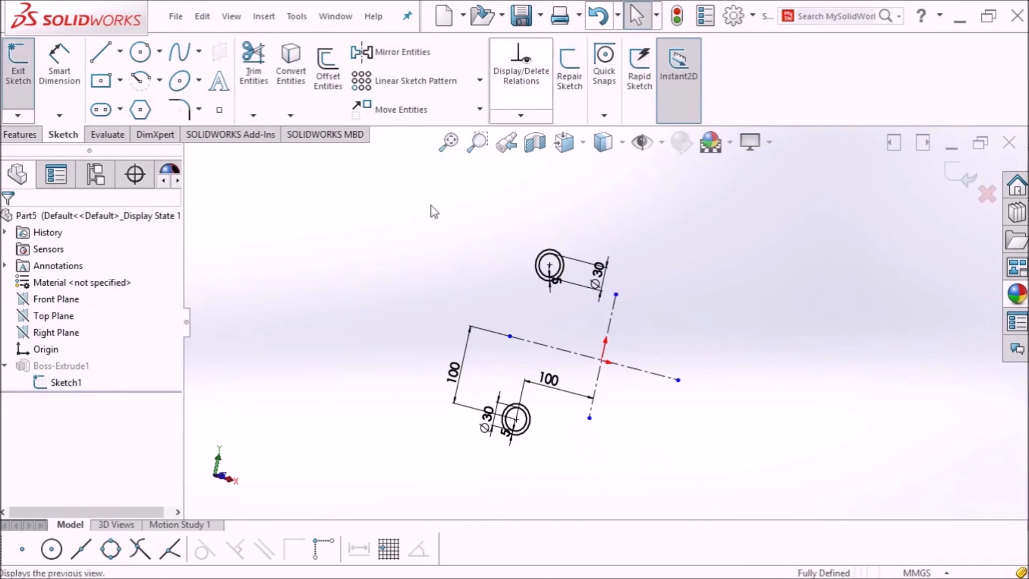
Step: In Front view, start a Circular Sketch Pattern centred on the sketch origin
{"action": "left_click", "coordinate": [582, 150]}
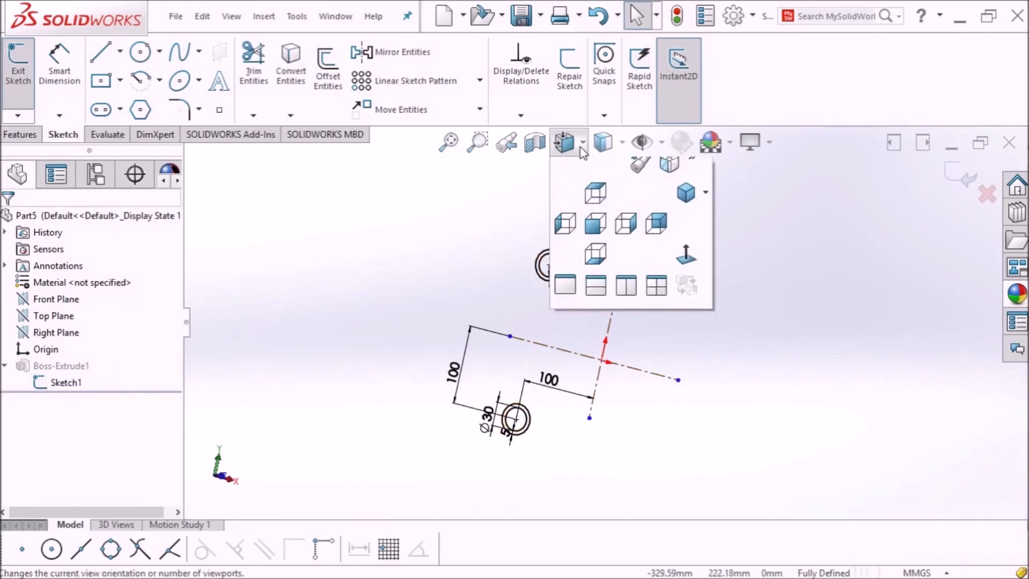
{"action": "left_click", "coordinate": [686, 263]}
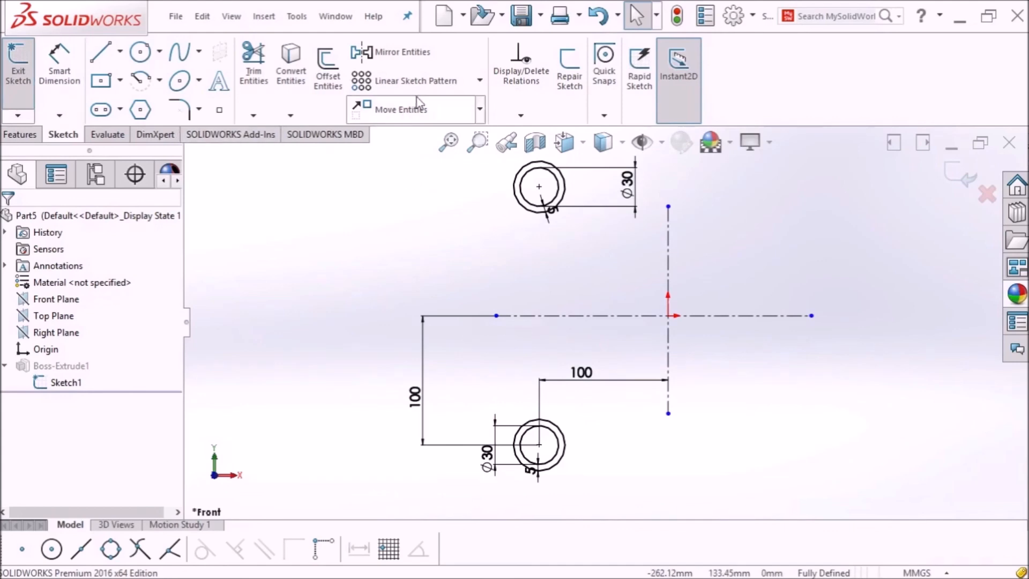
{"action": "left_click", "coordinate": [480, 81]}
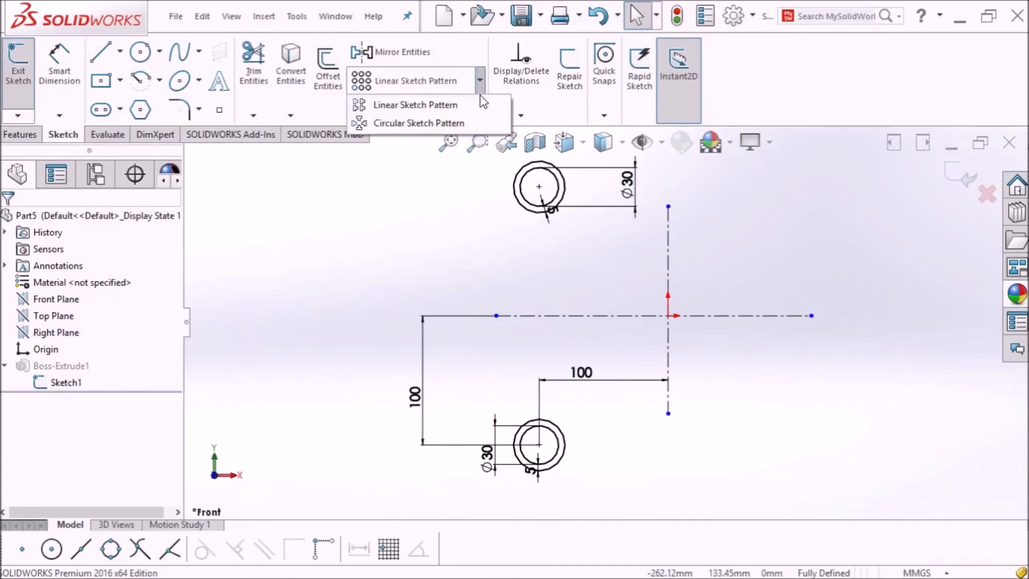
{"action": "left_click", "coordinate": [420, 123]}
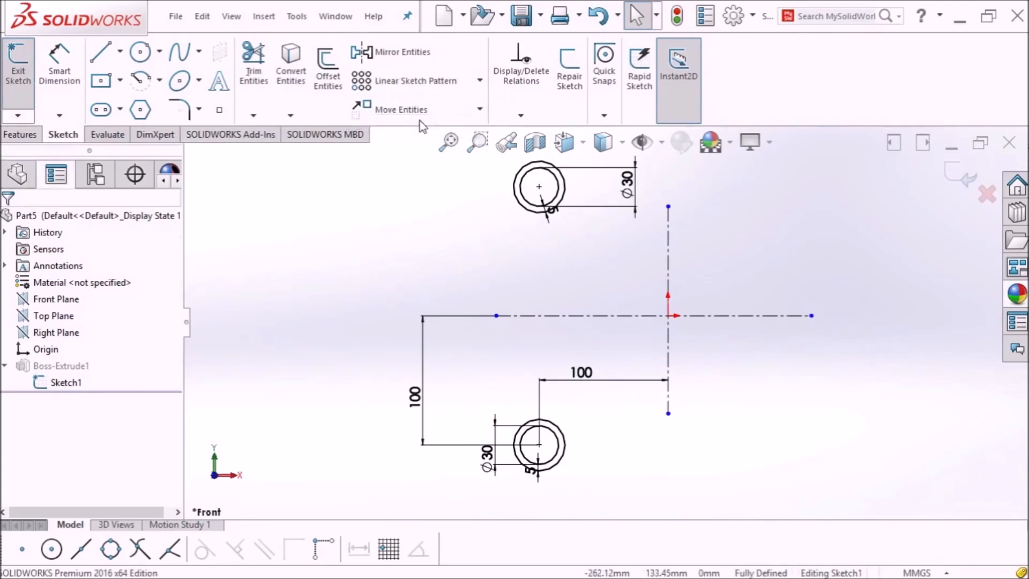
{"action": "left_click", "coordinate": [77, 269]}
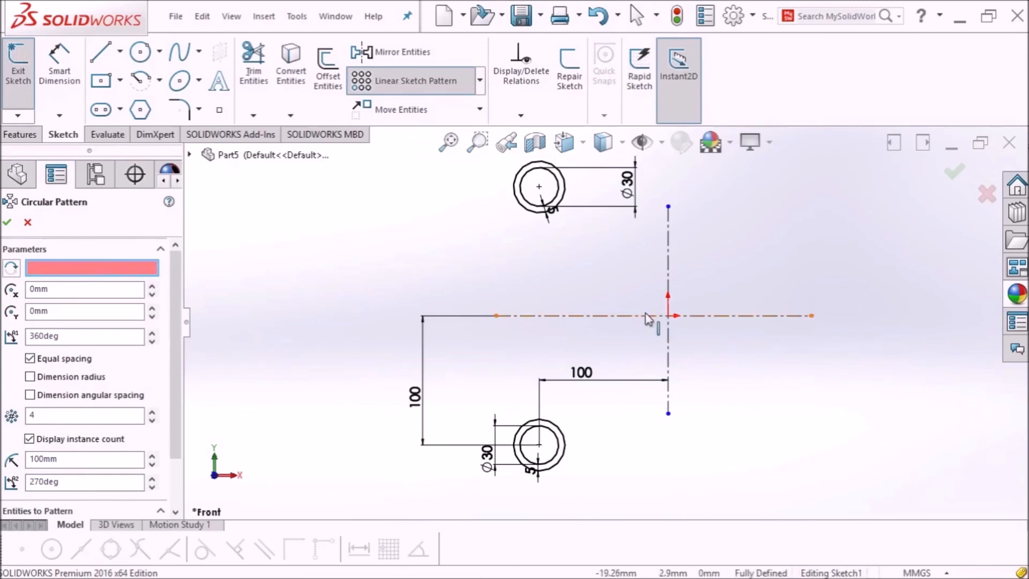
{"action": "left_click", "coordinate": [667, 315]}
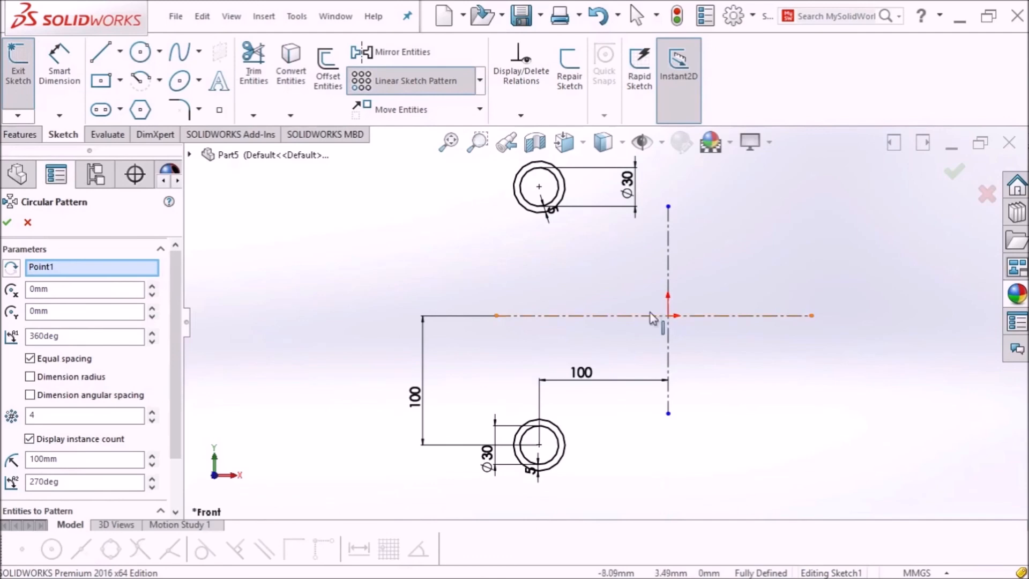
Step: Select the upper tube's inner and outer circles (Arc3, Arc4) as entities to pattern
{"action": "left_click_drag", "start_coordinate": [172, 313], "coordinate": [170, 361]}
{"action": "left_click", "coordinate": [61, 474]}
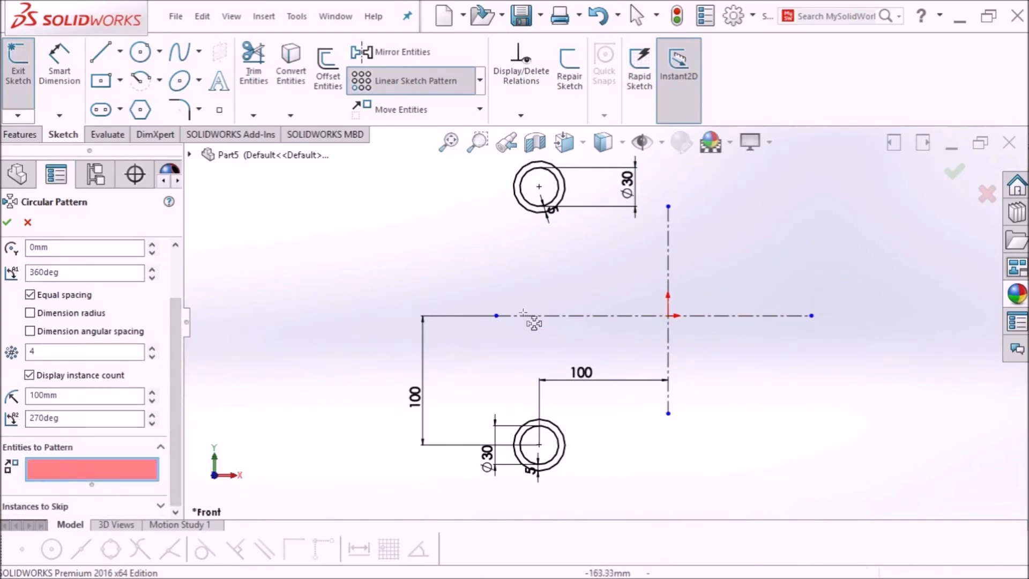
{"action": "left_click", "coordinate": [537, 206]}
{"action": "left_click", "coordinate": [539, 210]}
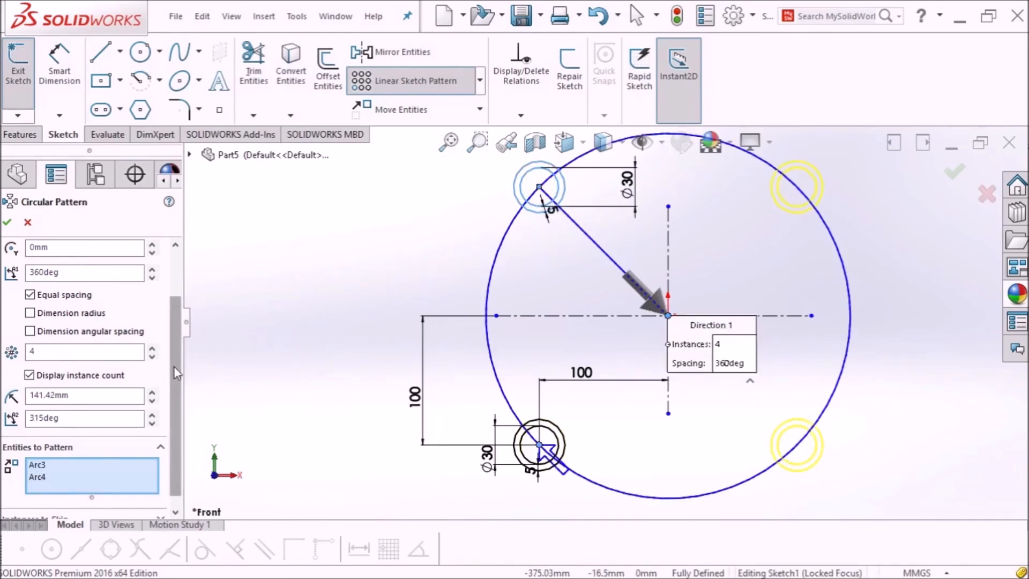
{"action": "scroll", "coordinate": [166, 361], "scroll_direction": "up", "scroll_amount": 3}
Step: Set the circular pattern to 180° with 6 instances, skip instance 4, and accept it
{"action": "left_click", "coordinate": [48, 335]}
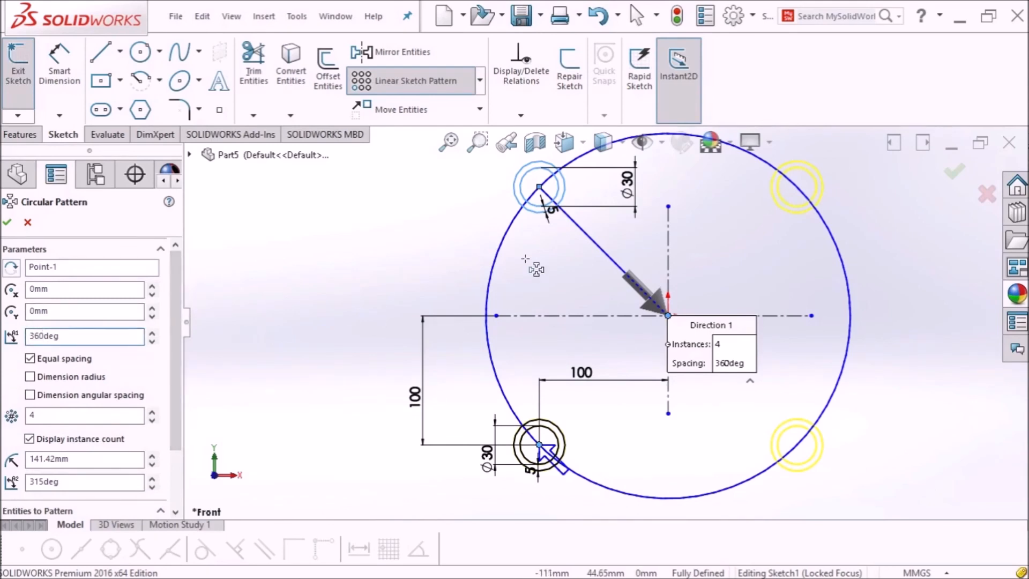
{"action": "key", "text": "BackSpace"}
{"action": "key", "text": "BackSpace"}
{"action": "key", "text": "BackSpace"}
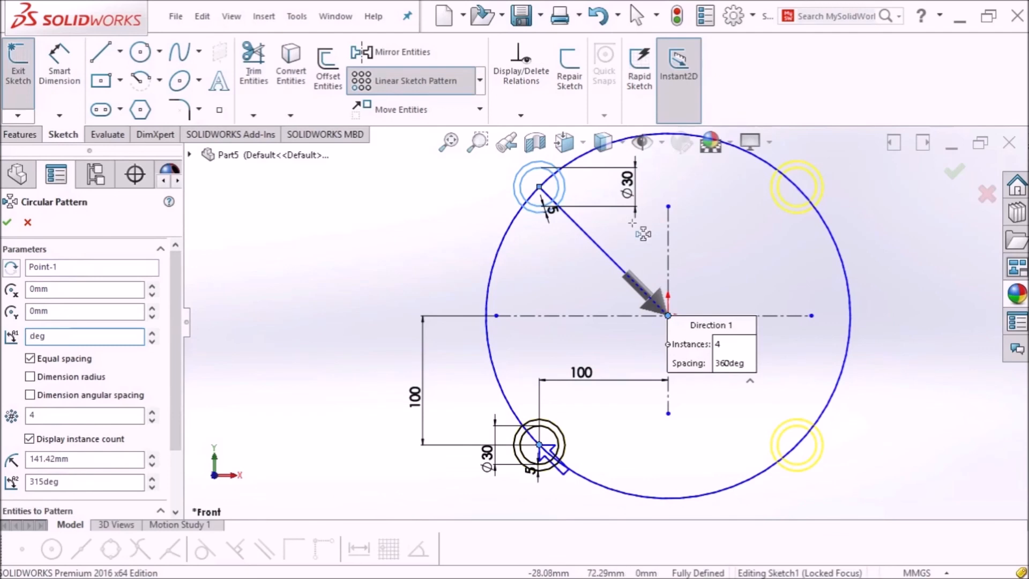
{"action": "type", "text": "18"}
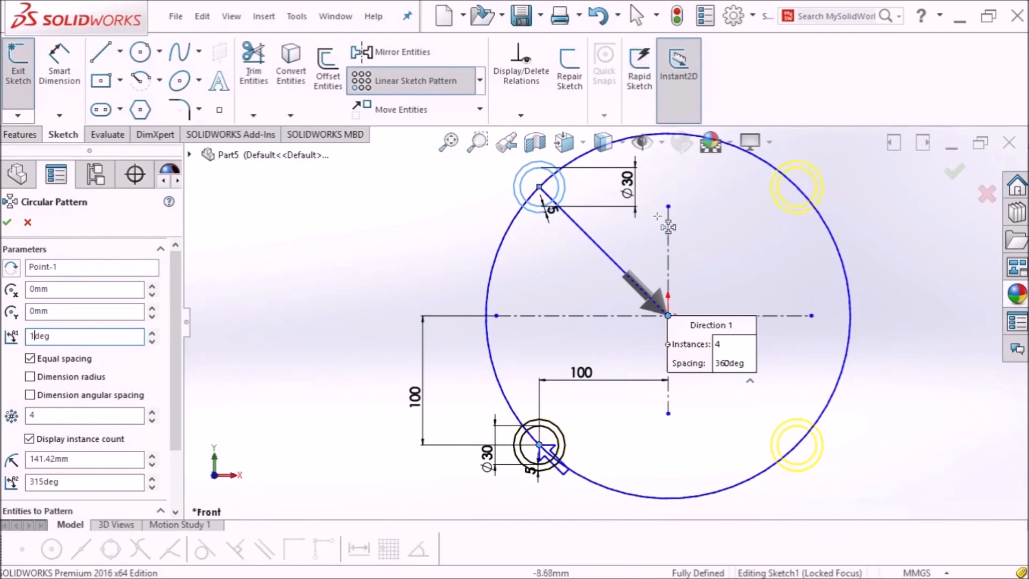
{"action": "type", "text": "0"}
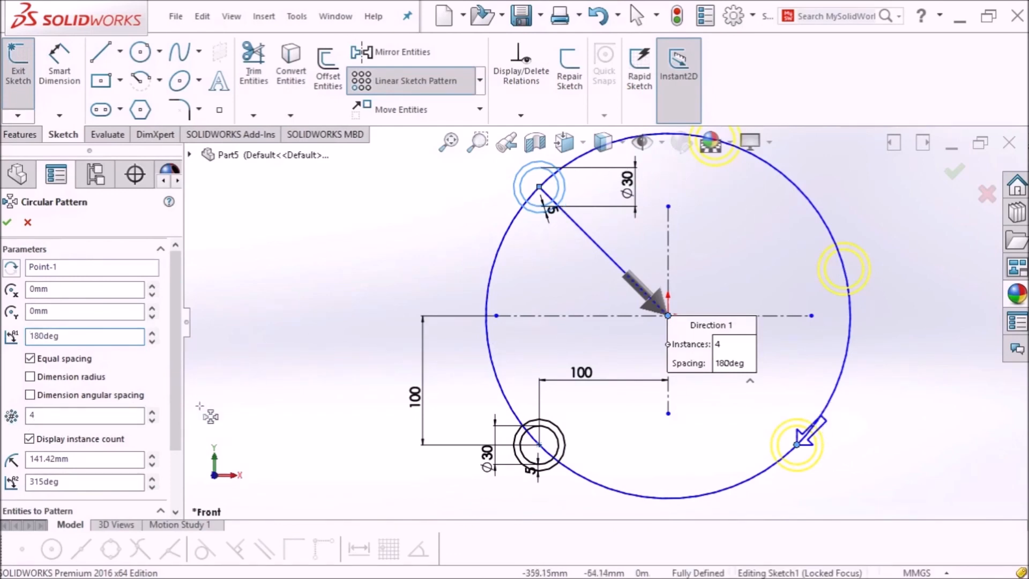
{"action": "left_click", "coordinate": [84, 420]}
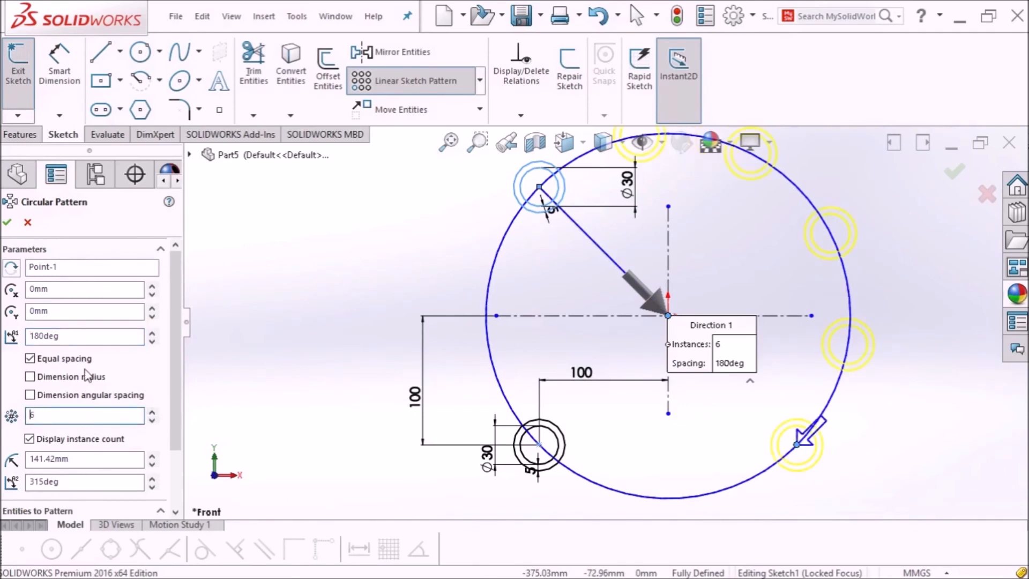
{"action": "scroll", "coordinate": [179, 397], "scroll_direction": "down", "scroll_amount": 3}
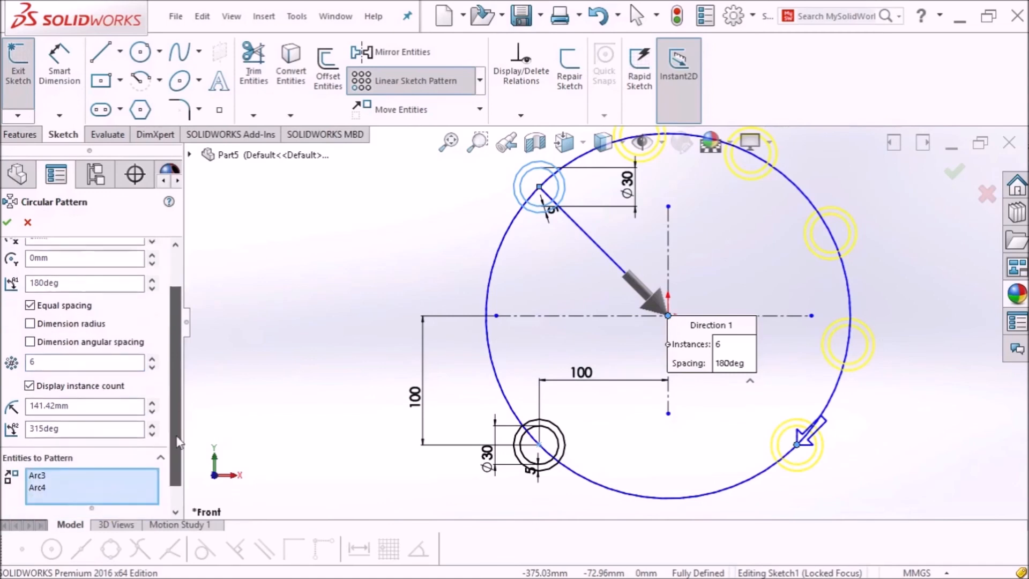
{"action": "scroll", "coordinate": [170, 491], "scroll_direction": "down", "scroll_amount": 2}
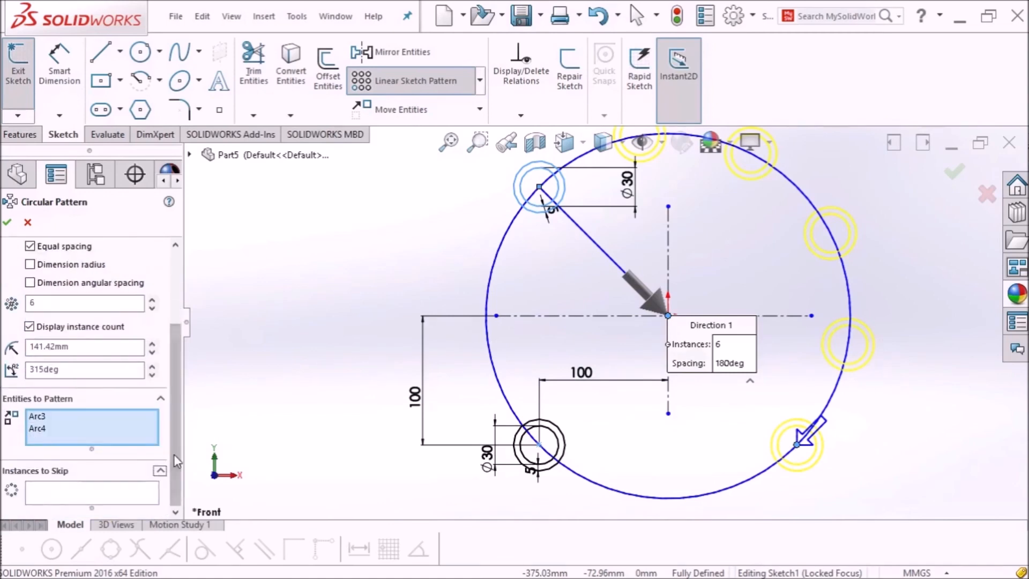
{"action": "left_click", "coordinate": [40, 490]}
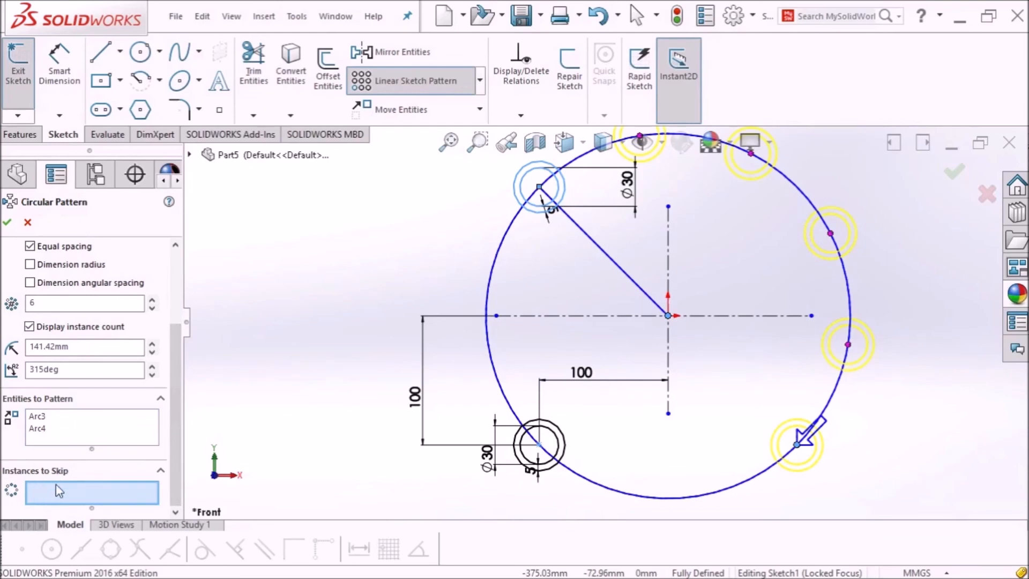
{"action": "left_click", "coordinate": [830, 235]}
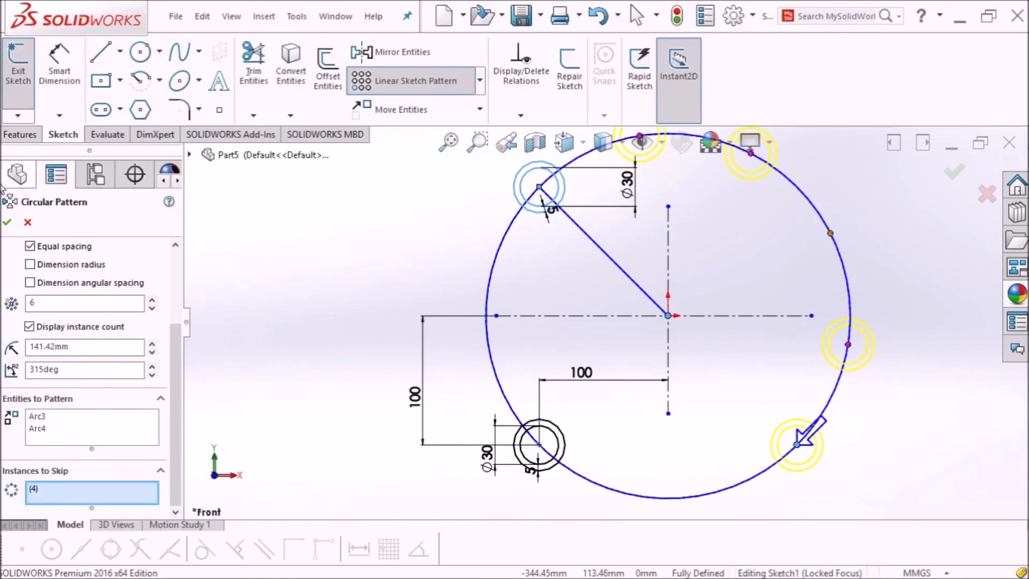
{"action": "left_click", "coordinate": [7, 222]}
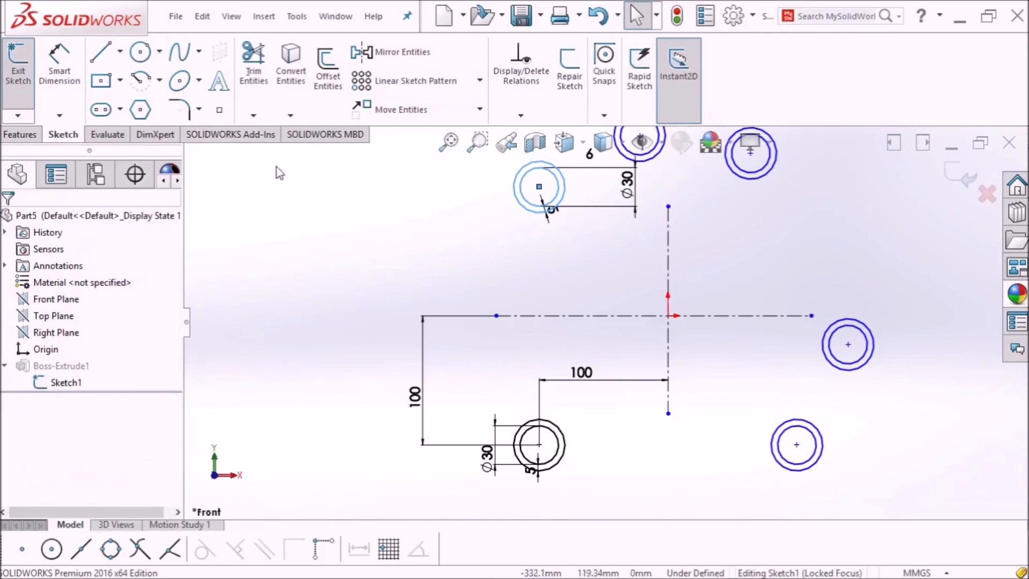
Step: Exit the sketch to rebuild six hollow tubes, then start the PowerPoint slide show
{"action": "left_click", "coordinate": [18, 75]}
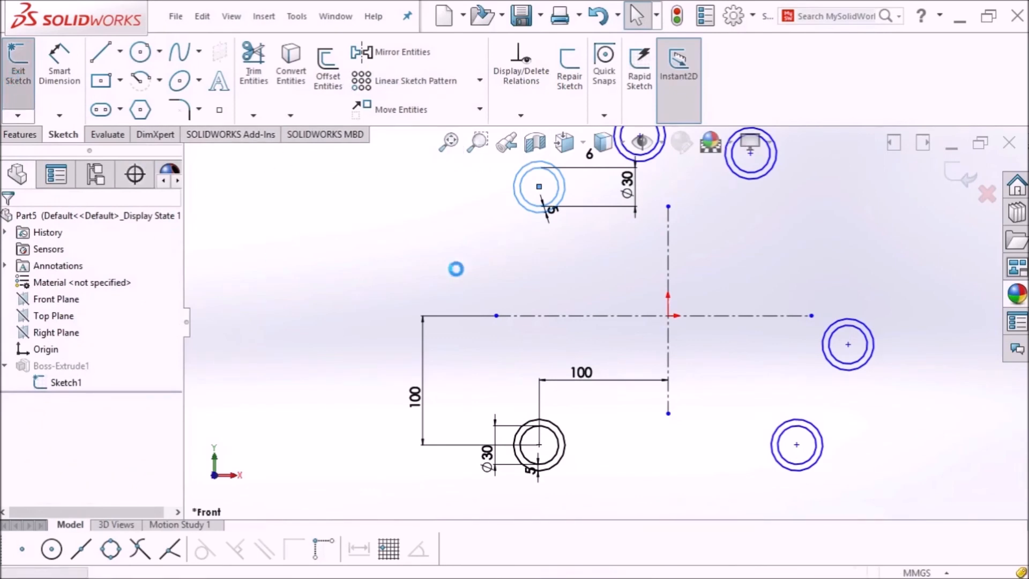
{"action": "scroll", "coordinate": [466, 272], "scroll_direction": "up", "scroll_amount": 3}
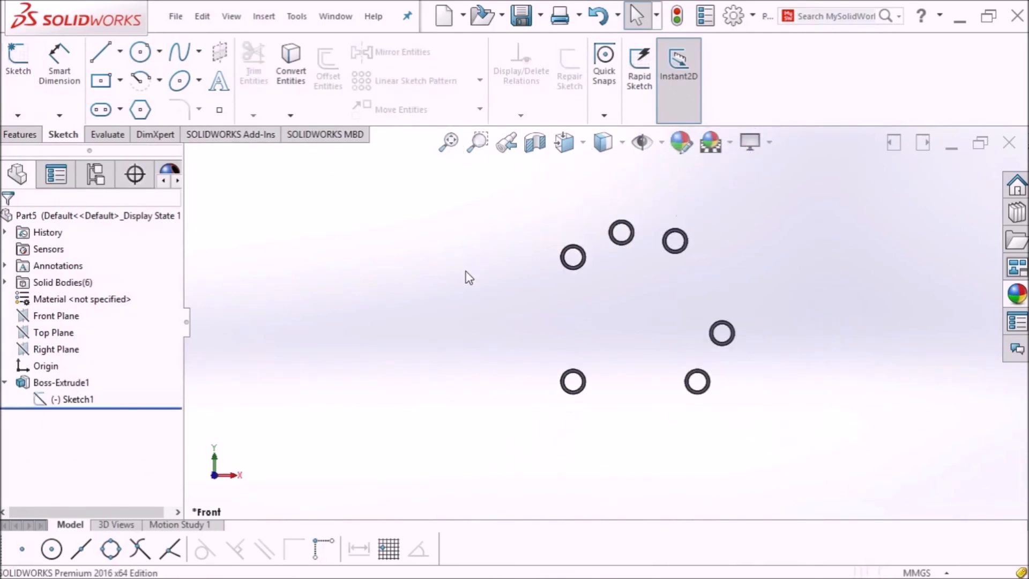
{"action": "middle_click_drag", "start_coordinate": [468, 278], "coordinate": [486, 234]}
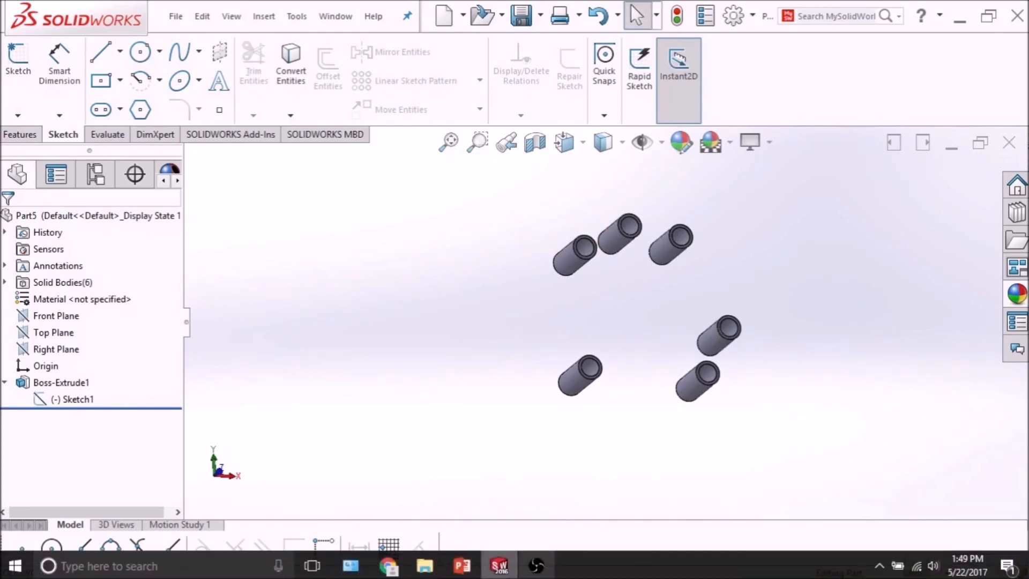
{"action": "left_click", "coordinate": [462, 572]}
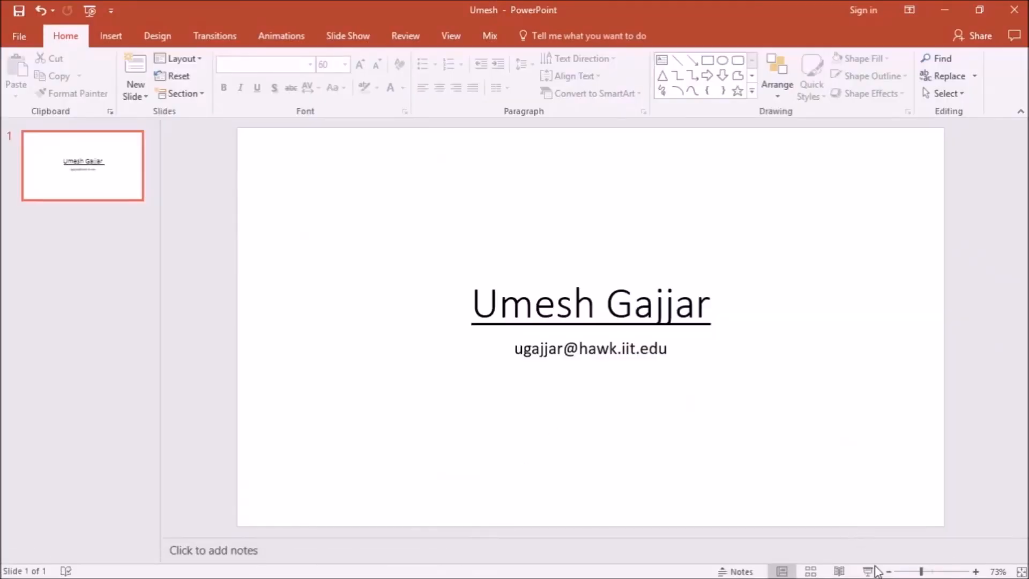
{"action": "left_click", "coordinate": [875, 569]}
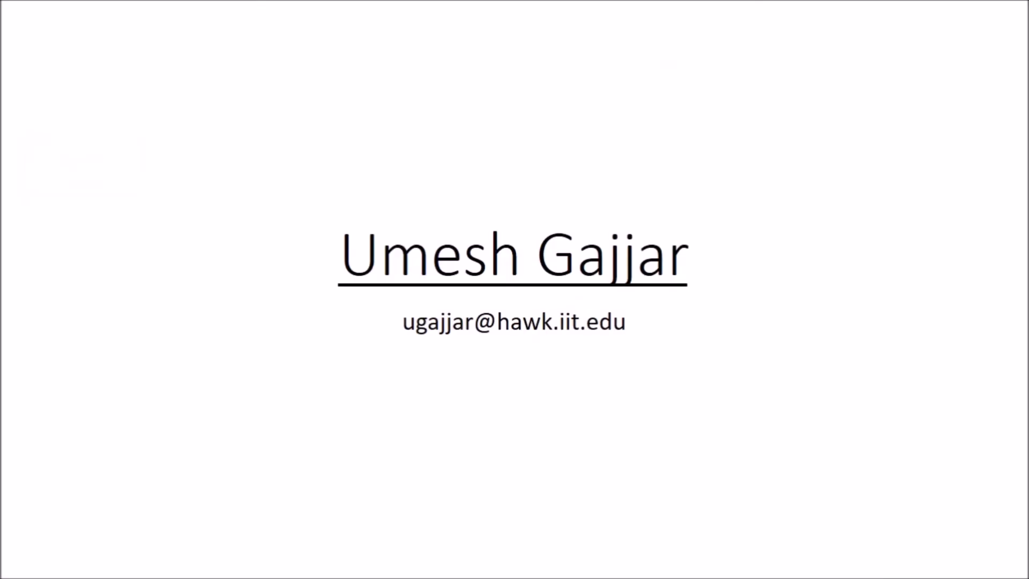